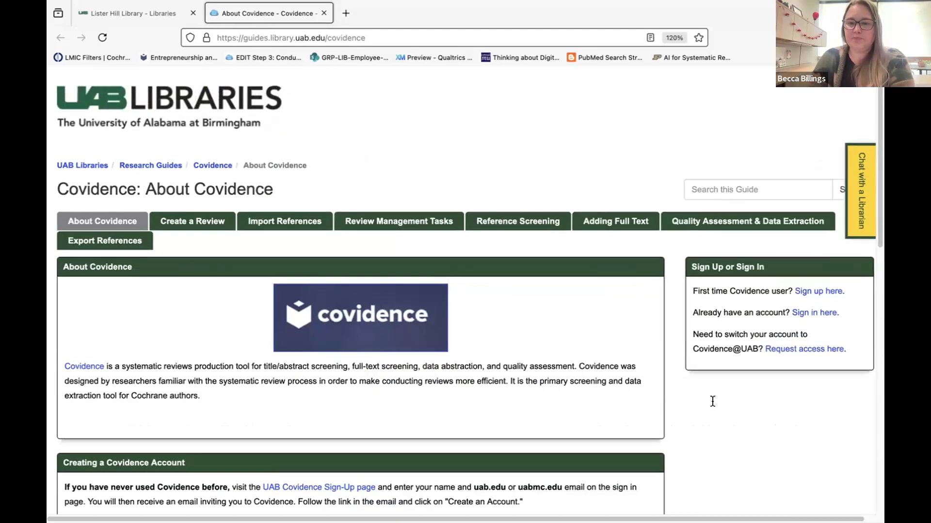
From the first-time user line, open the Covidence invitation request form for UAB Libraries.
{"action": "left_click_drag", "start_coordinate": [700, 292], "coordinate": [827, 292]}
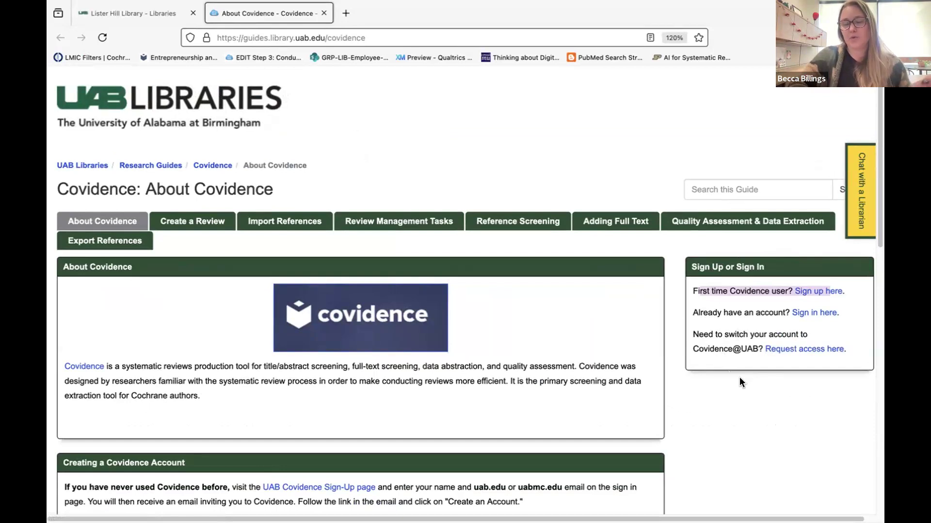
{"action": "left_click", "coordinate": [809, 292]}
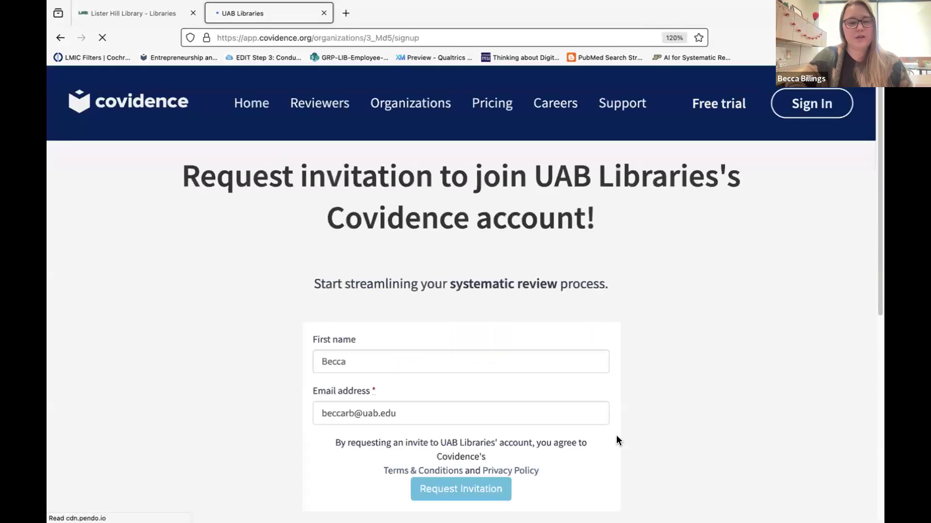
{"action": "right_click", "coordinate": [616, 436]}
Dismiss the context menu and close the Covidence invitation tab.
{"action": "left_click", "coordinate": [676, 125]}
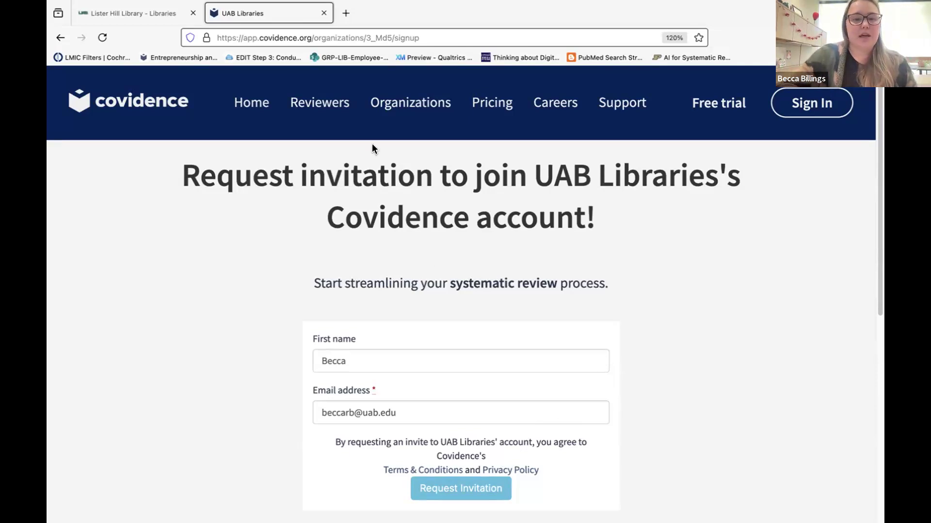
{"action": "left_click", "coordinate": [324, 13]}
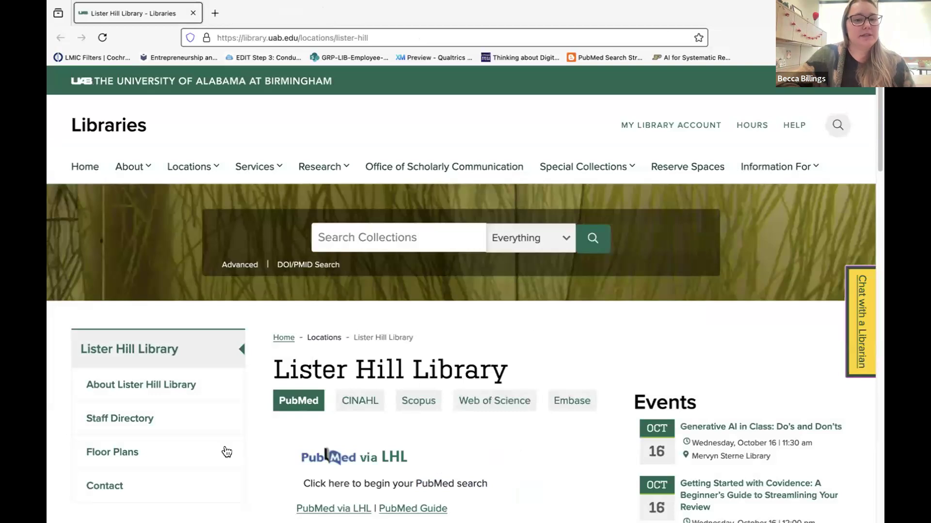
Look for Covidence in the A–Z databases list under C, then return to the library home page.
{"action": "left_click", "coordinate": [314, 170]}
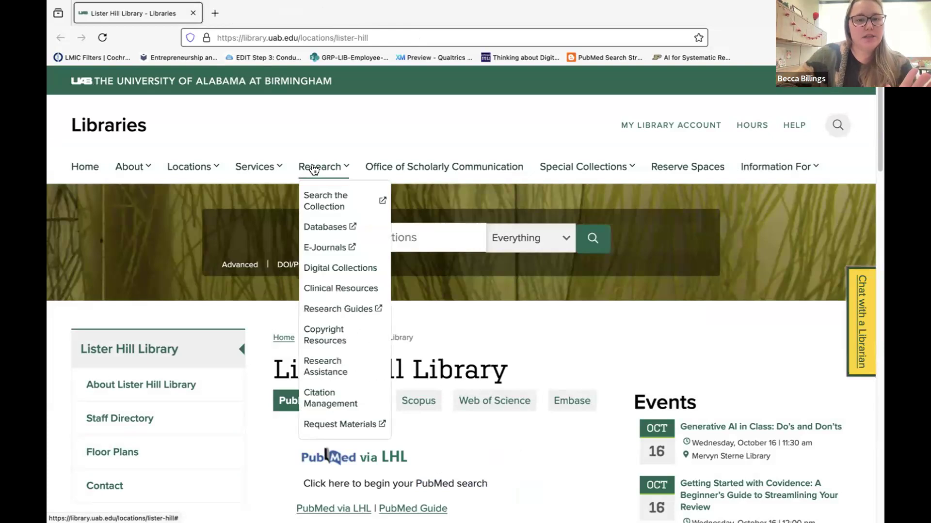
{"action": "left_click", "coordinate": [317, 232]}
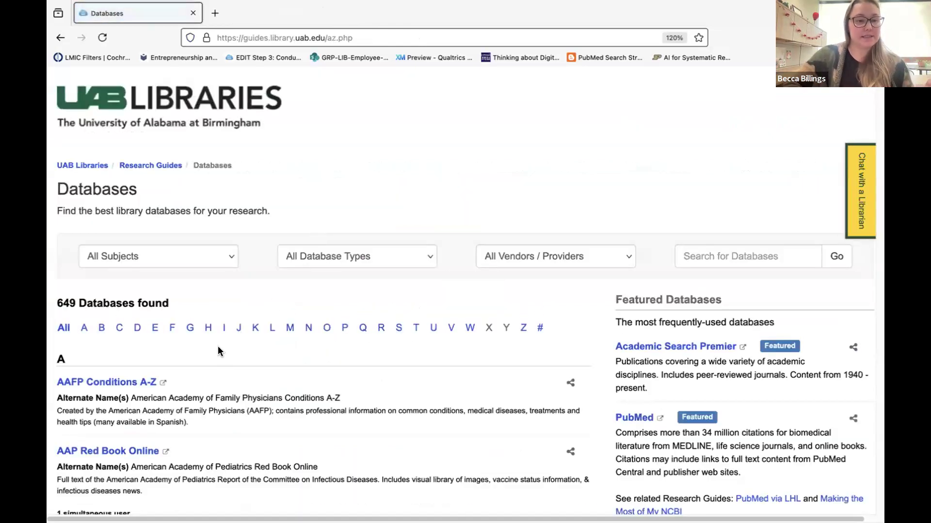
{"action": "left_click", "coordinate": [118, 328]}
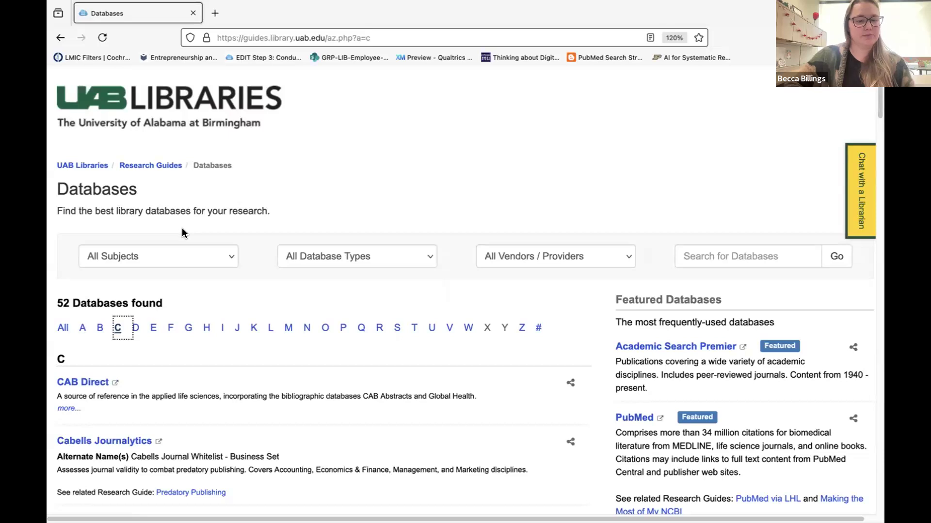
{"action": "key", "text": "ctrl+f"}
{"action": "type", "text": "Covidence"}
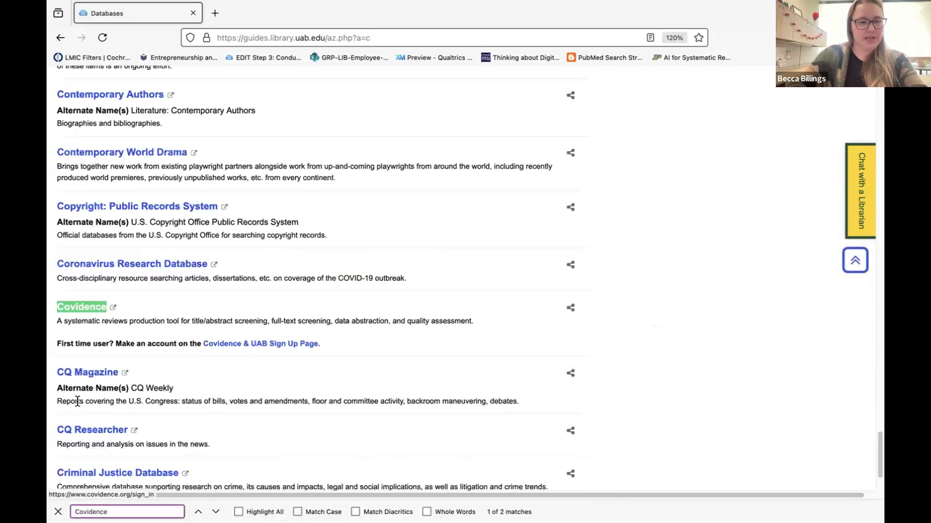
{"action": "left_click", "coordinate": [72, 339]}
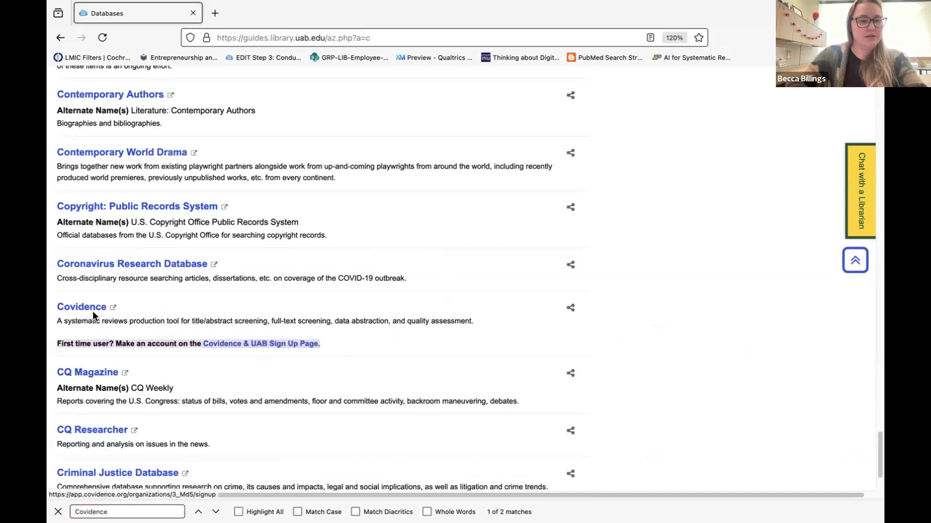
{"action": "left_click", "coordinate": [61, 38]}
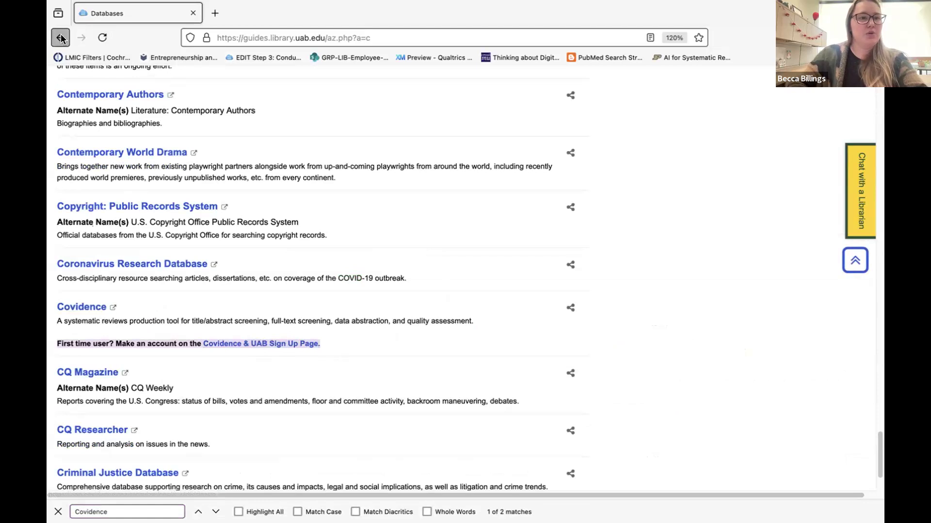
{"action": "left_click", "coordinate": [153, 108]}
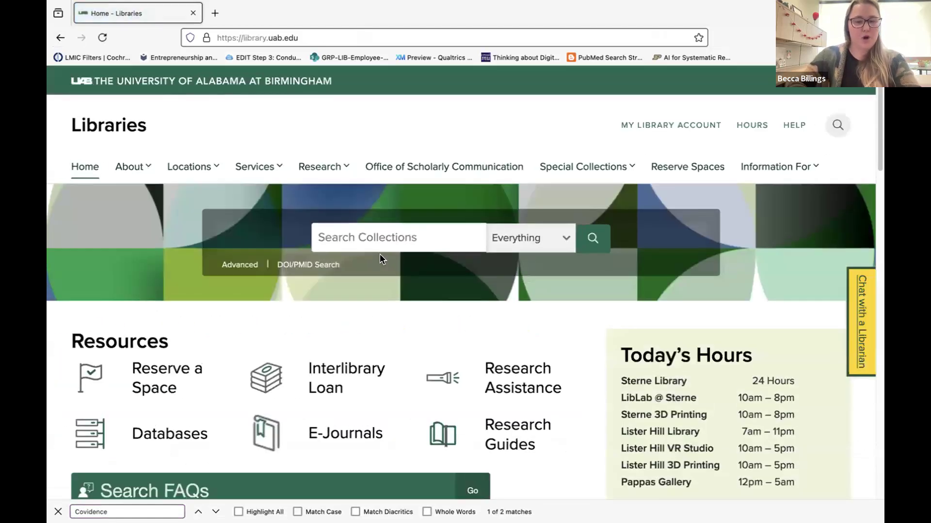
Open the Covidence guide from the Research Guides' full how-to guides listing.
{"action": "left_click", "coordinate": [310, 165]}
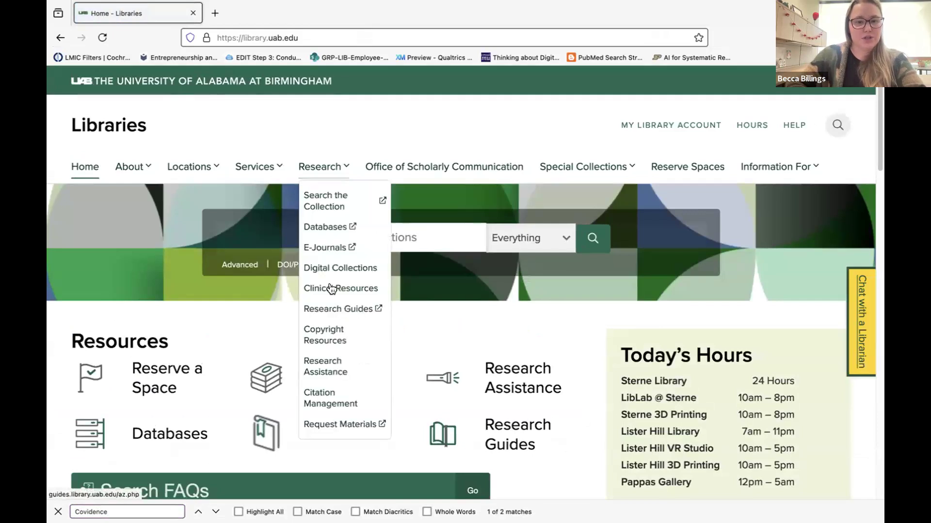
{"action": "left_click", "coordinate": [324, 307]}
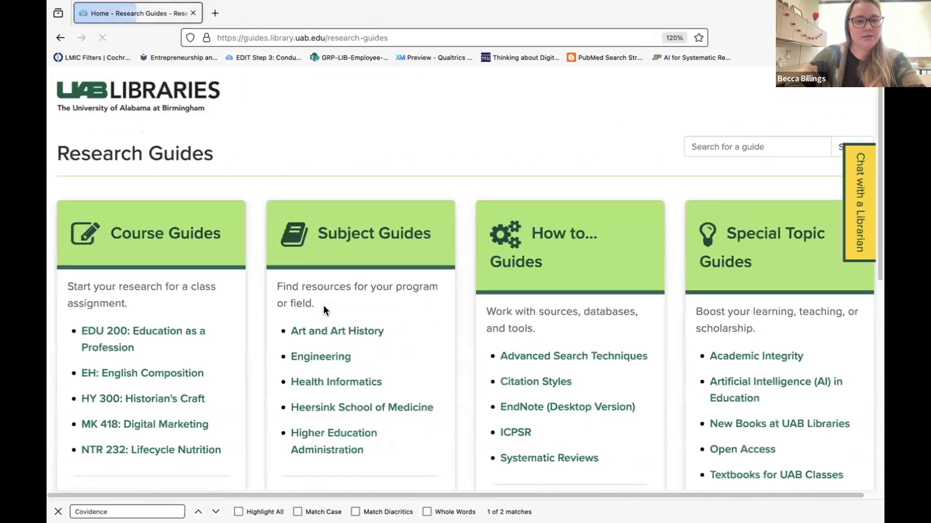
{"action": "key", "text": "ctrl+plus"}
{"action": "key", "text": "ctrl+plus"}
{"action": "scroll", "coordinate": [544, 379], "scroll_direction": "down", "scroll_amount": 2}
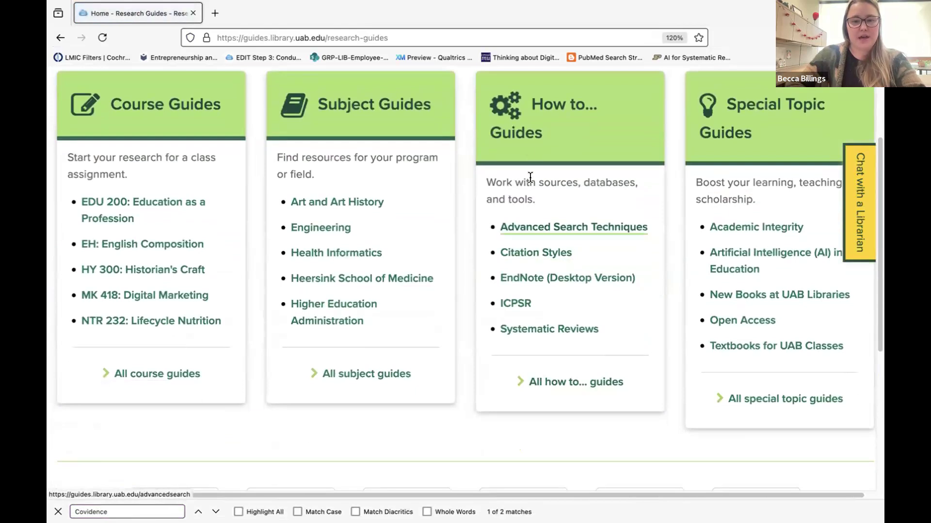
{"action": "left_click", "coordinate": [558, 383]}
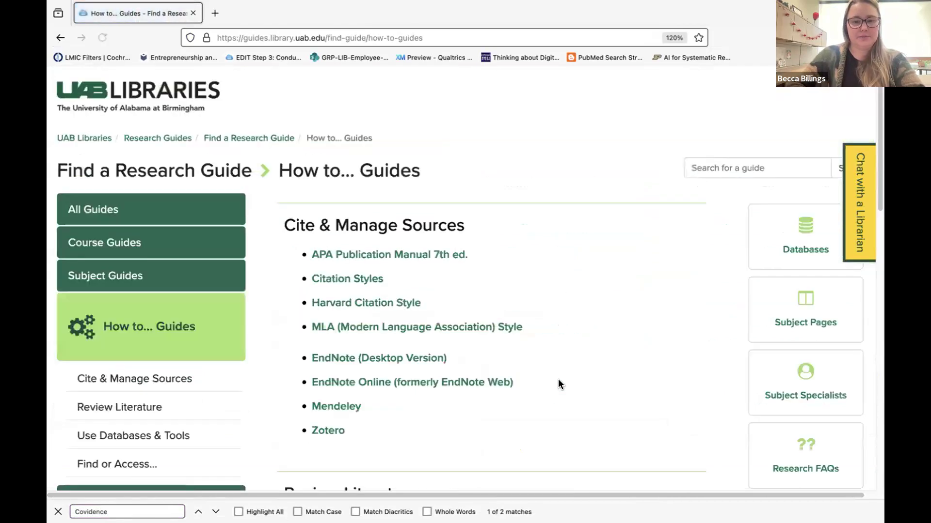
{"action": "scroll", "coordinate": [500, 232], "scroll_direction": "down", "scroll_amount": 7}
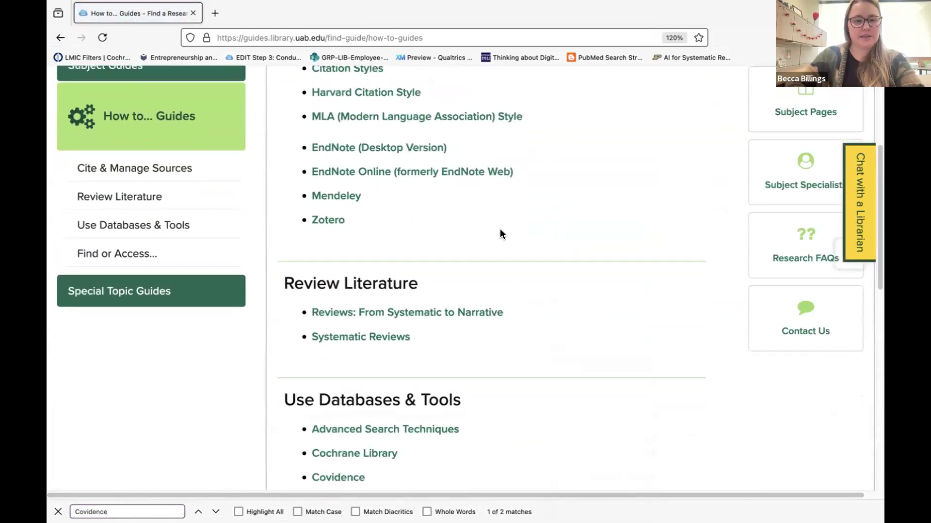
{"action": "left_click", "coordinate": [341, 335]}
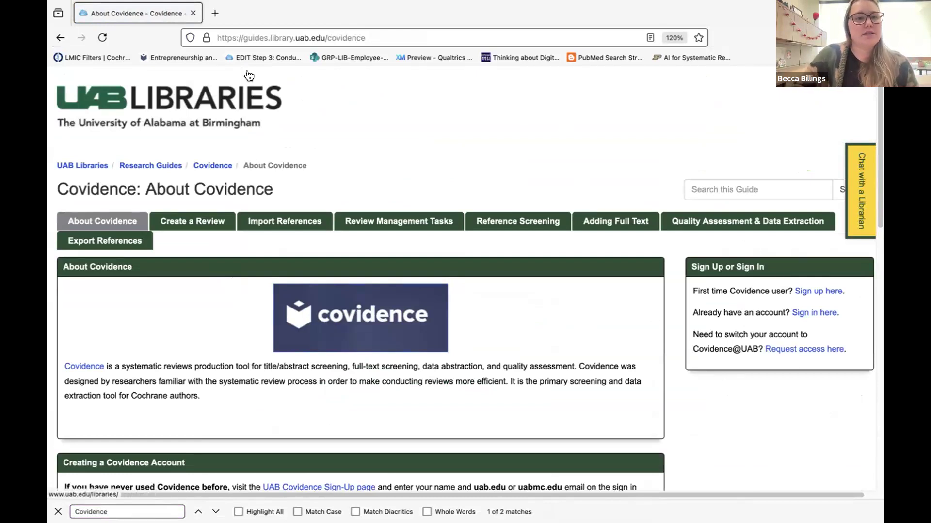
Google 'covidence' and sign in through the Covidence Sign in result.
{"action": "left_click", "coordinate": [244, 40]}
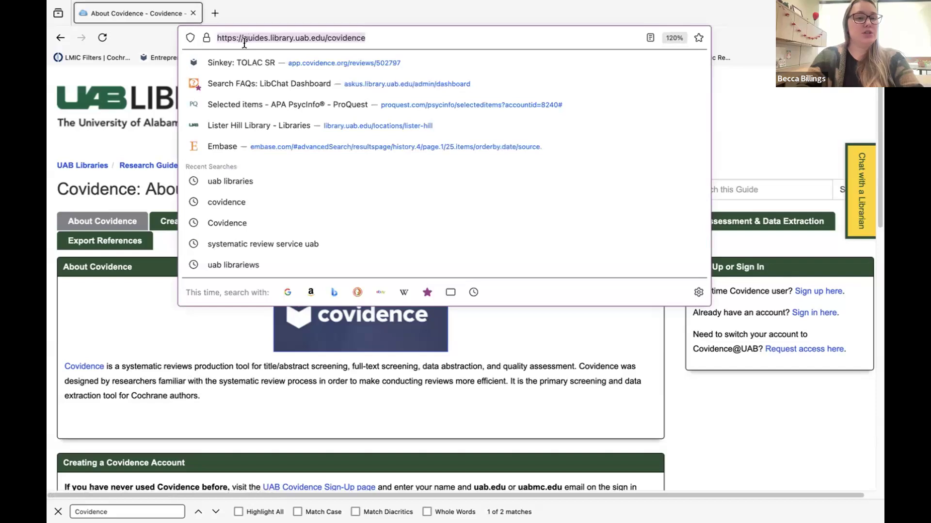
{"action": "type", "text": "uab librari"}
{"action": "key", "text": "BackSpace"}
{"action": "key", "text": "BackSpace"}
{"action": "key", "text": "BackSpace"}
{"action": "key", "text": "BackSpace"}
{"action": "key", "text": "BackSpace"}
{"action": "key", "text": "BackSpace"}
{"action": "key", "text": "BackSpace"}
{"action": "key", "text": "BackSpace"}
{"action": "key", "text": "BackSpace"}
{"action": "key", "text": "BackSpace"}
{"action": "key", "text": "BackSpace"}
{"action": "type", "text": "covidence"}
{"action": "key", "text": "Return"}
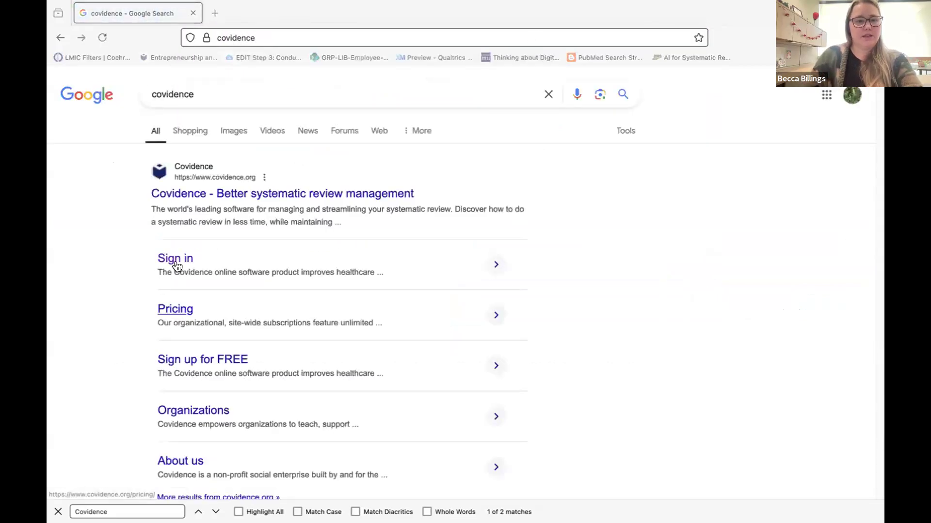
{"action": "left_click", "coordinate": [176, 259]}
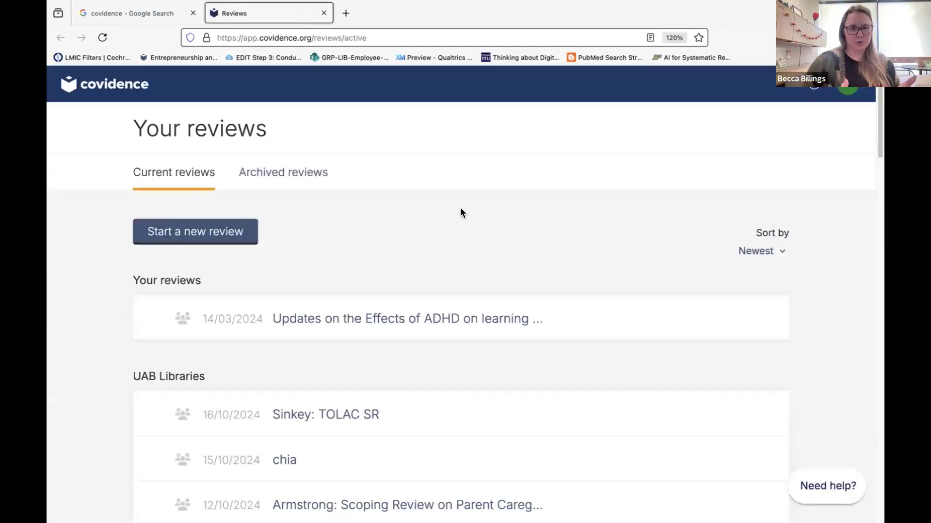
Zoom in on Your reviews and scroll through the ADHD and UAB Libraries team reviews.
{"action": "key", "text": "ctrl+plus"}
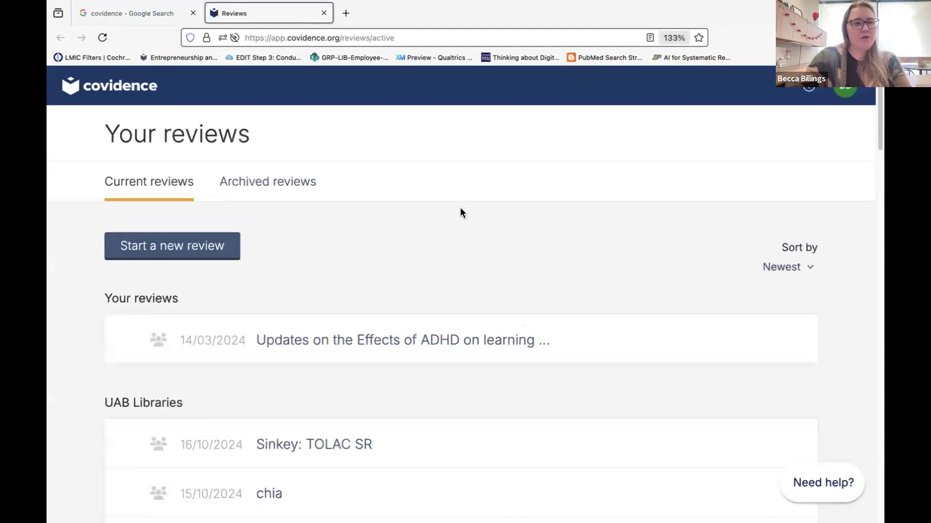
{"action": "scroll", "coordinate": [440, 358], "scroll_direction": "down", "scroll_amount": 3}
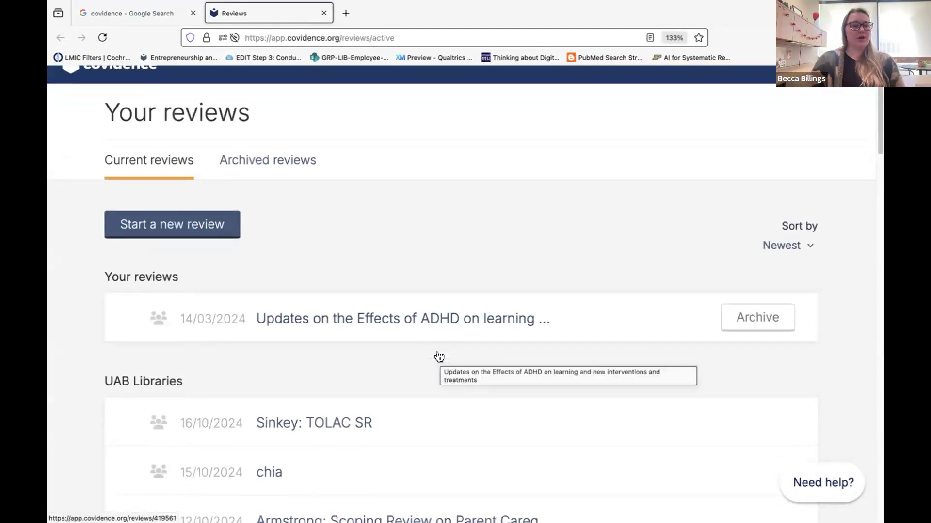
{"action": "scroll", "coordinate": [440, 357], "scroll_direction": "down", "scroll_amount": 12}
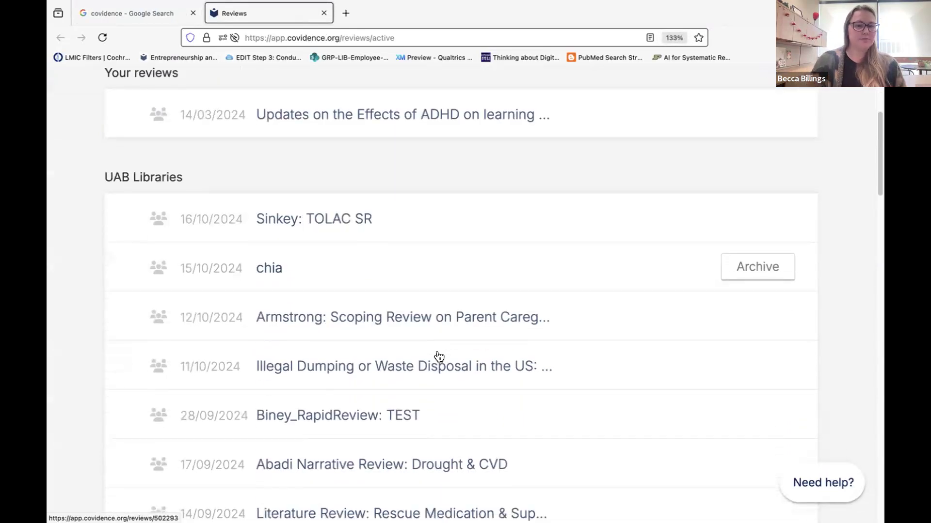
{"action": "scroll", "coordinate": [439, 357], "scroll_direction": "down", "scroll_amount": 20}
{"action": "scroll", "coordinate": [439, 358], "scroll_direction": "up", "scroll_amount": 20}
{"action": "scroll", "coordinate": [440, 357], "scroll_direction": "up", "scroll_amount": 15}
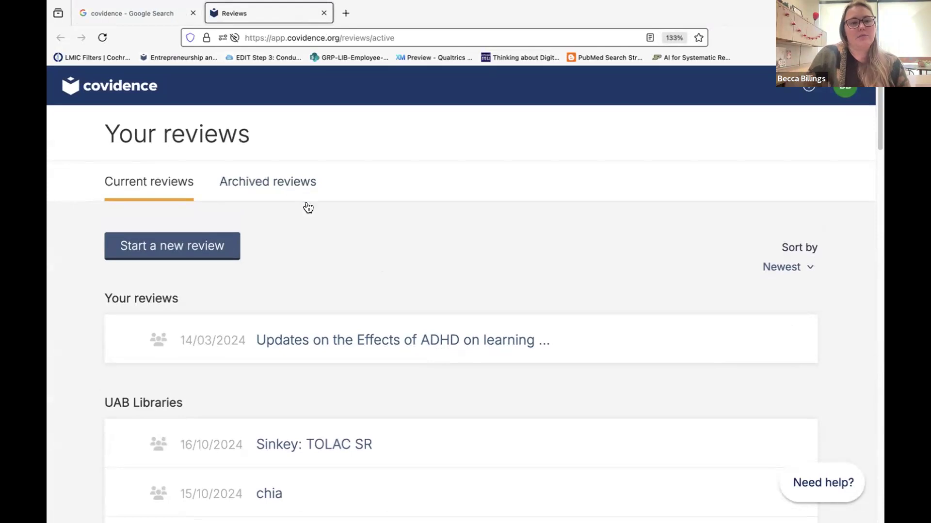
{"action": "scroll", "coordinate": [385, 277], "scroll_direction": "down", "scroll_amount": 3}
{"action": "scroll", "coordinate": [397, 287], "scroll_direction": "down", "scroll_amount": 3}
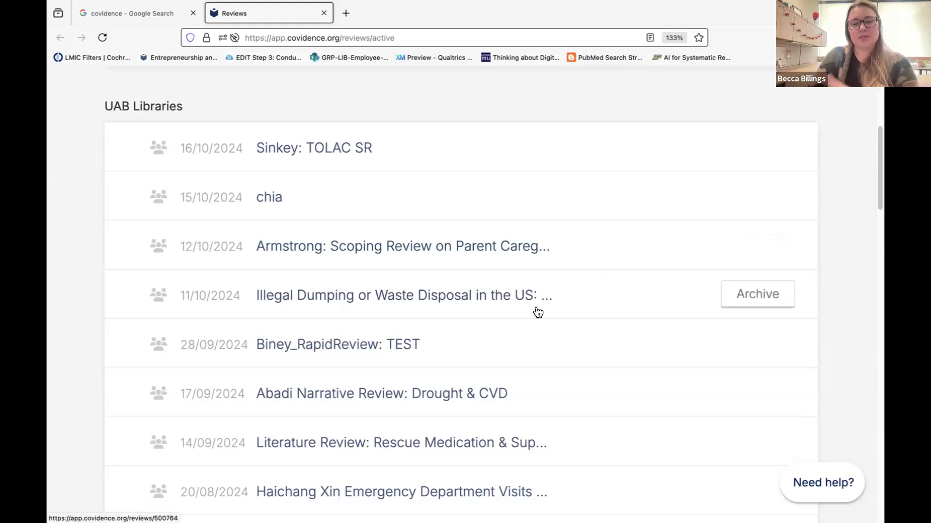
{"action": "scroll", "coordinate": [537, 310], "scroll_direction": "up", "scroll_amount": 3}
{"action": "scroll", "coordinate": [537, 312], "scroll_direction": "up", "scroll_amount": 4}
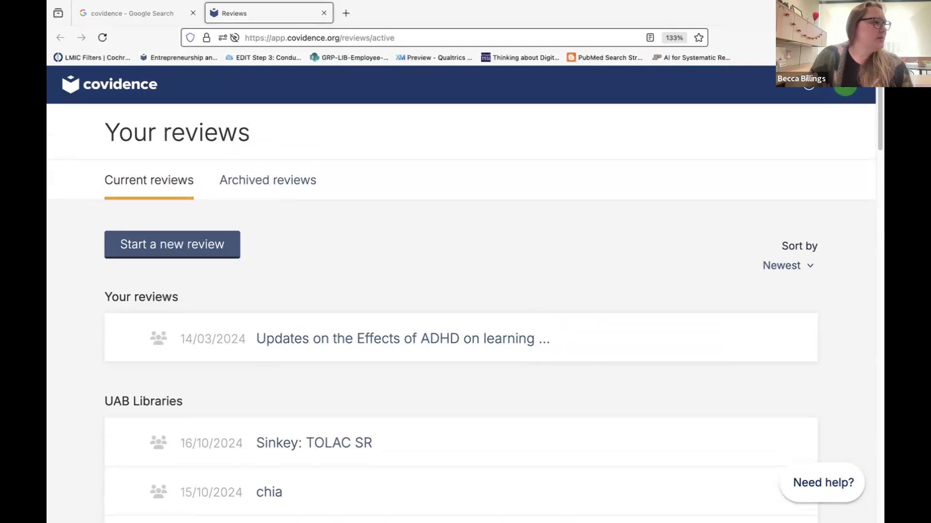
Switch to the Archived reviews list and scroll through it.
{"action": "left_click", "coordinate": [448, 239]}
{"action": "scroll", "coordinate": [463, 255], "scroll_direction": "down", "scroll_amount": 1}
{"action": "left_click", "coordinate": [271, 173]}
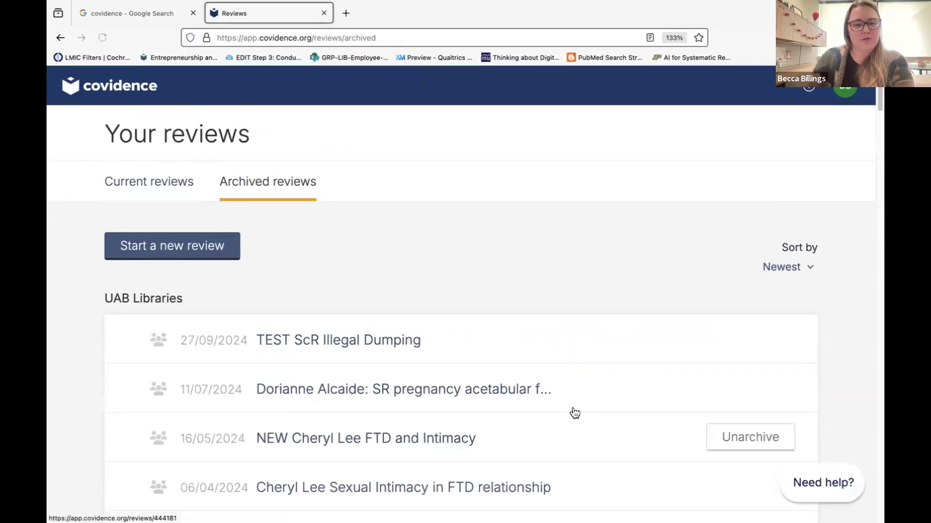
{"action": "scroll", "coordinate": [536, 388], "scroll_direction": "down", "scroll_amount": 7}
{"action": "scroll", "coordinate": [530, 393], "scroll_direction": "down", "scroll_amount": 4}
{"action": "scroll", "coordinate": [531, 393], "scroll_direction": "up", "scroll_amount": 10}
Open the archived 'TEST ScR Illegal Dumping' review, showing 10 studies awaiting screening.
{"action": "mouse_move", "coordinate": [741, 267]}
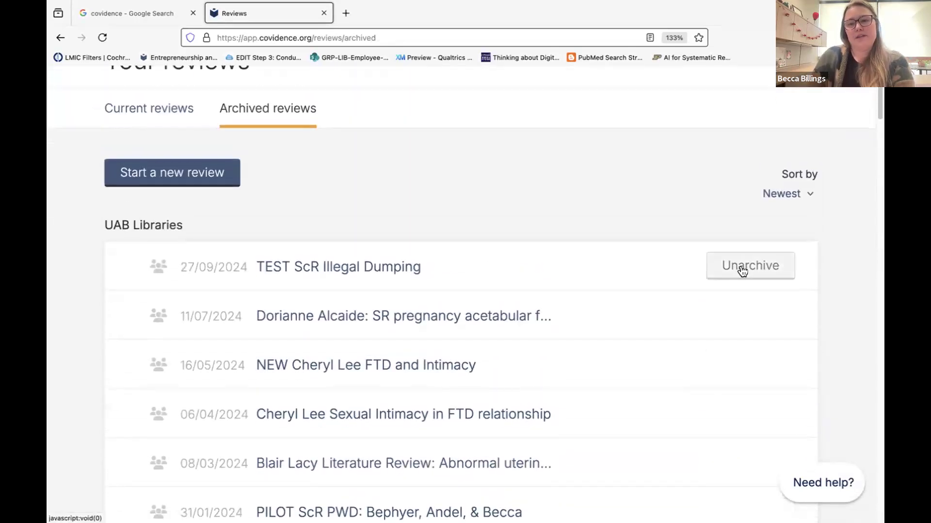
{"action": "scroll", "coordinate": [748, 272], "scroll_direction": "up", "scroll_amount": 1}
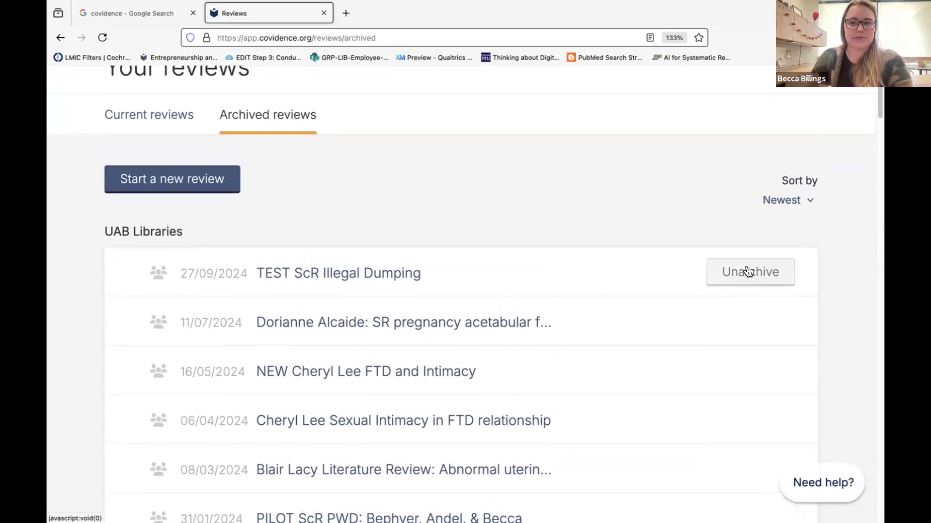
{"action": "scroll", "coordinate": [748, 271], "scroll_direction": "up", "scroll_amount": 1}
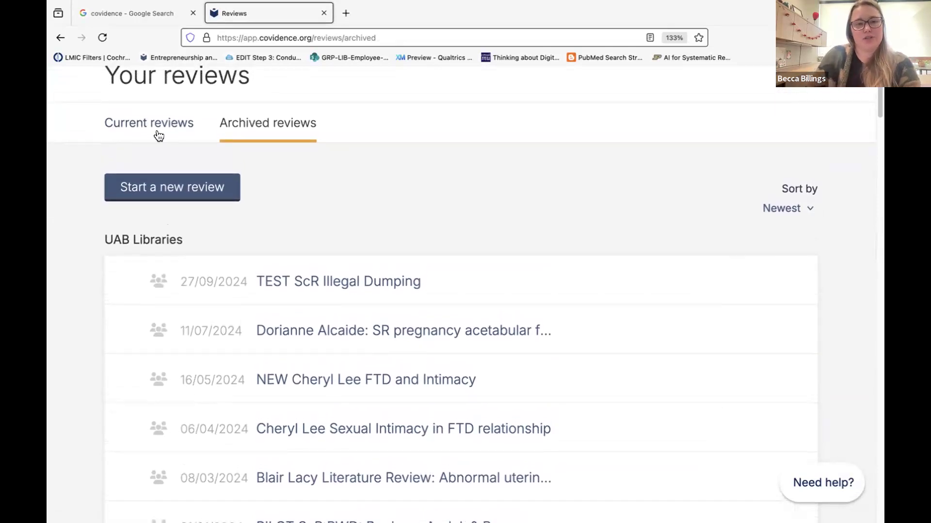
{"action": "scroll", "coordinate": [417, 282], "scroll_direction": "up", "scroll_amount": 3}
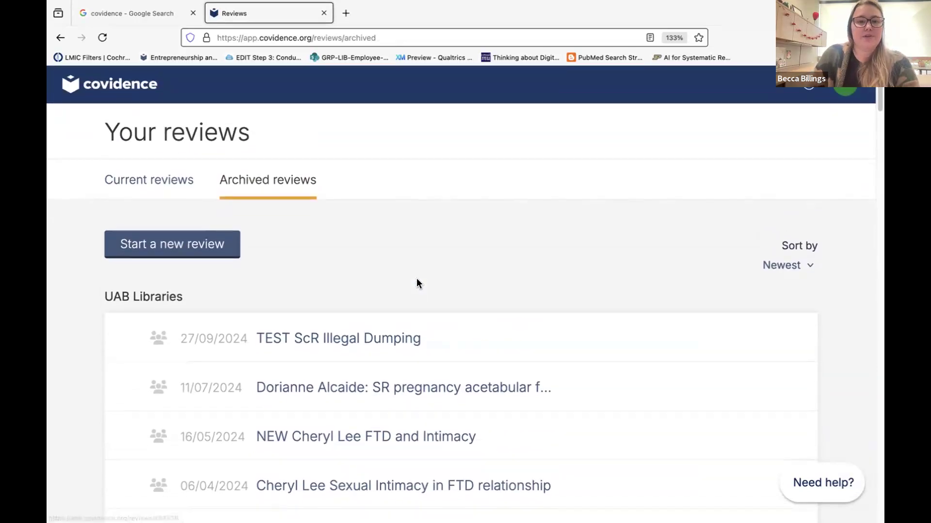
{"action": "left_click", "coordinate": [322, 339]}
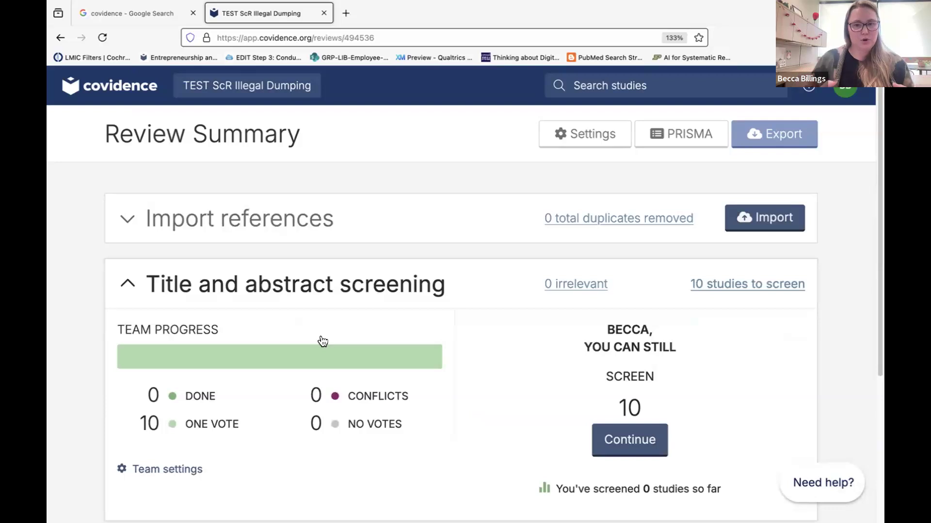
{"action": "scroll", "coordinate": [290, 220], "scroll_direction": "down", "scroll_amount": 3}
{"action": "scroll", "coordinate": [290, 223], "scroll_direction": "up", "scroll_amount": 3}
Check the test review's Settings, cancel its deletion, and return to Your reviews.
{"action": "left_click", "coordinate": [547, 133]}
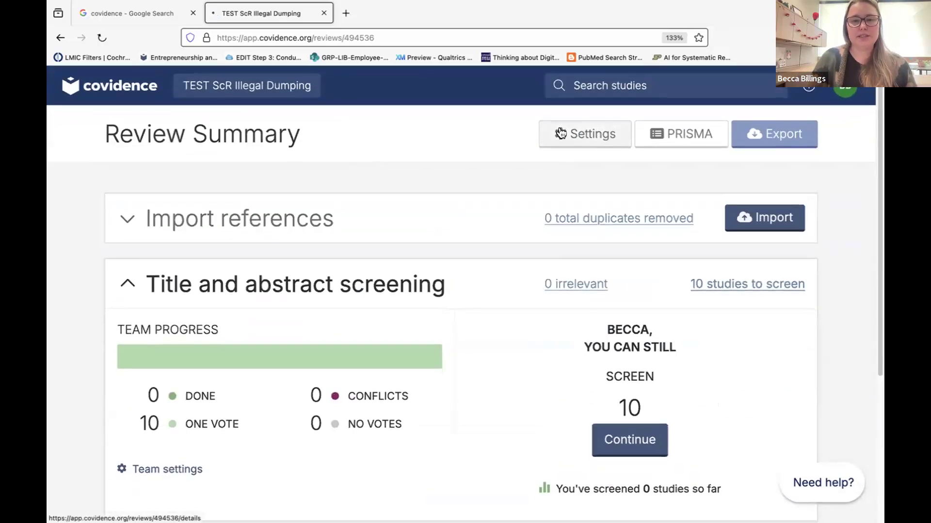
{"action": "scroll", "coordinate": [681, 250], "scroll_direction": "down", "scroll_amount": 1}
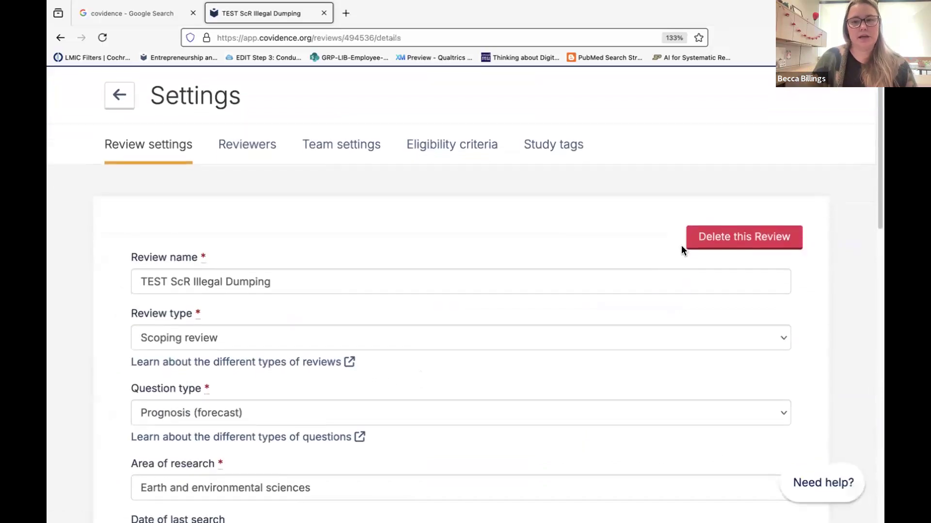
{"action": "left_click", "coordinate": [696, 239]}
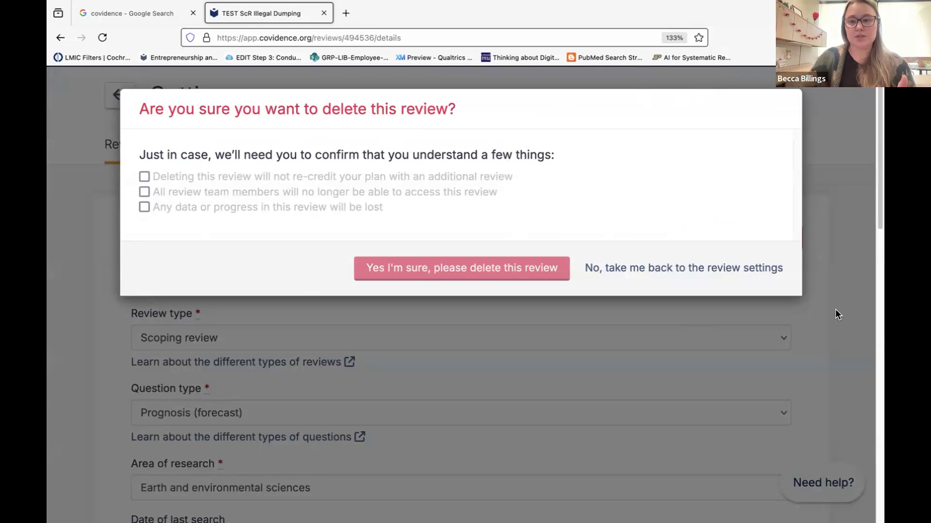
{"action": "left_click", "coordinate": [849, 304]}
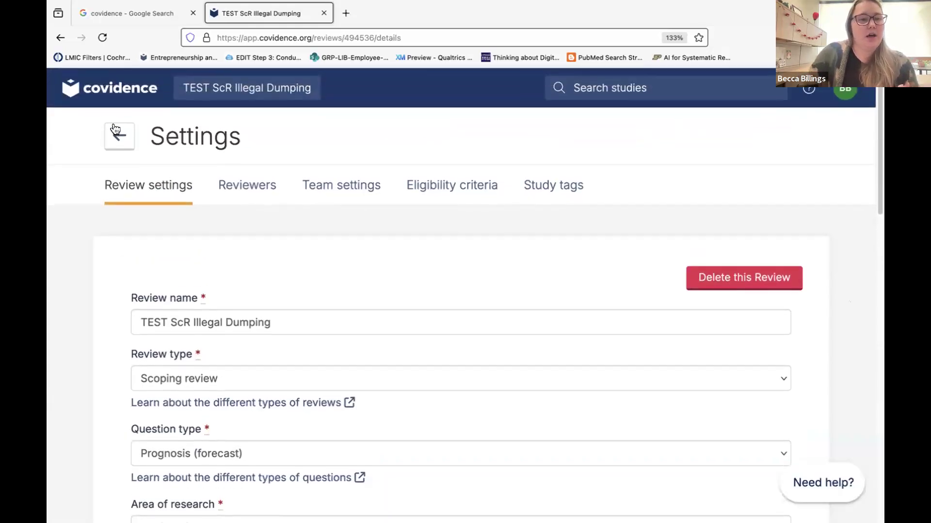
{"action": "left_click", "coordinate": [118, 136]}
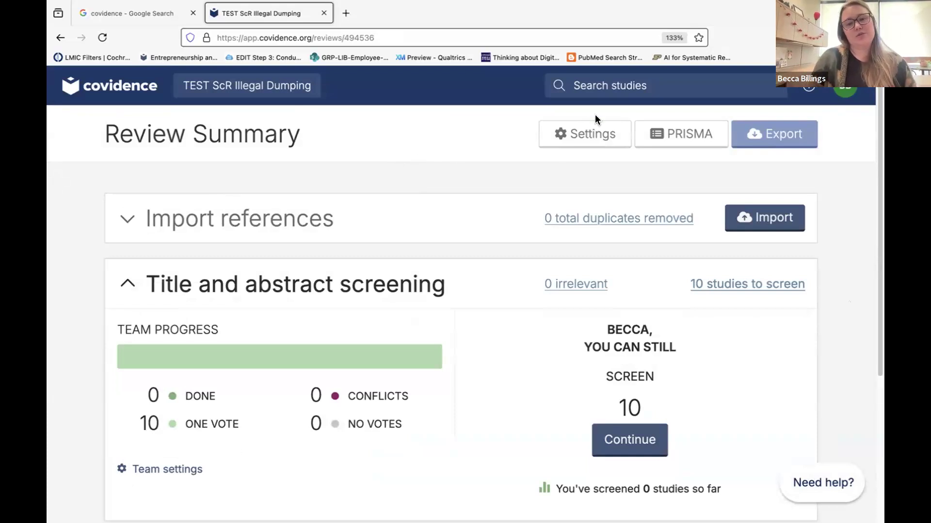
{"action": "left_click", "coordinate": [568, 143]}
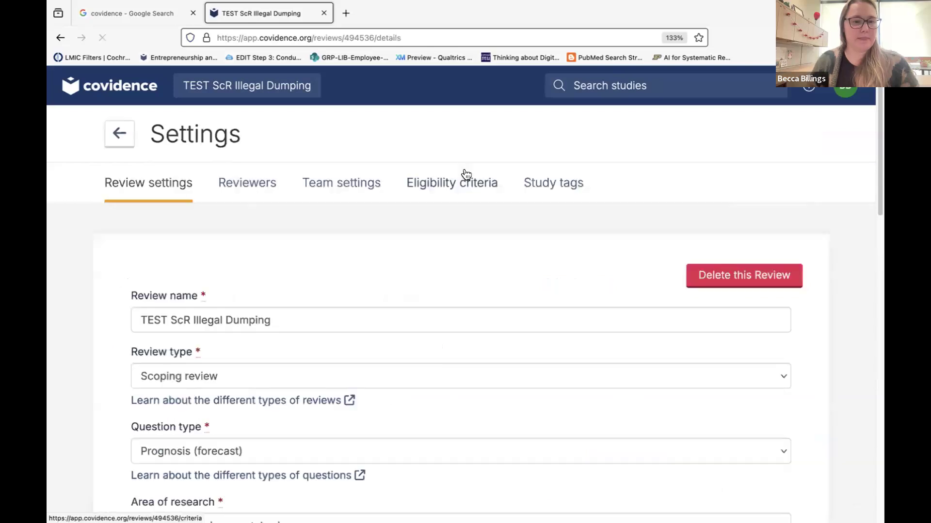
{"action": "left_click", "coordinate": [119, 133]}
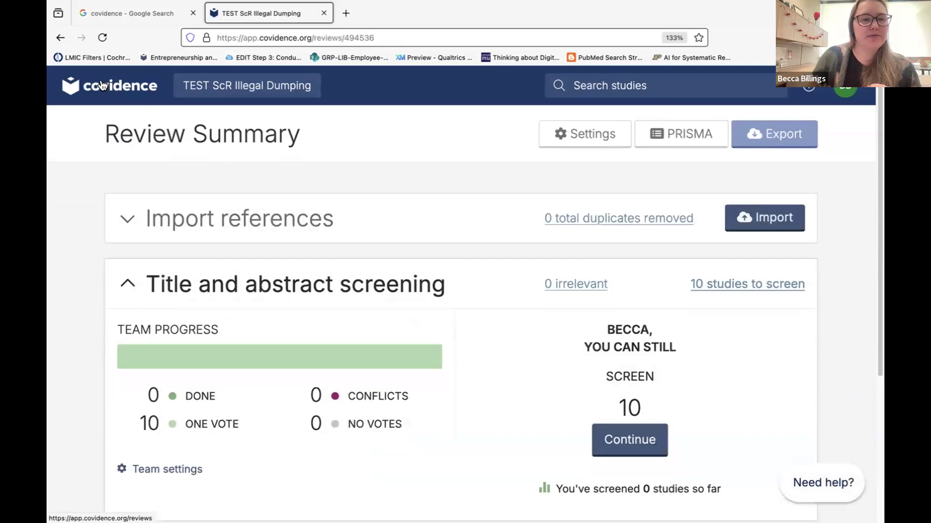
{"action": "left_click", "coordinate": [102, 85]}
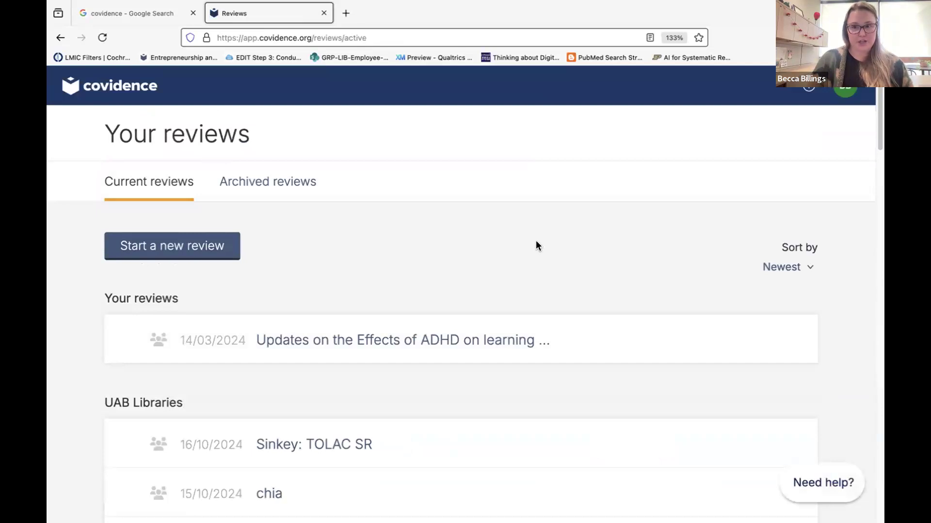
Start a new review, leaving it marked as a non-Cochrane review.
{"action": "left_click", "coordinate": [173, 249]}
{"action": "scroll", "coordinate": [461, 274], "scroll_direction": "down", "scroll_amount": 2}
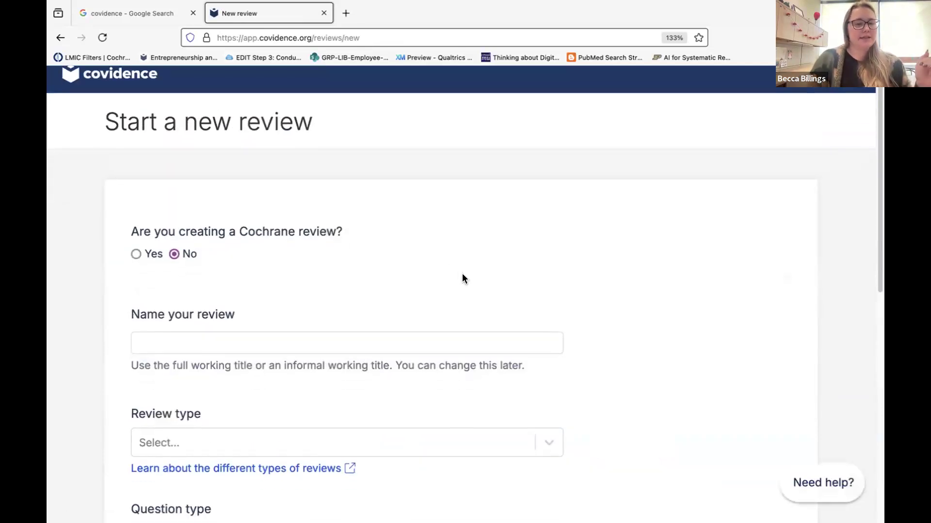
{"action": "scroll", "coordinate": [461, 274], "scroll_direction": "down", "scroll_amount": 3}
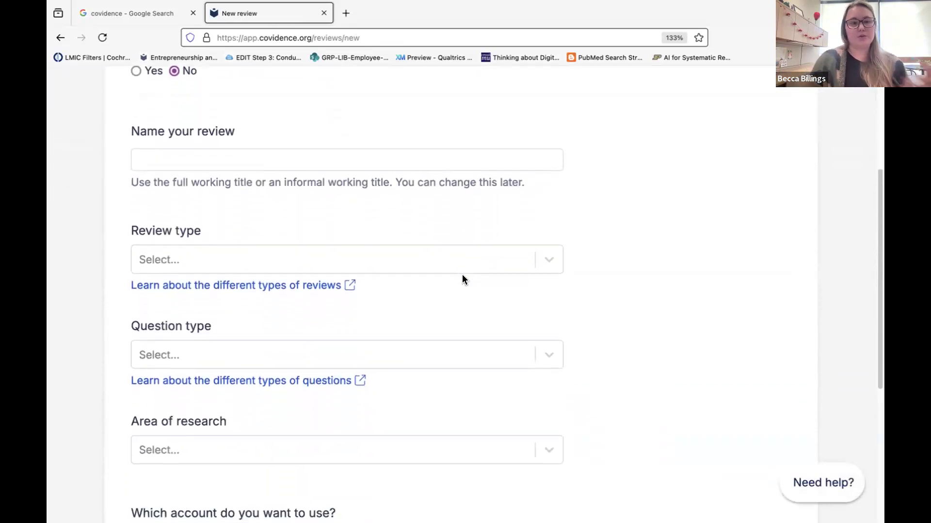
{"action": "scroll", "coordinate": [461, 274], "scroll_direction": "up", "scroll_amount": 3}
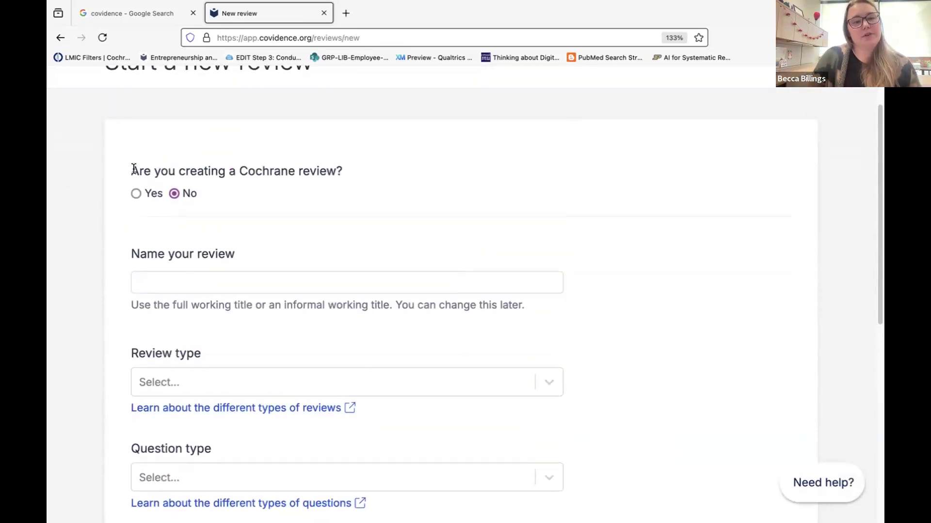
{"action": "left_click_drag", "start_coordinate": [334, 153], "coordinate": [355, 170]}
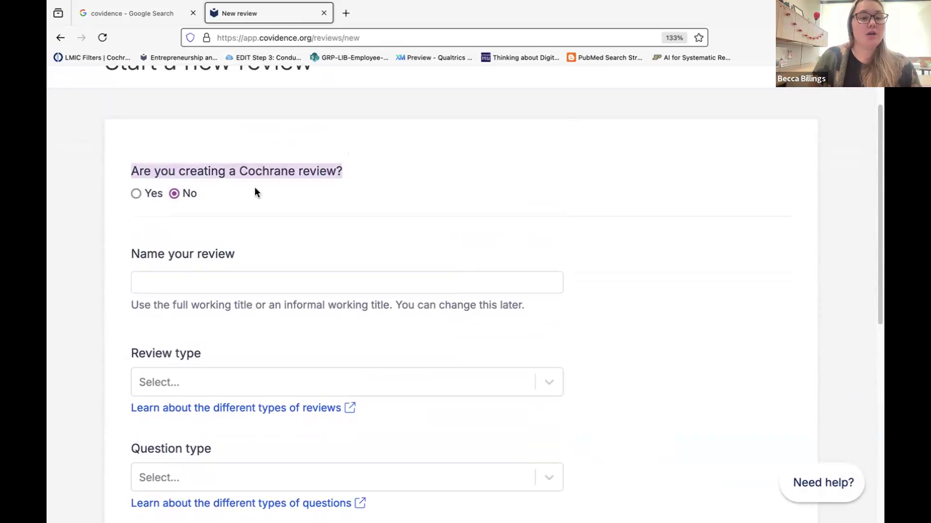
{"action": "left_click", "coordinate": [268, 203]}
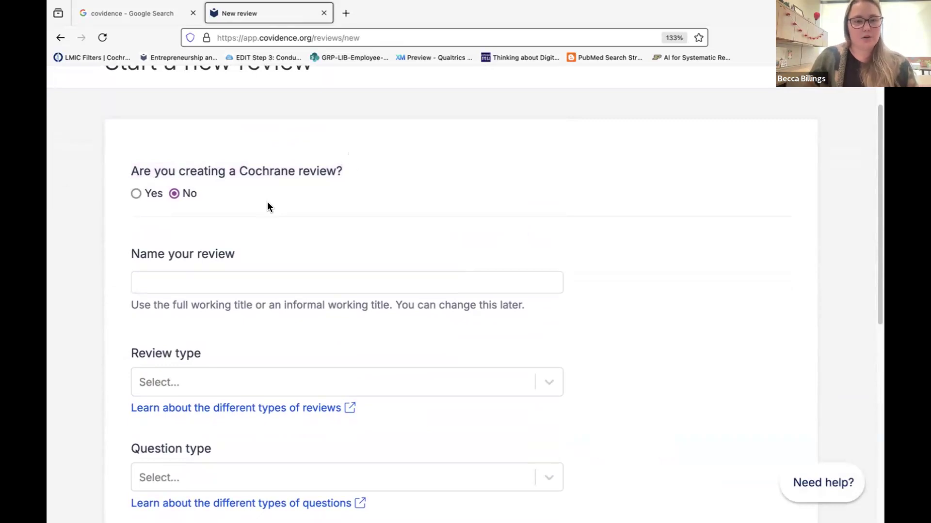
Name the review with the author's surname plus 'Literature Review: HPV & 9-valent vaccine'.
{"action": "left_click", "coordinate": [246, 275]}
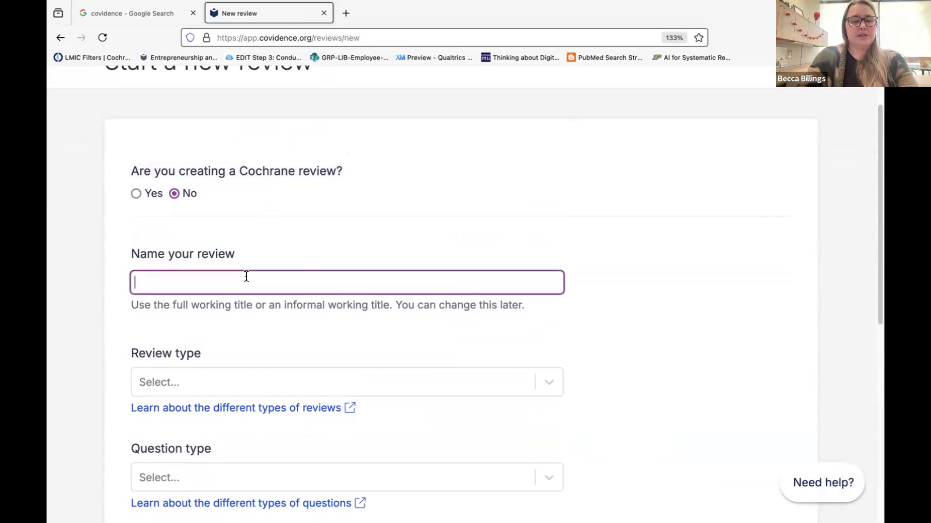
{"action": "type", "text": "B"}
{"action": "key", "text": "BackSpace"}
{"action": "type", "text": "Billings "}
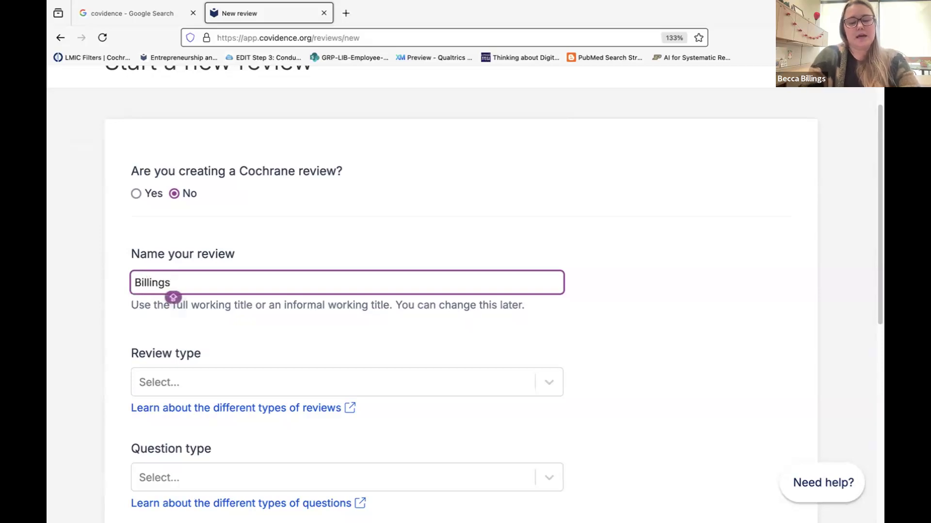
{"action": "type", "text": "SR"}
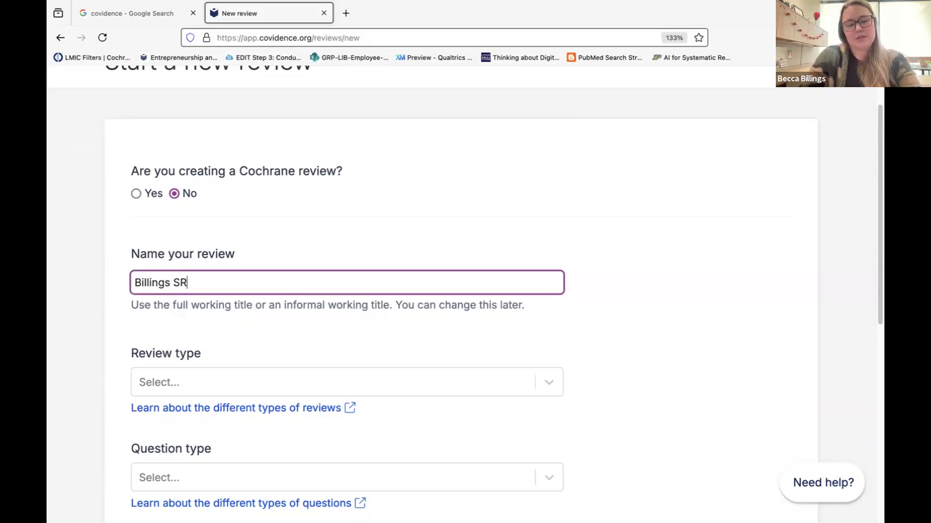
{"action": "key", "text": "BackSpace"}
{"action": "key", "text": "BackSpace"}
{"action": "key", "text": "BackSpace"}
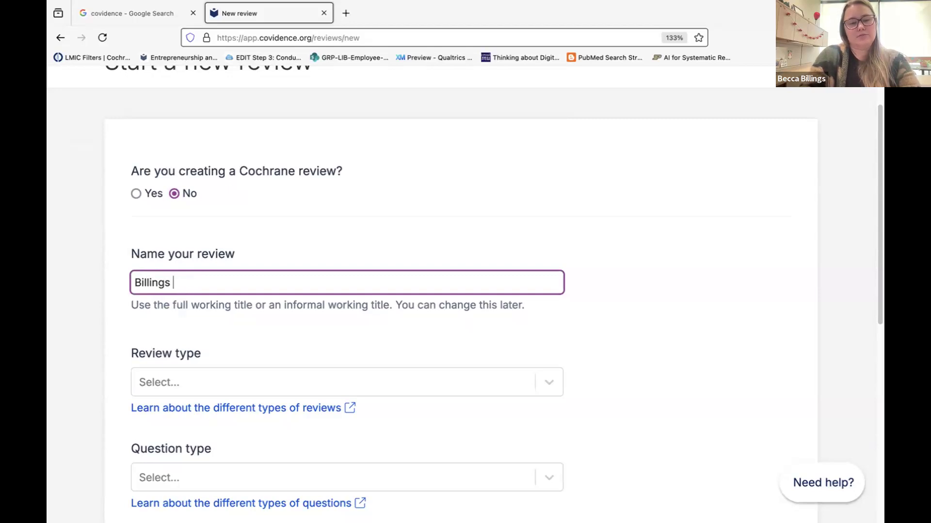
{"action": "type", "text": "Literature "}
{"action": "type", "text": "Reivew"}
{"action": "key", "text": "BackSpace"}
{"action": "key", "text": "BackSpace"}
{"action": "key", "text": "BackSpace"}
{"action": "key", "text": "BackSpace"}
{"action": "type", "text": "view:"}
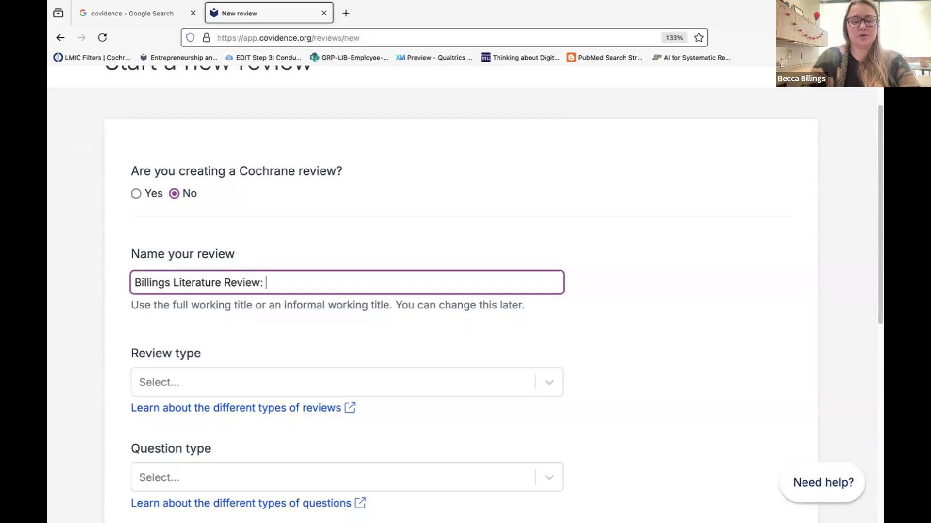
{"action": "type", "text": " HPV & 9-val"}
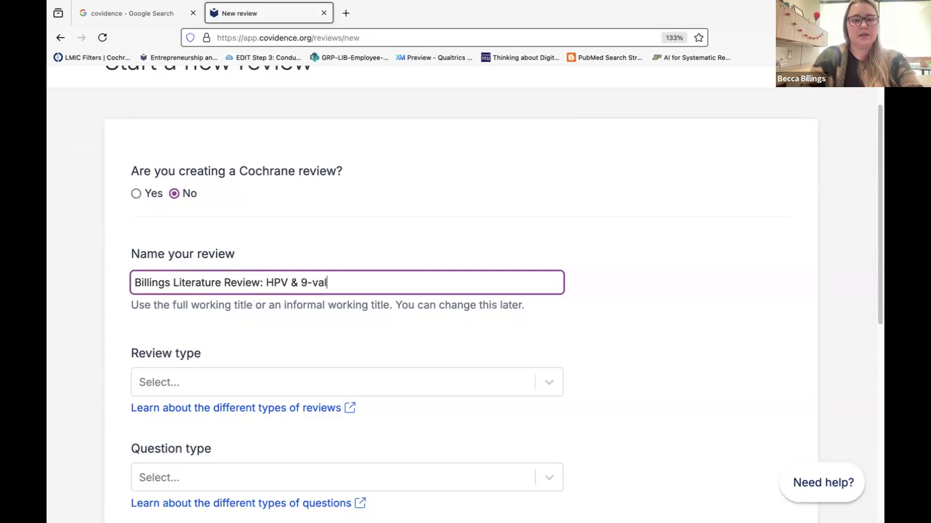
{"action": "type", "text": "ent vaccine"}
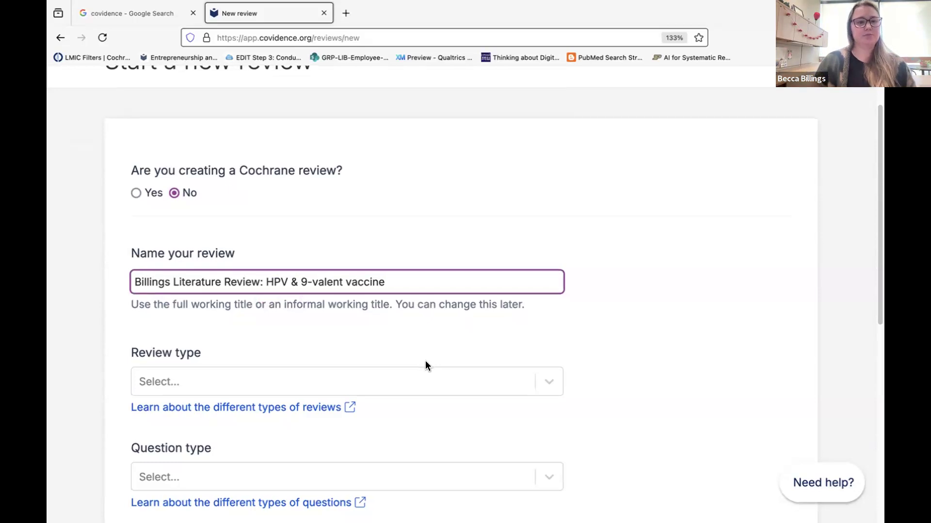
{"action": "scroll", "coordinate": [425, 365], "scroll_direction": "down", "scroll_amount": 3}
After trying Other and Literature review, set the review type to Systematic review.
{"action": "scroll", "coordinate": [426, 364], "scroll_direction": "down", "scroll_amount": 2}
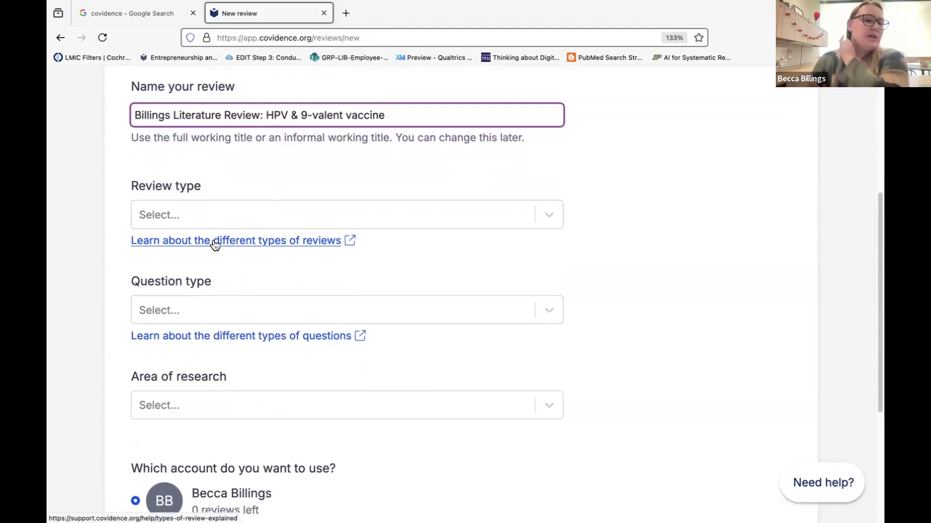
{"action": "left_click", "coordinate": [200, 214]}
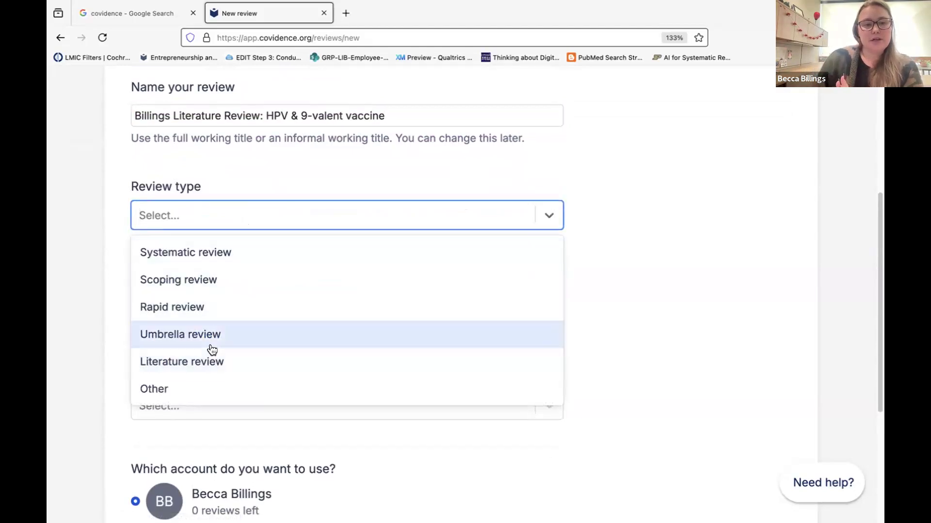
{"action": "left_click", "coordinate": [166, 385]}
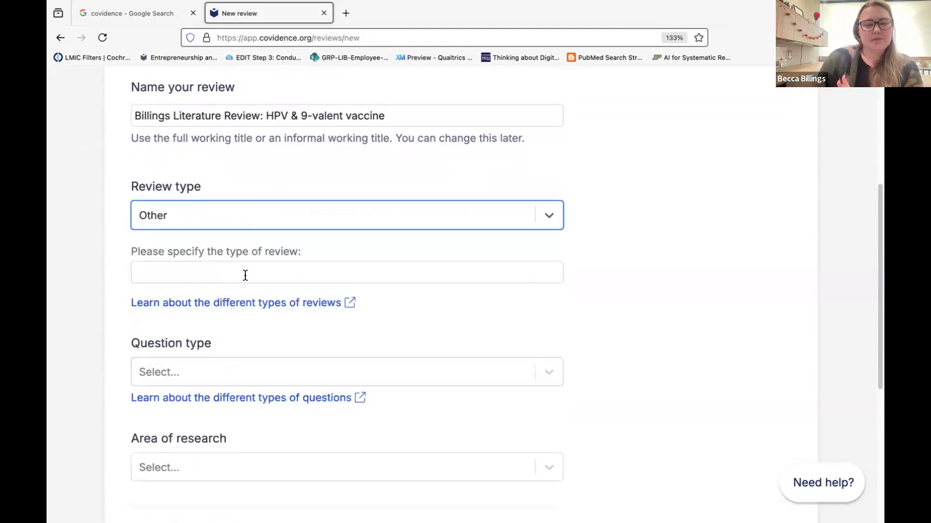
{"action": "left_click", "coordinate": [212, 215]}
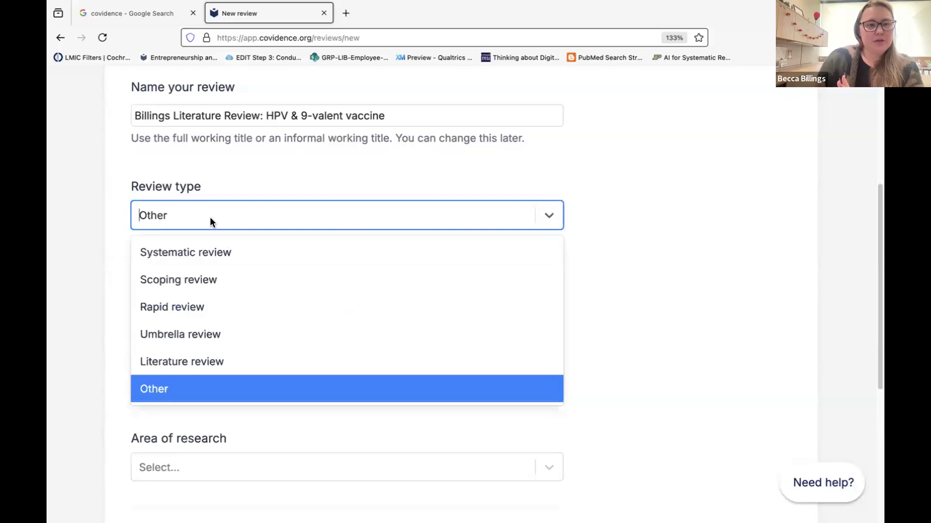
{"action": "left_click", "coordinate": [230, 361]}
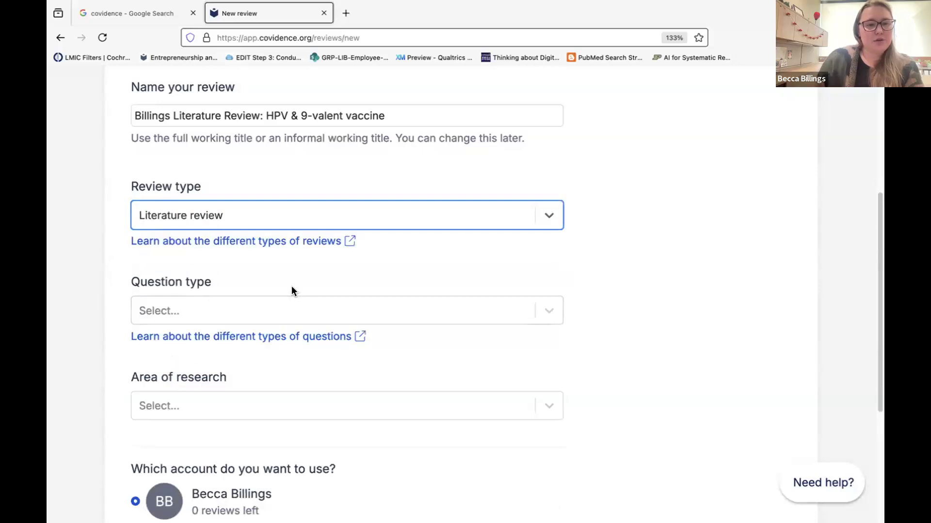
{"action": "left_click", "coordinate": [530, 35]}
{"action": "left_click", "coordinate": [220, 243]}
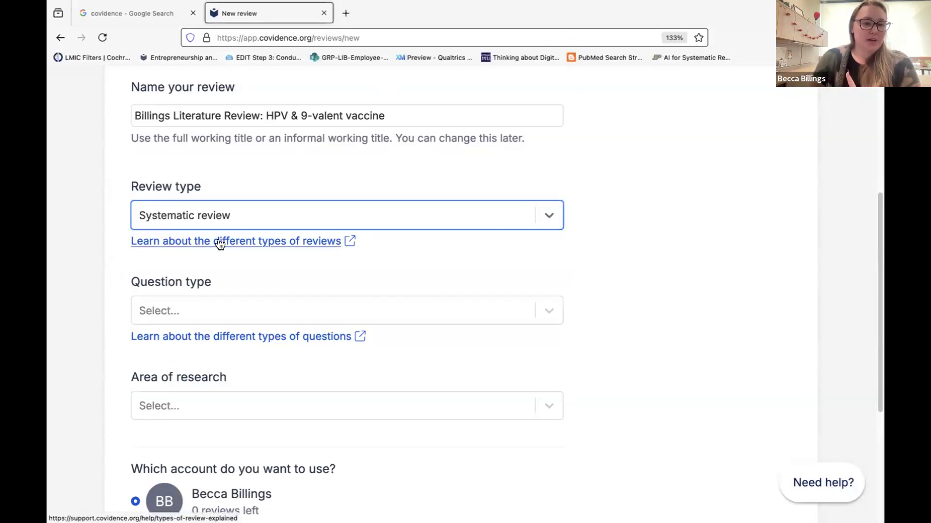
{"action": "left_click", "coordinate": [220, 242]}
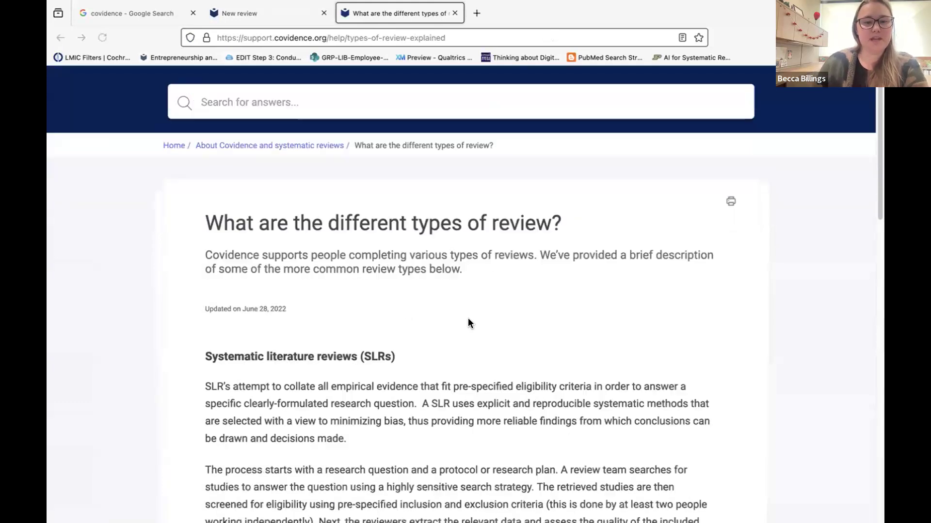
Skim the 'Systematic review types: meet the family' blog article, then close it.
{"action": "scroll", "coordinate": [469, 320], "scroll_direction": "down", "scroll_amount": 15}
{"action": "scroll", "coordinate": [469, 324], "scroll_direction": "down", "scroll_amount": 5}
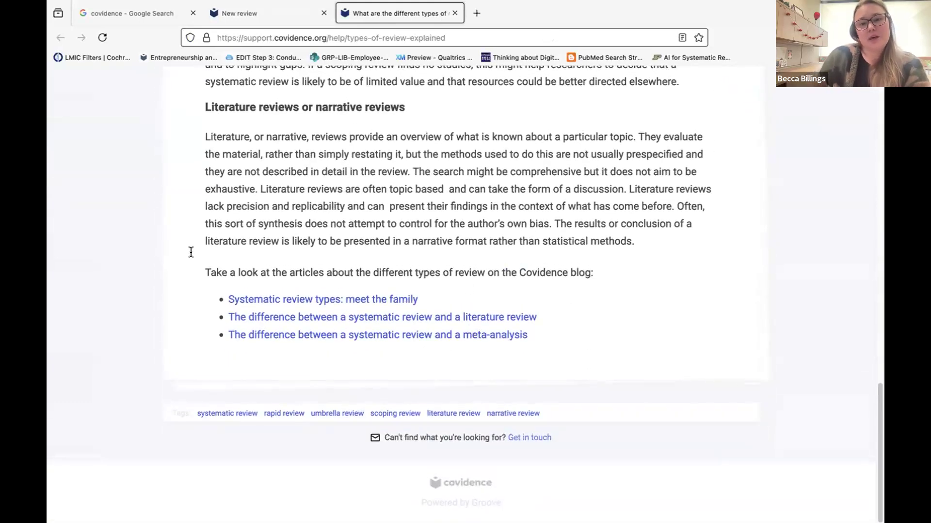
{"action": "left_click", "coordinate": [291, 300]}
{"action": "scroll", "coordinate": [332, 367], "scroll_direction": "down", "scroll_amount": 15}
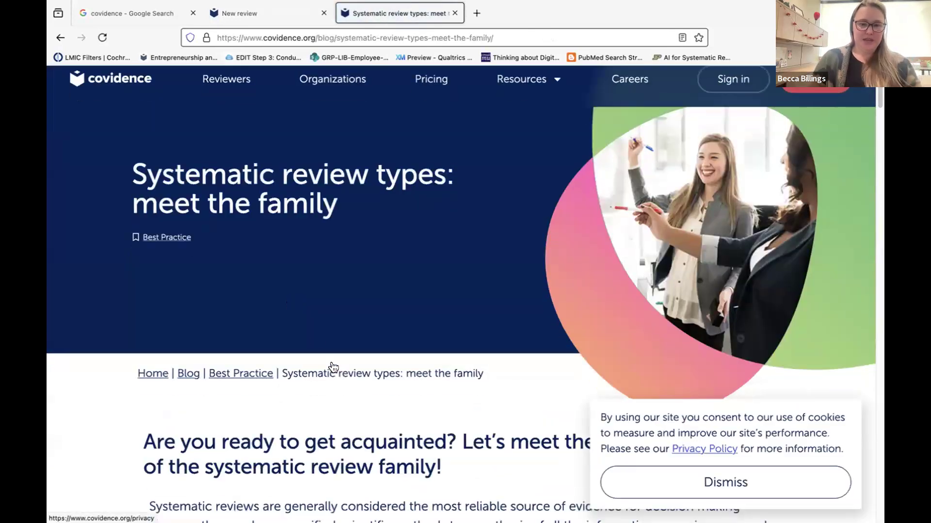
{"action": "scroll", "coordinate": [332, 362], "scroll_direction": "down", "scroll_amount": 7}
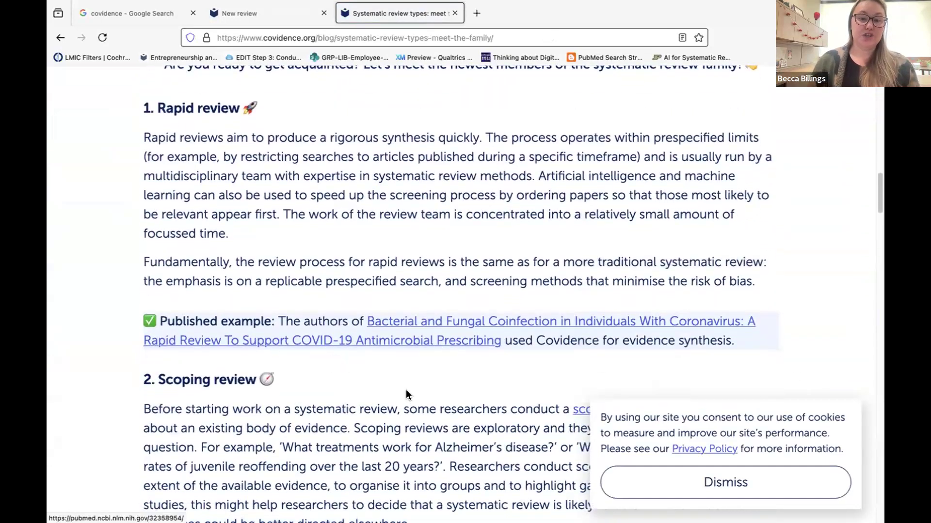
{"action": "scroll", "coordinate": [406, 392], "scroll_direction": "down", "scroll_amount": 5}
{"action": "scroll", "coordinate": [407, 390], "scroll_direction": "down", "scroll_amount": 1}
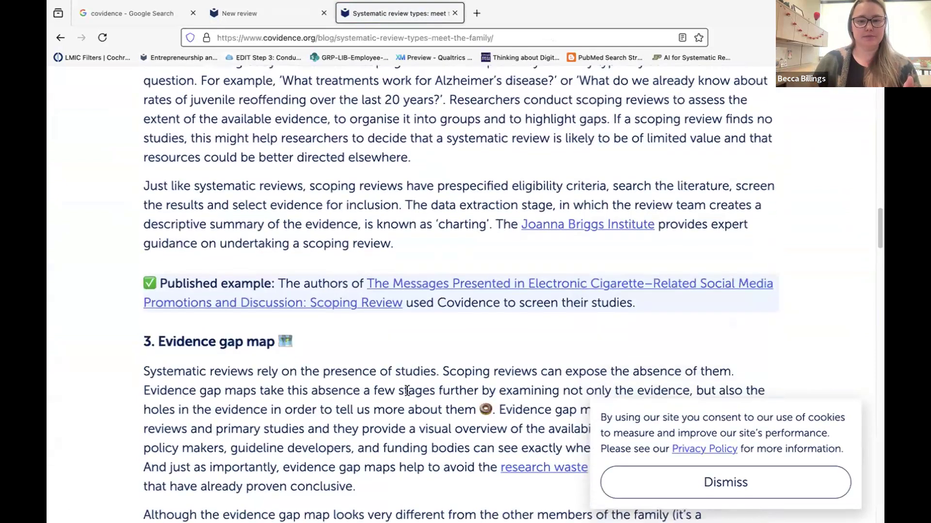
{"action": "scroll", "coordinate": [441, 123], "scroll_direction": "up", "scroll_amount": 20}
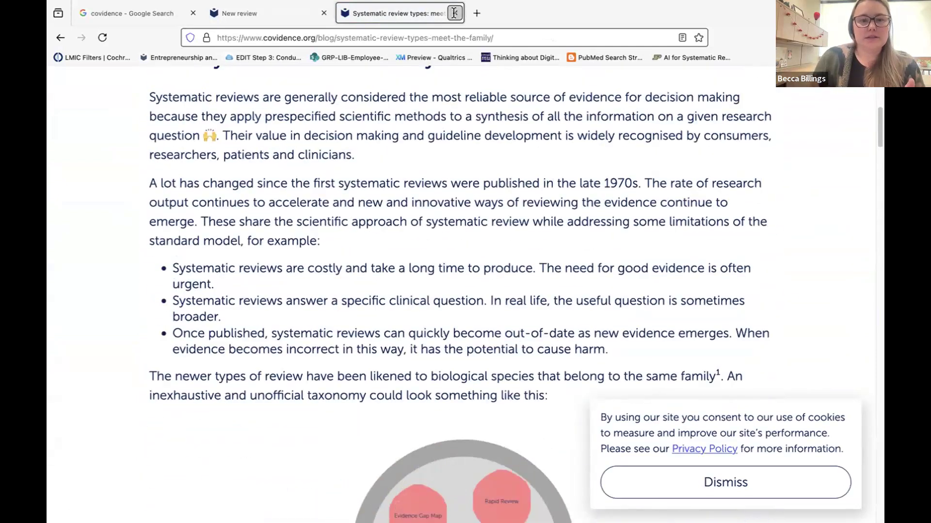
{"action": "left_click", "coordinate": [454, 13]}
{"action": "left_click", "coordinate": [237, 308]}
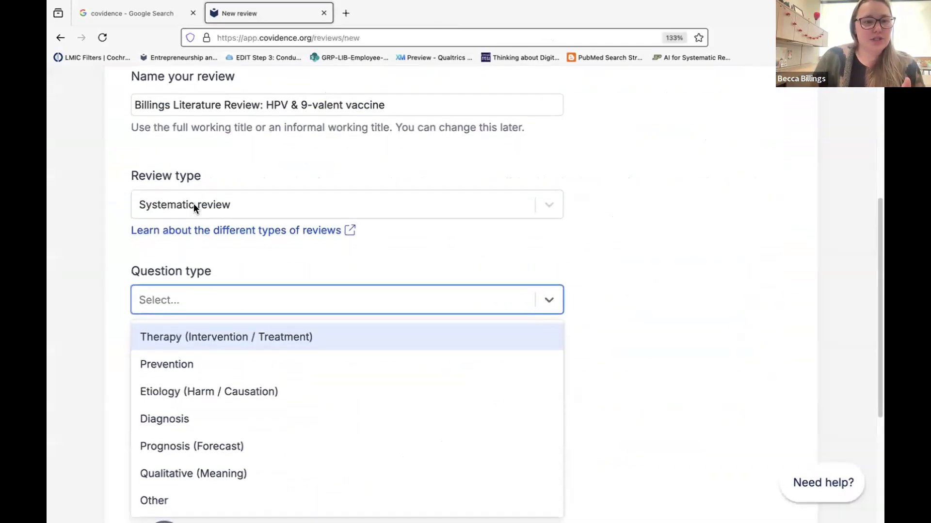
Set the review type to Literature review.
{"action": "left_click", "coordinate": [193, 205]}
{"action": "left_click", "coordinate": [192, 342]}
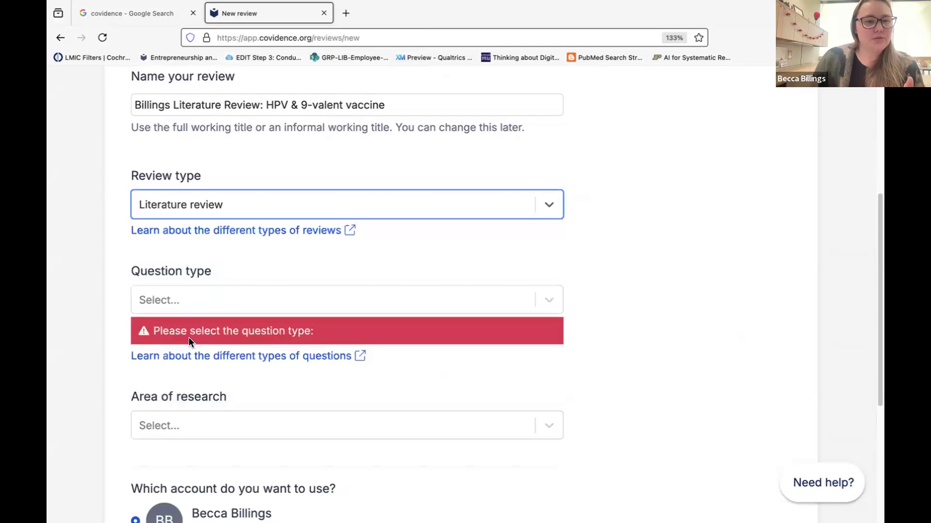
{"action": "left_click", "coordinate": [81, 330]}
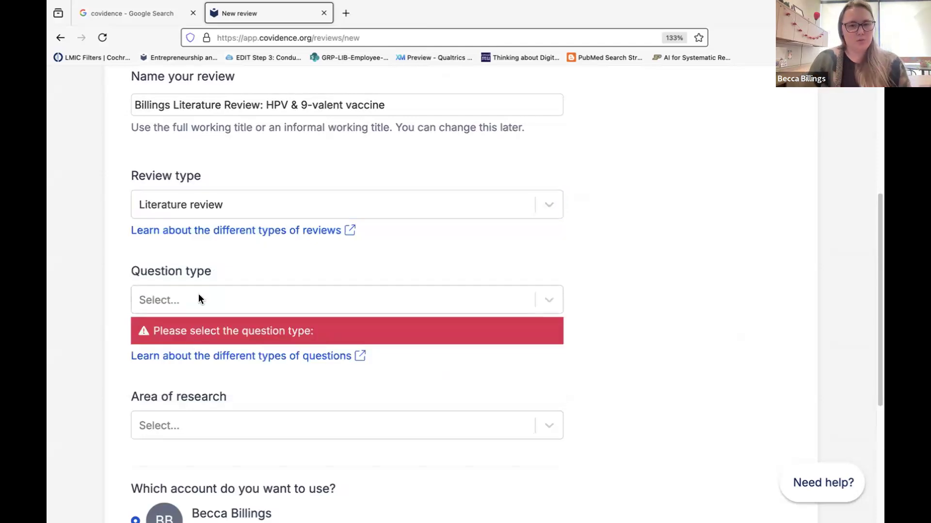
{"action": "left_click", "coordinate": [542, 31]}
Choose Prognosis (Forecast) as the question type.
{"action": "left_click", "coordinate": [295, 301]}
{"action": "scroll", "coordinate": [295, 300], "scroll_direction": "down", "scroll_amount": 3}
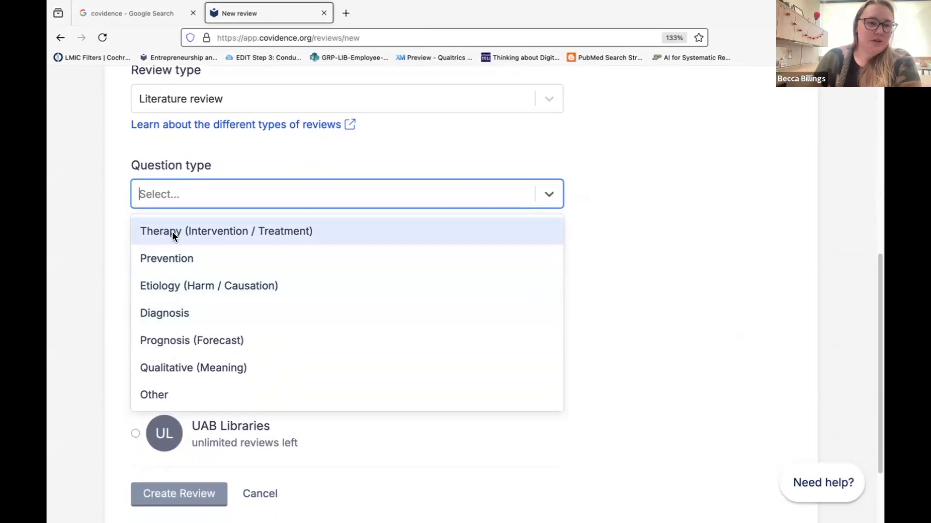
{"action": "left_click", "coordinate": [175, 340]}
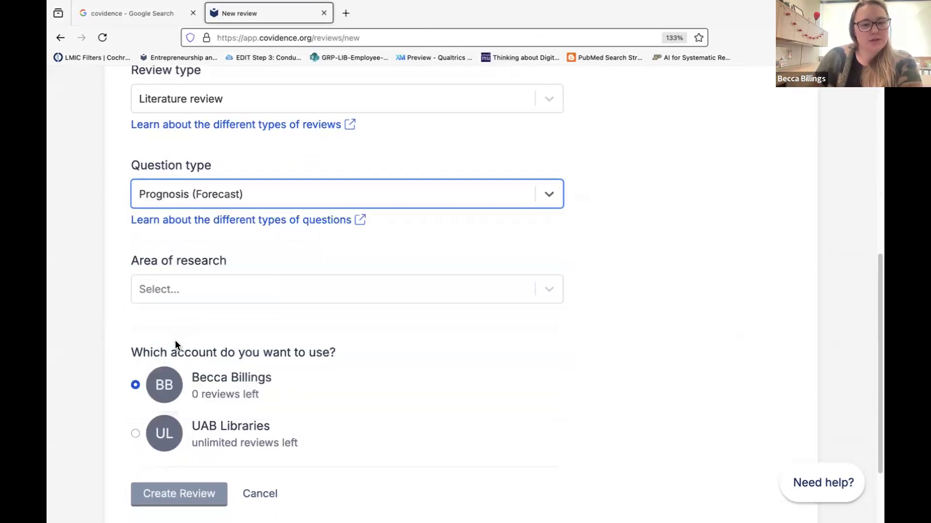
{"action": "scroll", "coordinate": [320, 300], "scroll_direction": "down", "scroll_amount": 1}
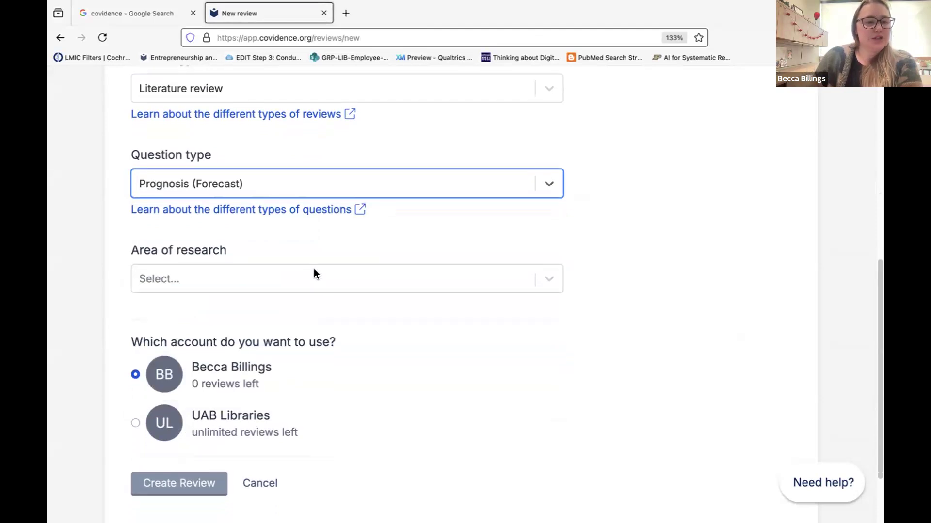
Set the area of research to Medical and health sciences.
{"action": "left_click", "coordinate": [313, 270]}
{"action": "scroll", "coordinate": [374, 378], "scroll_direction": "down", "scroll_amount": 2}
{"action": "scroll", "coordinate": [373, 377], "scroll_direction": "up", "scroll_amount": 2}
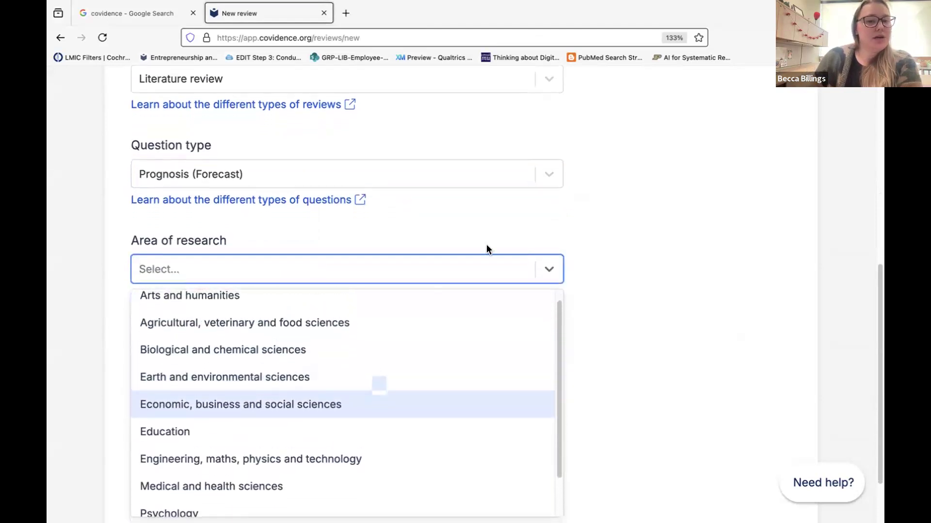
{"action": "scroll", "coordinate": [502, 204], "scroll_direction": "down", "scroll_amount": 2}
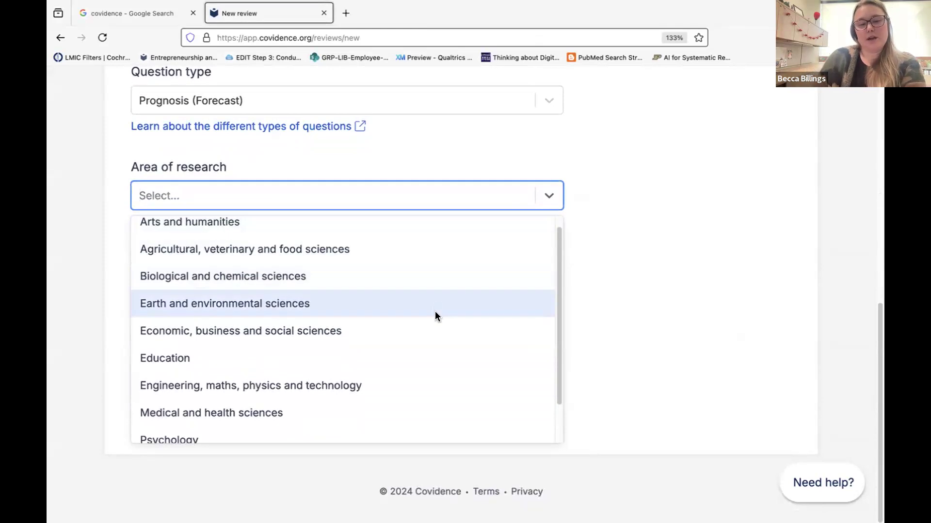
{"action": "scroll", "coordinate": [434, 314], "scroll_direction": "up", "scroll_amount": 1}
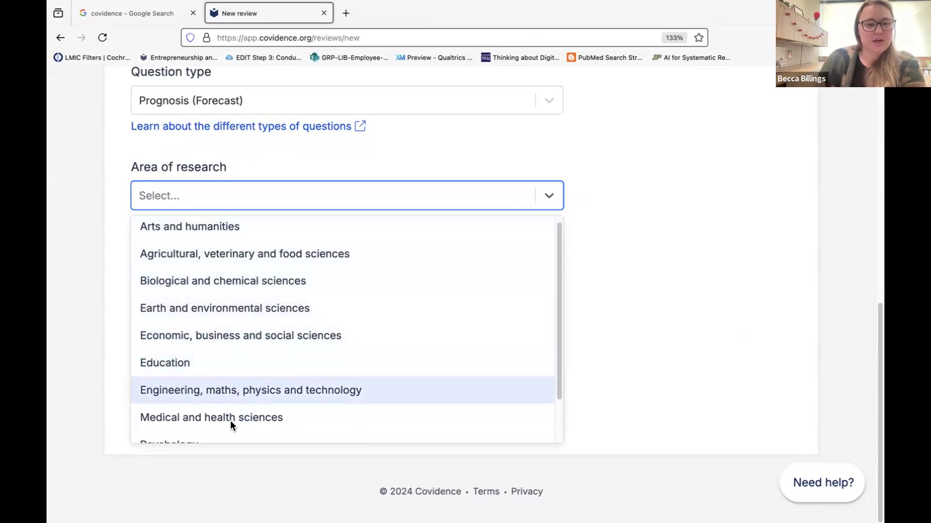
{"action": "scroll", "coordinate": [230, 416], "scroll_direction": "down", "scroll_amount": 1}
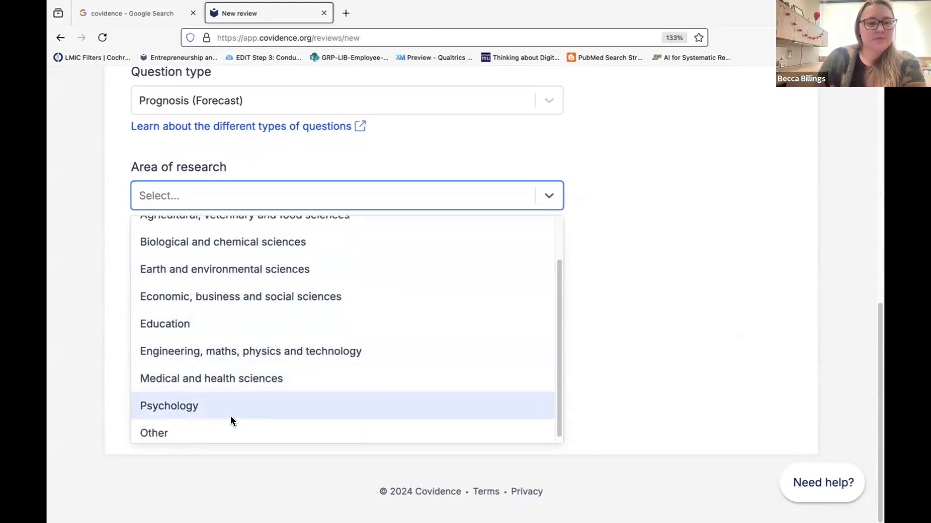
{"action": "left_click", "coordinate": [182, 375]}
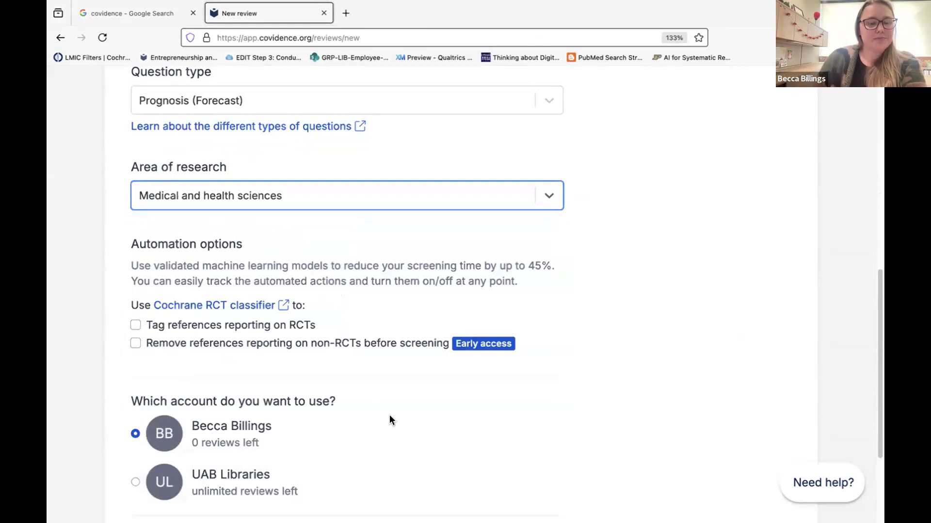
Tick 'Tag references reporting on RCTs' under Automation options.
{"action": "scroll", "coordinate": [389, 416], "scroll_direction": "down", "scroll_amount": 1}
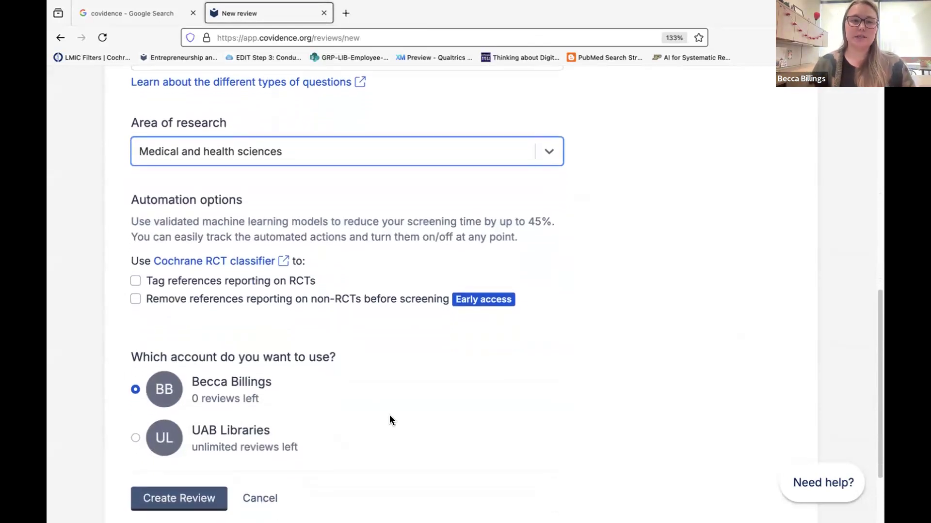
{"action": "left_click_drag", "start_coordinate": [145, 281], "coordinate": [333, 277]}
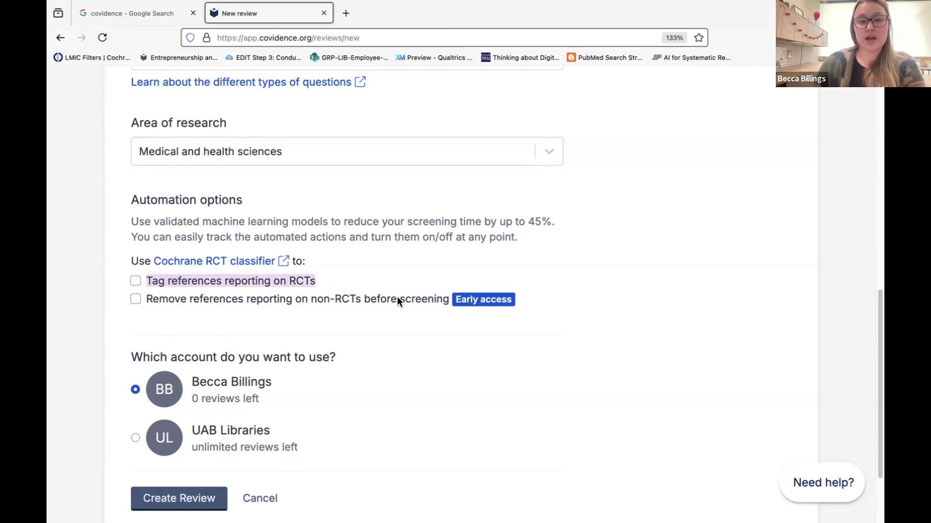
{"action": "left_click_drag", "start_coordinate": [158, 294], "coordinate": [511, 301]}
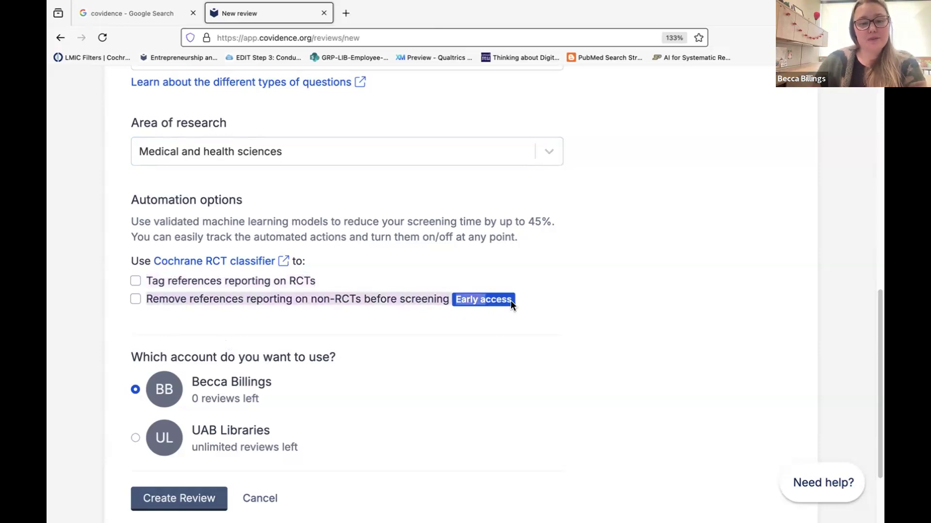
{"action": "left_click", "coordinate": [339, 296]}
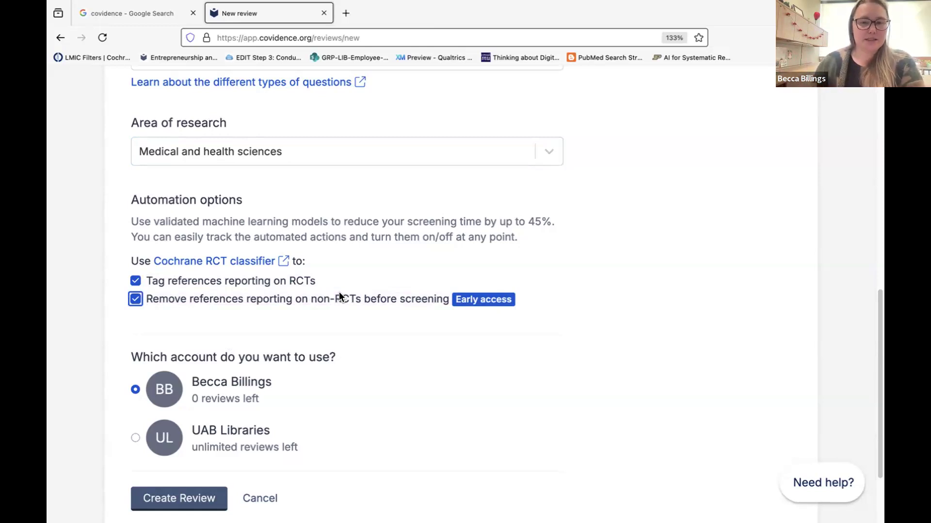
Leave 'Remove references reporting on non-RCTs' switched off.
{"action": "left_click", "coordinate": [137, 300]}
{"action": "left_click", "coordinate": [135, 300]}
{"action": "left_click", "coordinate": [135, 300]}
{"action": "left_click", "coordinate": [135, 299]}
{"action": "left_click", "coordinate": [135, 300]}
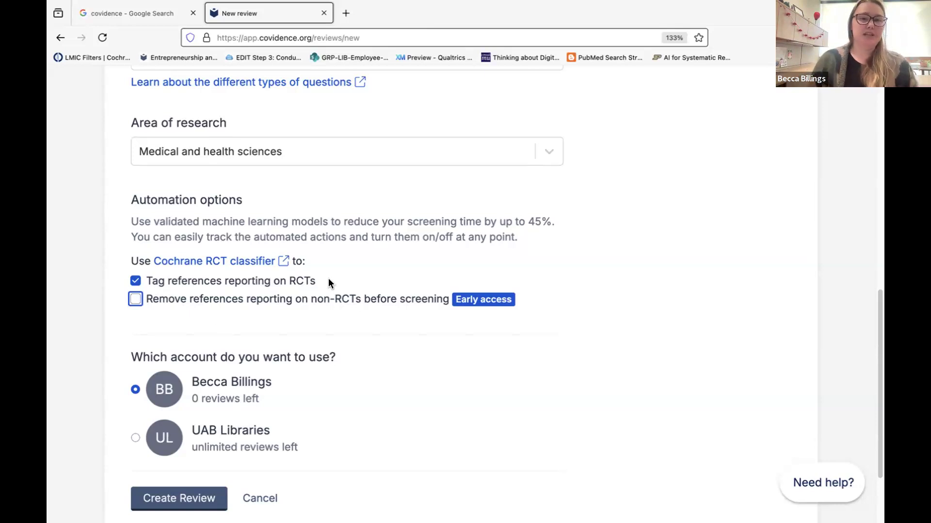
{"action": "scroll", "coordinate": [329, 283], "scroll_direction": "down", "scroll_amount": 2}
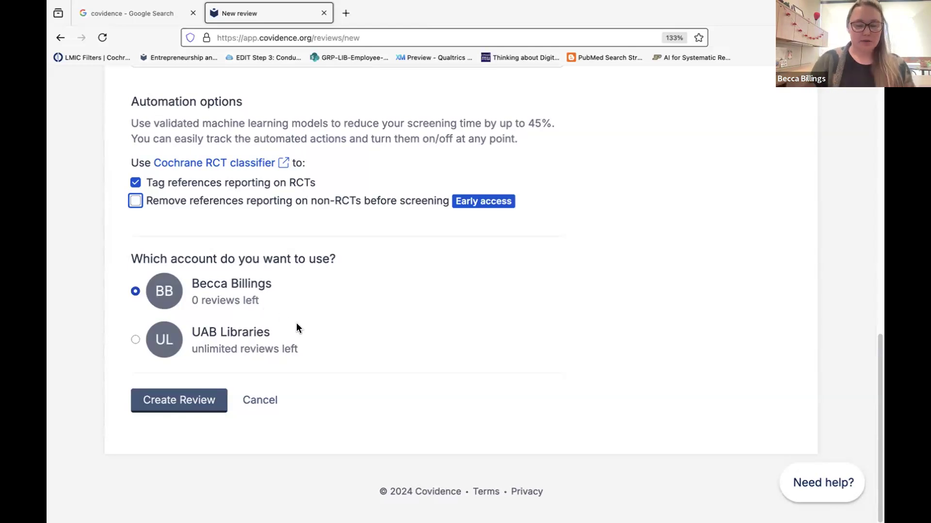
Choose the UAB Libraries account and create the HPV & 9-valent vaccine review.
{"action": "left_click", "coordinate": [135, 340]}
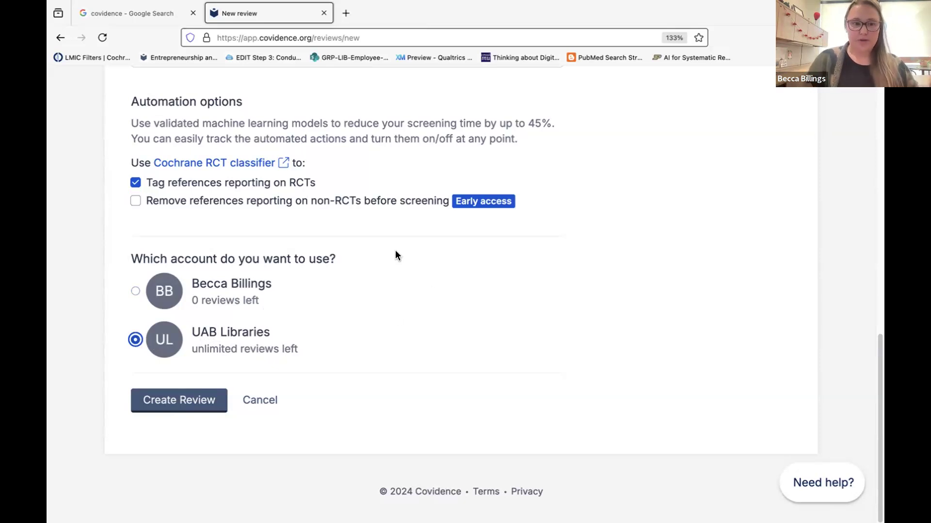
{"action": "left_click", "coordinate": [146, 399]}
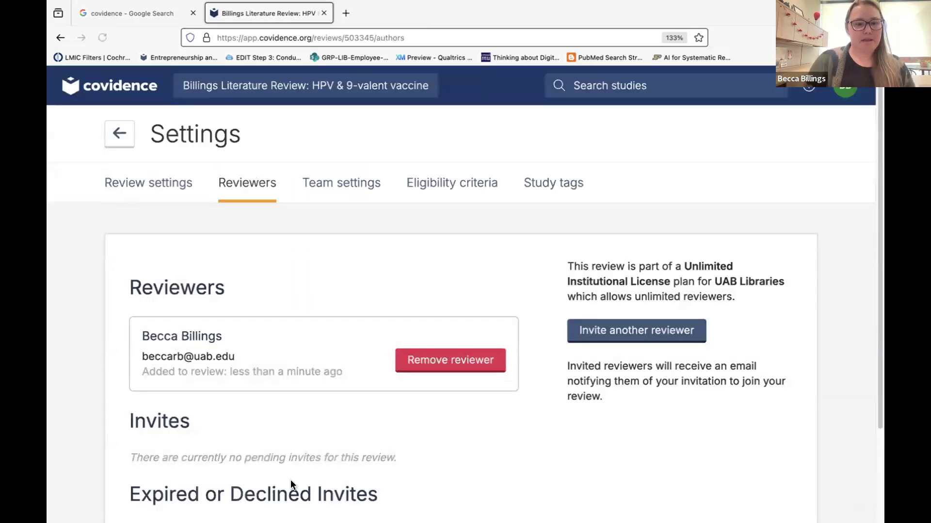
{"action": "scroll", "coordinate": [290, 482], "scroll_direction": "down", "scroll_amount": 2}
{"action": "scroll", "coordinate": [291, 485], "scroll_direction": "up", "scroll_amount": 2}
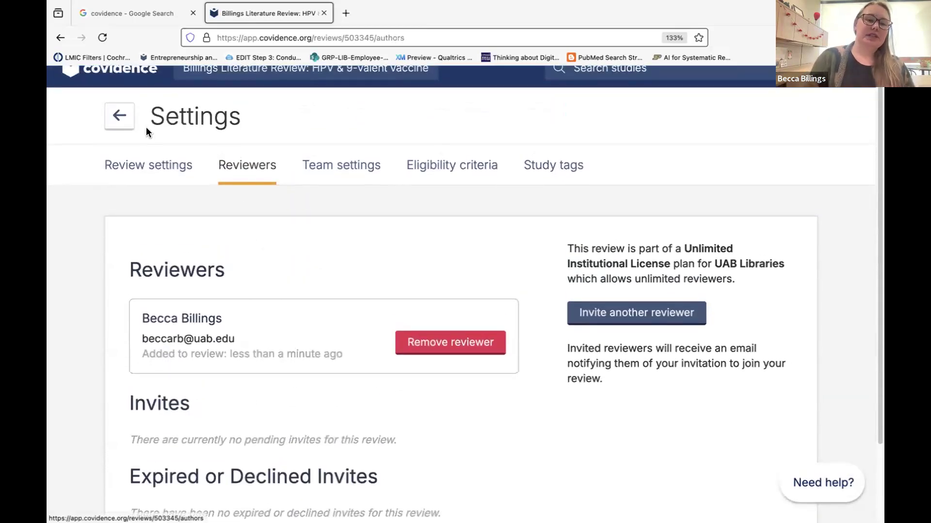
{"action": "left_click", "coordinate": [582, 322]}
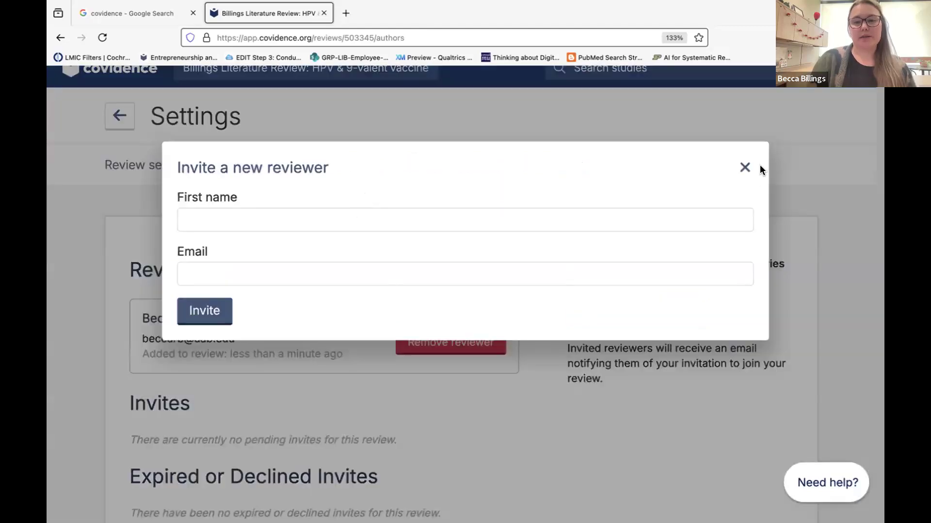
{"action": "left_click", "coordinate": [743, 159]}
{"action": "scroll", "coordinate": [359, 227], "scroll_direction": "down", "scroll_amount": 2}
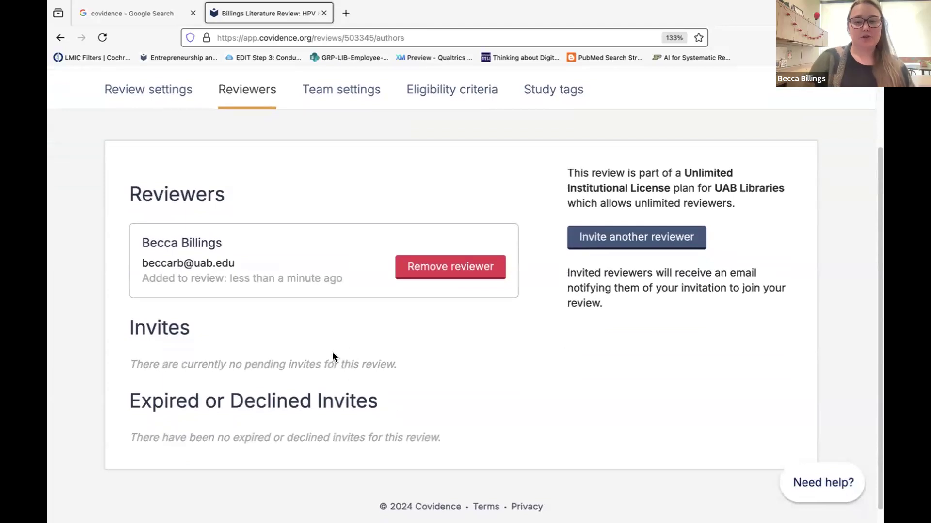
{"action": "scroll", "coordinate": [332, 349], "scroll_direction": "up", "scroll_amount": 2}
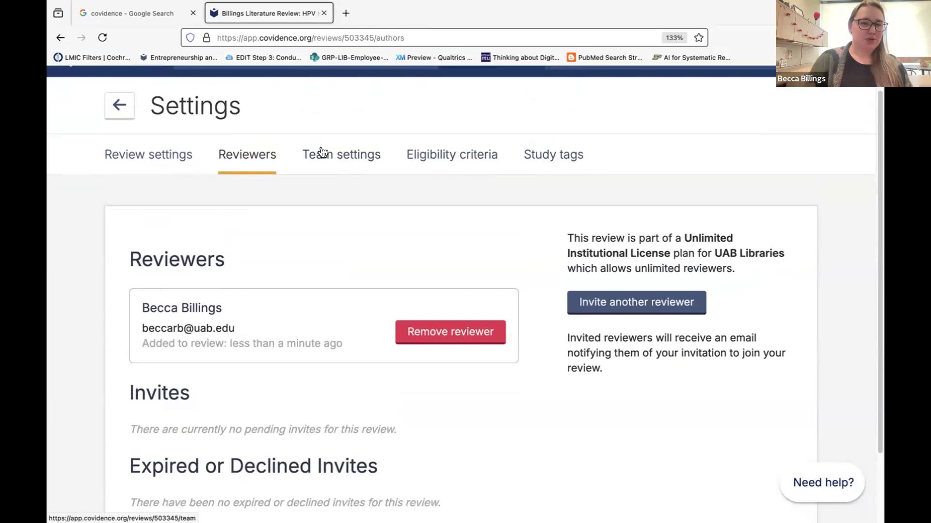
Open Team settings and check screening progress (0 done) and rules (Everyone can do anything).
{"action": "left_click", "coordinate": [321, 153]}
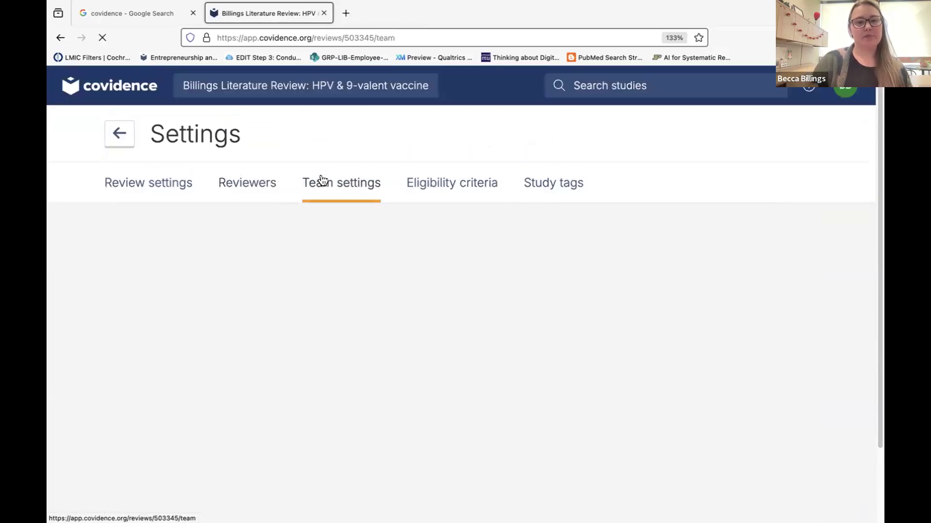
{"action": "scroll", "coordinate": [367, 286], "scroll_direction": "down", "scroll_amount": 2}
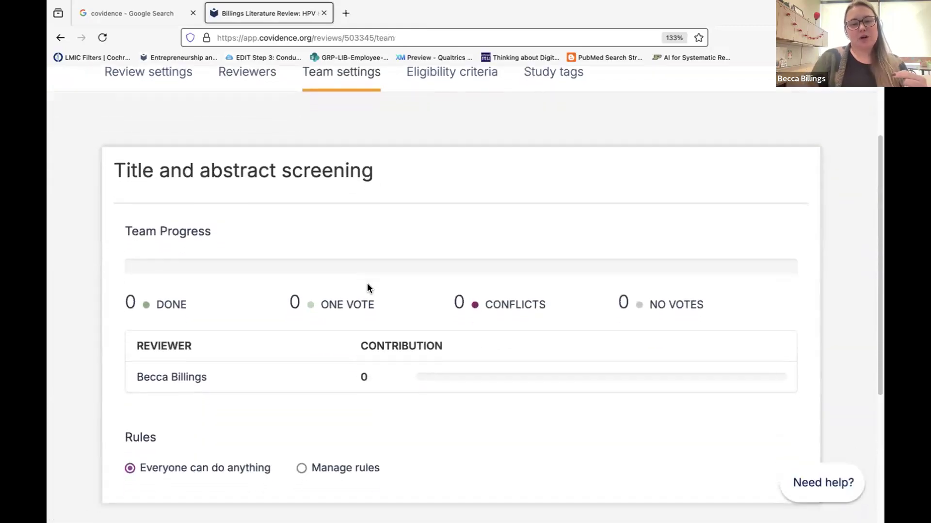
{"action": "scroll", "coordinate": [367, 288], "scroll_direction": "up", "scroll_amount": 1}
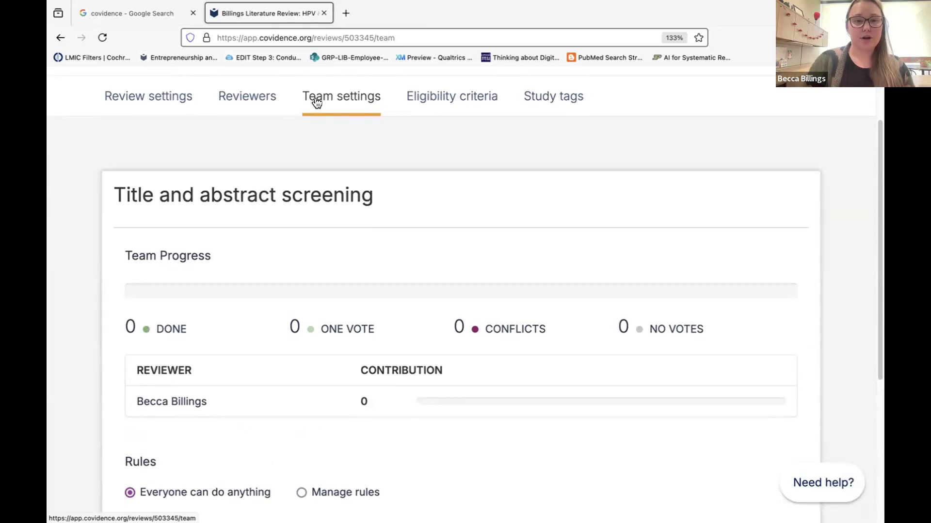
{"action": "scroll", "coordinate": [350, 243], "scroll_direction": "down", "scroll_amount": 3}
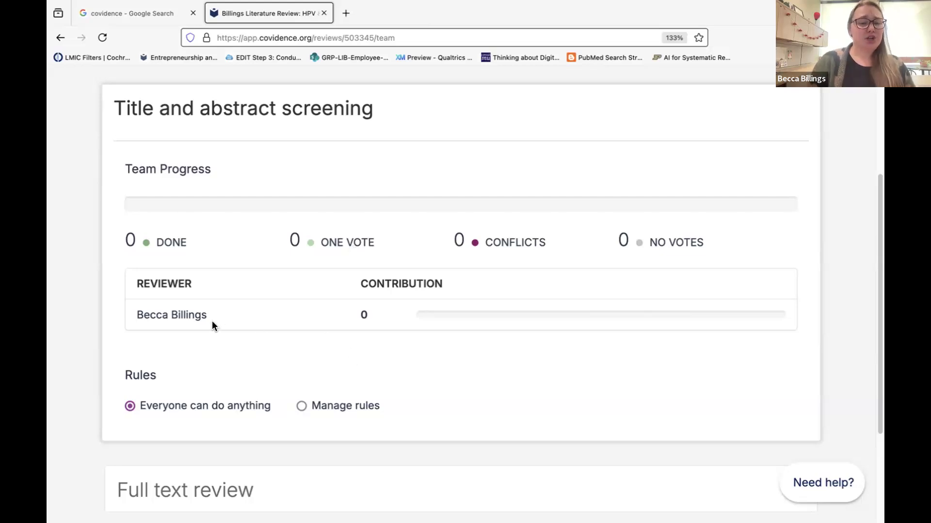
{"action": "left_click_drag", "start_coordinate": [135, 314], "coordinate": [244, 315]}
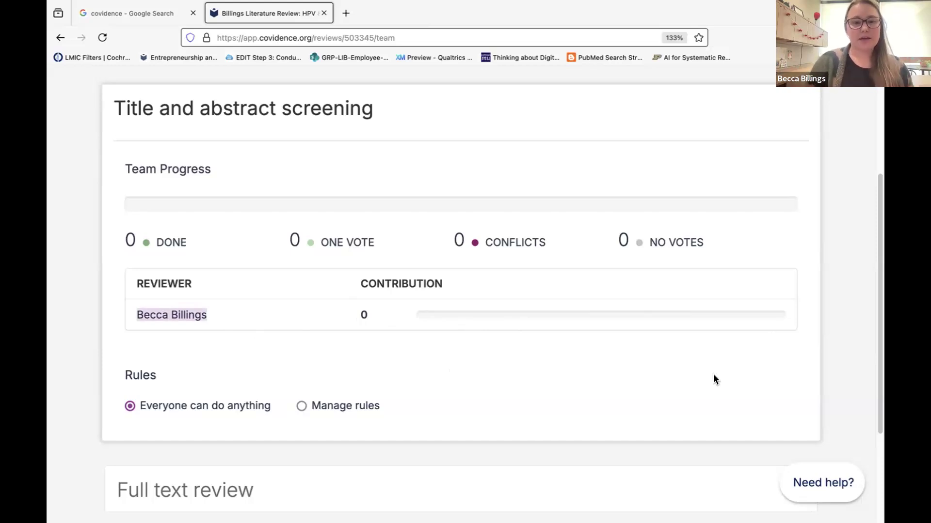
{"action": "scroll", "coordinate": [713, 379], "scroll_direction": "down", "scroll_amount": 1}
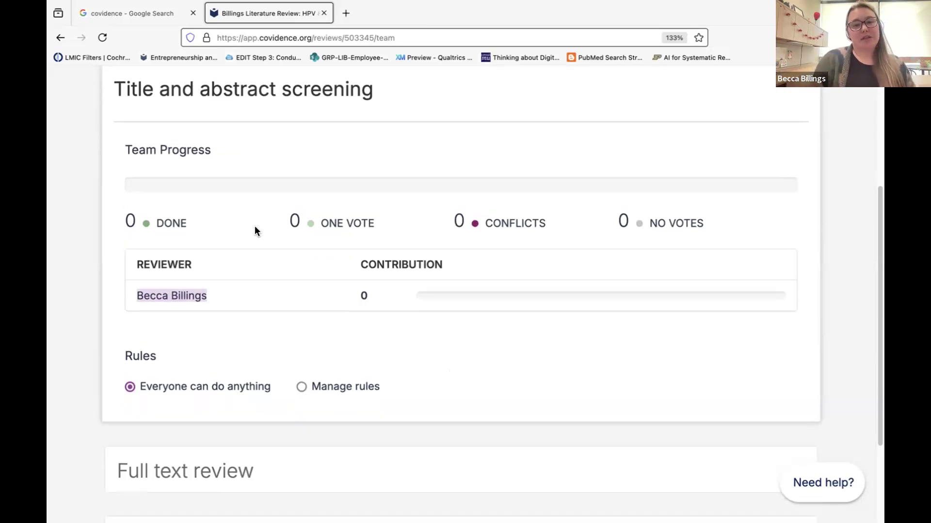
{"action": "scroll", "coordinate": [509, 376], "scroll_direction": "up", "scroll_amount": 1}
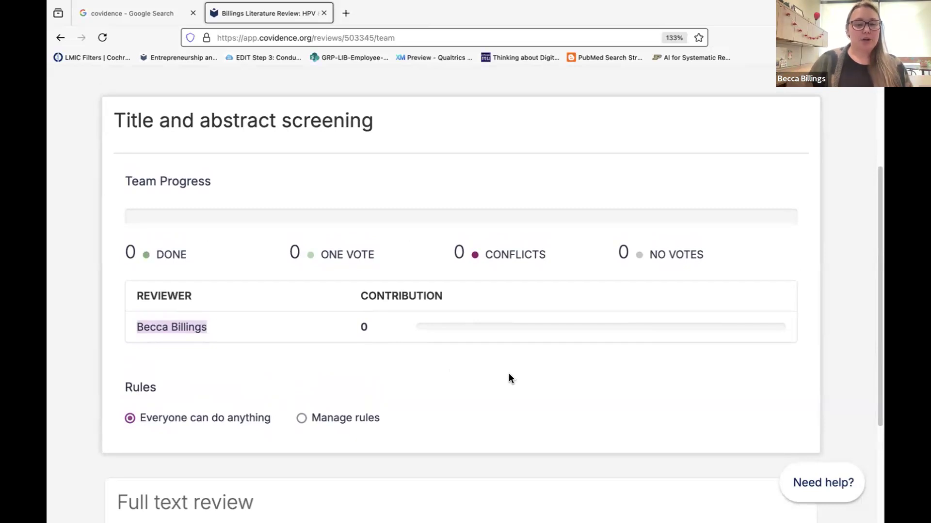
{"action": "scroll", "coordinate": [510, 397], "scroll_direction": "up", "scroll_amount": 2}
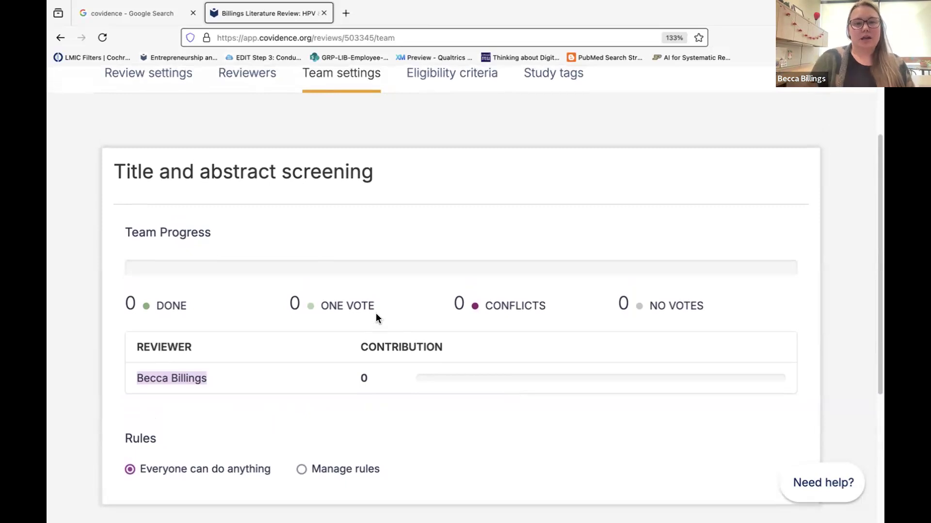
{"action": "scroll", "coordinate": [377, 315], "scroll_direction": "up", "scroll_amount": 2}
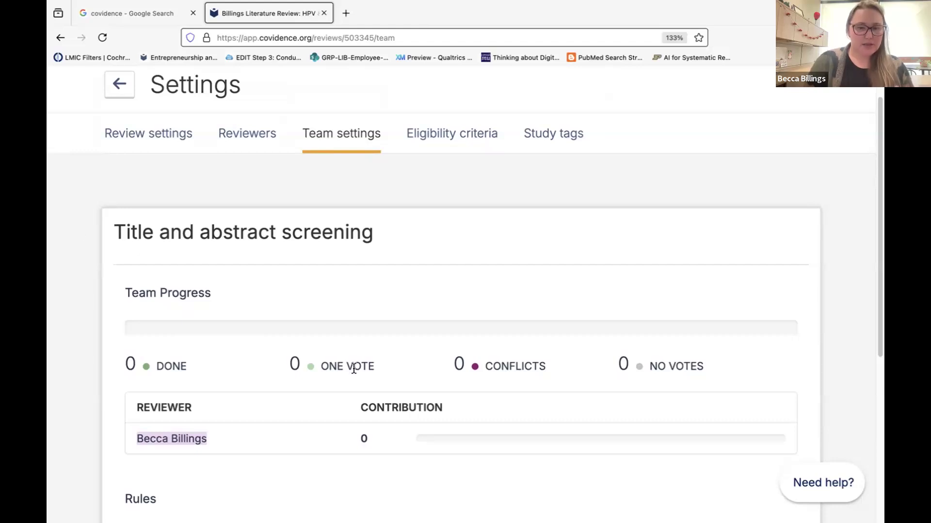
{"action": "scroll", "coordinate": [354, 369], "scroll_direction": "down", "scroll_amount": 2}
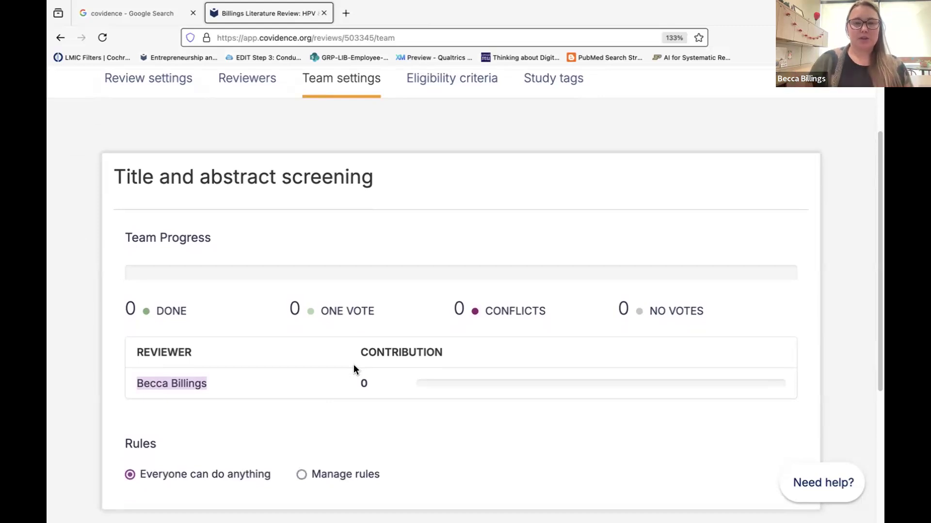
{"action": "scroll", "coordinate": [354, 369], "scroll_direction": "down", "scroll_amount": 5}
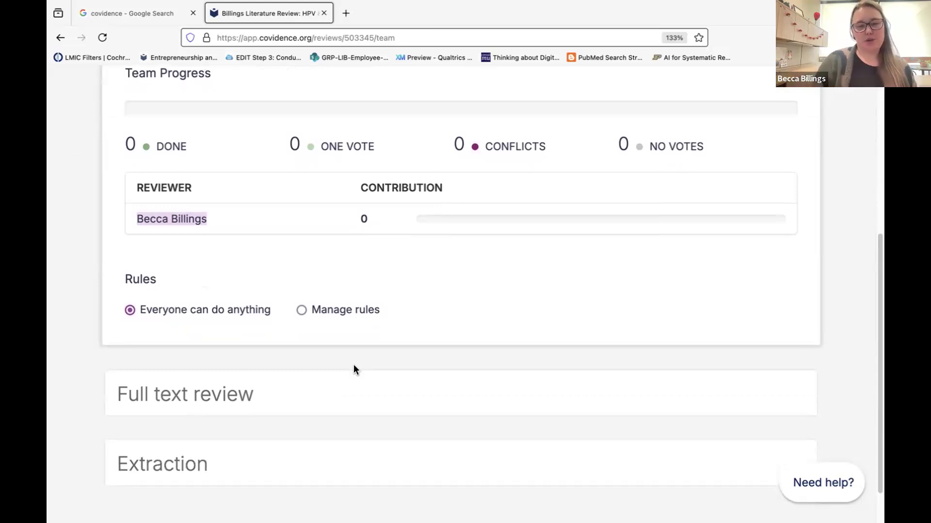
{"action": "scroll", "coordinate": [354, 366], "scroll_direction": "down", "scroll_amount": 1}
{"action": "scroll", "coordinate": [354, 368], "scroll_direction": "up", "scroll_amount": 4}
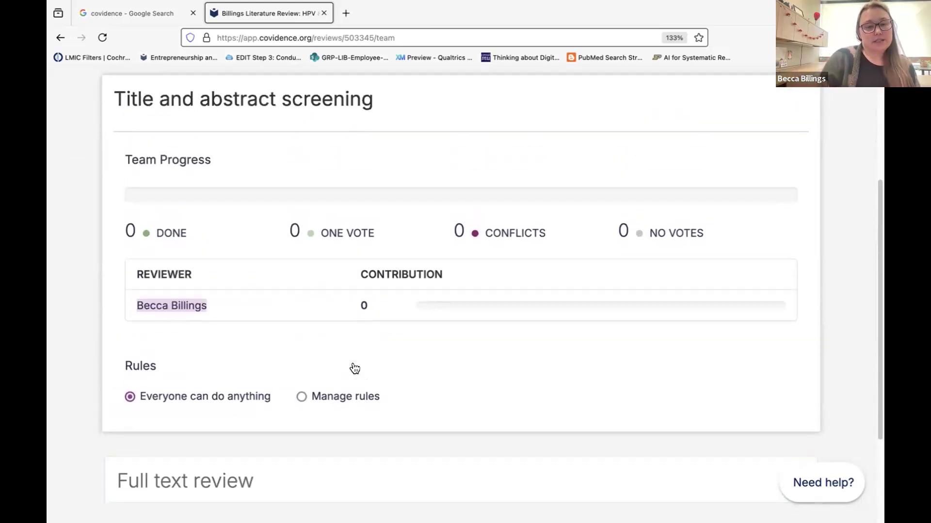
{"action": "left_click", "coordinate": [346, 399]}
{"action": "scroll", "coordinate": [346, 399], "scroll_direction": "down", "scroll_amount": 3}
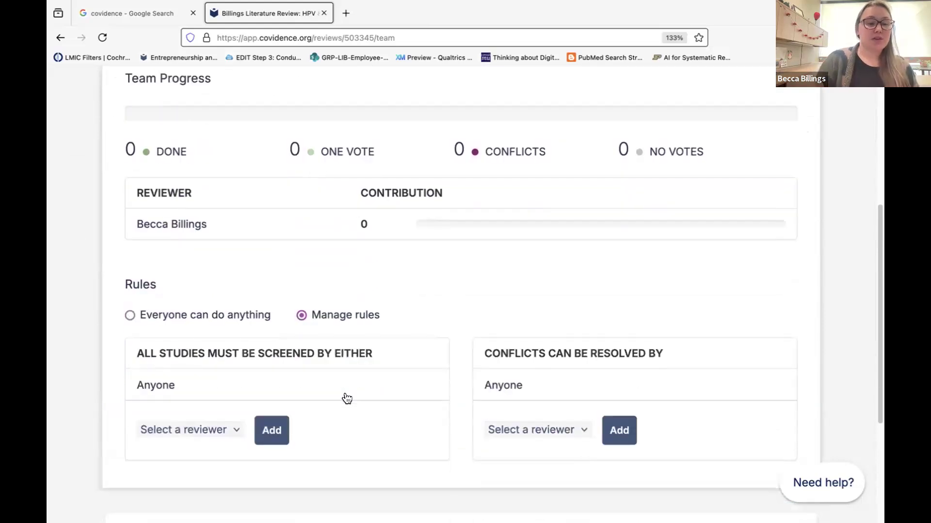
{"action": "scroll", "coordinate": [346, 399], "scroll_direction": "down", "scroll_amount": 2}
{"action": "scroll", "coordinate": [347, 399], "scroll_direction": "up", "scroll_amount": 5}
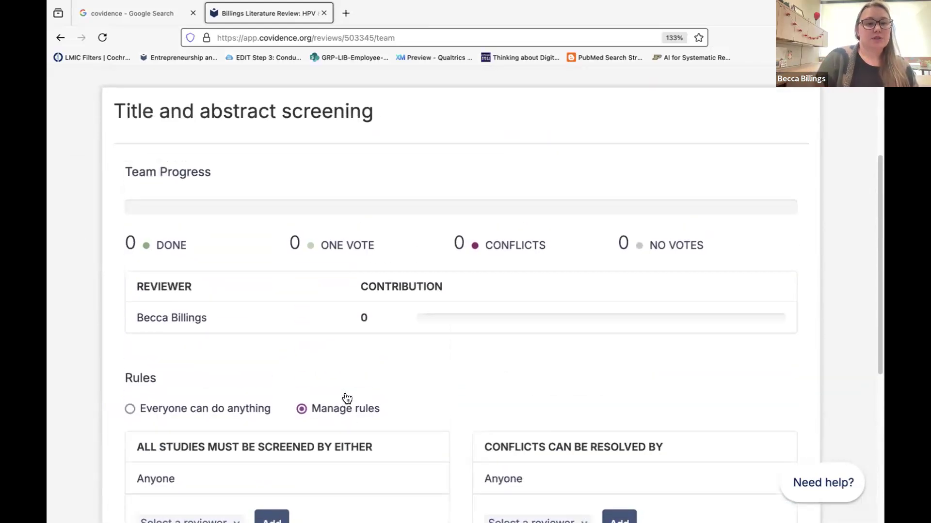
{"action": "key", "text": "ctrl+minus"}
{"action": "key", "text": "ctrl+minus"}
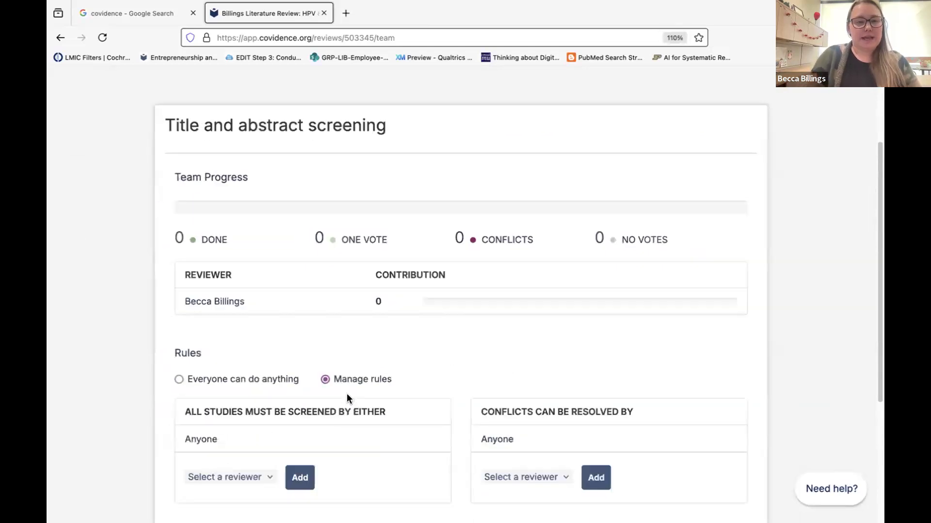
{"action": "scroll", "coordinate": [347, 398], "scroll_direction": "up", "scroll_amount": 3}
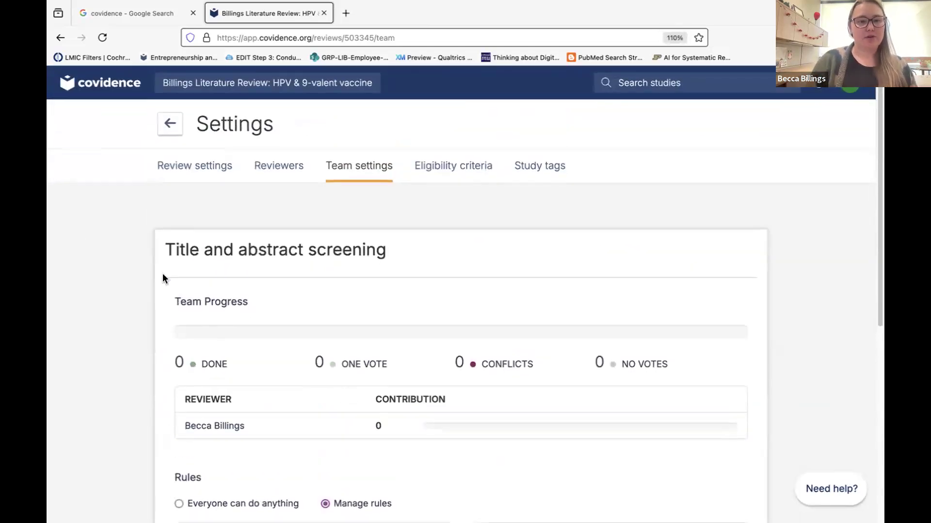
{"action": "scroll", "coordinate": [395, 256], "scroll_direction": "down", "scroll_amount": 6}
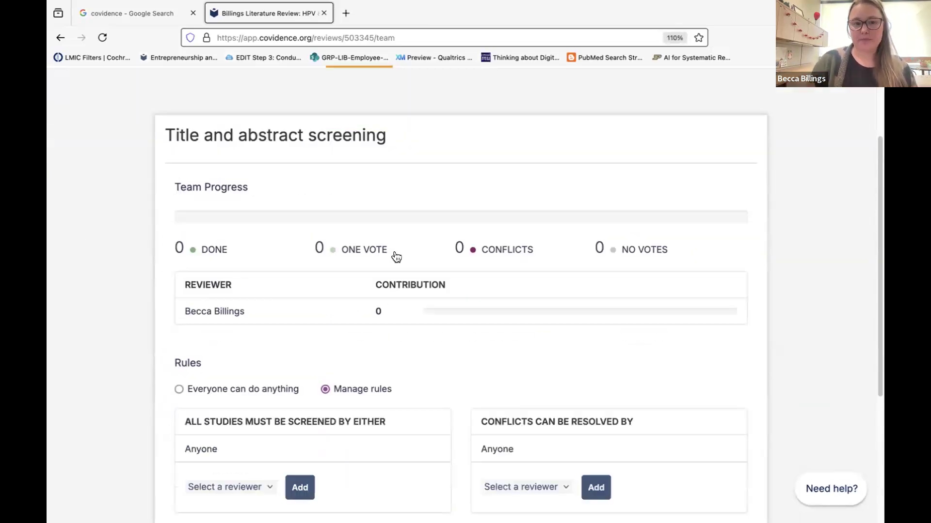
{"action": "left_click", "coordinate": [223, 372]}
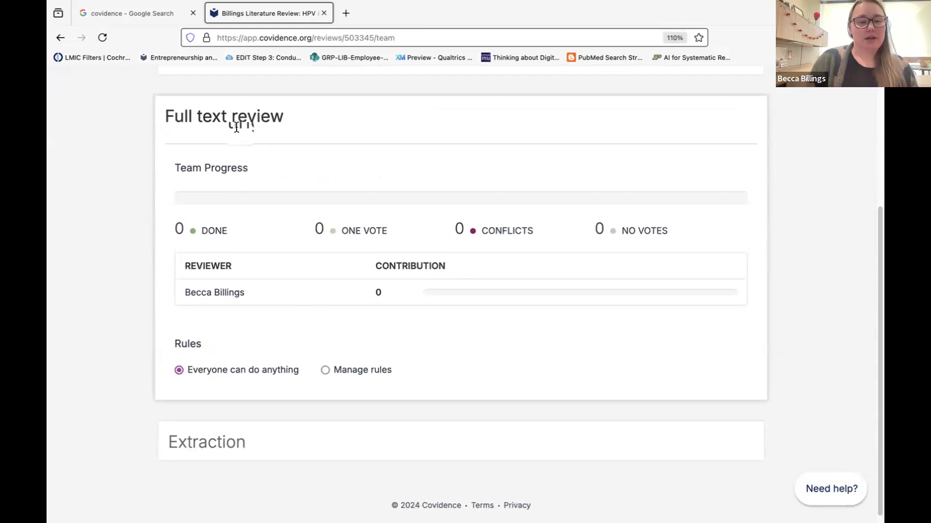
{"action": "left_click", "coordinate": [237, 132]}
{"action": "left_click", "coordinate": [205, 377]}
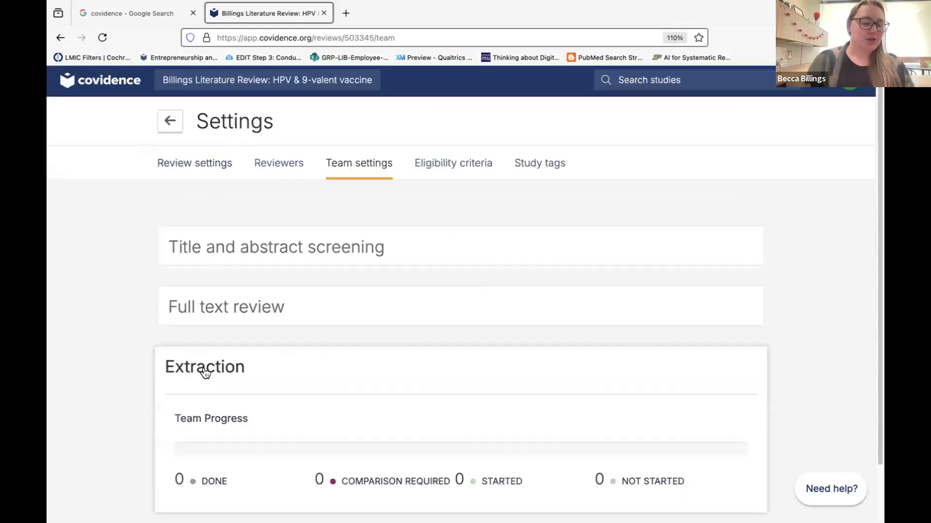
{"action": "left_click", "coordinate": [205, 373]}
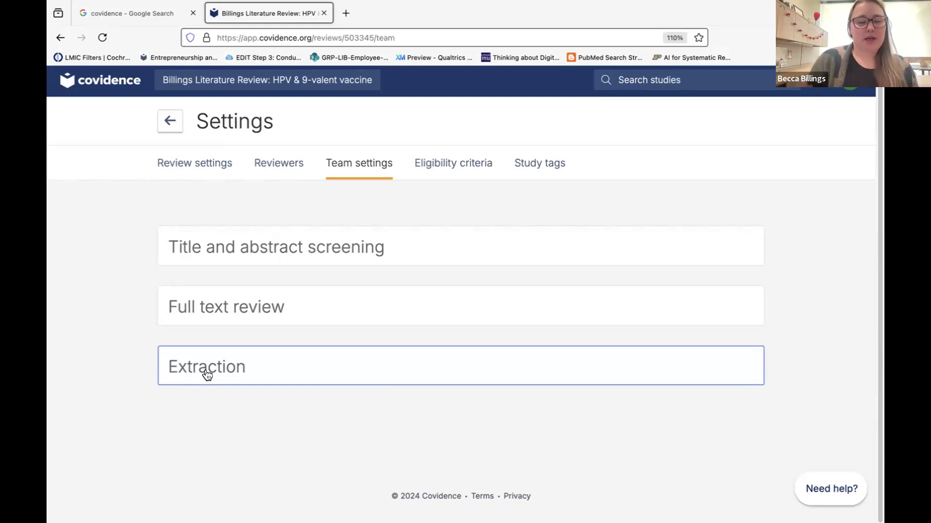
{"action": "left_click", "coordinate": [250, 246]}
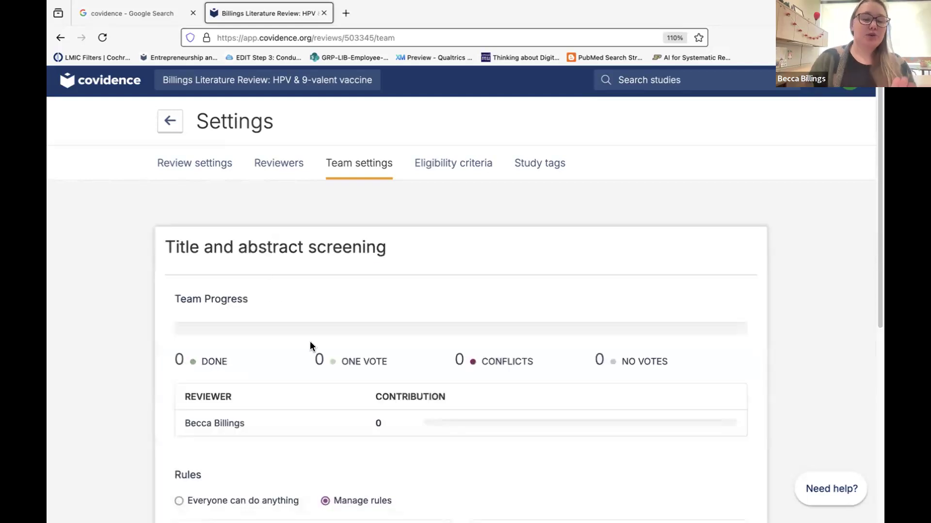
{"action": "scroll", "coordinate": [320, 358], "scroll_direction": "down", "scroll_amount": 3}
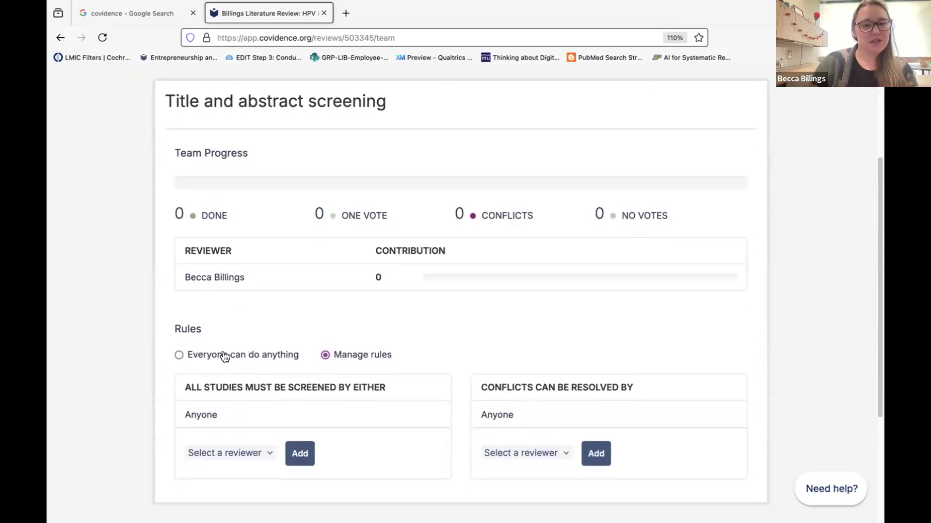
{"action": "left_click", "coordinate": [179, 354]}
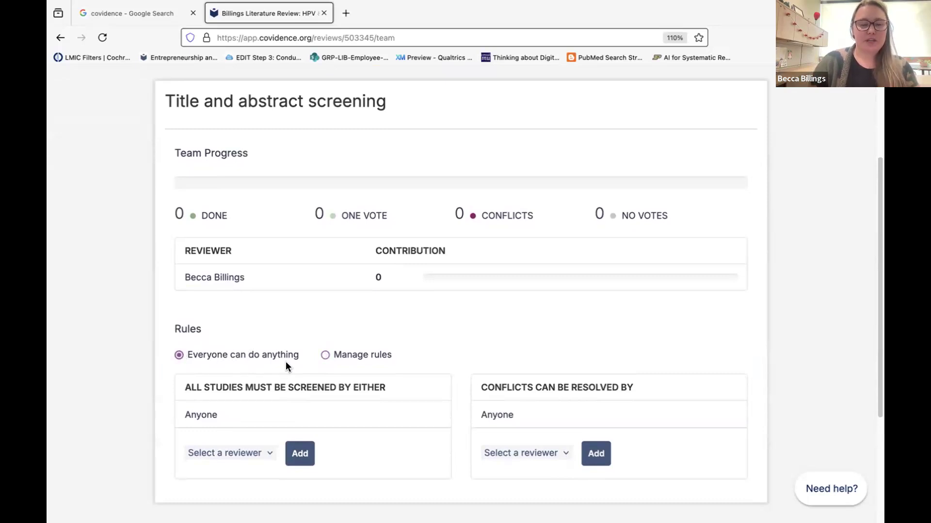
{"action": "scroll", "coordinate": [286, 366], "scroll_direction": "down", "scroll_amount": 1}
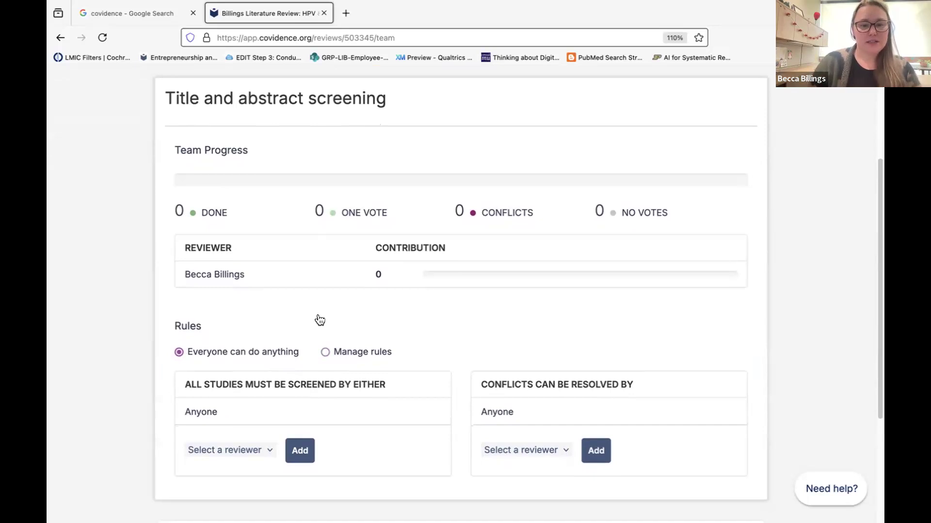
{"action": "scroll", "coordinate": [320, 320], "scroll_direction": "down", "scroll_amount": 3}
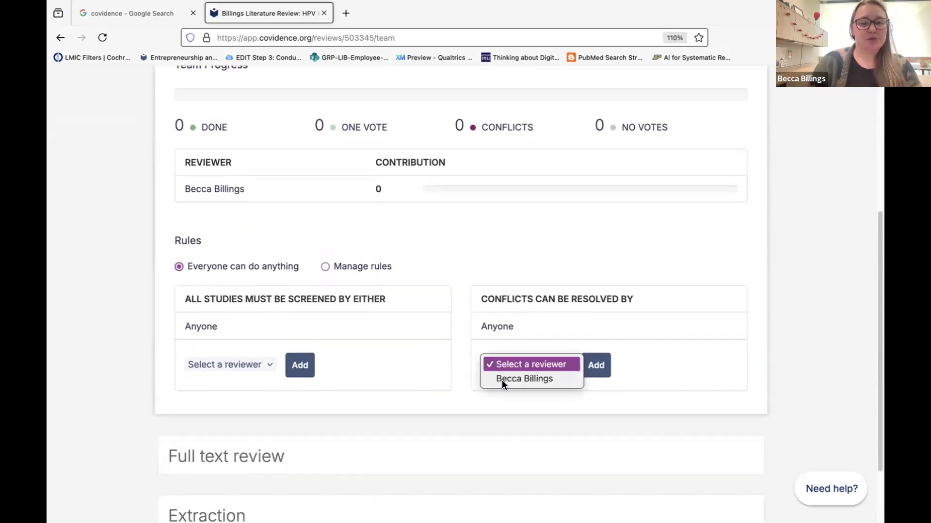
{"action": "left_click", "coordinate": [442, 296]}
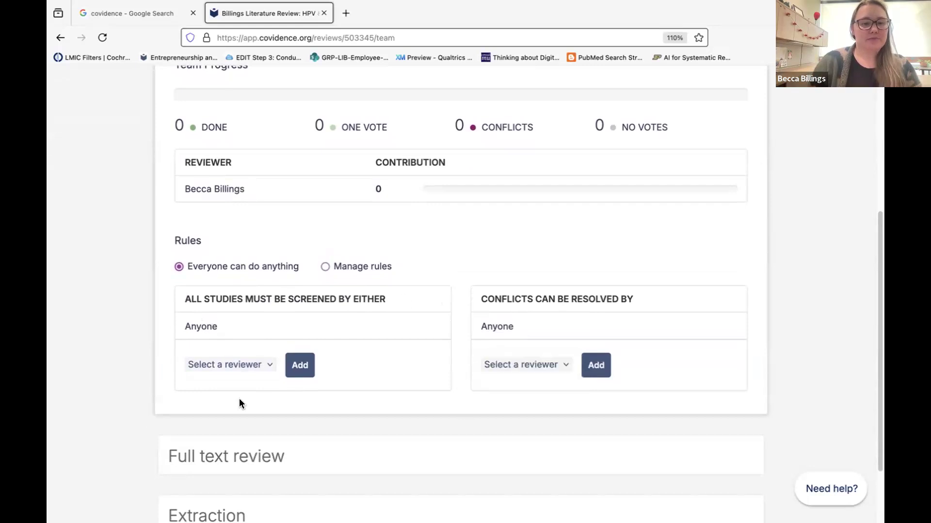
{"action": "scroll", "coordinate": [243, 405], "scroll_direction": "down", "scroll_amount": 3}
{"action": "scroll", "coordinate": [276, 466], "scroll_direction": "up", "scroll_amount": 10}
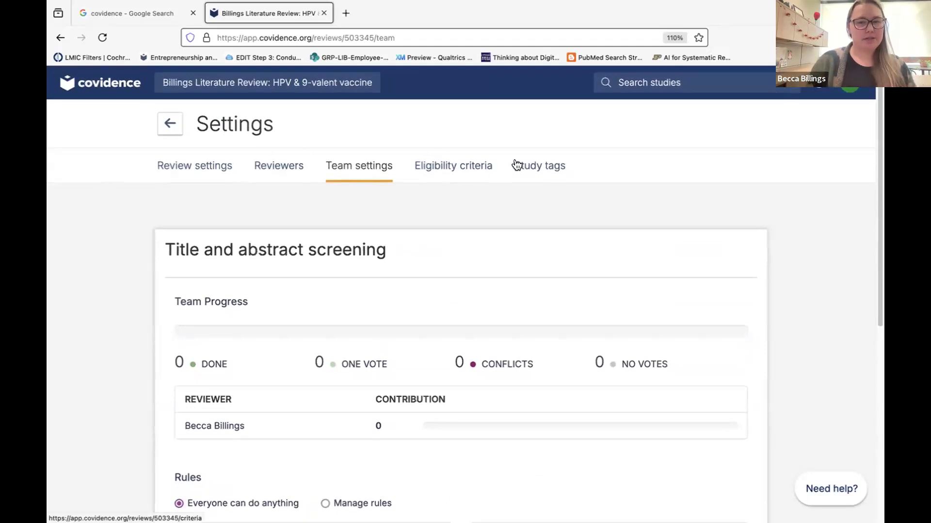
Reopen the review Settings page and scroll to the reviewers-required dropdowns and extraction tools.
{"action": "left_click", "coordinate": [167, 127]}
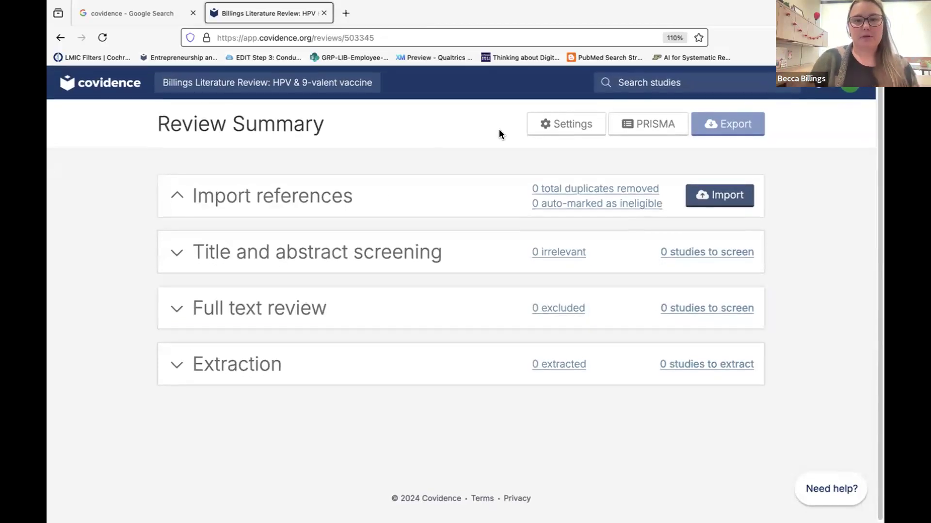
{"action": "left_click", "coordinate": [546, 124]}
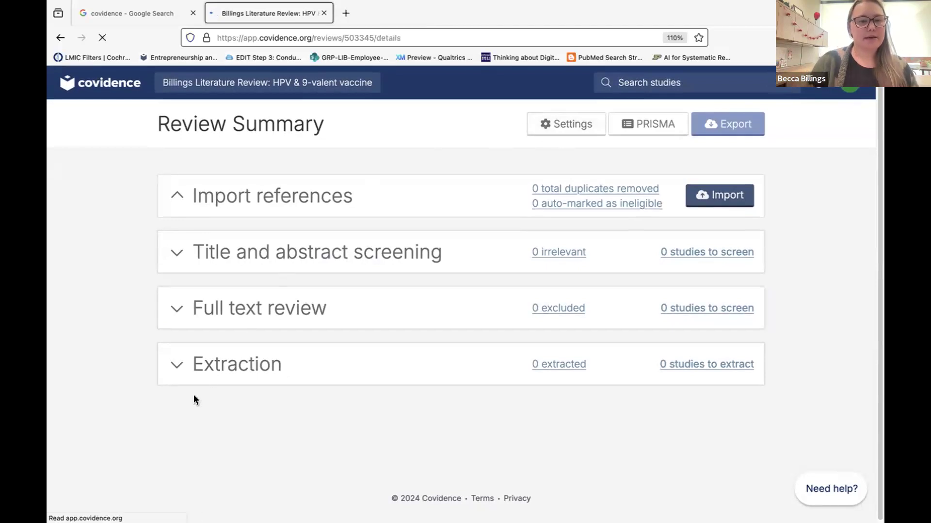
{"action": "scroll", "coordinate": [194, 399], "scroll_direction": "down", "scroll_amount": 6}
{"action": "scroll", "coordinate": [193, 396], "scroll_direction": "down", "scroll_amount": 5}
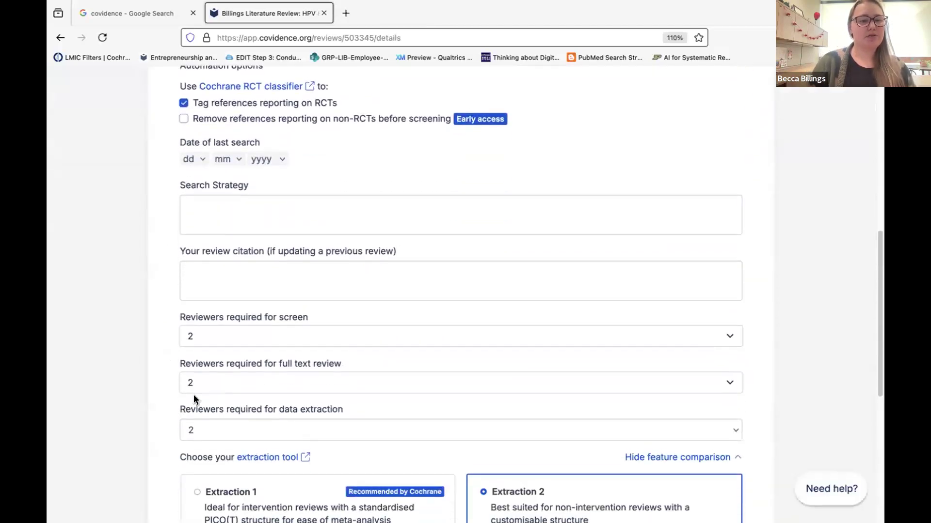
{"action": "scroll", "coordinate": [193, 397], "scroll_direction": "up", "scroll_amount": 1}
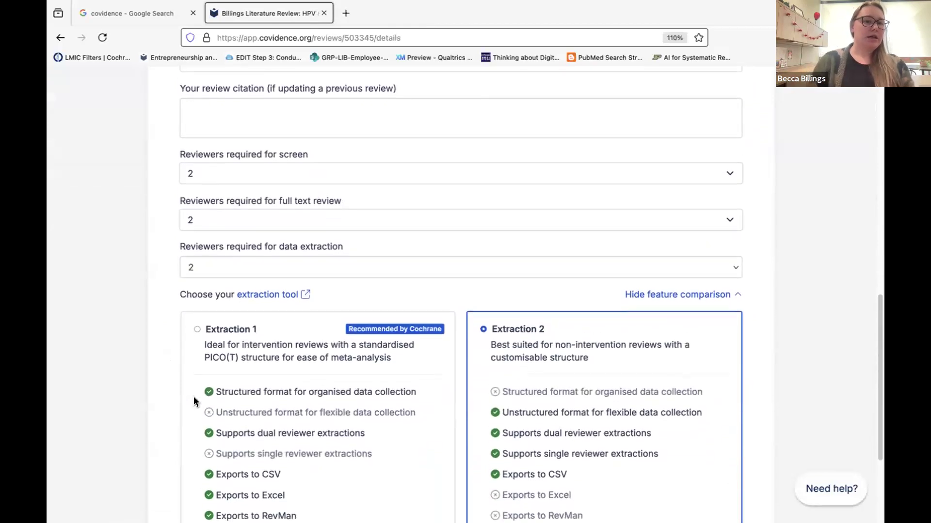
{"action": "scroll", "coordinate": [194, 397], "scroll_direction": "down", "scroll_amount": 2}
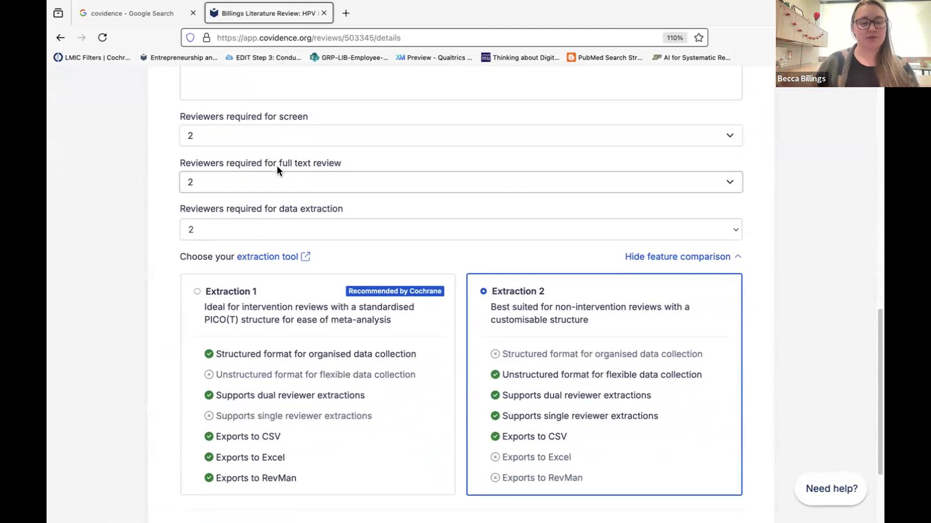
Set reviewers required for screening, full text review and data extraction each to 1.
{"action": "left_click", "coordinate": [269, 136]}
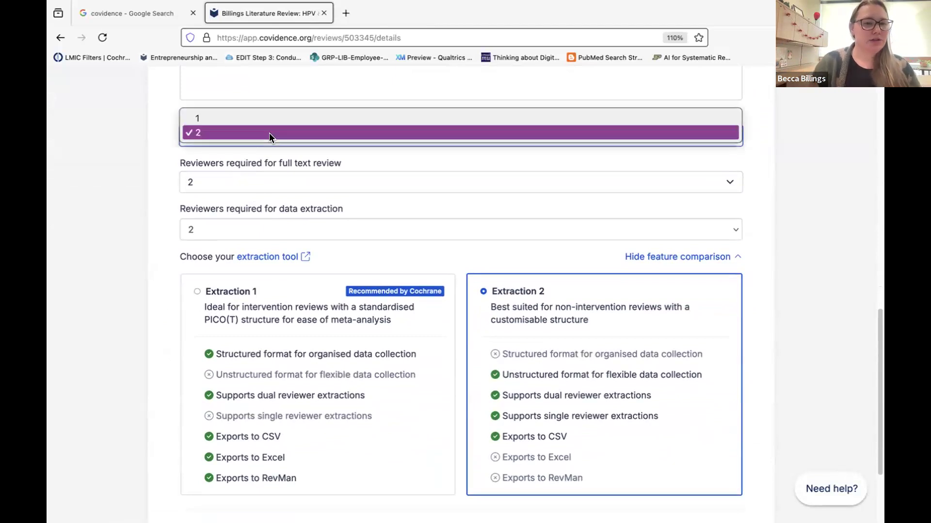
{"action": "left_click", "coordinate": [262, 118]}
{"action": "left_click", "coordinate": [246, 175]}
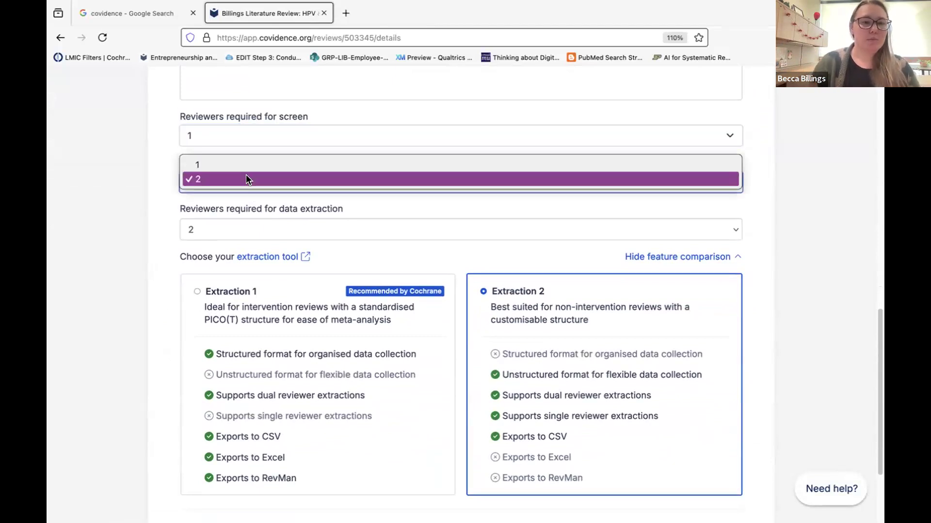
{"action": "left_click", "coordinate": [236, 162]}
{"action": "left_click", "coordinate": [219, 223]}
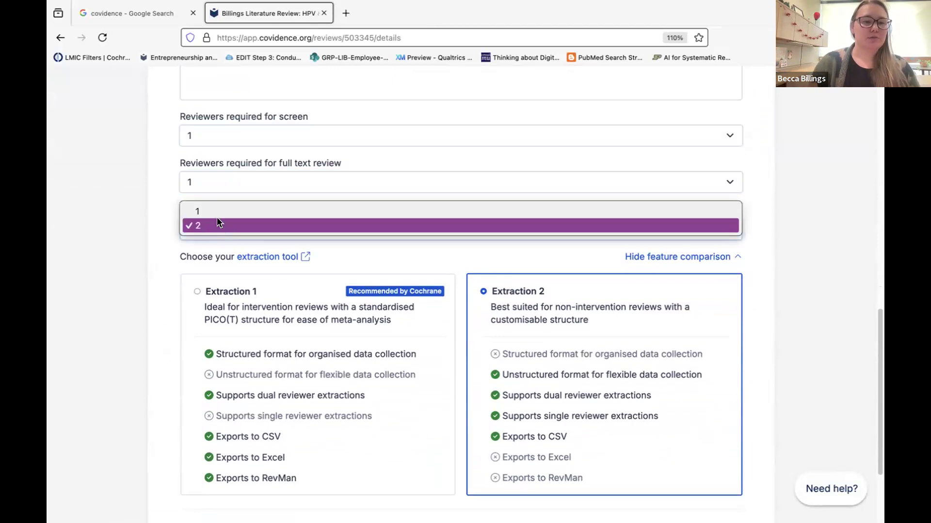
{"action": "left_click", "coordinate": [213, 211]}
Look back over the settings and reopen the reviewers-required-for-screening choices.
{"action": "scroll", "coordinate": [231, 373], "scroll_direction": "up", "scroll_amount": 2}
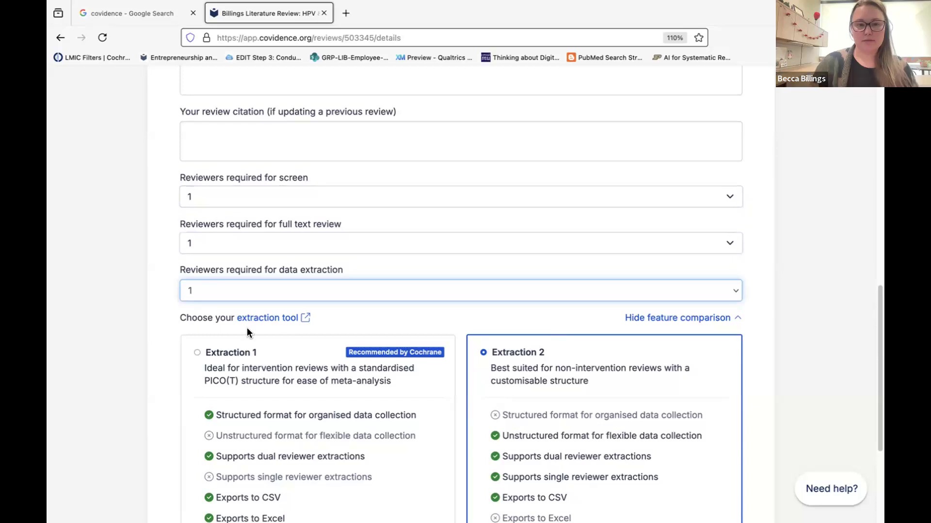
{"action": "scroll", "coordinate": [307, 345], "scroll_direction": "down", "scroll_amount": 2}
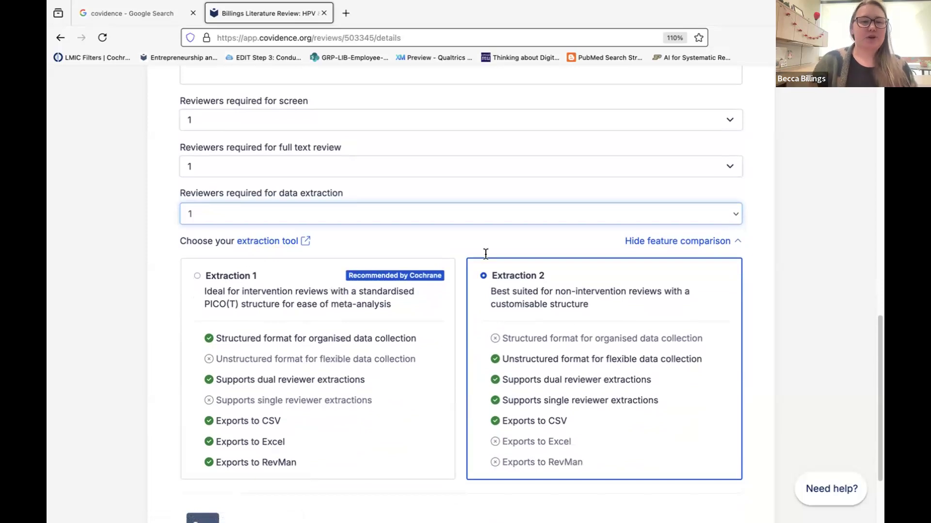
{"action": "scroll", "coordinate": [483, 253], "scroll_direction": "up", "scroll_amount": 1}
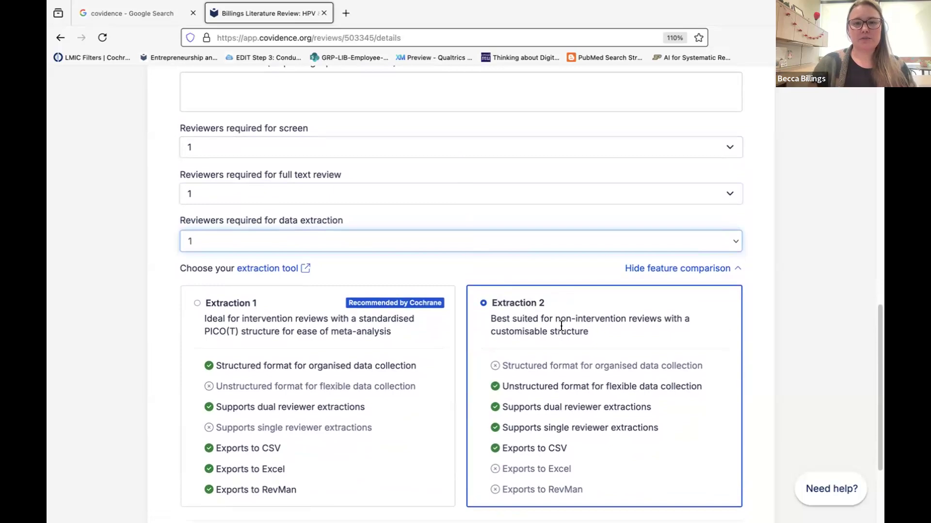
{"action": "left_click", "coordinate": [520, 32]}
{"action": "scroll", "coordinate": [554, 402], "scroll_direction": "down", "scroll_amount": 2}
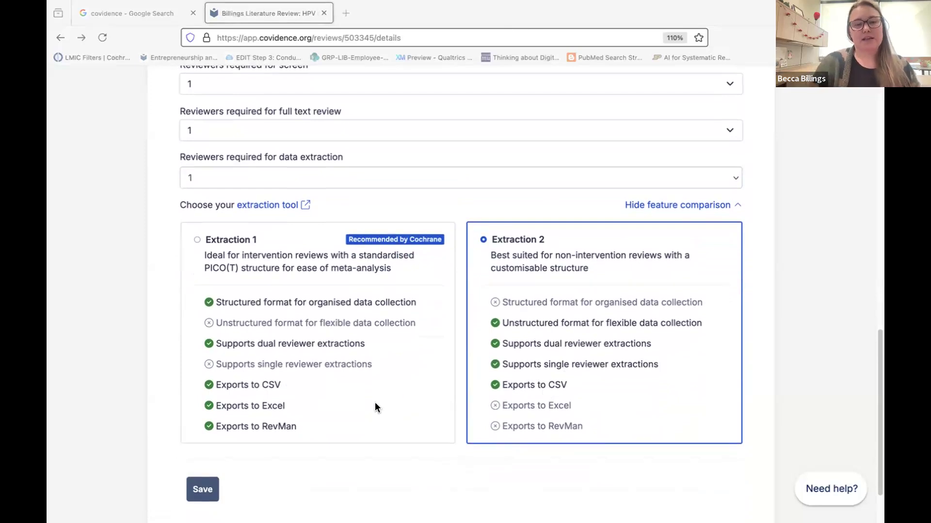
{"action": "scroll", "coordinate": [376, 404], "scroll_direction": "up", "scroll_amount": 1}
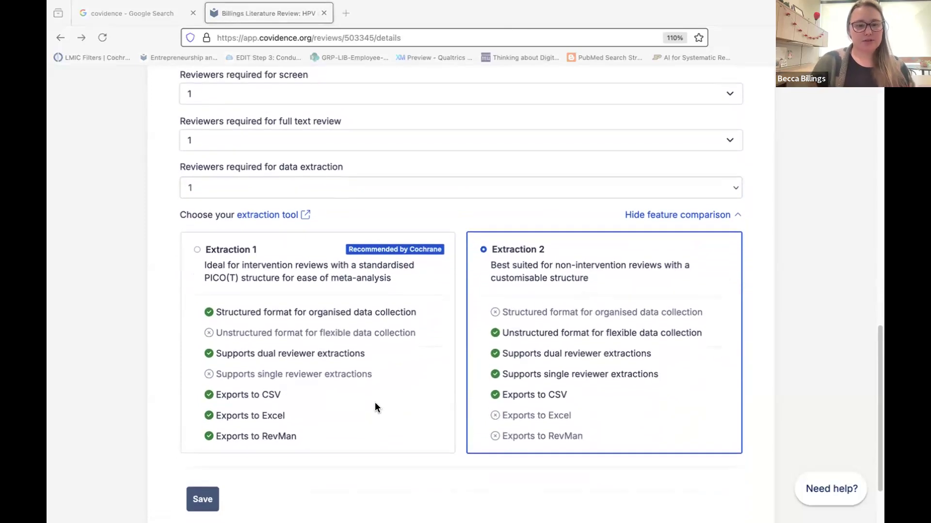
{"action": "scroll", "coordinate": [376, 409], "scroll_direction": "down", "scroll_amount": 1}
{"action": "scroll", "coordinate": [376, 407], "scroll_direction": "up", "scroll_amount": 1}
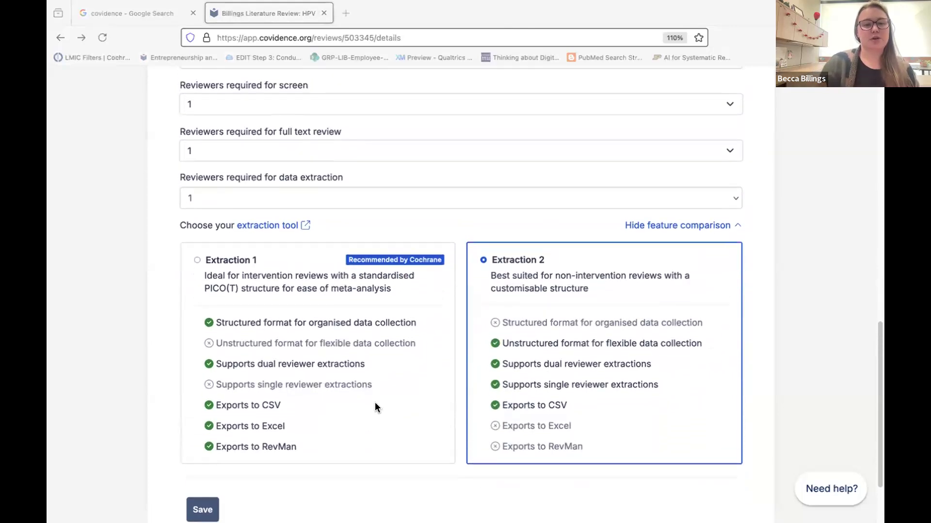
{"action": "scroll", "coordinate": [375, 404], "scroll_direction": "up", "scroll_amount": 1}
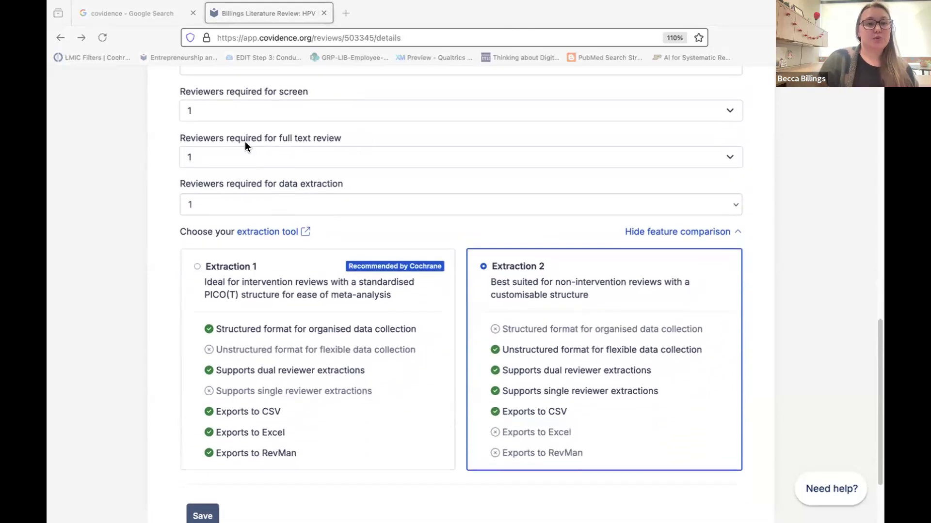
{"action": "left_click", "coordinate": [230, 109]}
Keep 1 reviewer for screening and cancel the switch to Extraction 1, keeping Extraction 2.
{"action": "left_click", "coordinate": [220, 92]}
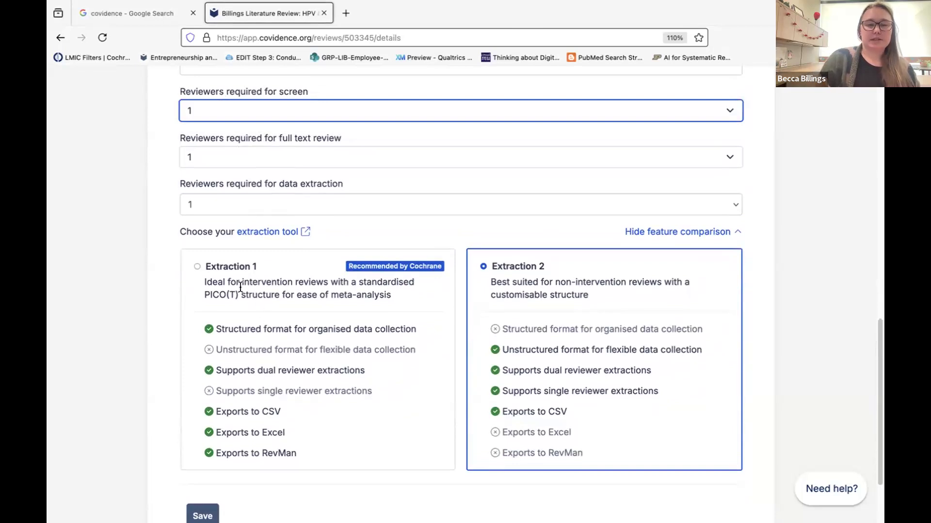
{"action": "left_click", "coordinate": [198, 267]}
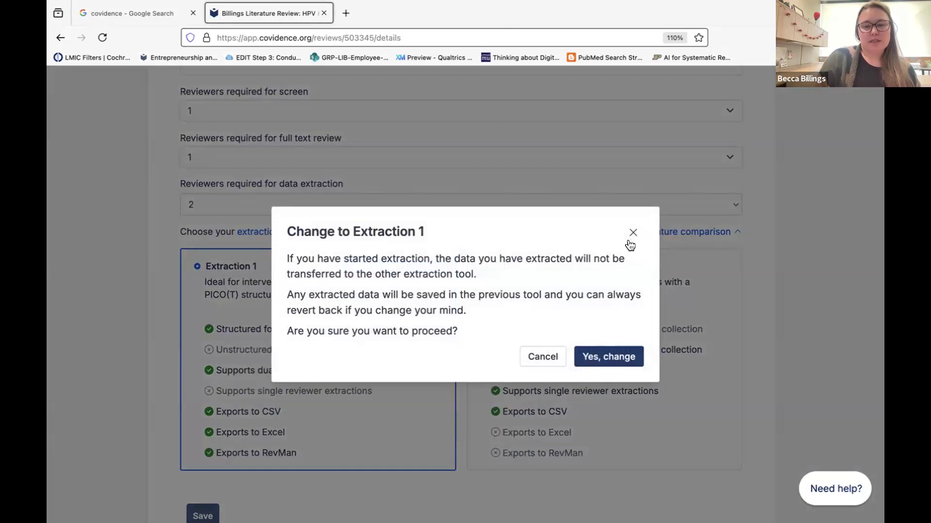
{"action": "left_click", "coordinate": [632, 233]}
Save the review settings.
{"action": "scroll", "coordinate": [565, 315], "scroll_direction": "up", "scroll_amount": 8}
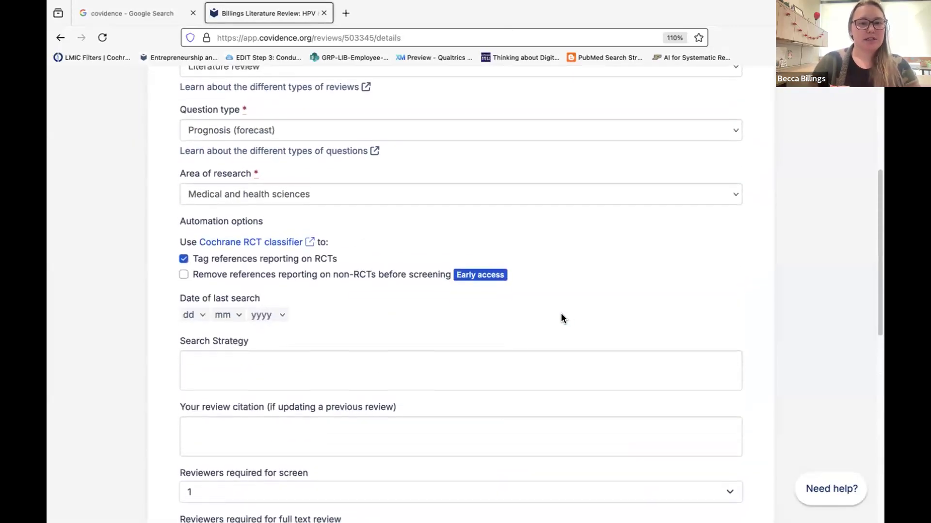
{"action": "scroll", "coordinate": [561, 315], "scroll_direction": "down", "scroll_amount": 5}
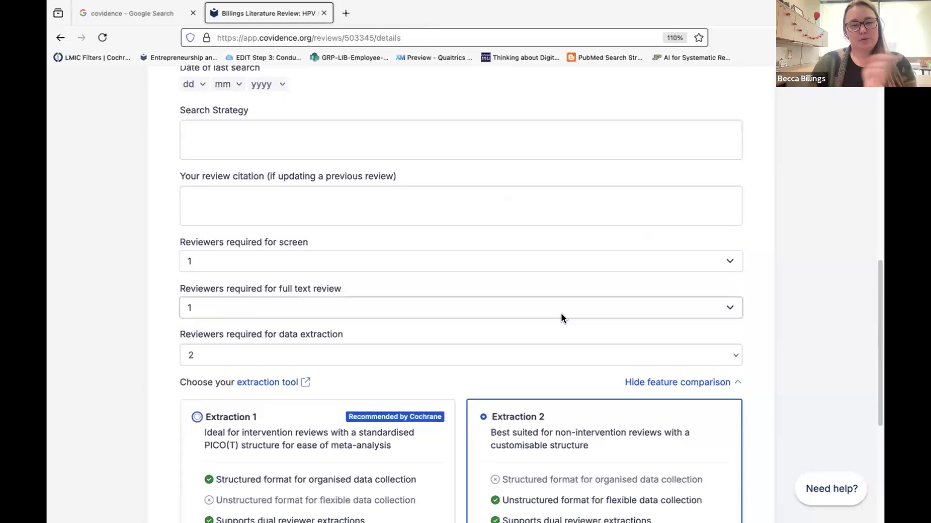
{"action": "scroll", "coordinate": [560, 314], "scroll_direction": "down", "scroll_amount": 5}
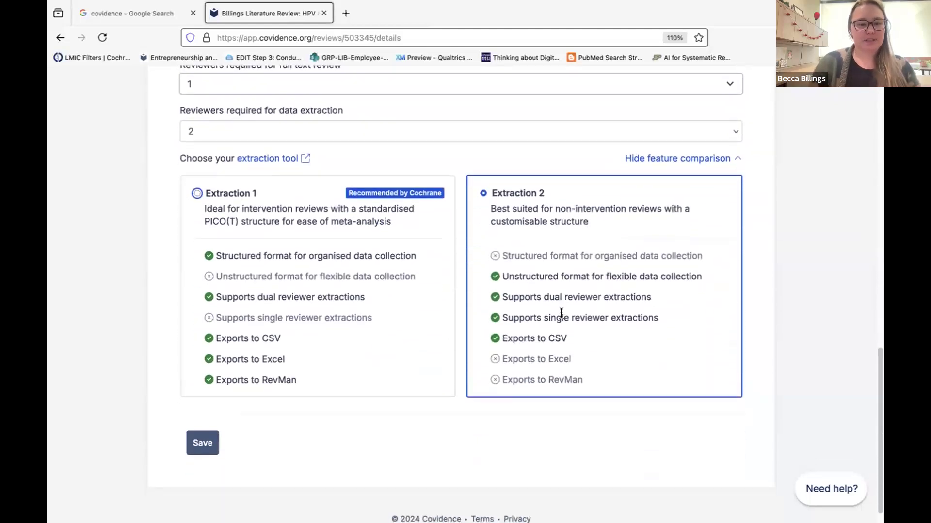
{"action": "left_click", "coordinate": [202, 443]}
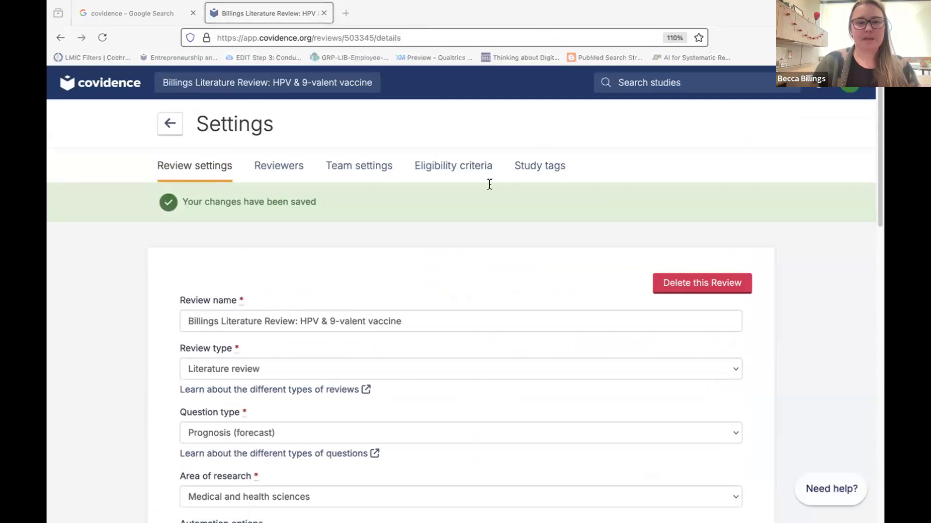
{"action": "scroll", "coordinate": [479, 218], "scroll_direction": "down", "scroll_amount": 2}
{"action": "scroll", "coordinate": [479, 218], "scroll_direction": "down", "scroll_amount": 7}
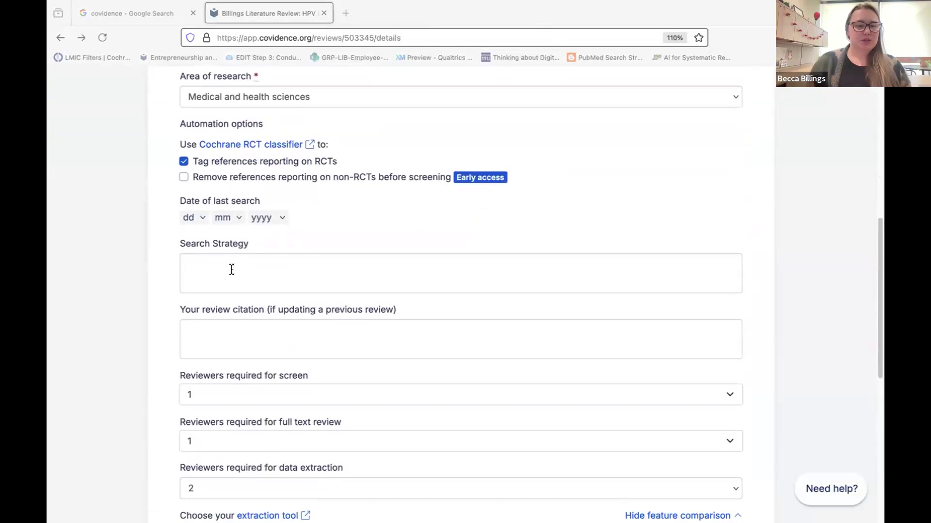
{"action": "left_click", "coordinate": [189, 216]}
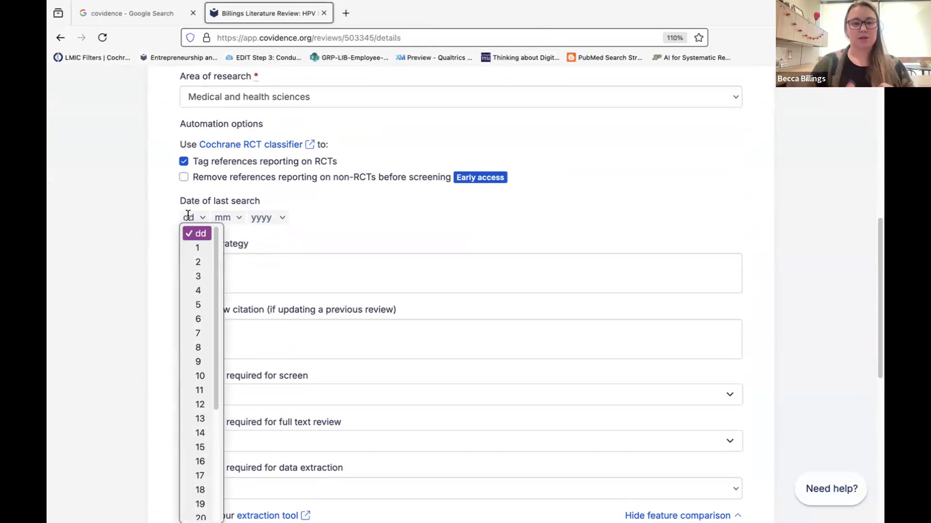
{"action": "left_click", "coordinate": [295, 219]}
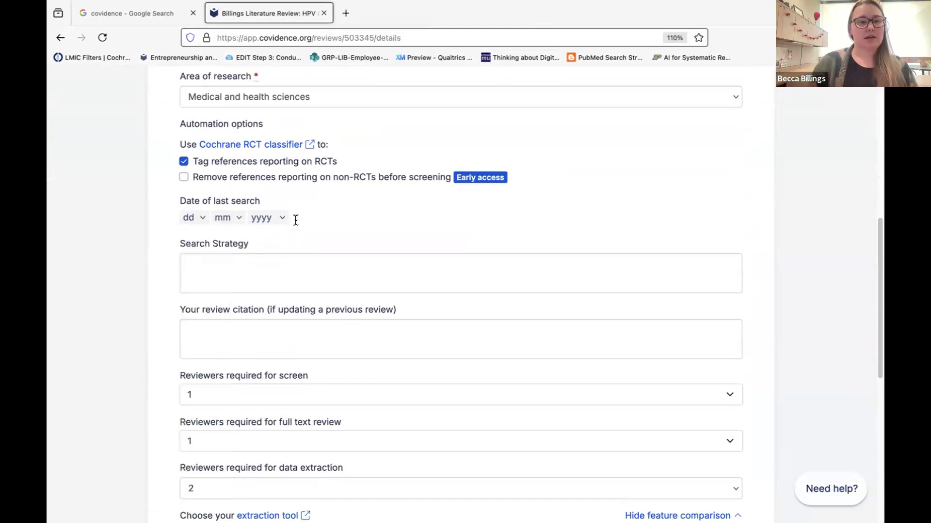
{"action": "left_click", "coordinate": [199, 215]}
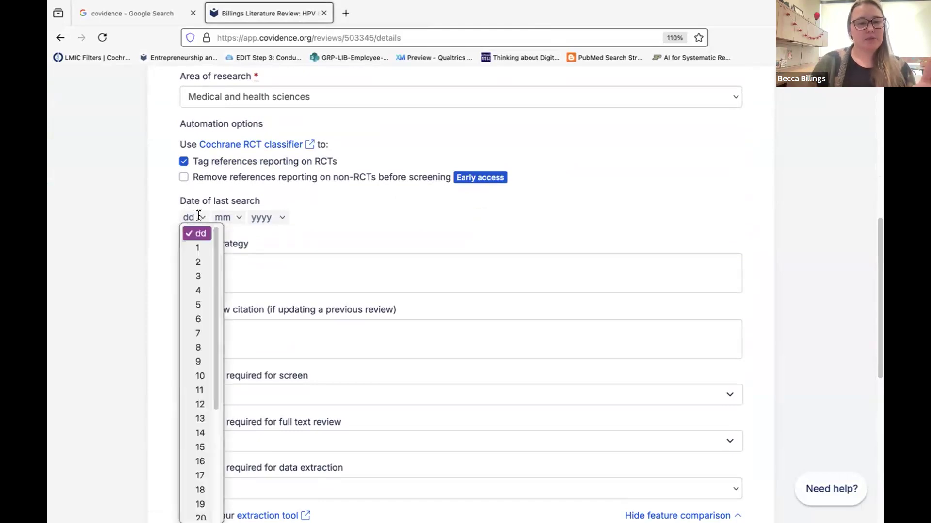
{"action": "left_click", "coordinate": [129, 239]}
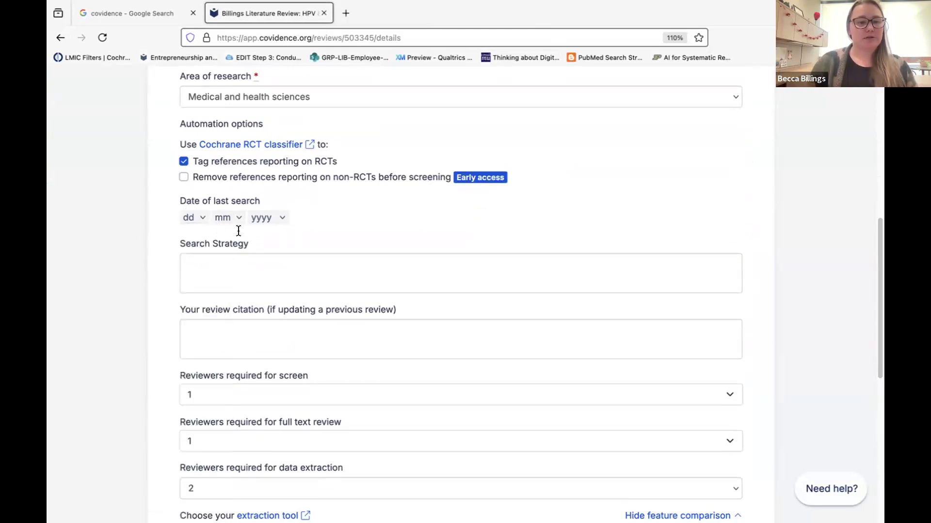
{"action": "left_click", "coordinate": [220, 258]}
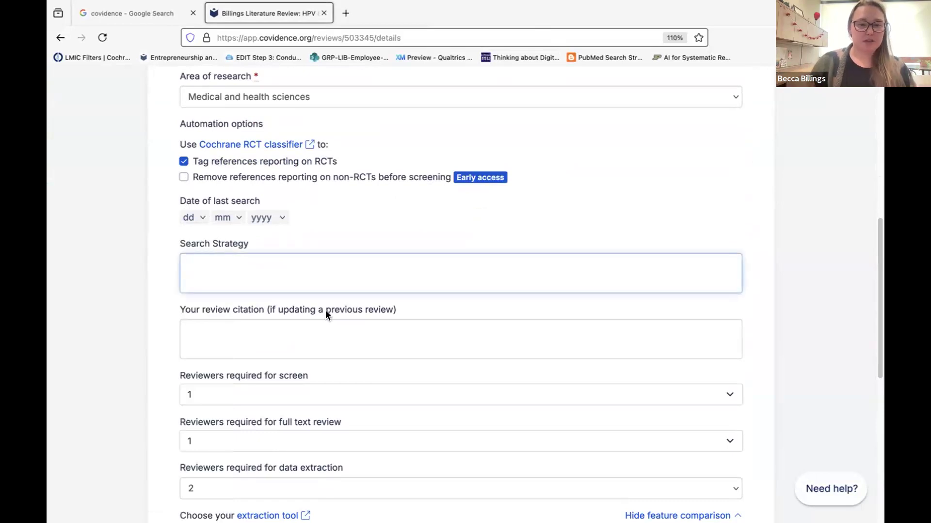
{"action": "scroll", "coordinate": [325, 310], "scroll_direction": "down", "scroll_amount": 2}
{"action": "scroll", "coordinate": [326, 310], "scroll_direction": "down", "scroll_amount": 2}
{"action": "scroll", "coordinate": [376, 240], "scroll_direction": "down", "scroll_amount": 10}
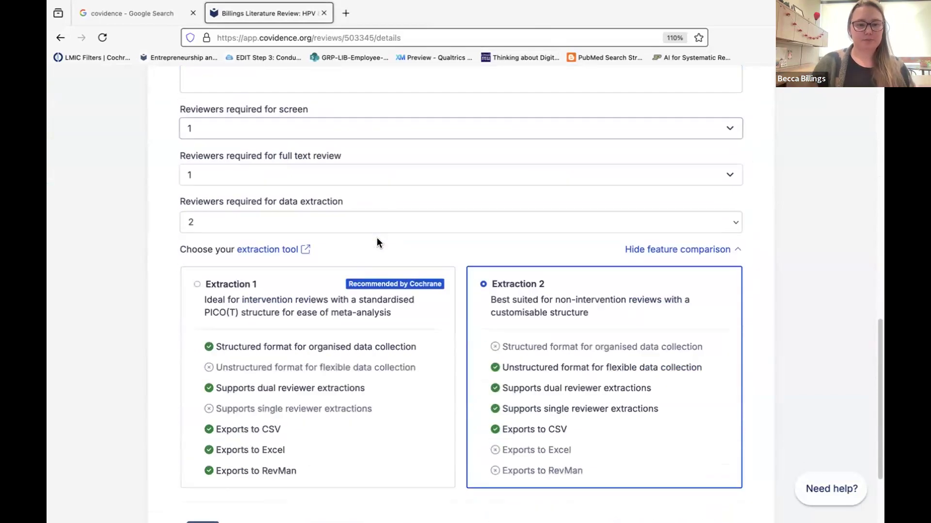
{"action": "left_click", "coordinate": [199, 417]}
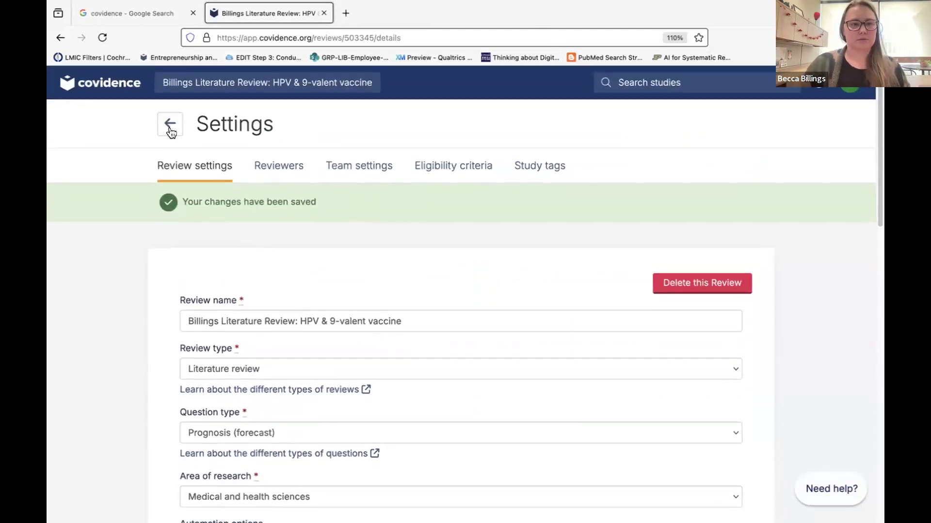
{"action": "left_click", "coordinate": [169, 127]}
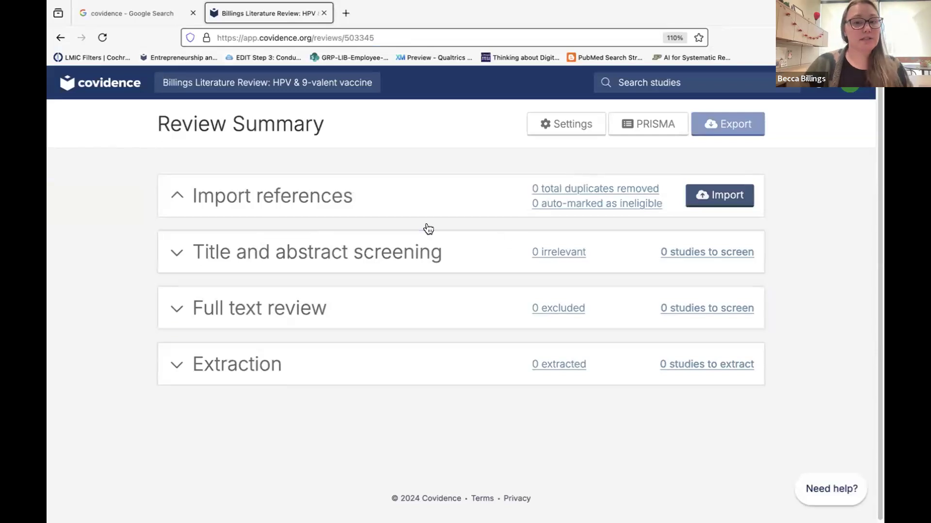
Collapse the Import references section and go to the Google 'covidence' search results.
{"action": "left_click", "coordinate": [400, 209]}
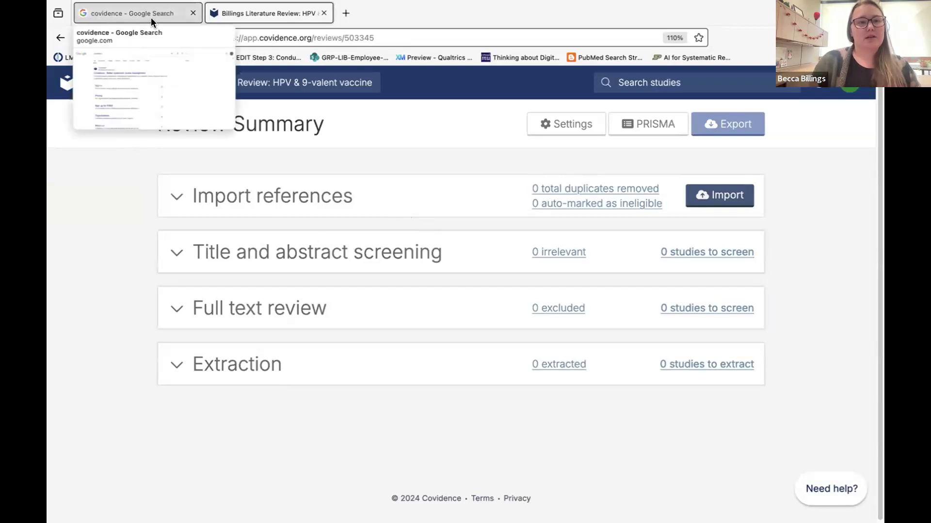
{"action": "left_click", "coordinate": [116, 9]}
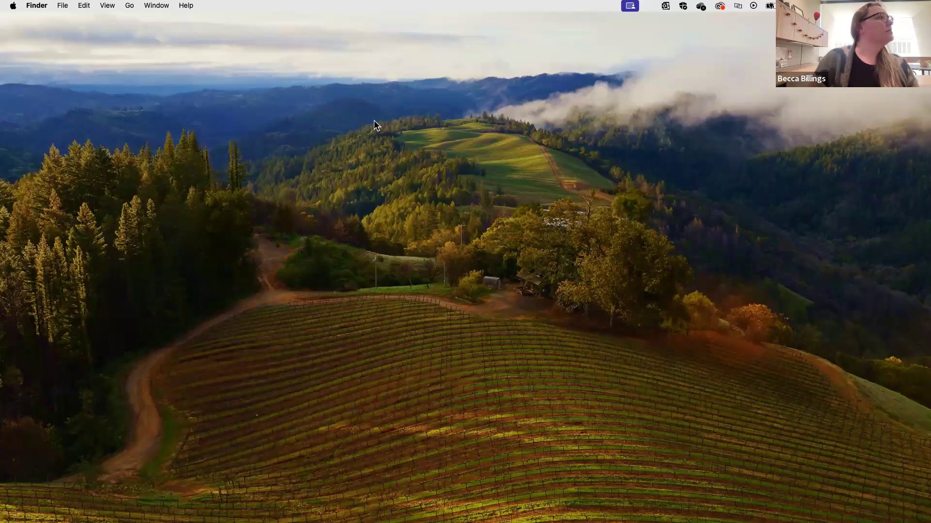
Create a new EndNote library named 'Billings Literature Review' saved on the Desktop.
{"action": "left_click", "coordinate": [275, 343]}
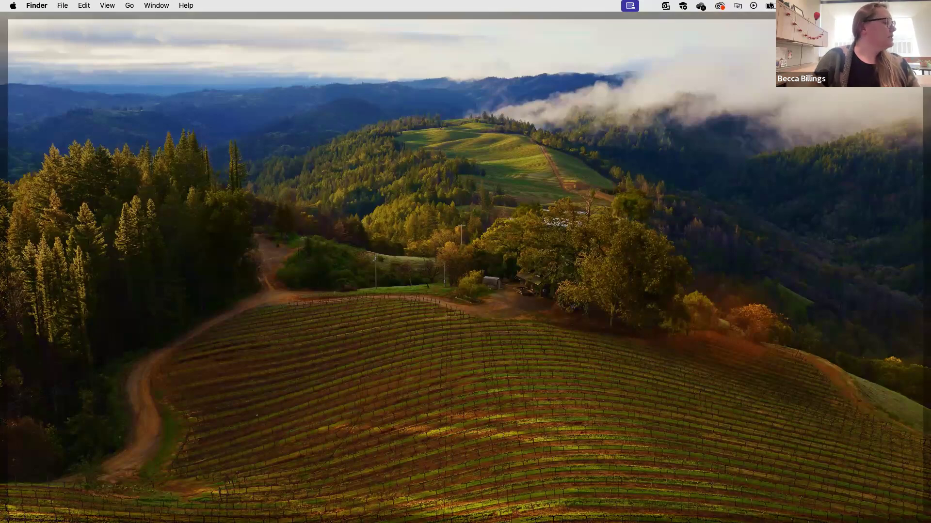
{"action": "left_click", "coordinate": [226, 504]}
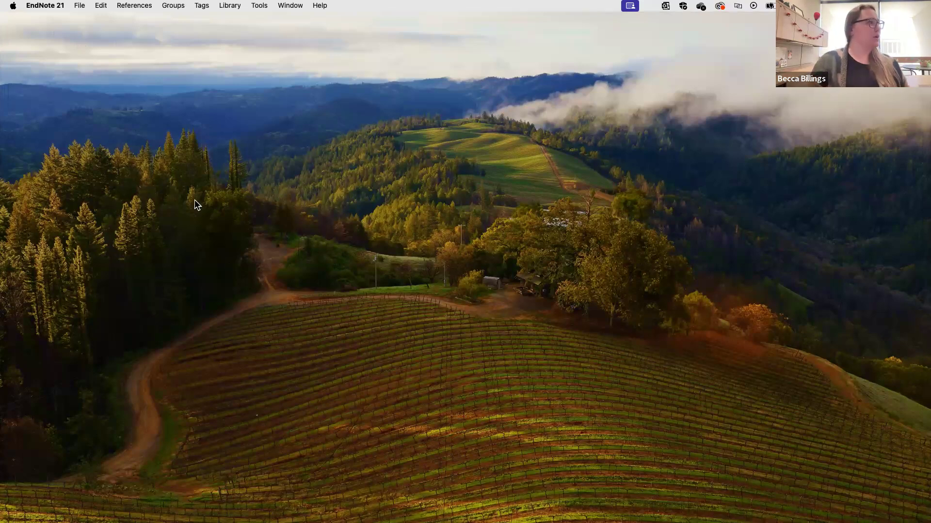
{"action": "left_click", "coordinate": [79, 6]}
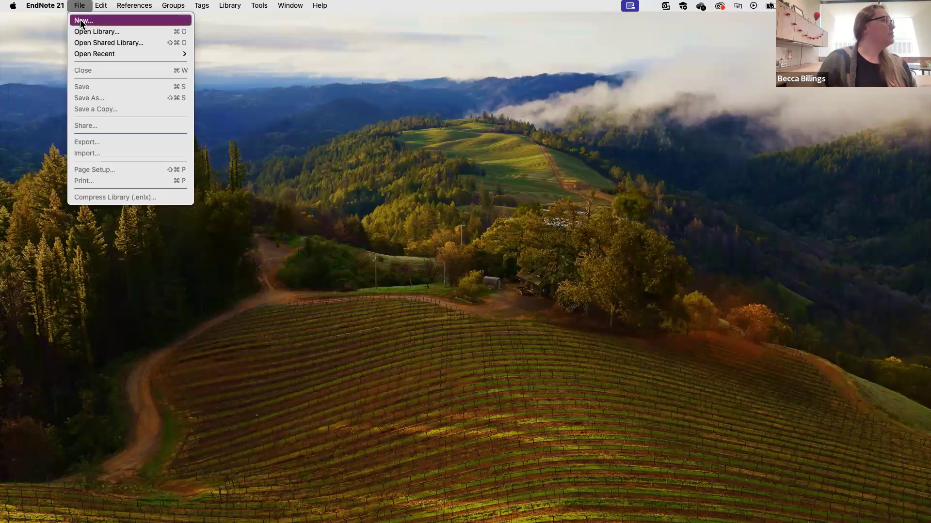
{"action": "left_click", "coordinate": [86, 22]}
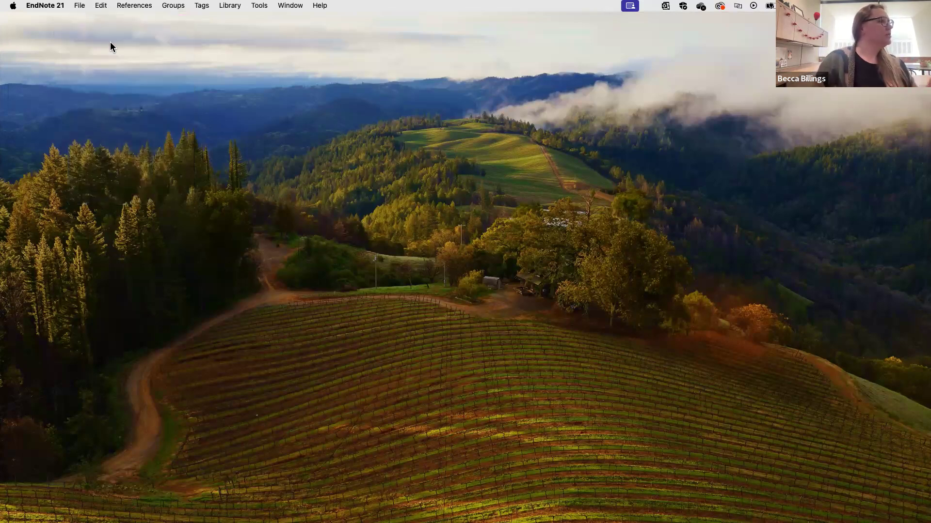
{"action": "type", "text": "B"}
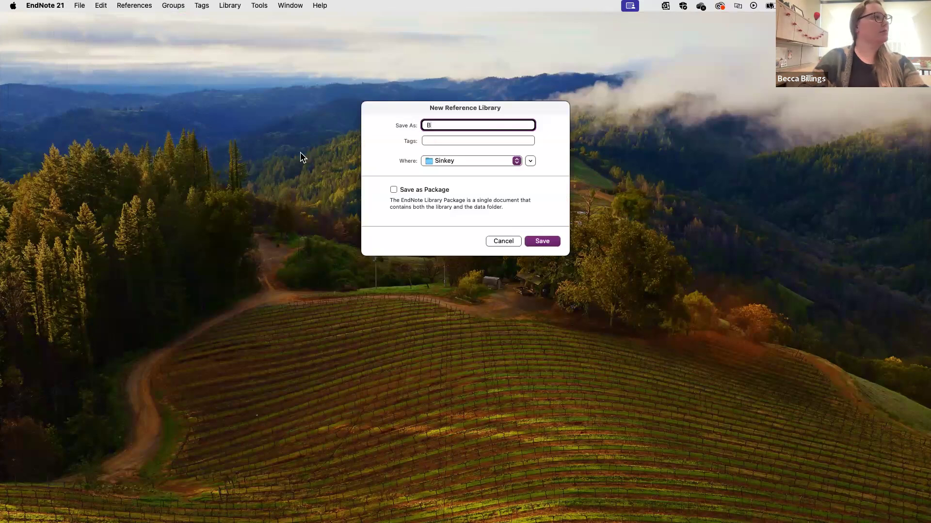
{"action": "type", "text": "illings L"}
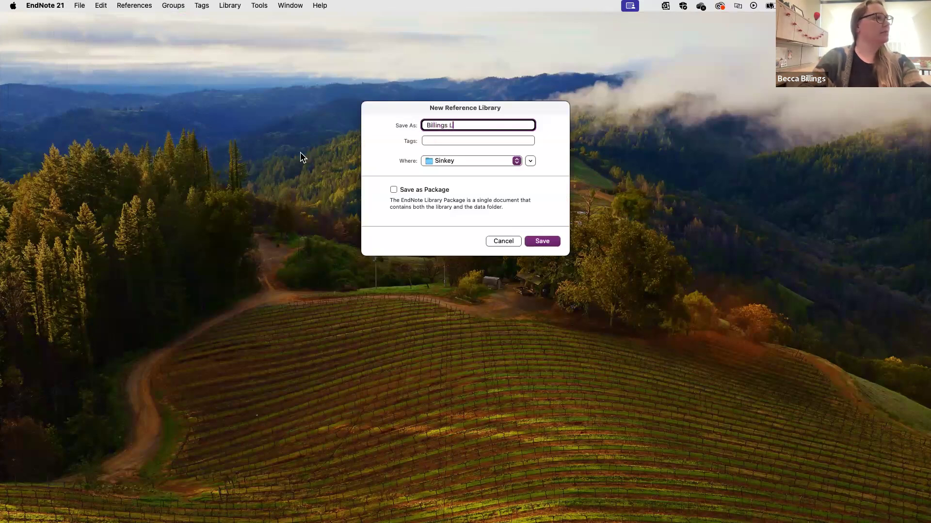
{"action": "type", "text": "iterature Review"}
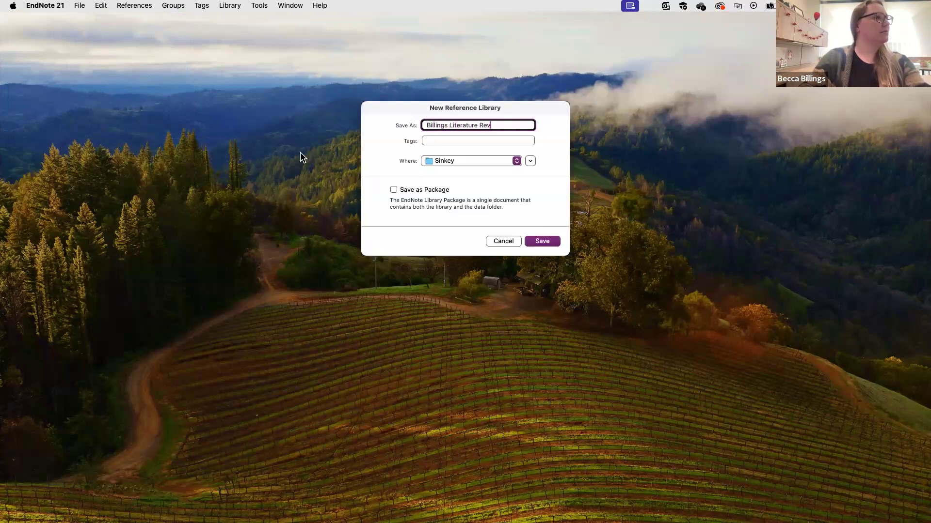
{"action": "left_click", "coordinate": [443, 165]}
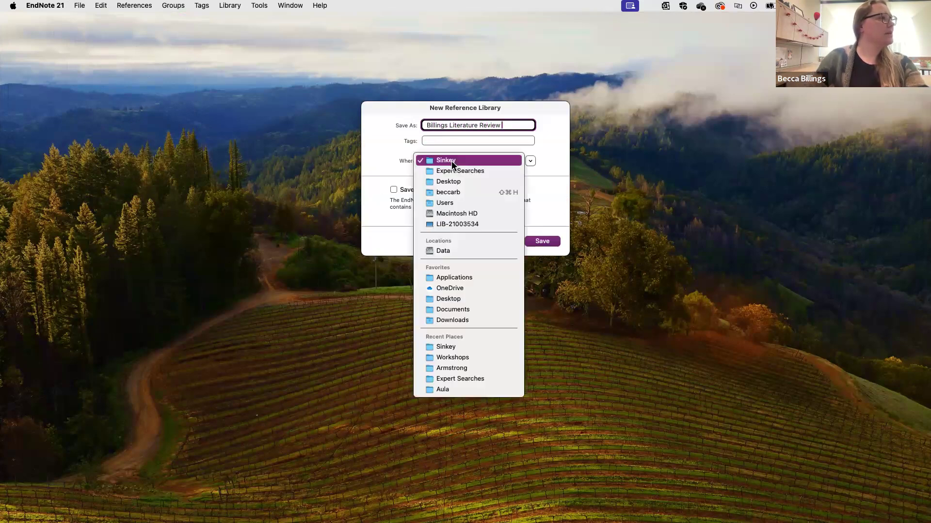
{"action": "left_click", "coordinate": [454, 182]}
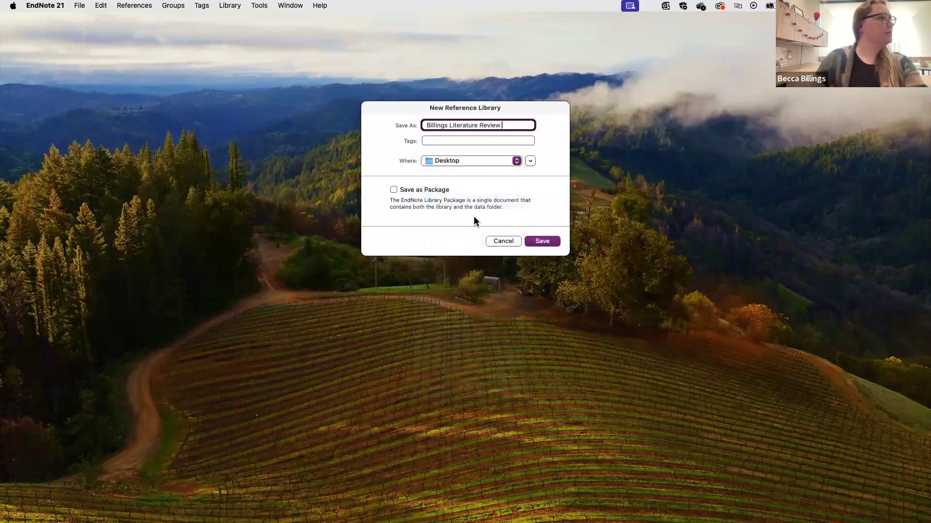
{"action": "left_click", "coordinate": [542, 242]}
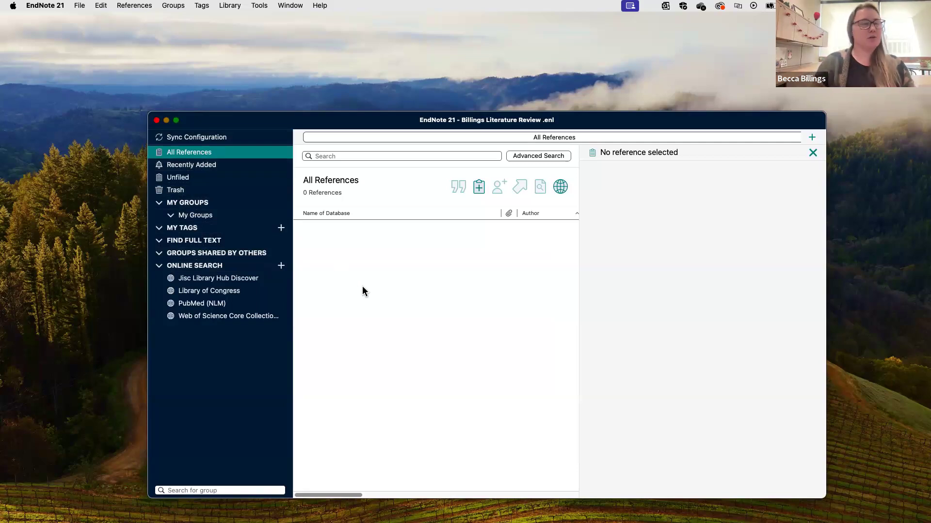
Create a group named PubMed in the EndNote library.
{"action": "left_click", "coordinate": [173, 6]}
{"action": "left_click", "coordinate": [174, 18]}
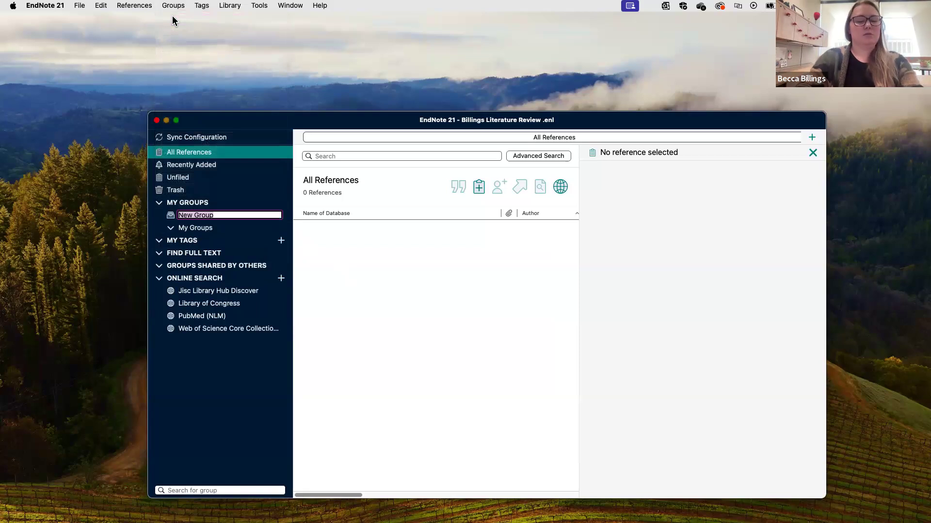
{"action": "type", "text": "PubMed"}
{"action": "key", "text": "Return"}
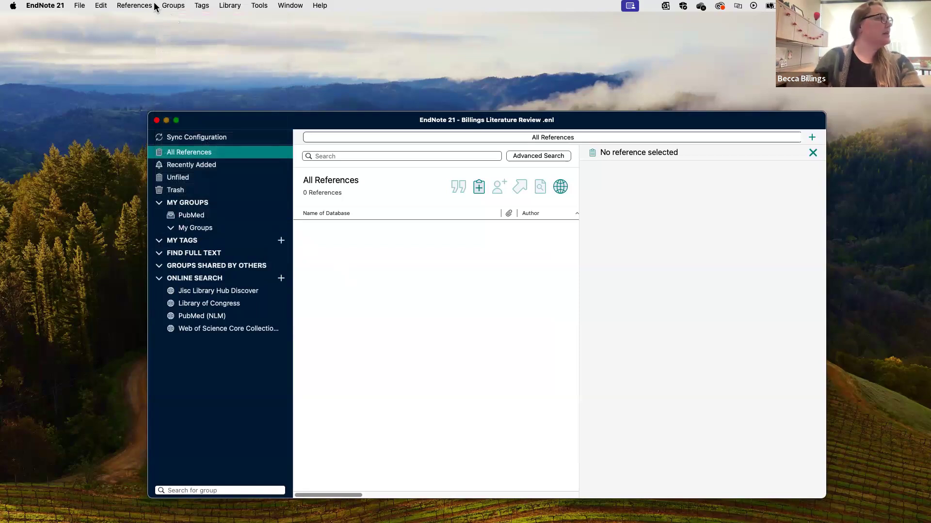
{"action": "left_click", "coordinate": [169, 14]}
{"action": "left_click", "coordinate": [190, 119]}
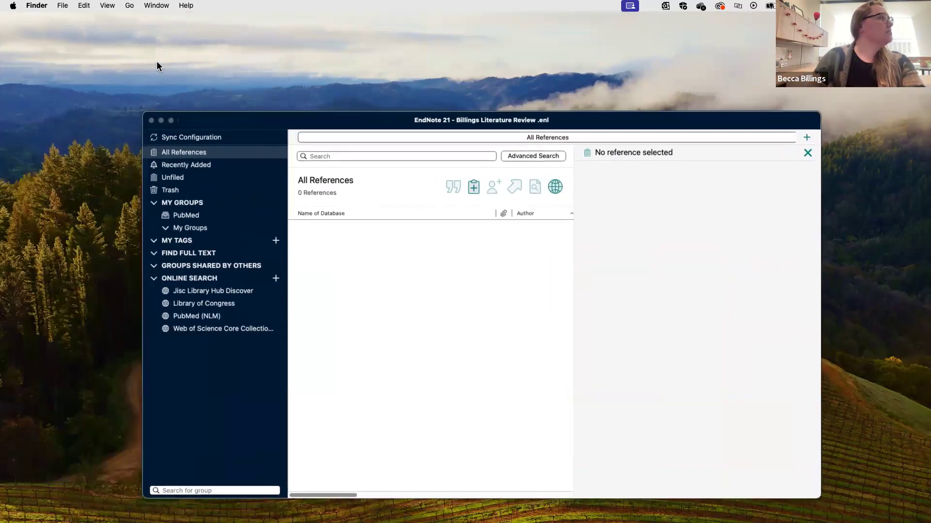
{"action": "left_click", "coordinate": [326, 266]}
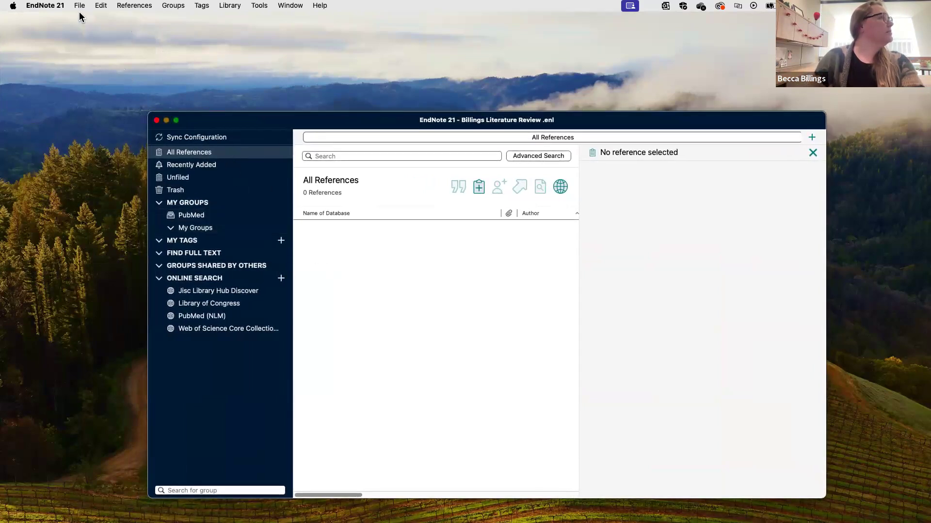
Add a second group named CINAHL.
{"action": "left_click", "coordinate": [169, 6]}
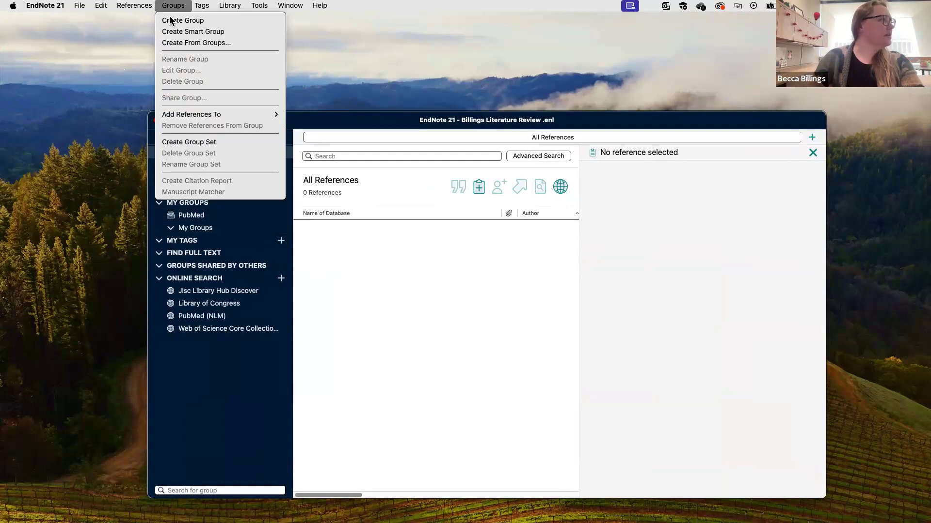
{"action": "left_click", "coordinate": [170, 20]}
{"action": "type", "text": "CINAHL"}
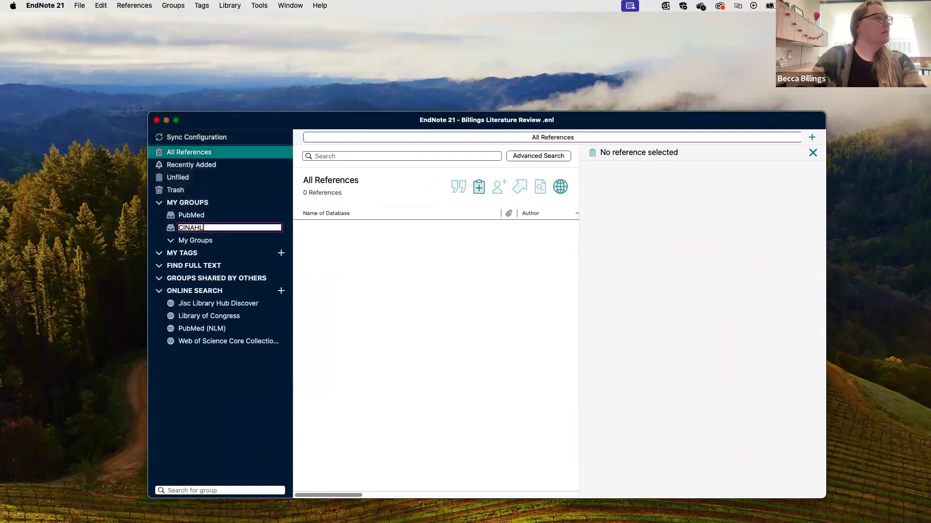
{"action": "key", "text": "Return"}
{"action": "left_click_drag", "start_coordinate": [283, 120], "coordinate": [322, 120]}
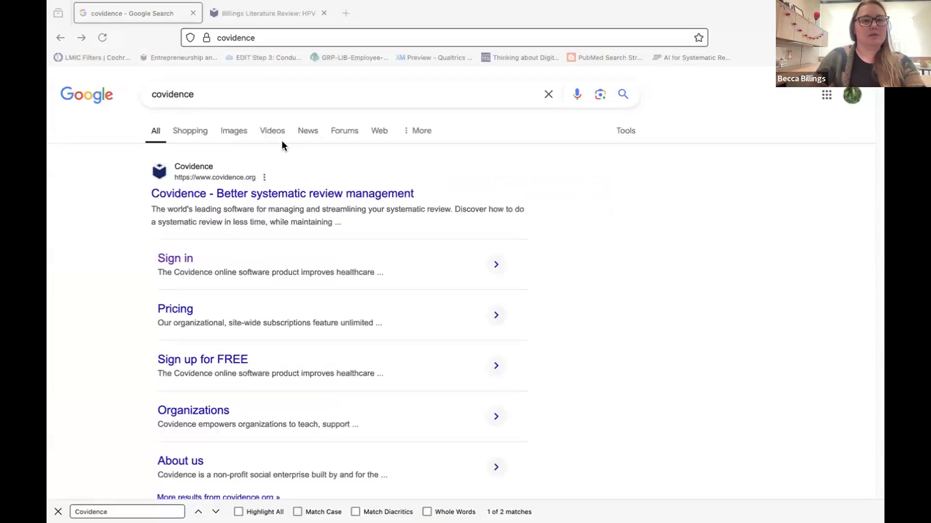
Search the web for 'uab libraries' from the address bar.
{"action": "left_click", "coordinate": [263, 38]}
{"action": "type", "text": "uab"}
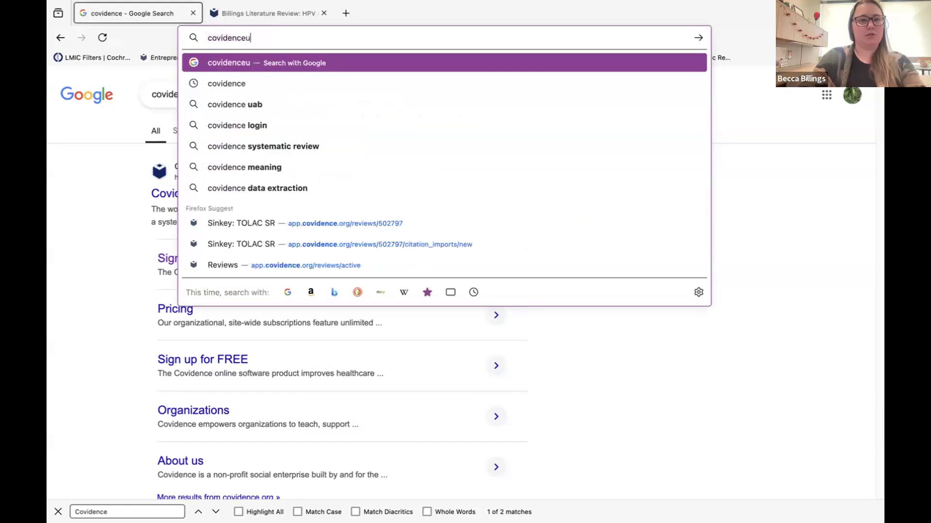
{"action": "key", "text": "super+a"}
{"action": "key", "text": "BackSpace"}
{"action": "type", "text": "ua"}
{"action": "key", "text": "BackSpace"}
{"action": "key", "text": "BackSpace"}
{"action": "type", "text": "ab libraries"}
{"action": "key", "text": "Return"}
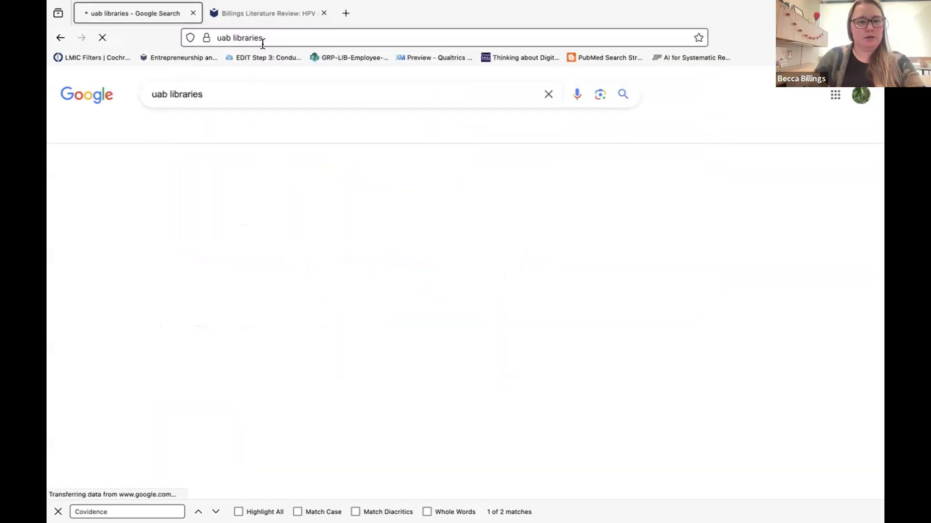
Go through the Lister Hill Library page and its PubMed link to the MeSH Database.
{"action": "left_click", "coordinate": [214, 375]}
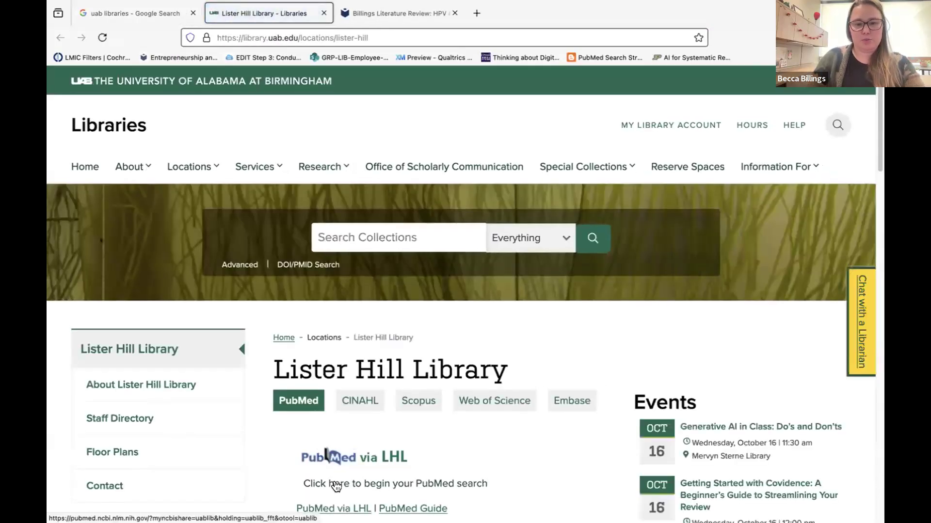
{"action": "left_click", "coordinate": [337, 482]}
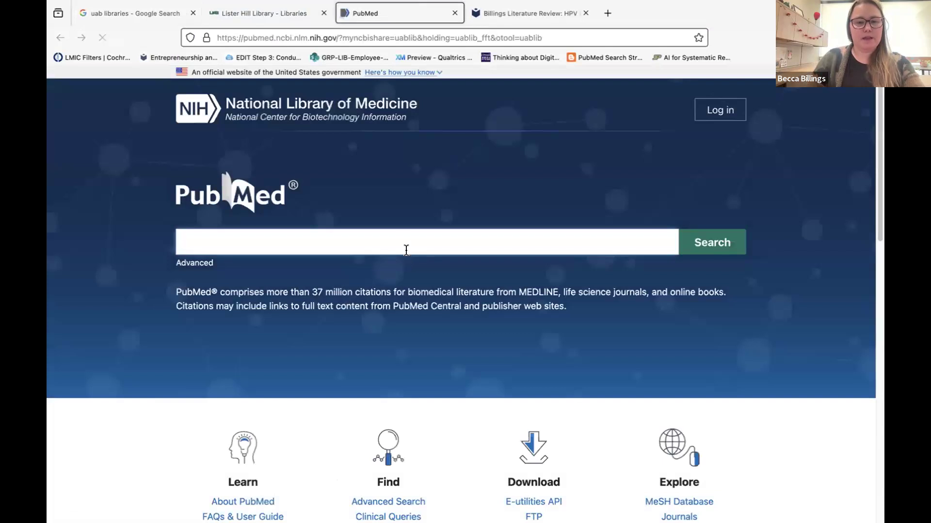
{"action": "left_click", "coordinate": [652, 502]}
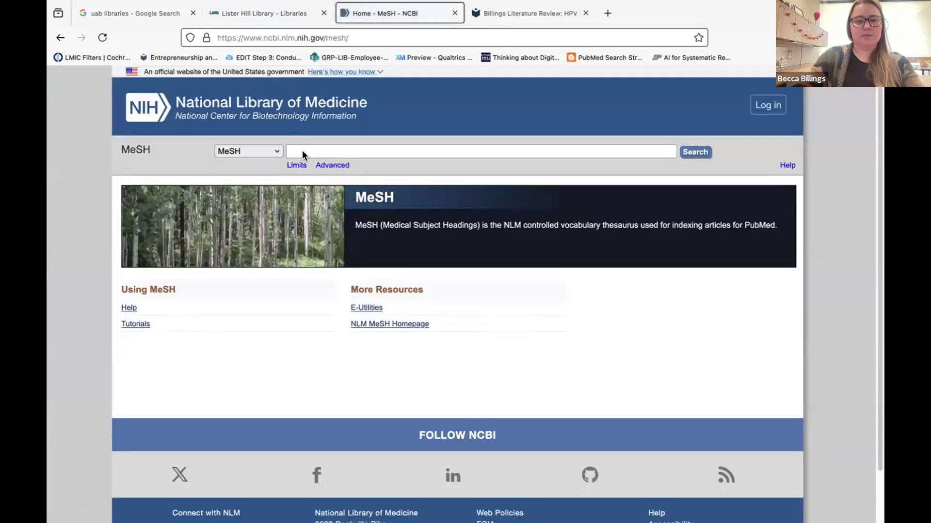
Zoom the MeSH page to 133% and search MeSH for HPV, scanning the results.
{"action": "key", "text": "super+equal"}
{"action": "key", "text": "super+equal"}
{"action": "key", "text": "super+equal"}
{"action": "type", "text": "HPV"}
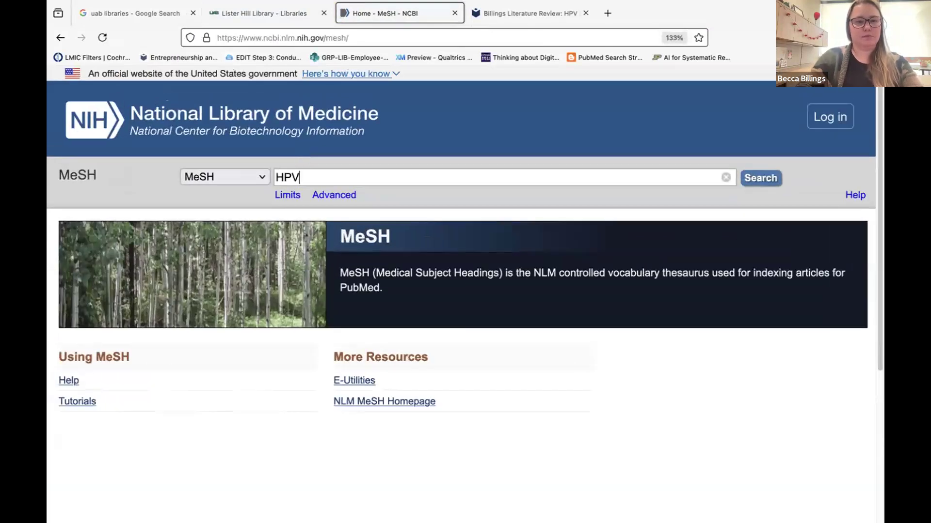
{"action": "key", "text": "Return"}
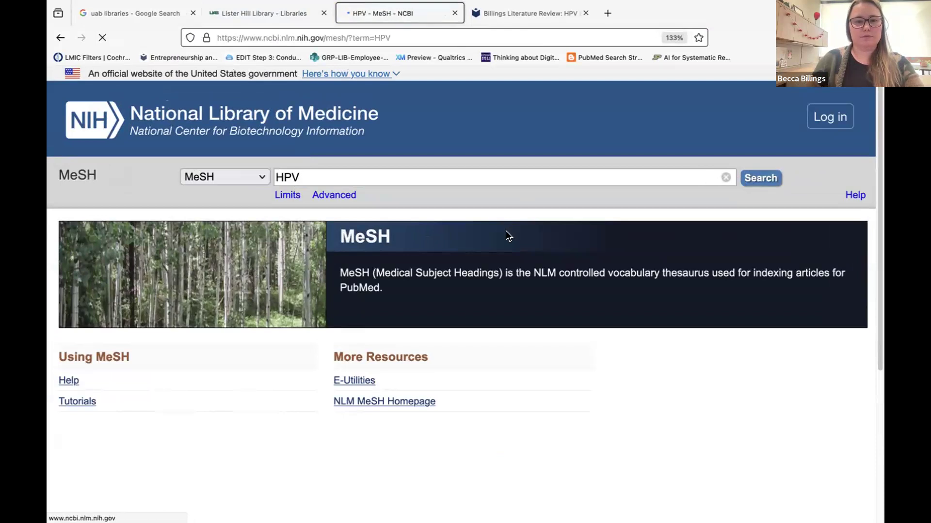
{"action": "scroll", "coordinate": [353, 371], "scroll_direction": "down", "scroll_amount": 5}
{"action": "scroll", "coordinate": [354, 371], "scroll_direction": "down", "scroll_amount": 10}
{"action": "scroll", "coordinate": [354, 377], "scroll_direction": "down", "scroll_amount": 3}
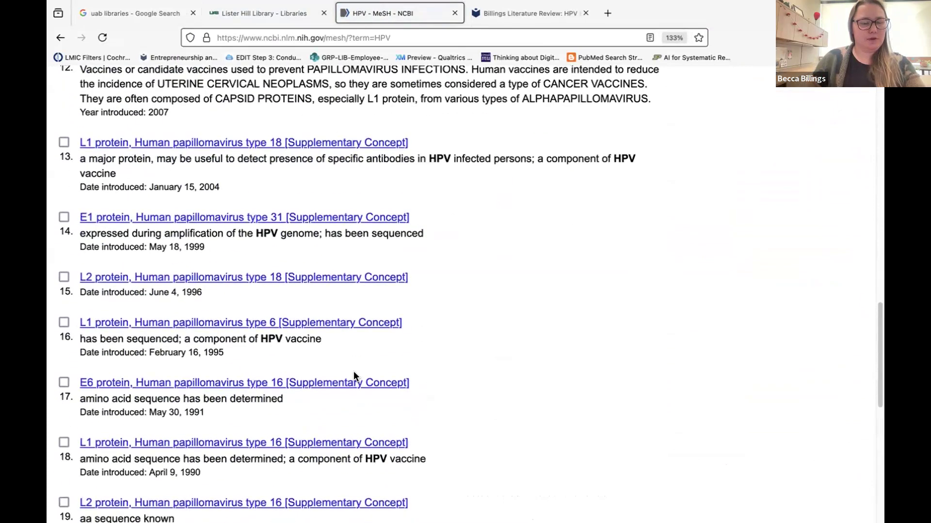
{"action": "scroll", "coordinate": [354, 371], "scroll_direction": "up", "scroll_amount": 20}
Replace the MeSH search term with 'Human papillomavirus' and rerun it.
{"action": "double_click", "coordinate": [300, 176]}
{"action": "type", "text": "Human"}
{"action": "type", "text": " papp"}
{"action": "key", "text": "BackSpace"}
{"action": "type", "text": "illomavur"}
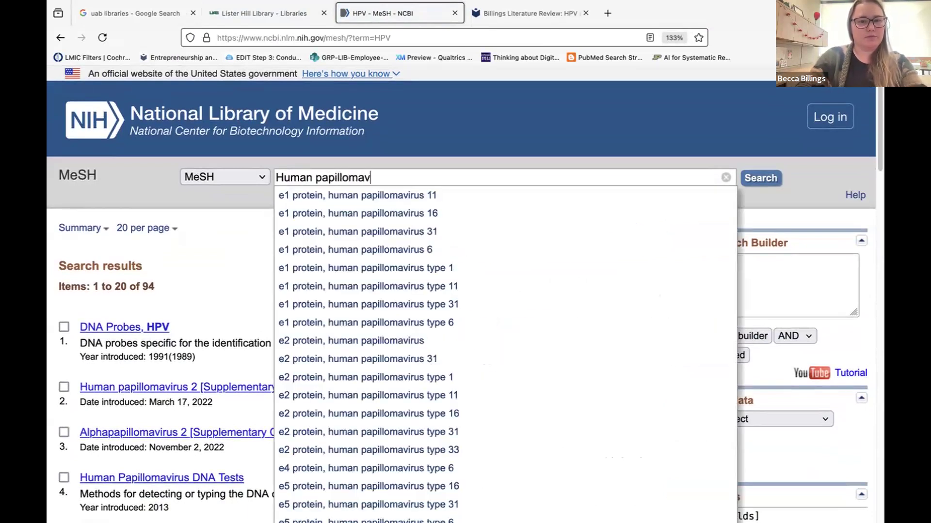
{"action": "key", "text": "BackSpace"}
{"action": "type", "text": "ir"}
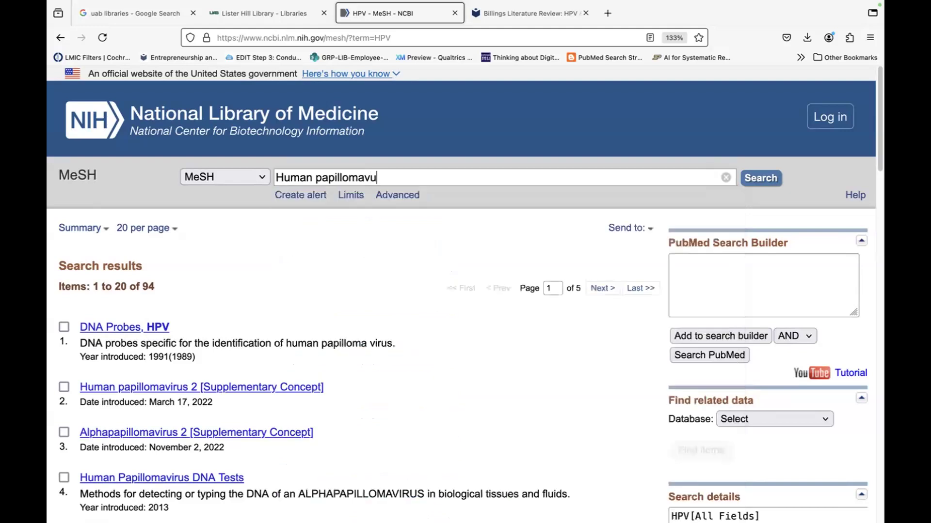
{"action": "type", "text": "us"}
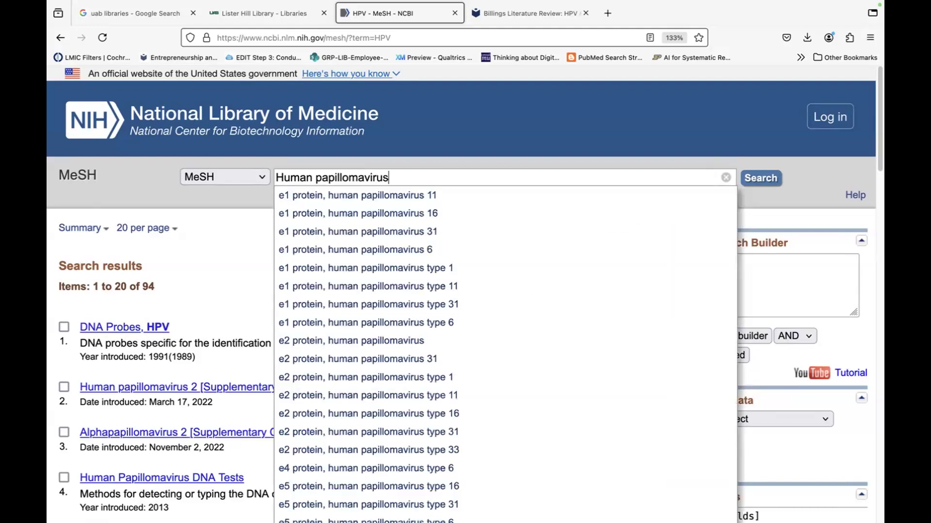
{"action": "key", "text": "Return"}
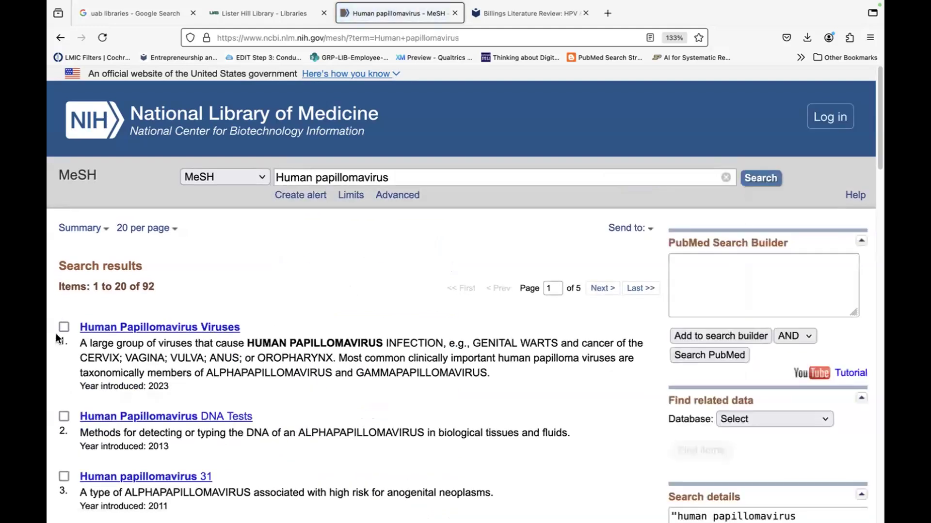
Add the Human Papillomavirus Viruses heading to the search builder and run it in PubMed.
{"action": "left_click", "coordinate": [64, 328]}
{"action": "left_click", "coordinate": [741, 336]}
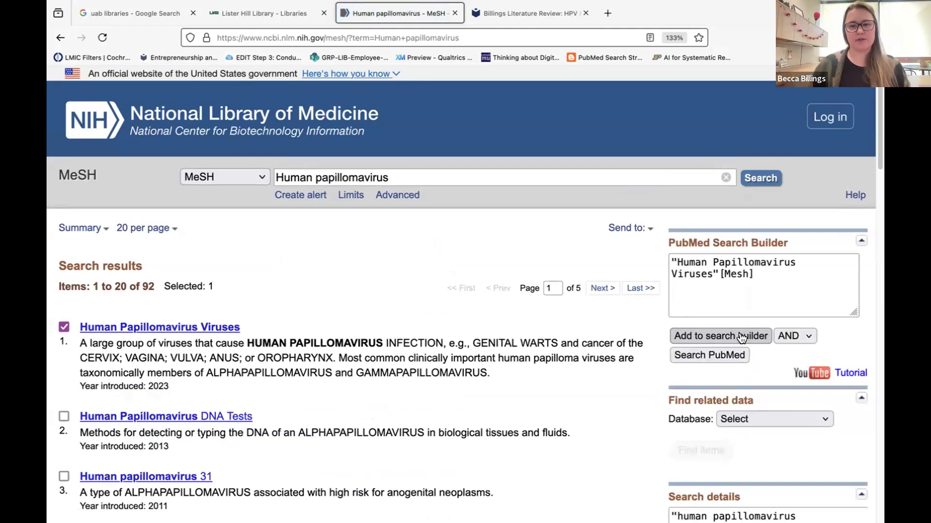
{"action": "left_click", "coordinate": [693, 356]}
Extend the PubMed query with OR HPV[tiab] and run it.
{"action": "left_click", "coordinate": [524, 159]}
{"action": "type", "text": "OR \"HP"}
{"action": "key", "text": "BackSpace"}
{"action": "key", "text": "BackSpace"}
{"action": "key", "text": "BackSpace"}
{"action": "type", "text": "HPV[tiab["}
{"action": "key", "text": "Return"}
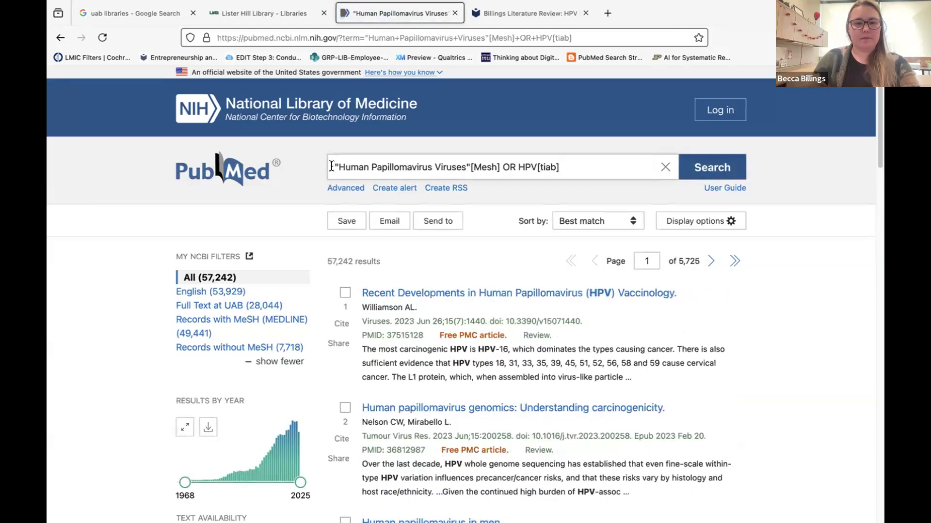
Combine the query with AND 9-valent limited to titles, leaving 114 results.
{"action": "type", "text": "("}
{"action": "type", "text": ") AND"}
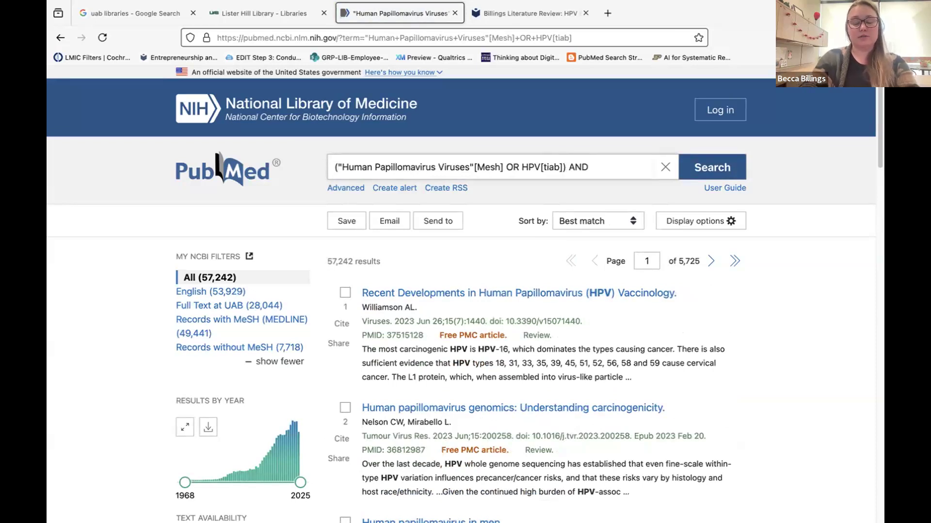
{"action": "type", "text": " 9-valent"}
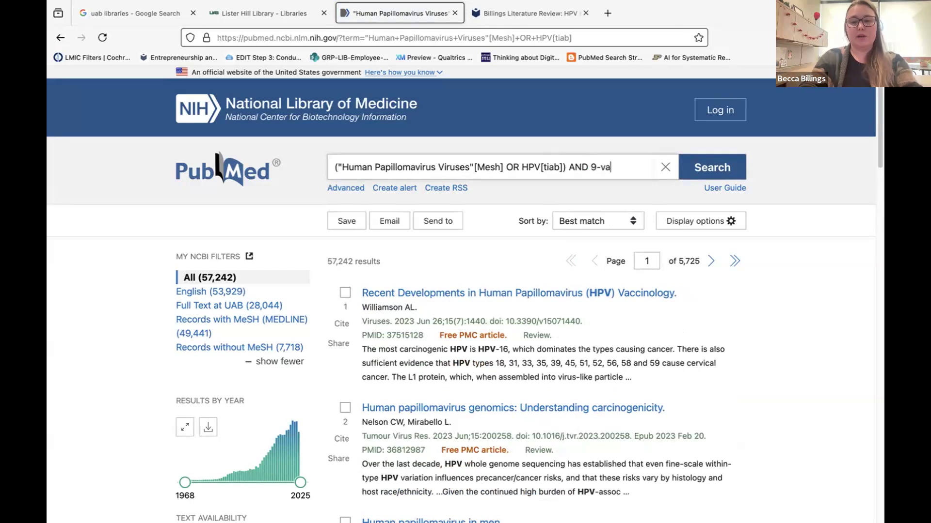
{"action": "key", "text": "Return"}
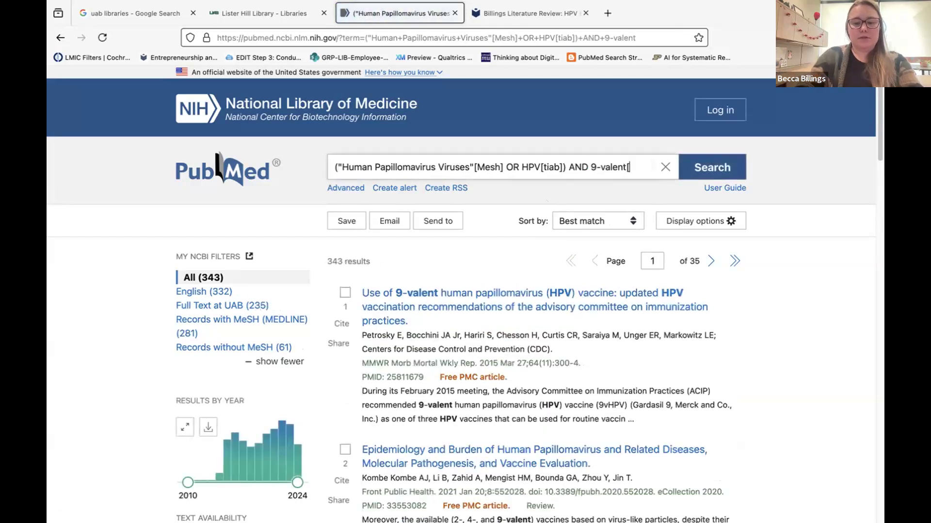
{"action": "key", "text": "Return"}
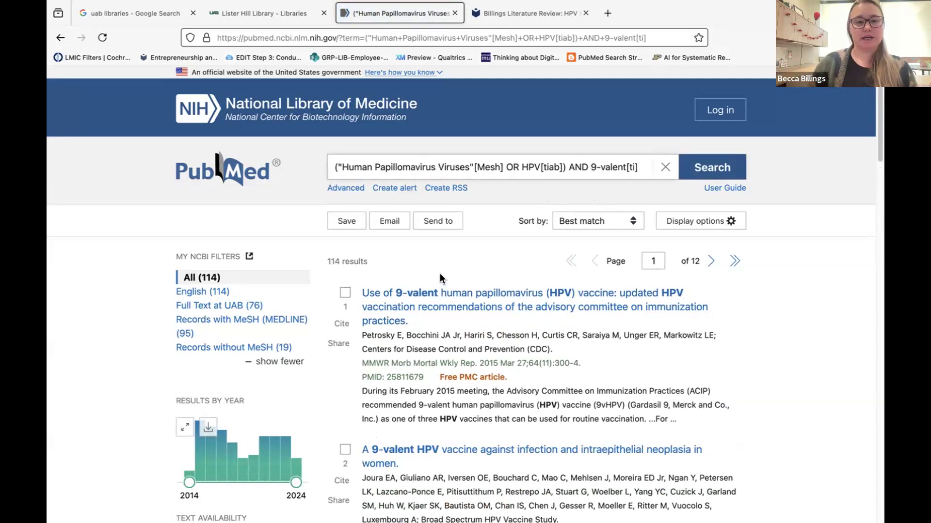
{"action": "scroll", "coordinate": [441, 274], "scroll_direction": "down", "scroll_amount": 3}
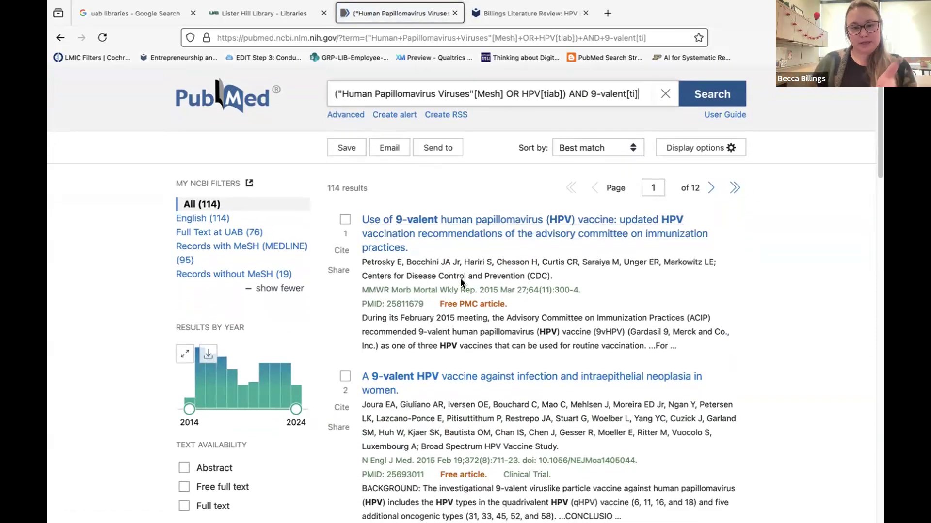
{"action": "scroll", "coordinate": [463, 252], "scroll_direction": "up", "scroll_amount": 2}
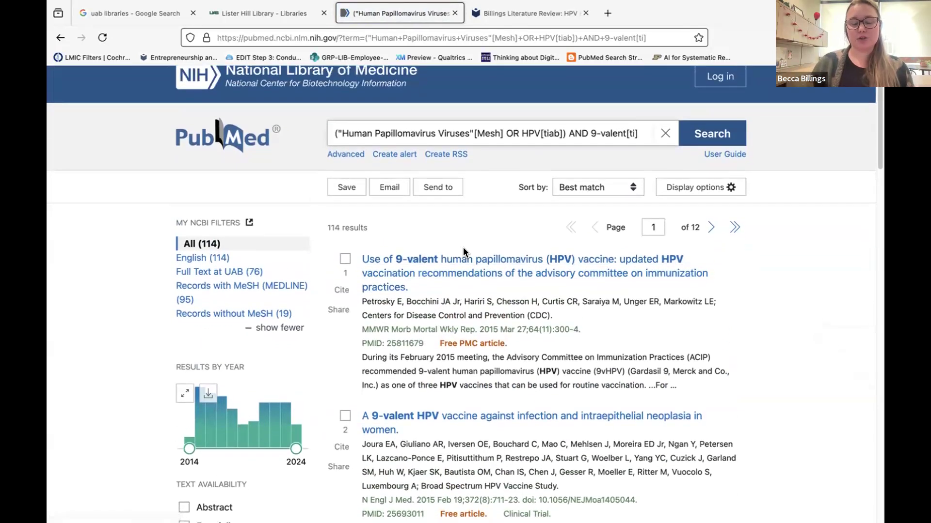
Export all 114 PubMed results to a citation manager .nbib file and bring EndNote into view.
{"action": "left_click", "coordinate": [433, 193]}
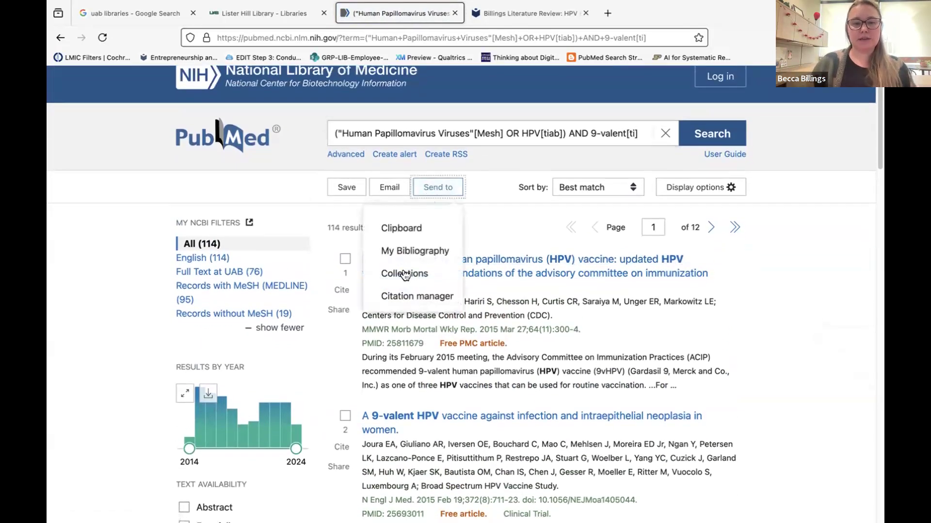
{"action": "left_click", "coordinate": [400, 296]}
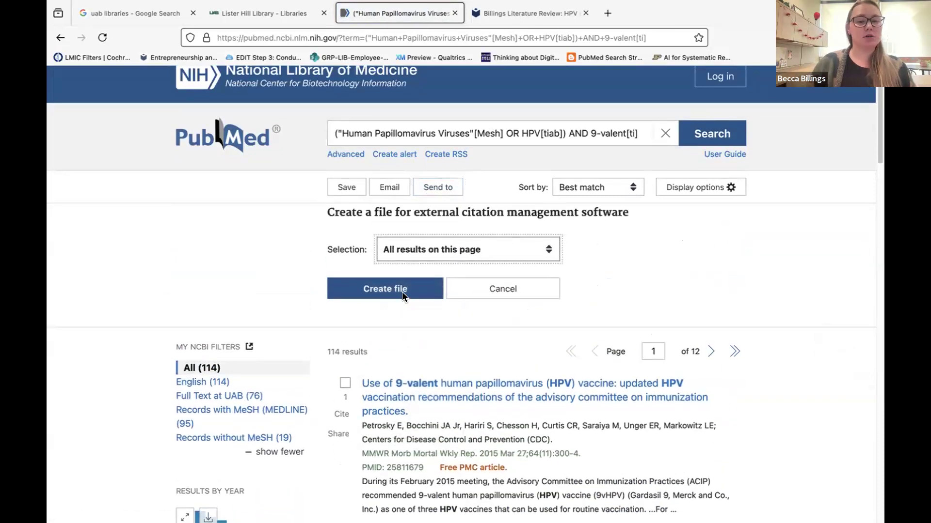
{"action": "left_click", "coordinate": [406, 269]}
{"action": "left_click", "coordinate": [407, 279]}
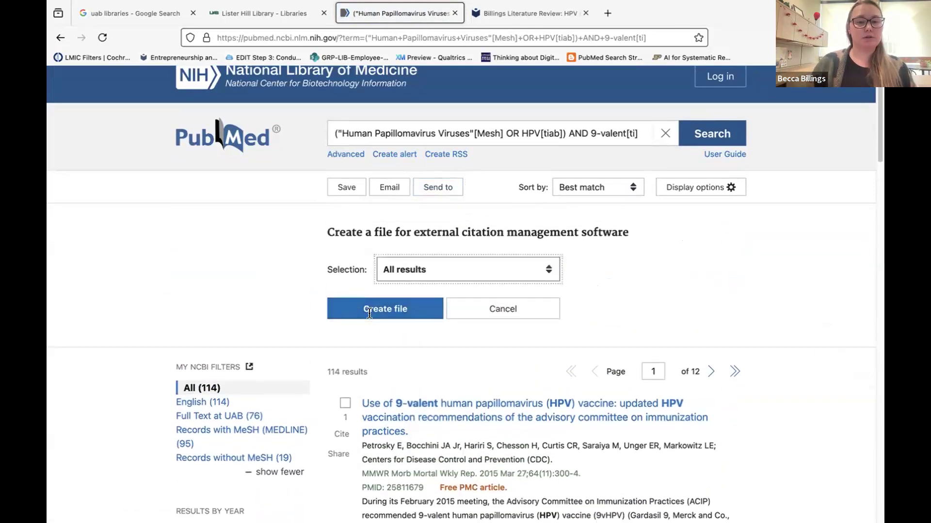
{"action": "left_click", "coordinate": [376, 310]}
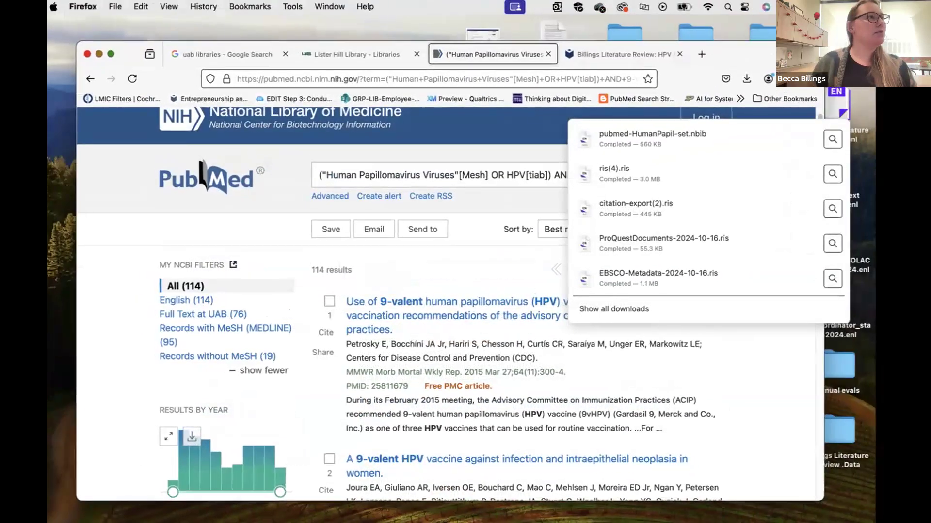
{"action": "left_click_drag", "start_coordinate": [530, 510], "coordinate": [551, 76]}
{"action": "left_click_drag", "start_coordinate": [556, 127], "coordinate": [562, 246]}
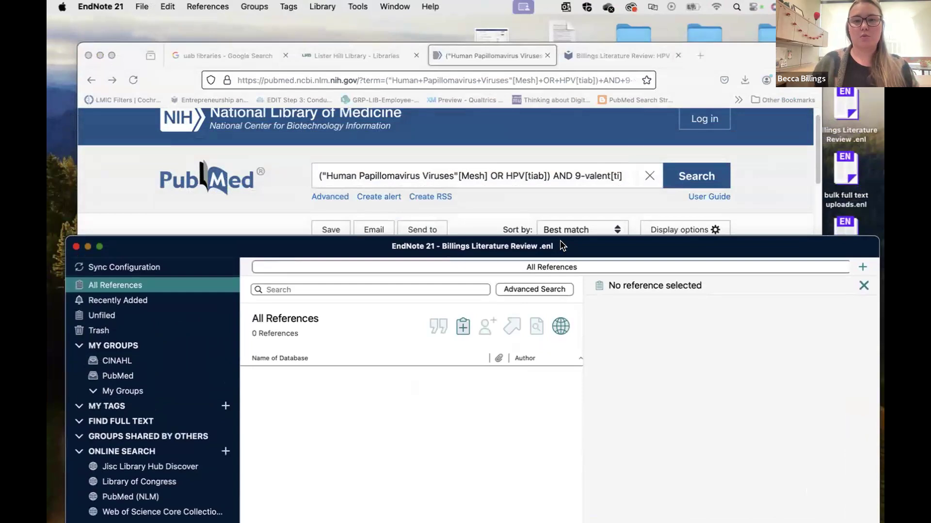
Import the downloaded PubMed file into EndNote and select all 114 references.
{"action": "left_click", "coordinate": [744, 81]}
{"action": "left_click", "coordinate": [605, 100]}
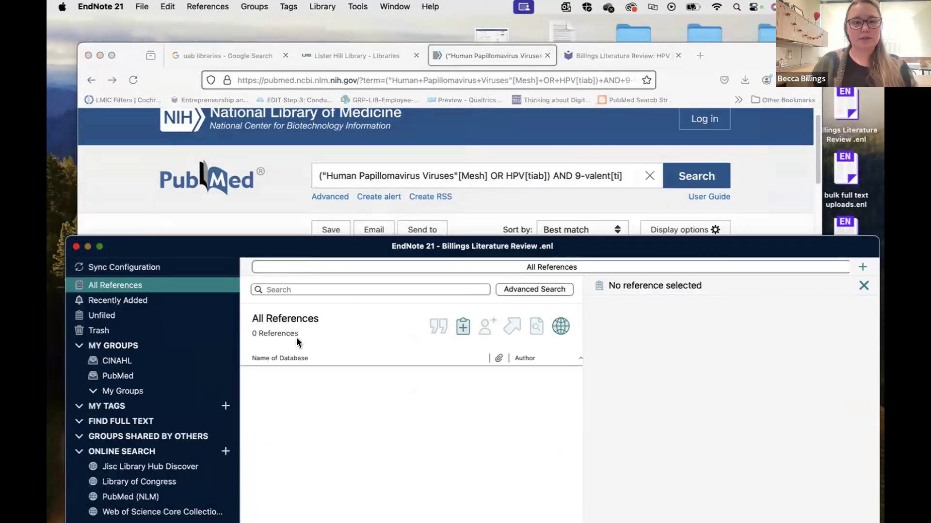
{"action": "left_click_drag", "start_coordinate": [350, 245], "coordinate": [351, 51]}
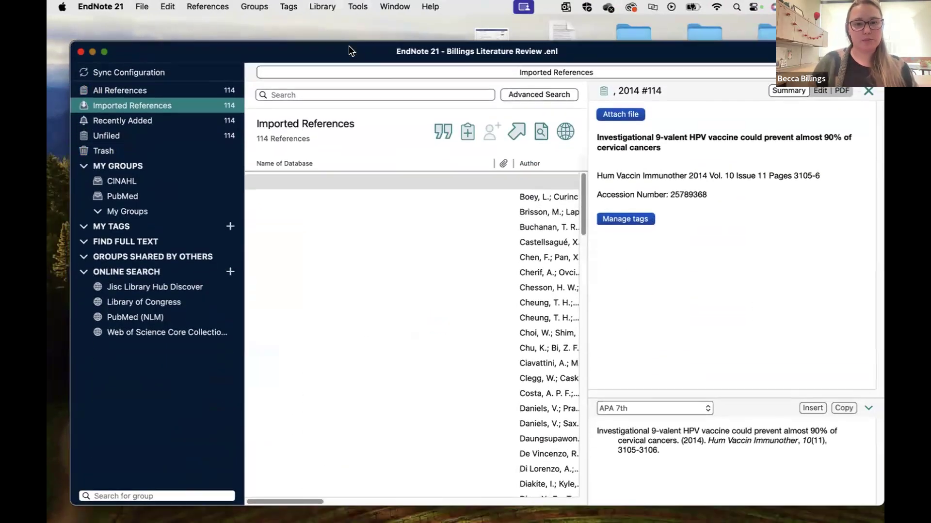
{"action": "left_click", "coordinate": [339, 317]}
{"action": "key", "text": "super+a"}
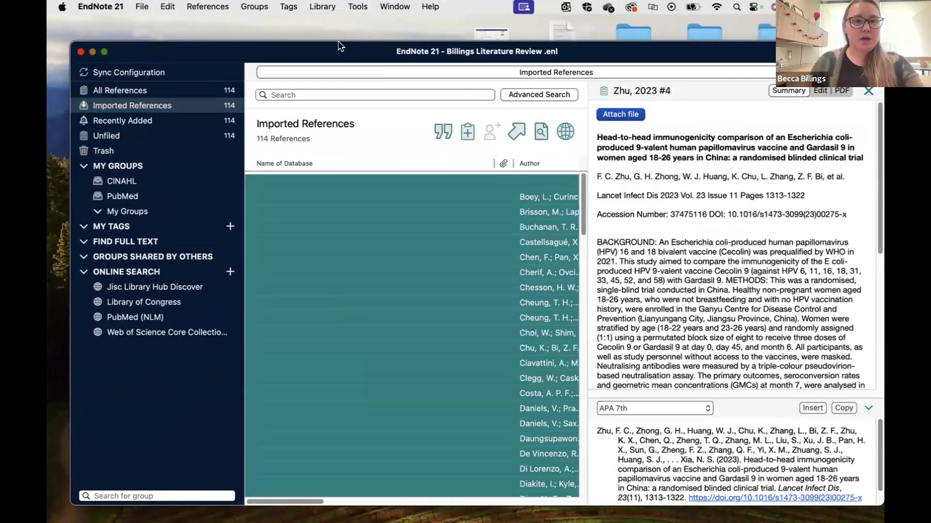
Replace the Name of Database field with 'PubMed' in all 114 references.
{"action": "left_click", "coordinate": [323, 8]}
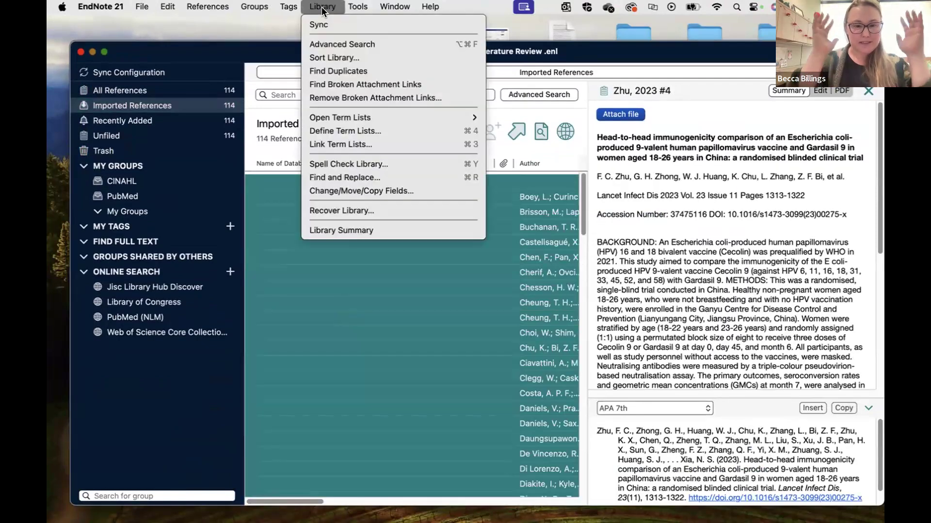
{"action": "left_click", "coordinate": [356, 189]}
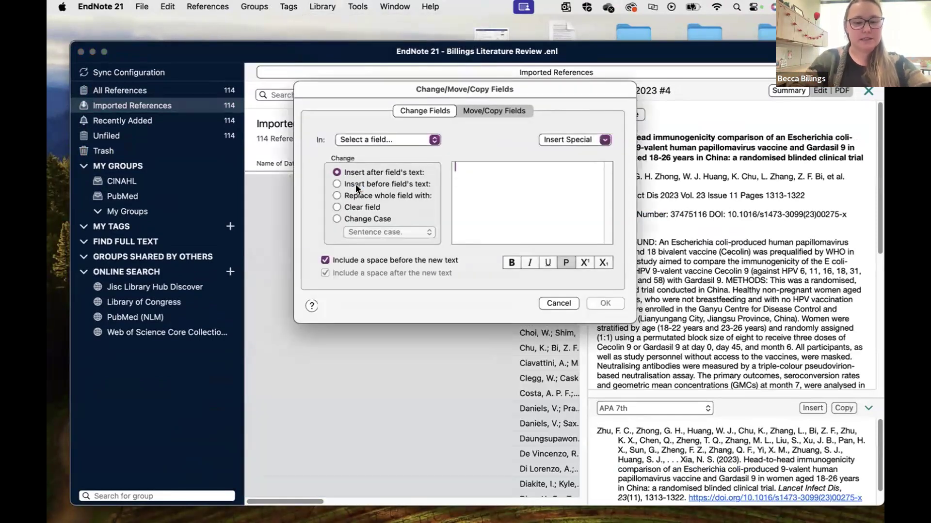
{"action": "type", "text": "PubMed"}
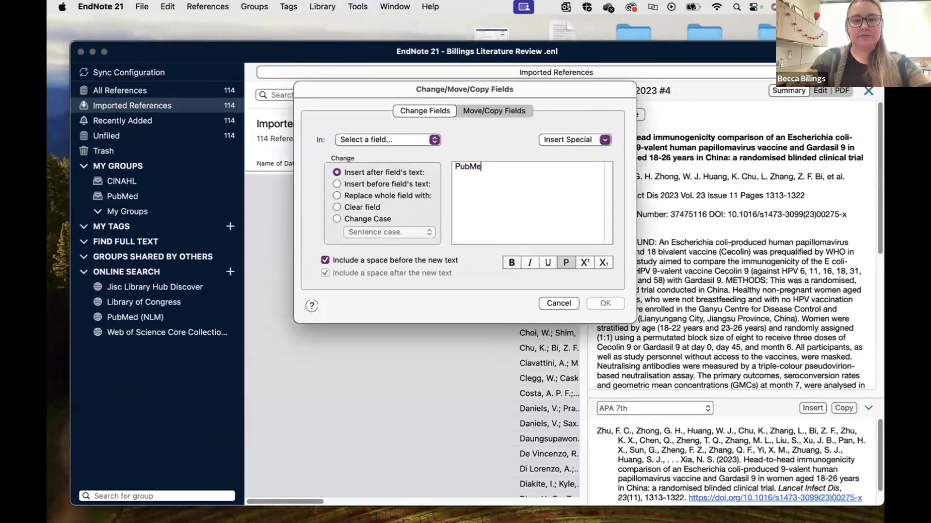
{"action": "left_click", "coordinate": [368, 195]}
{"action": "left_click", "coordinate": [356, 137]}
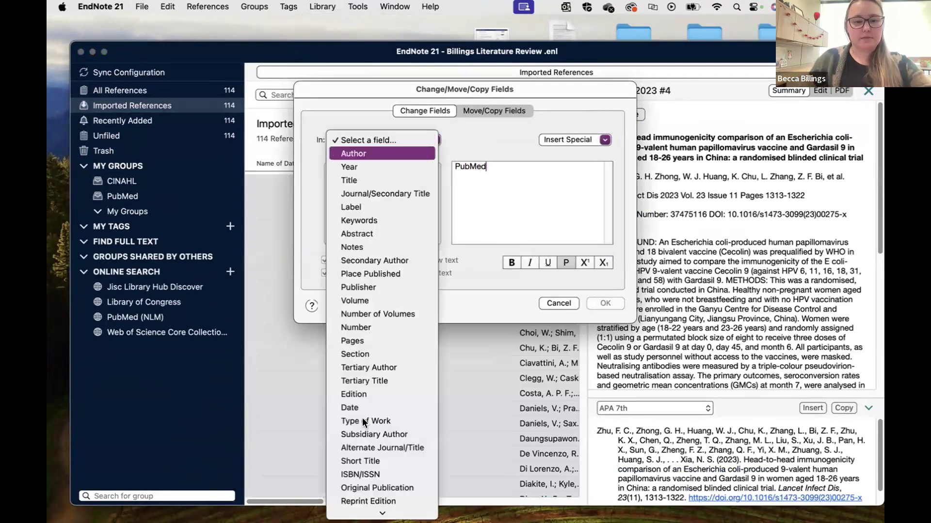
{"action": "scroll", "coordinate": [362, 418], "scroll_direction": "down", "scroll_amount": 5}
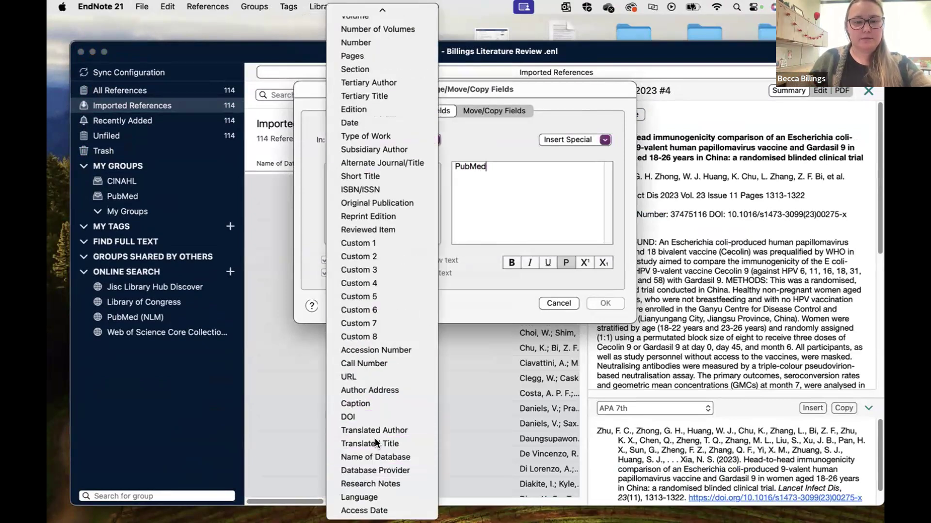
{"action": "left_click", "coordinate": [371, 457]}
{"action": "left_click", "coordinate": [603, 304]}
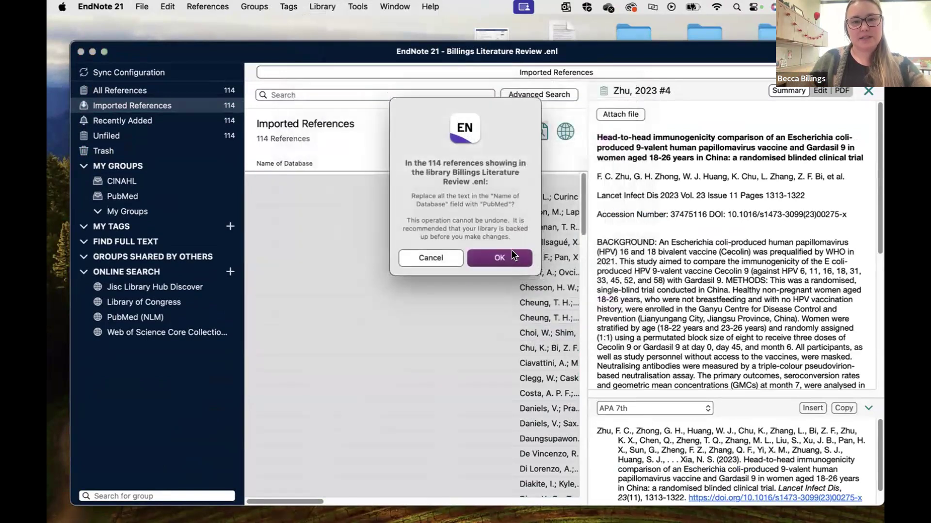
{"action": "left_click", "coordinate": [508, 258]}
{"action": "left_click", "coordinate": [450, 210]}
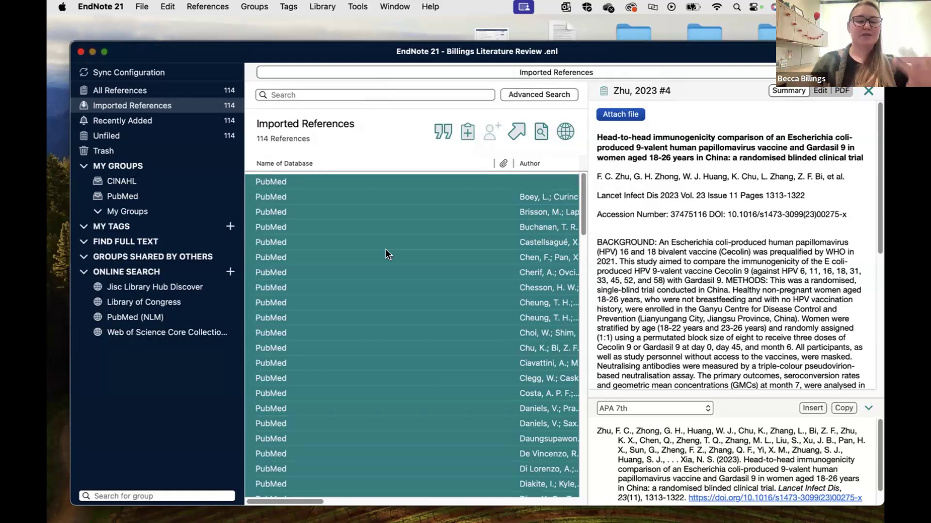
Drag the 114 references into the PubMed group, then open it and select them all.
{"action": "left_click_drag", "start_coordinate": [385, 249], "coordinate": [139, 199]}
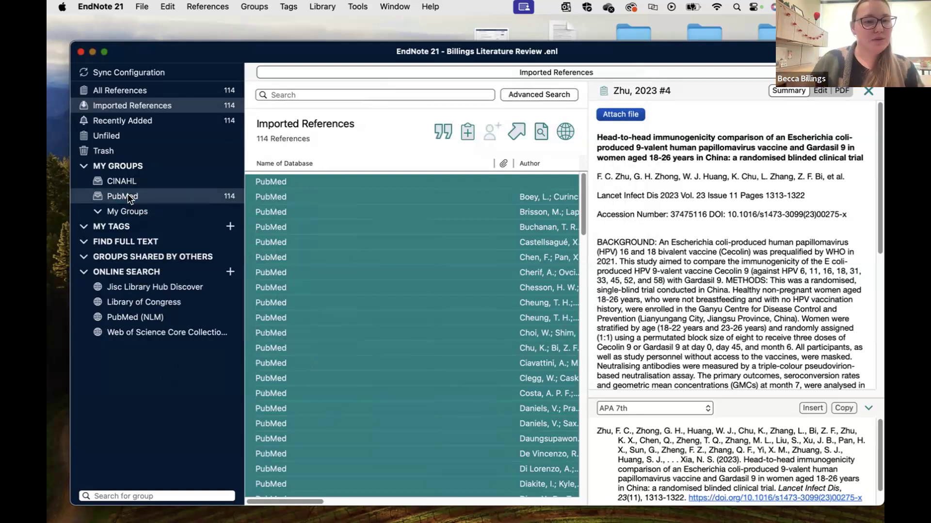
{"action": "left_click", "coordinate": [139, 198]}
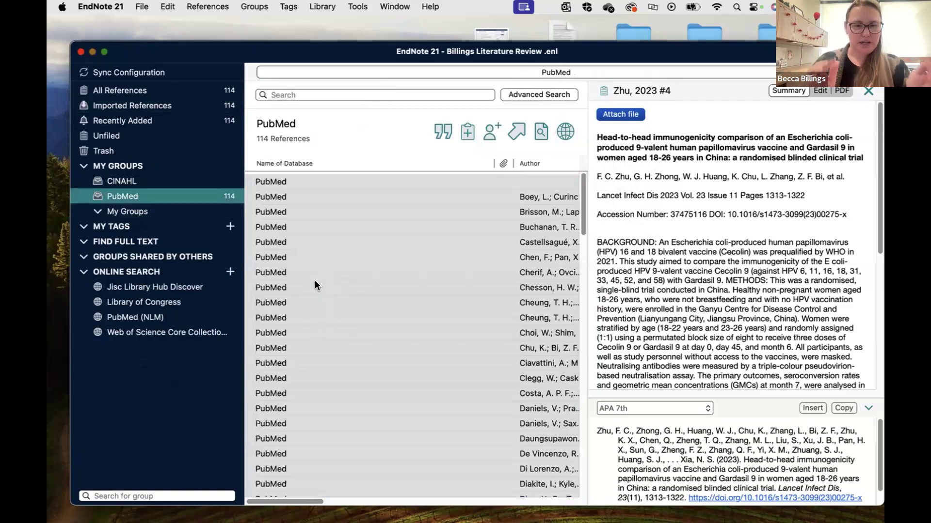
{"action": "key", "text": "super+a"}
{"action": "left_click", "coordinate": [352, 320]}
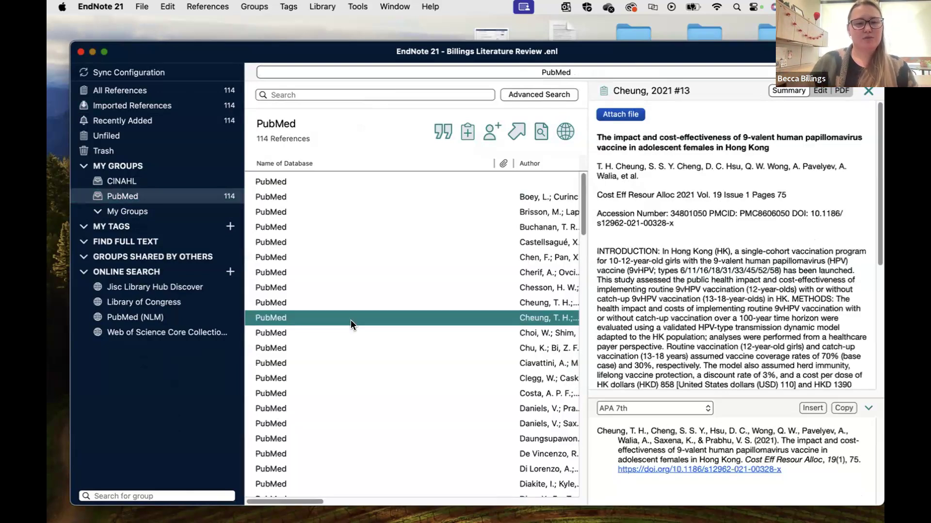
{"action": "key", "text": "super+a"}
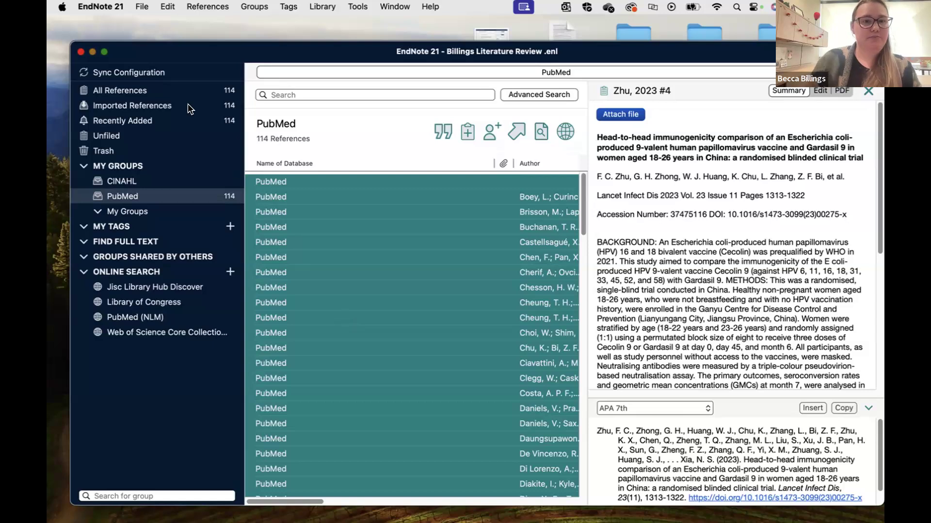
Export the library to the Desktop as XML with the file name prefixed 'xml_PubMed114_'.
{"action": "left_click", "coordinate": [142, 7]}
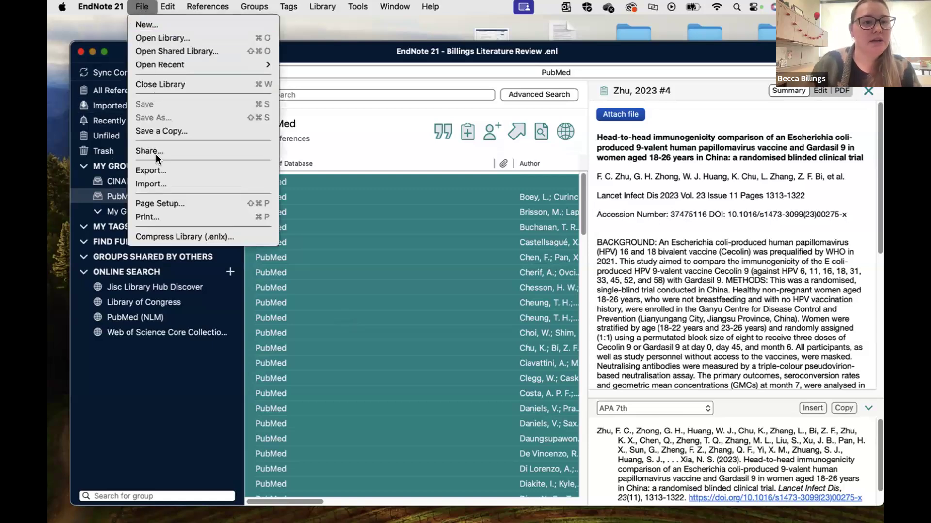
{"action": "left_click", "coordinate": [158, 172]}
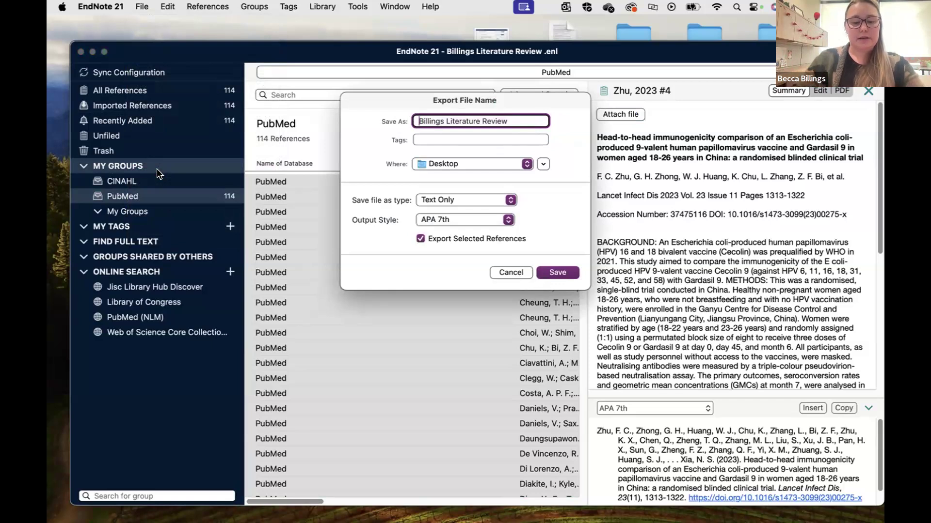
{"action": "type", "text": "xm"}
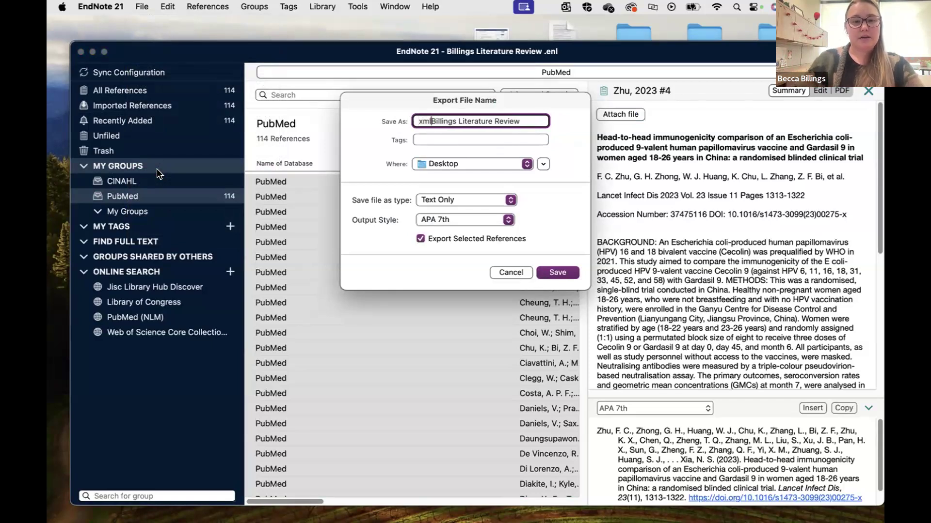
{"action": "type", "text": "l_Pu"}
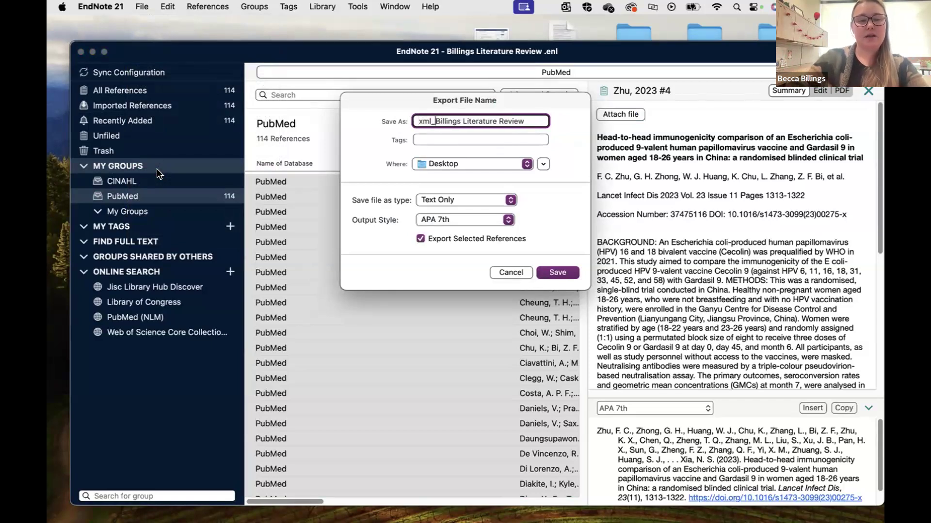
{"action": "type", "text": "bMed11"}
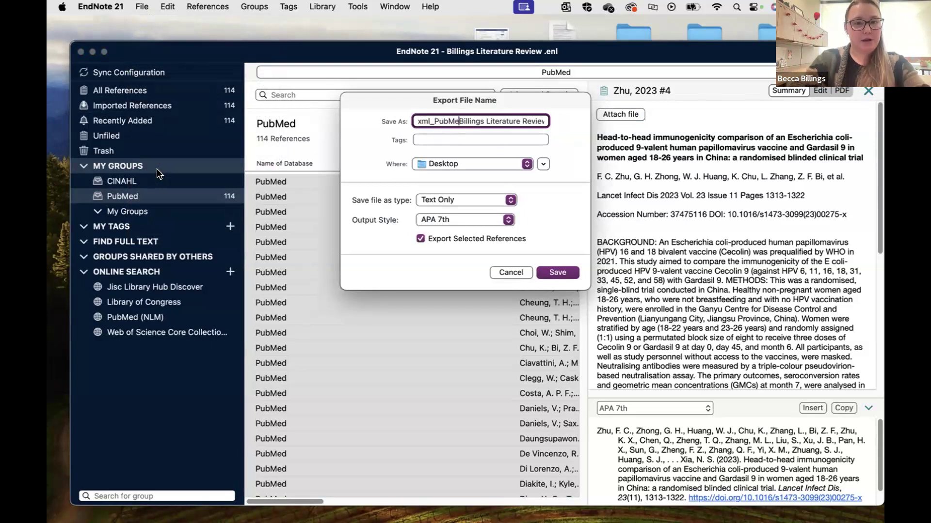
{"action": "type", "text": "4_"}
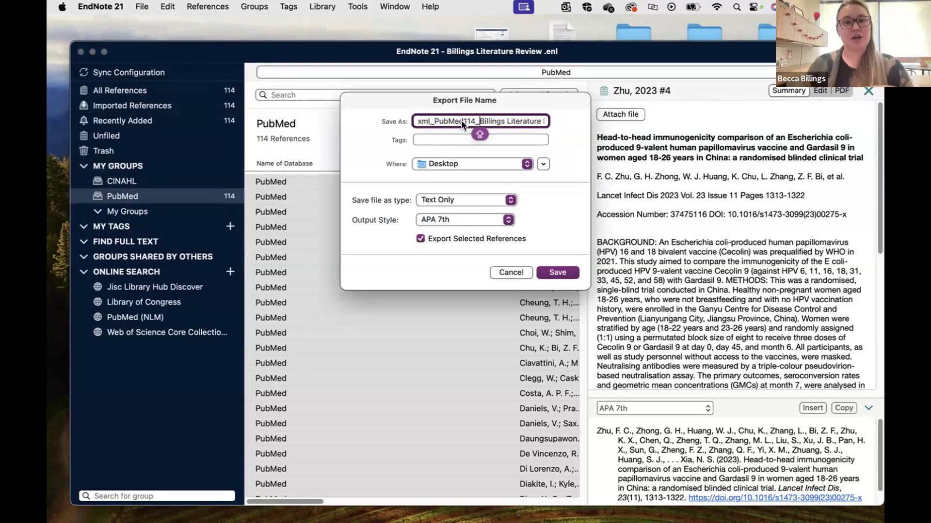
{"action": "left_click", "coordinate": [437, 163]}
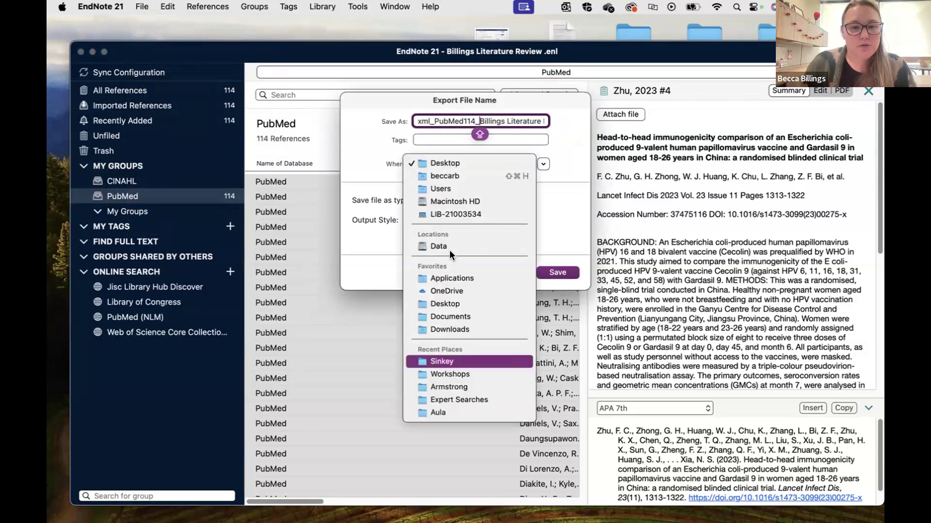
{"action": "left_click", "coordinate": [445, 304]}
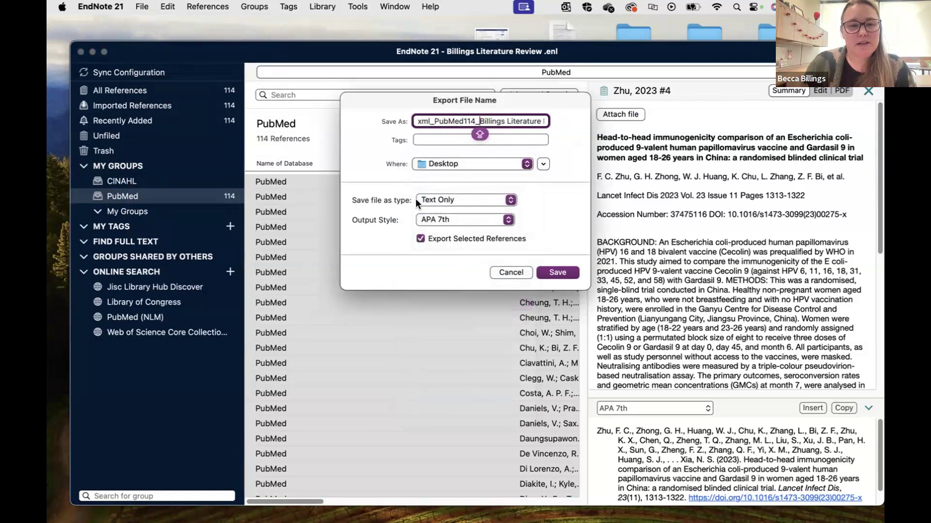
{"action": "left_click", "coordinate": [436, 199]}
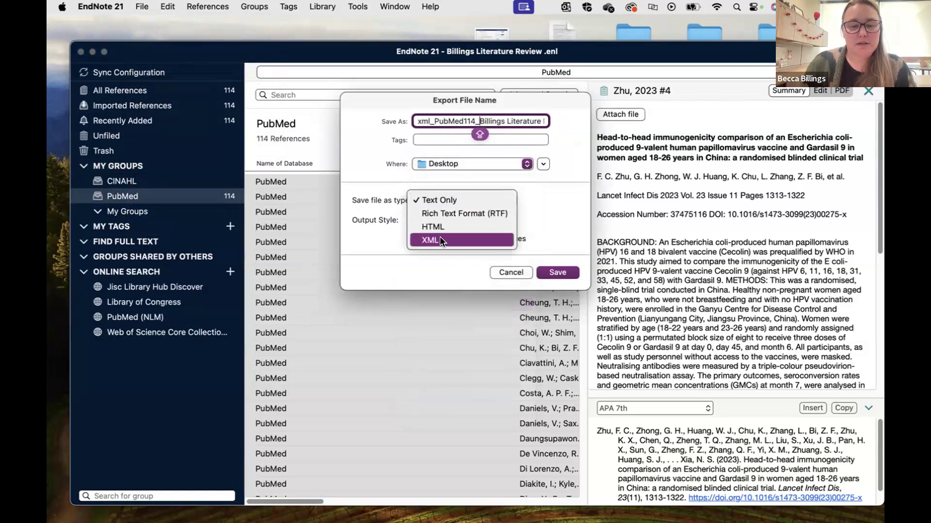
{"action": "left_click", "coordinate": [440, 240]}
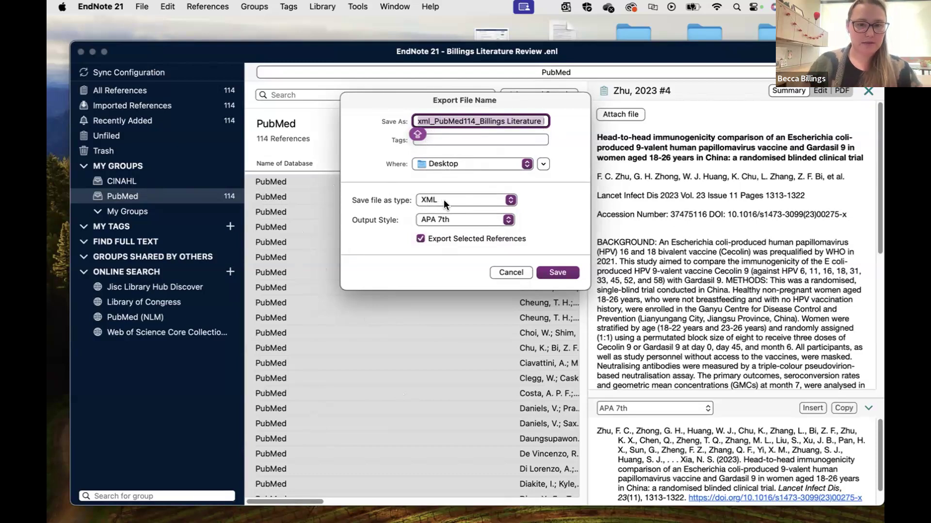
{"action": "left_click", "coordinate": [546, 273]}
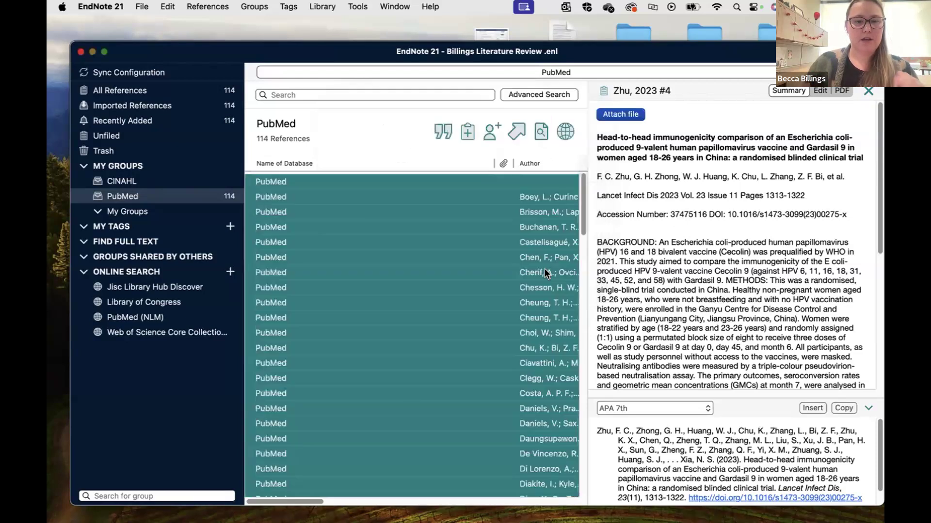
Move the windows aside and locate the exported xml_PubMed114 file on the Desktop.
{"action": "left_click_drag", "start_coordinate": [205, 61], "coordinate": [49, 112]}
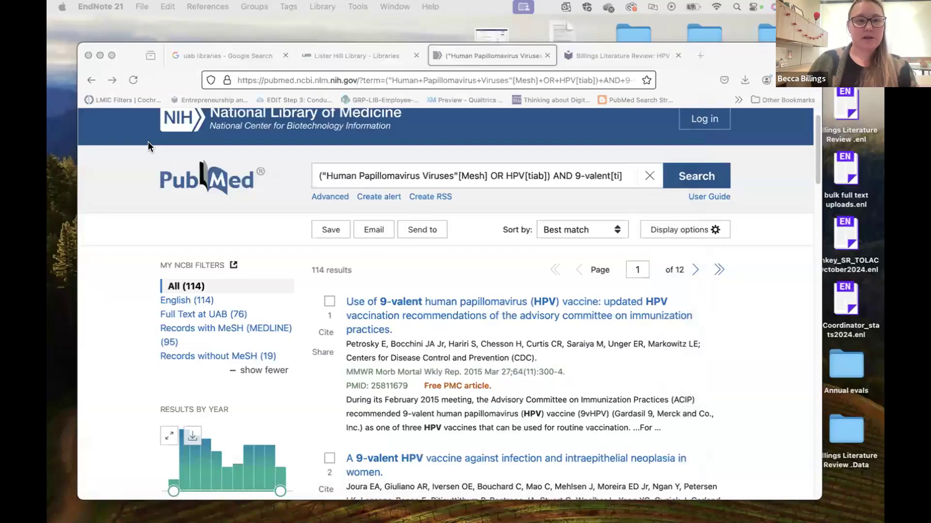
{"action": "left_click_drag", "start_coordinate": [128, 49], "coordinate": [254, 455]}
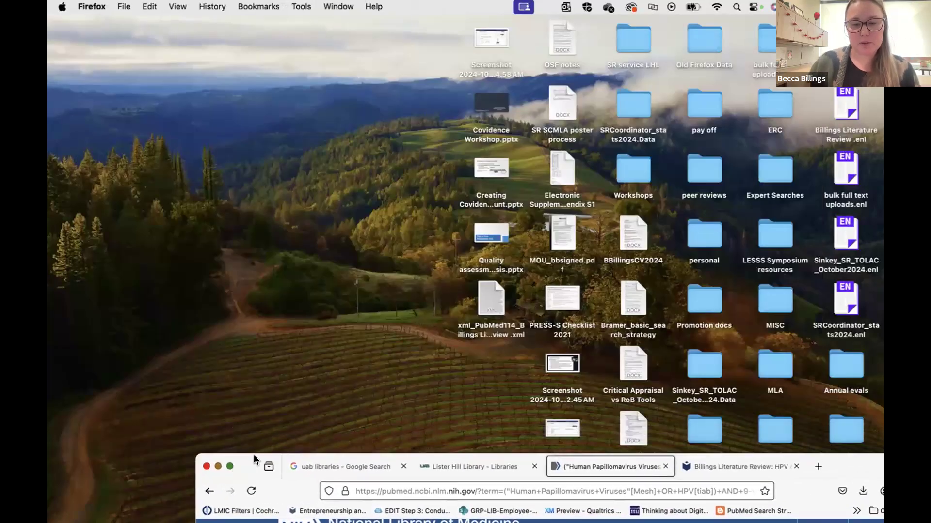
{"action": "left_click", "coordinate": [484, 310]}
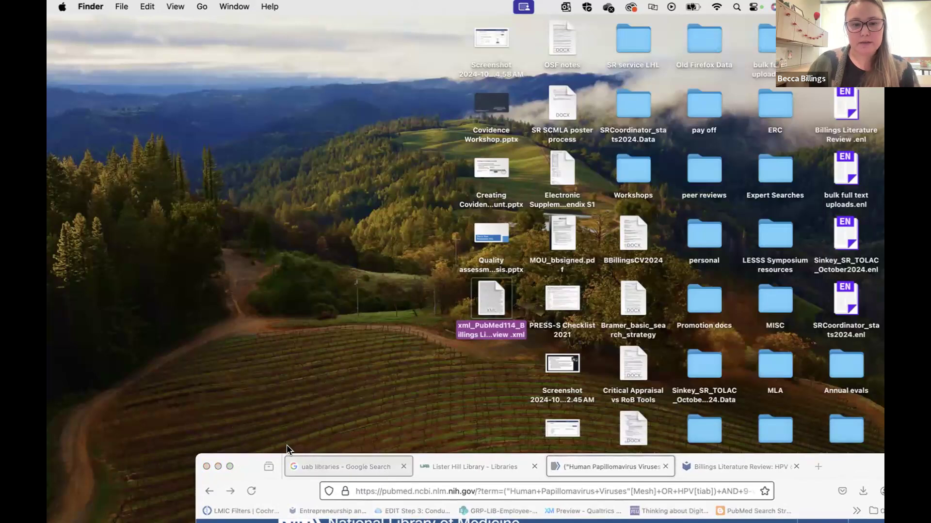
Restore the browser, switch to the Covidence review and open its Import page full-screen.
{"action": "left_click", "coordinate": [249, 463]}
{"action": "left_click_drag", "start_coordinate": [249, 464], "coordinate": [184, 25]}
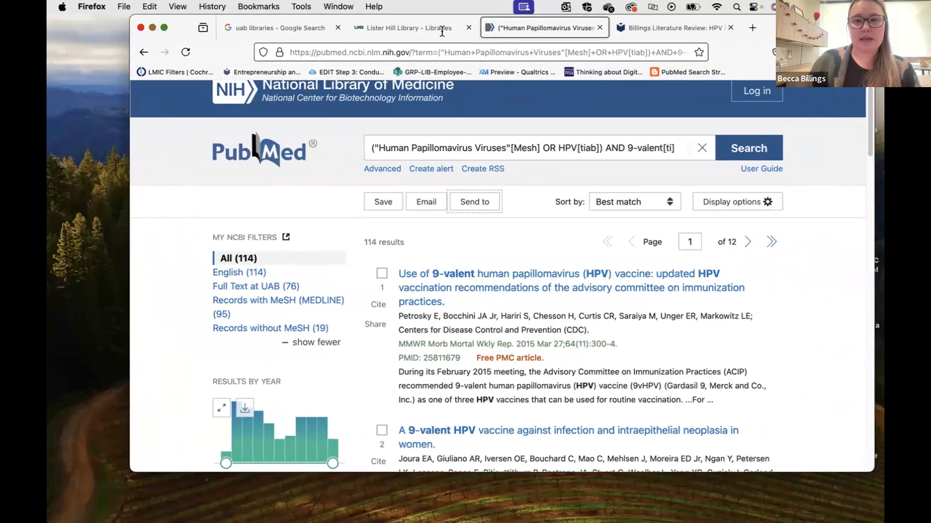
{"action": "left_click", "coordinate": [647, 29]}
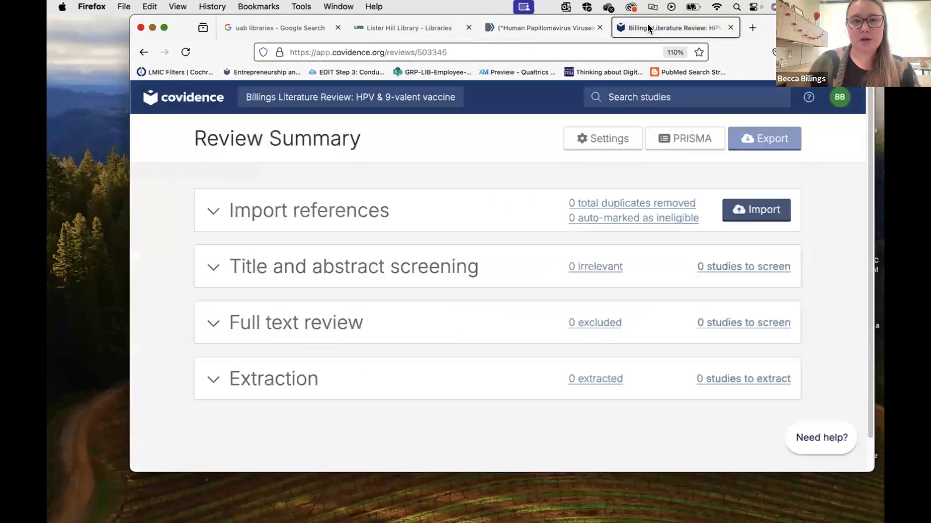
{"action": "left_click", "coordinate": [750, 214]}
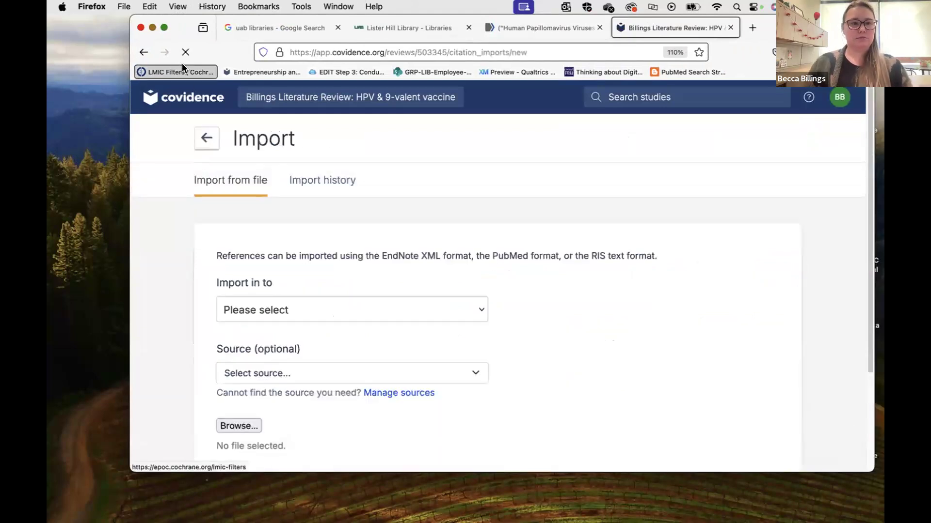
{"action": "left_click", "coordinate": [165, 29]}
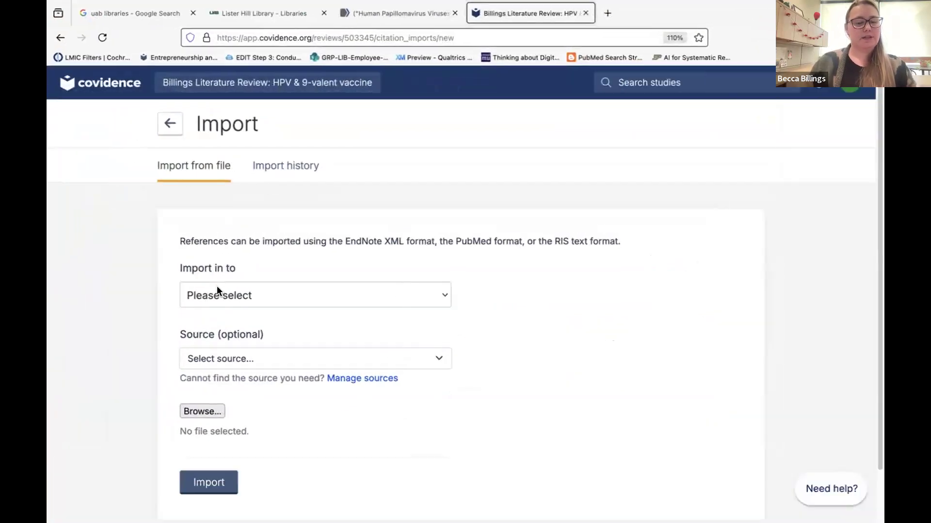
Set 'Import in to' to Screen and look over the source list without choosing.
{"action": "left_click", "coordinate": [217, 289]}
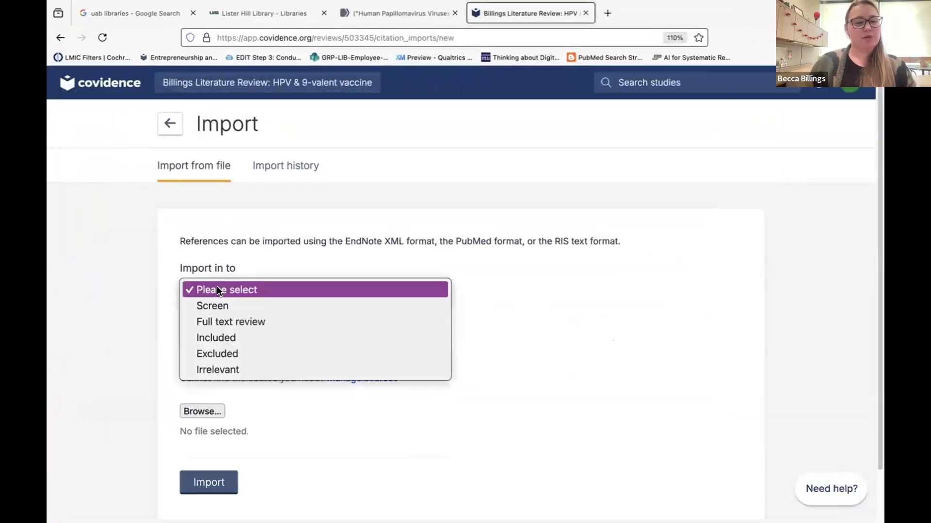
{"action": "left_click", "coordinate": [235, 306]}
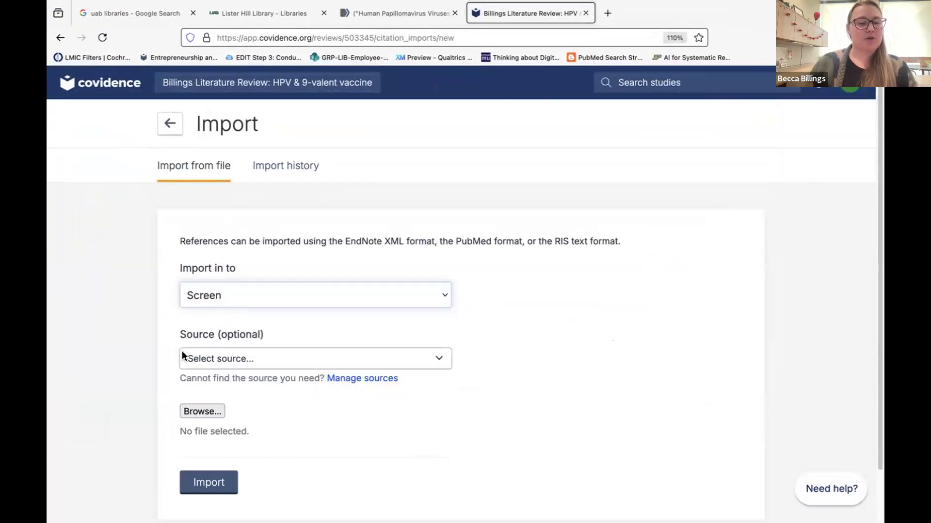
{"action": "left_click", "coordinate": [275, 359]}
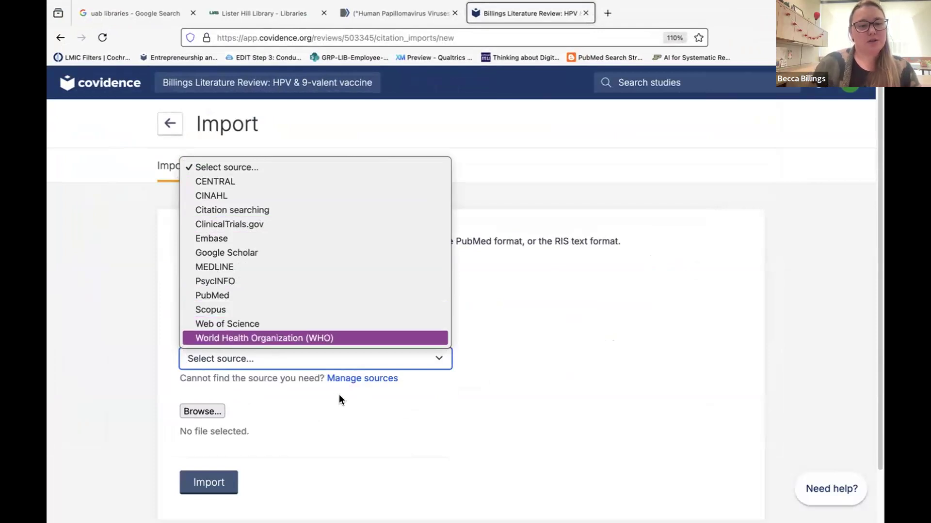
{"action": "left_click", "coordinate": [349, 383]}
Add 'Sociological Abstracts' as a new source under Manage sources.
{"action": "left_click", "coordinate": [349, 383]}
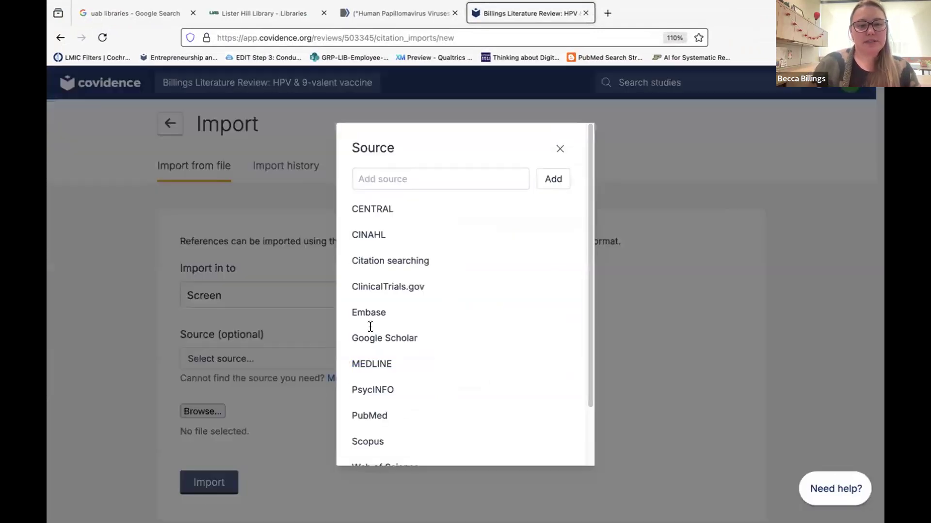
{"action": "left_click", "coordinate": [412, 169]}
{"action": "type", "text": "LOC"}
{"action": "key", "text": "BackSpace"}
{"action": "key", "text": "BackSpace"}
{"action": "key", "text": "BackSpace"}
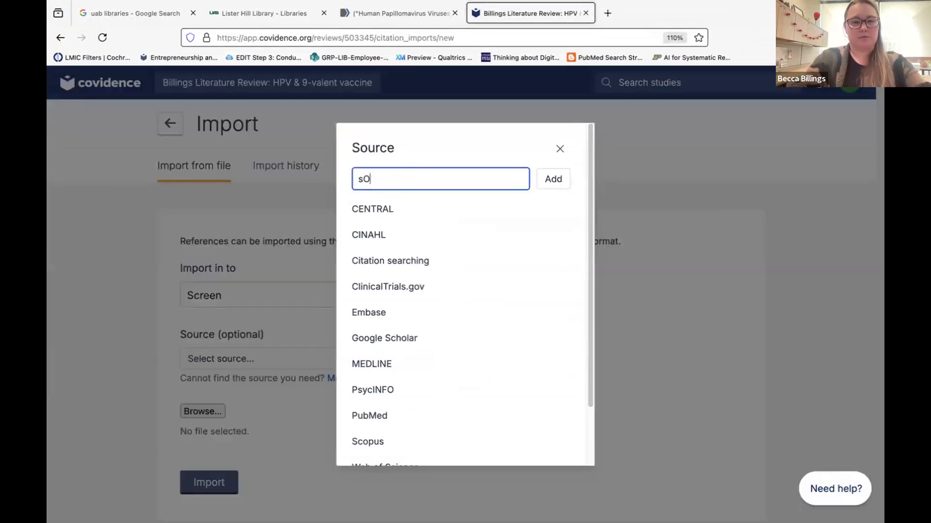
{"action": "type", "text": "Sociolog"}
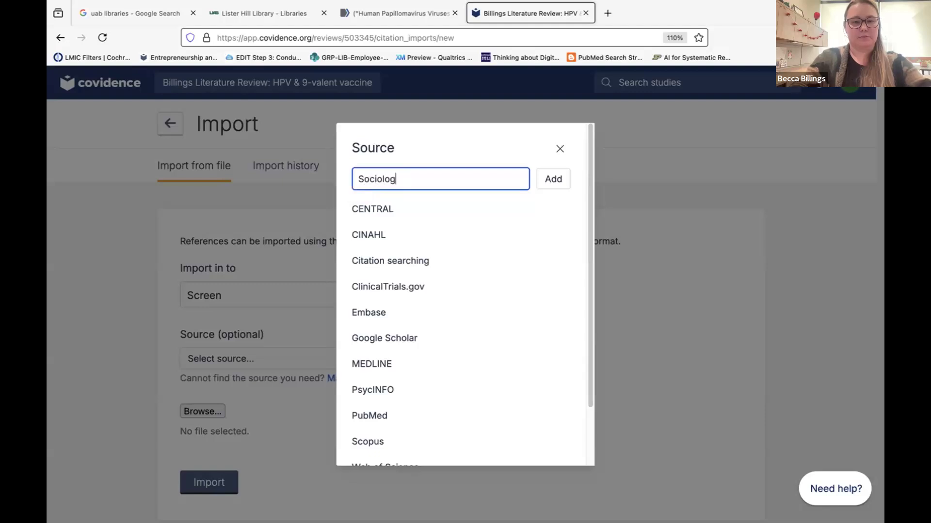
{"action": "type", "text": "ical Abstrcts"}
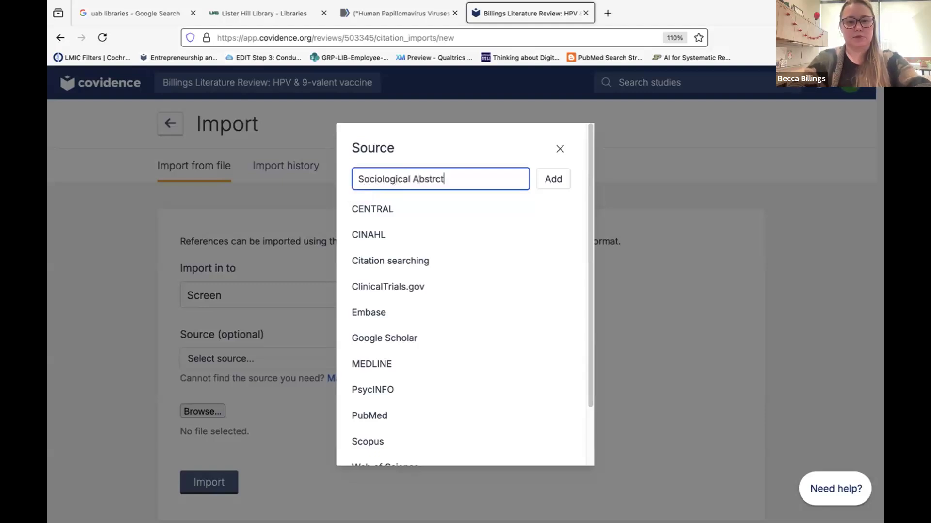
{"action": "key", "text": "BackSpace"}
{"action": "key", "text": "BackSpace"}
{"action": "key", "text": "BackSpace"}
{"action": "type", "text": "acts"}
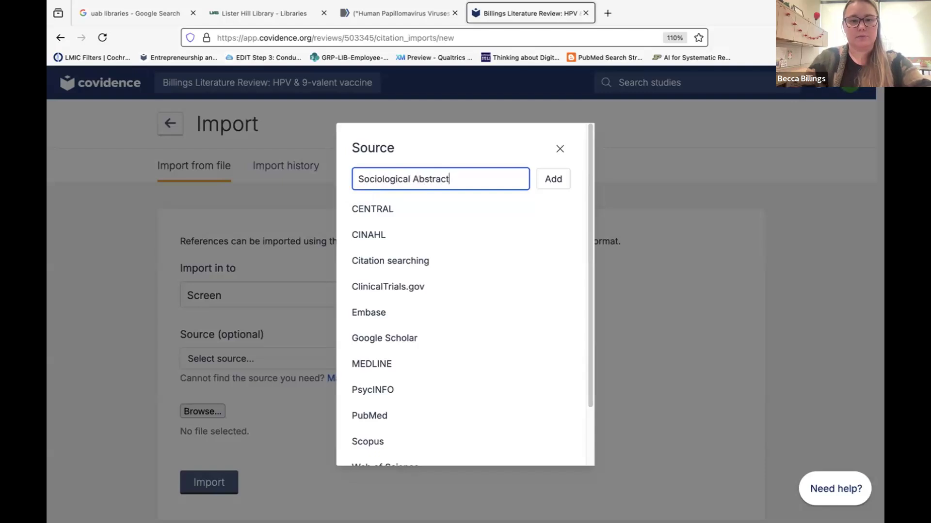
{"action": "left_click", "coordinate": [548, 179]}
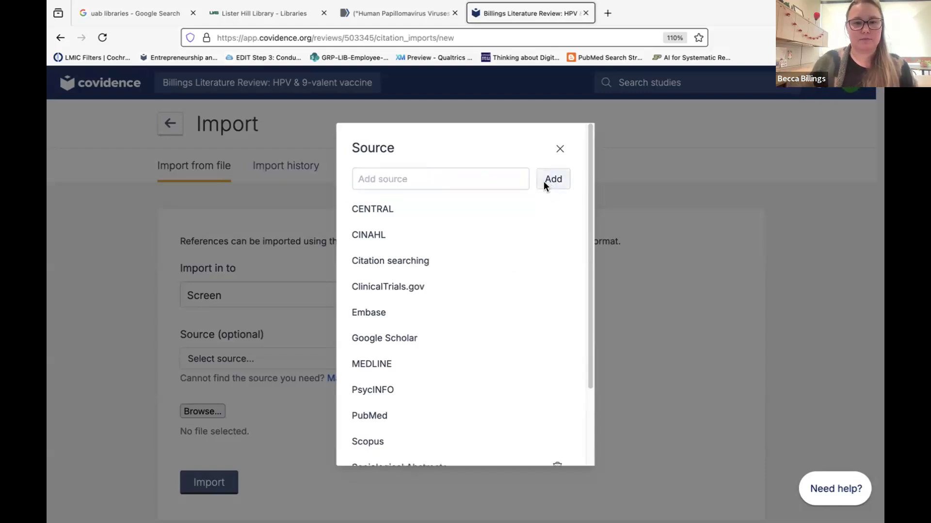
Close the source manager and choose PubMed as the import source.
{"action": "left_click", "coordinate": [560, 145]}
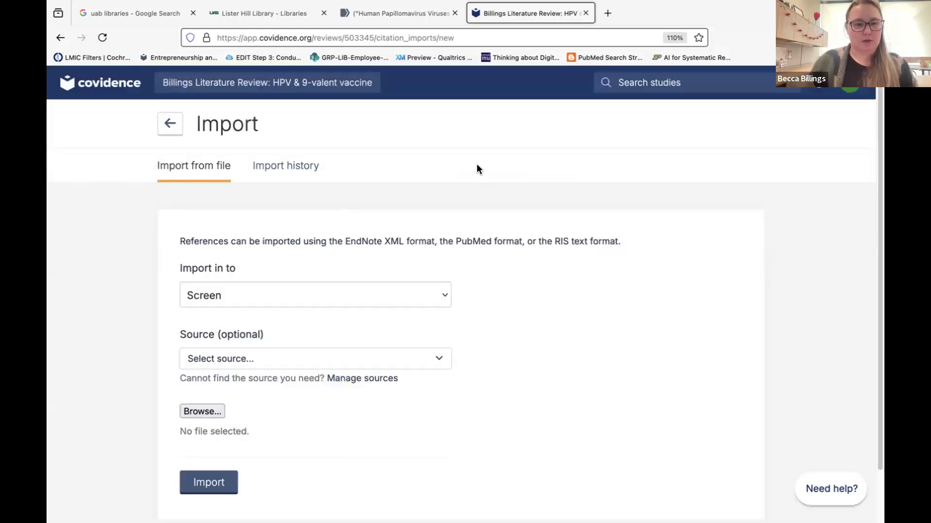
{"action": "left_click", "coordinate": [203, 357]}
{"action": "left_click", "coordinate": [217, 280]}
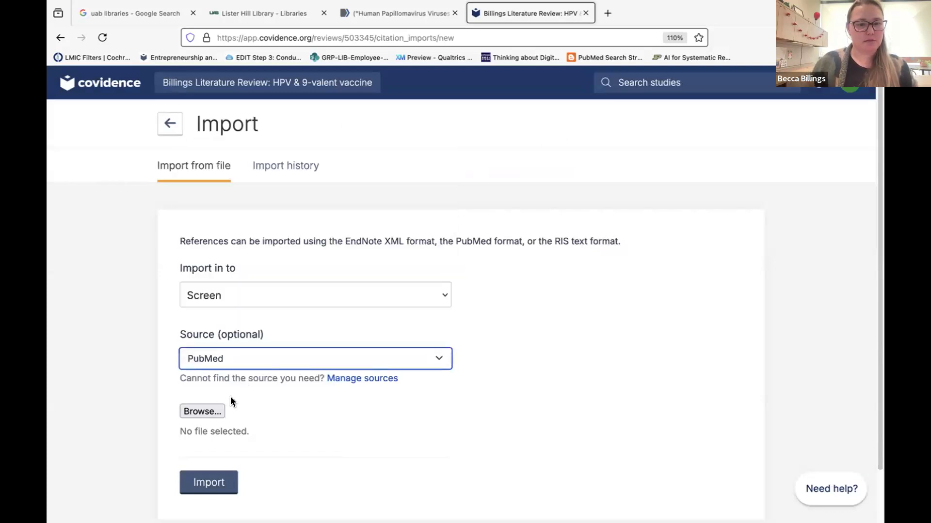
Upload the exported PubMed XML file and expand the import history showing 114 studies, no duplicates.
{"action": "left_click", "coordinate": [209, 409]}
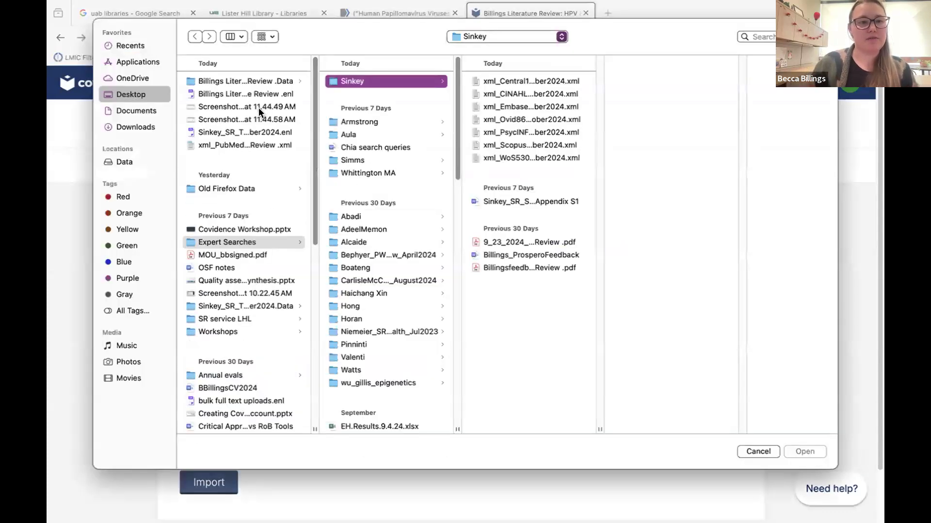
{"action": "left_click", "coordinate": [225, 144]}
{"action": "left_click", "coordinate": [790, 451]}
{"action": "left_click", "coordinate": [198, 483]}
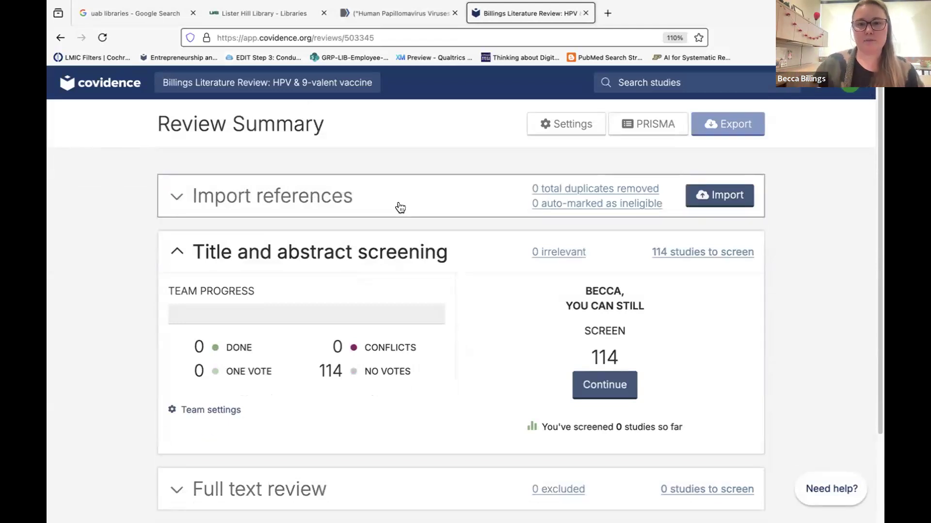
{"action": "left_click", "coordinate": [410, 190]}
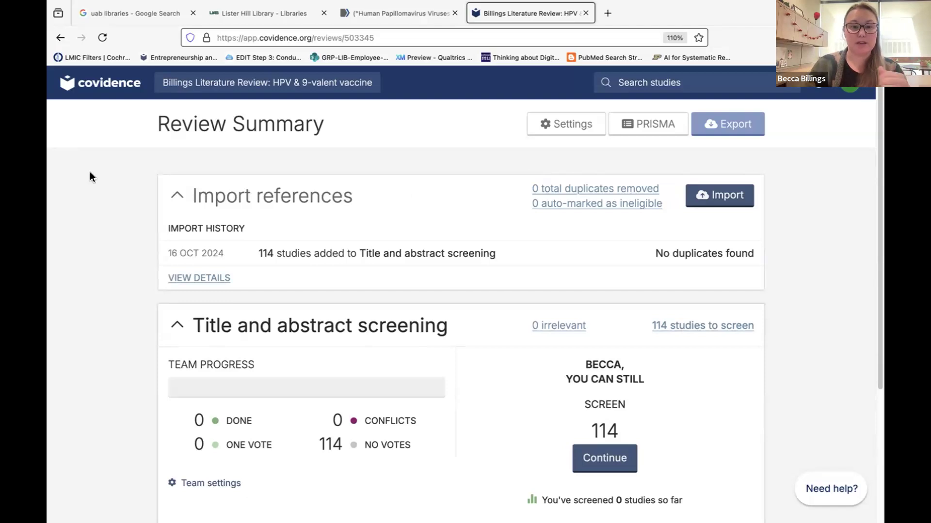
Undo the PubMed XML import of 114 references from its import details, confirming the removal.
{"action": "left_click", "coordinate": [183, 278]}
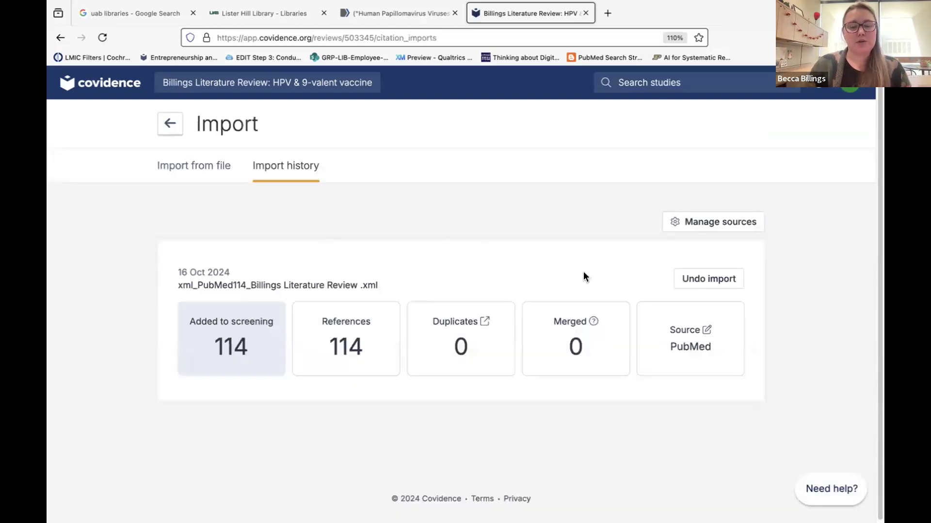
{"action": "left_click", "coordinate": [709, 277]}
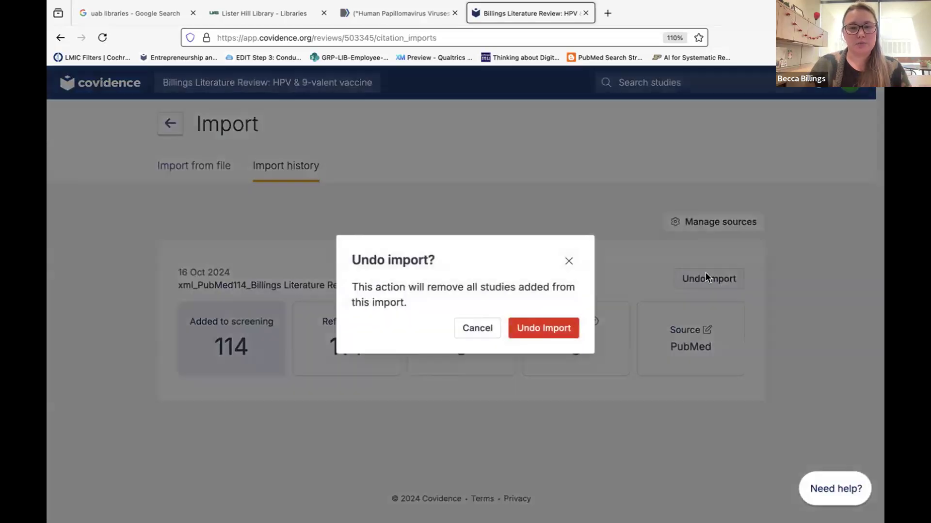
{"action": "left_click", "coordinate": [531, 327]}
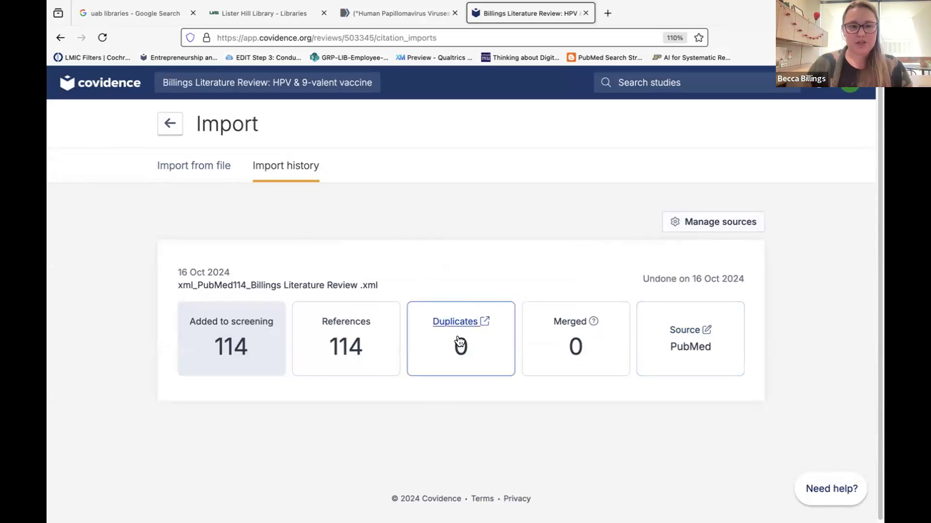
Change the undone import's recorded source to ClinicalTrials.gov and save it.
{"action": "left_click", "coordinate": [702, 221]}
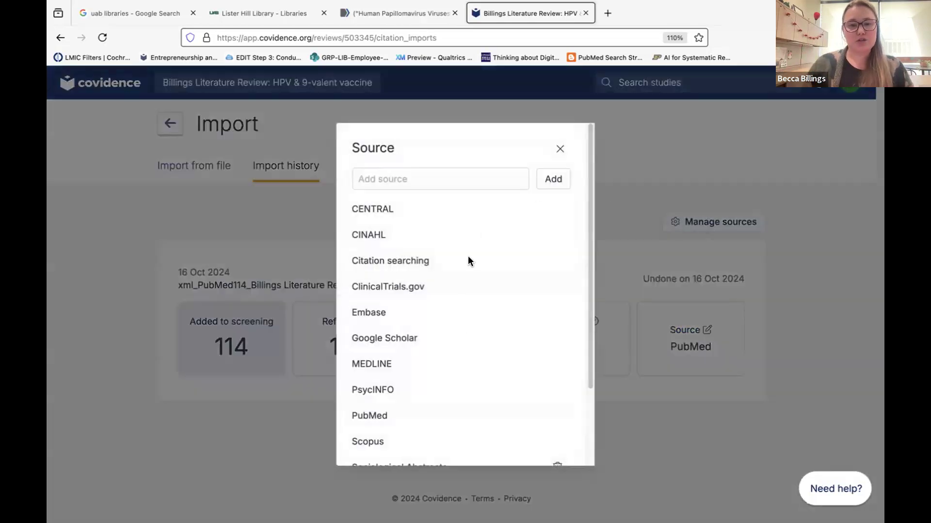
{"action": "left_click", "coordinate": [560, 151]}
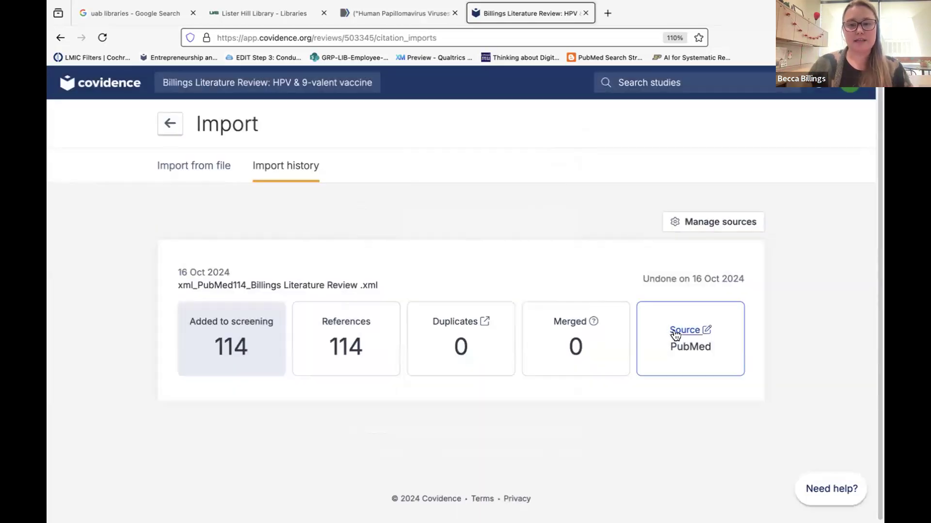
{"action": "left_click", "coordinate": [676, 330]}
{"action": "left_click", "coordinate": [525, 412]}
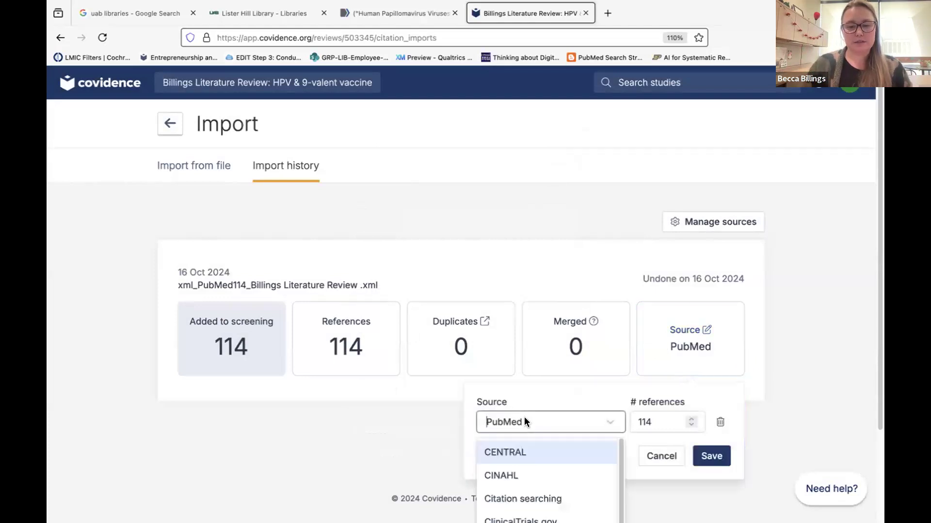
{"action": "scroll", "coordinate": [524, 416], "scroll_direction": "down", "scroll_amount": 2}
{"action": "left_click", "coordinate": [511, 408]}
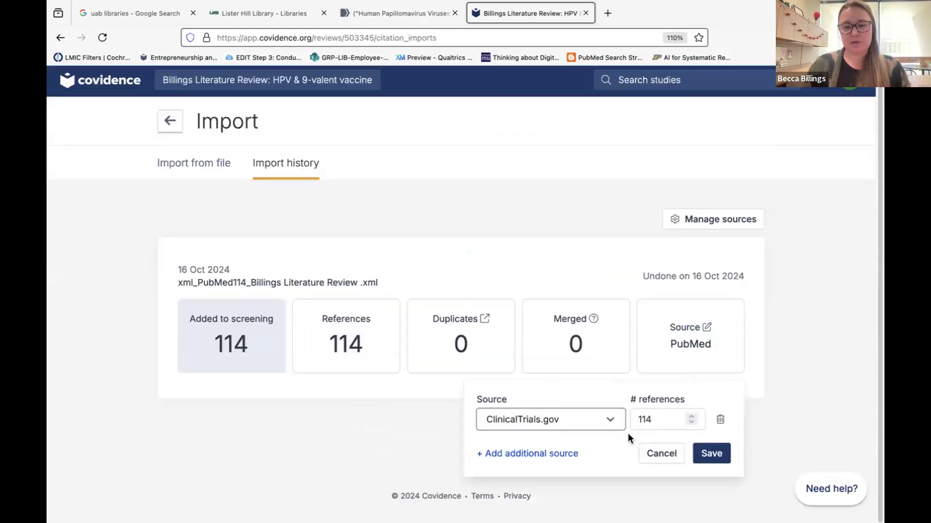
{"action": "left_click", "coordinate": [711, 450]}
Set the import's source back to PubMed, save, and return to the Review Summary.
{"action": "left_click", "coordinate": [683, 327]}
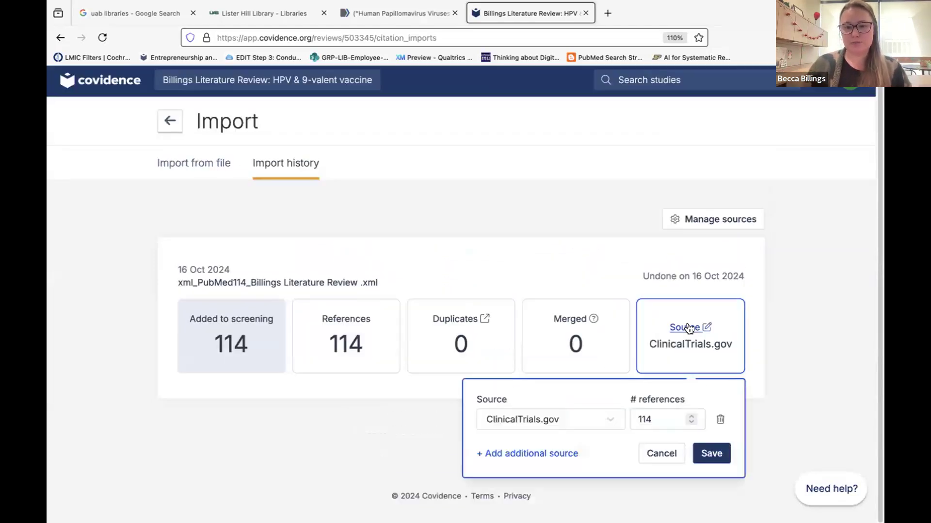
{"action": "left_click", "coordinate": [543, 409]}
{"action": "scroll", "coordinate": [542, 412], "scroll_direction": "down", "scroll_amount": 2}
{"action": "scroll", "coordinate": [516, 451], "scroll_direction": "down", "scroll_amount": 3}
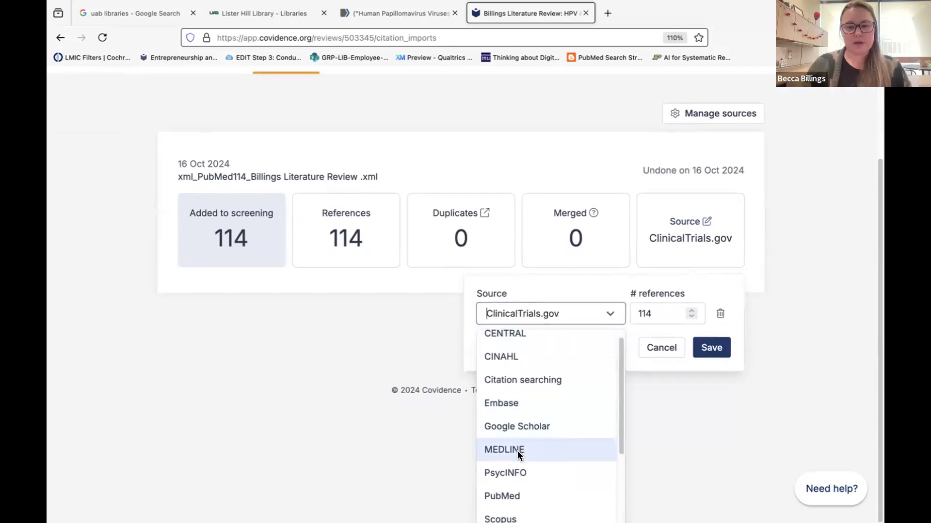
{"action": "left_click", "coordinate": [511, 454]}
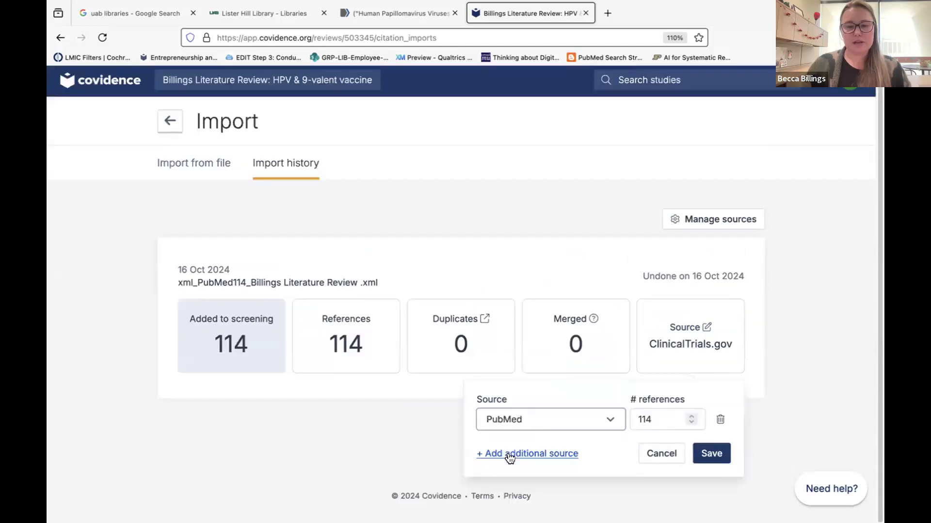
{"action": "left_click", "coordinate": [709, 456]}
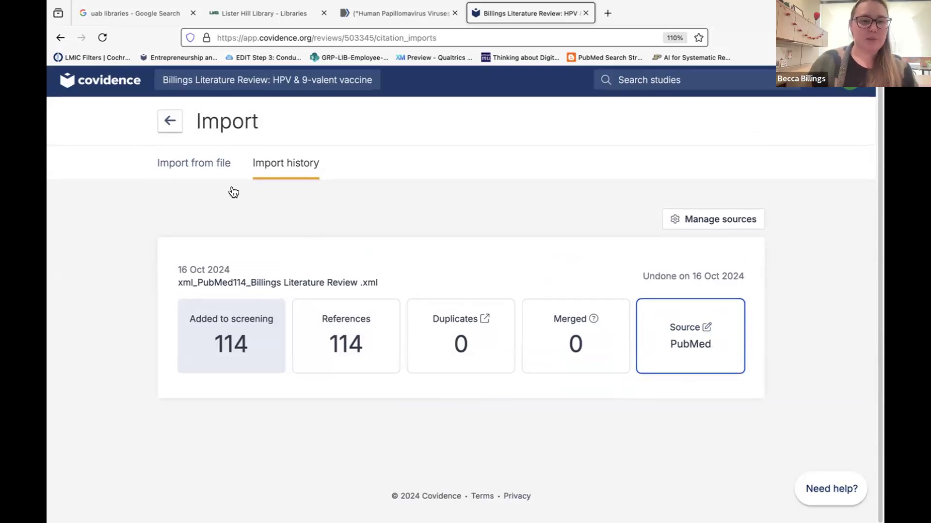
{"action": "left_click", "coordinate": [169, 122]}
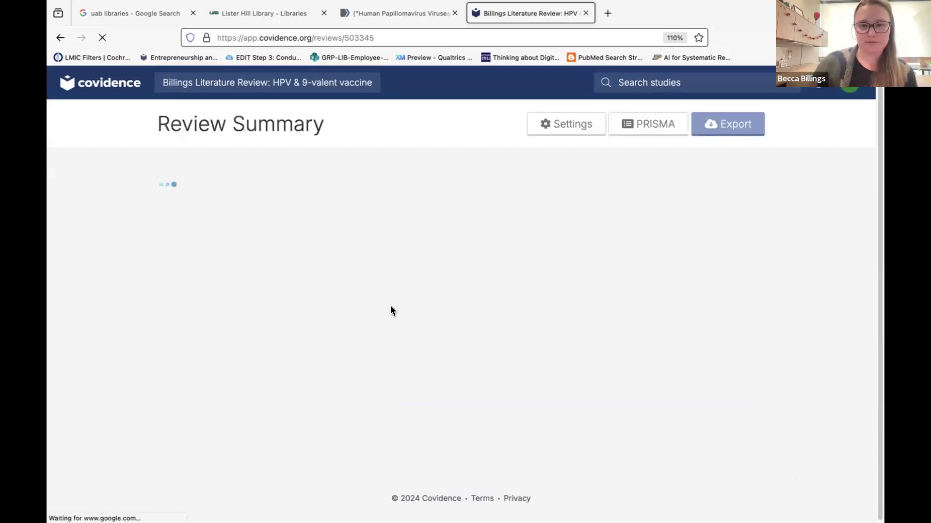
Import the xml_PubMed114 file into Screen with PubMed as the source.
{"action": "left_click", "coordinate": [725, 198]}
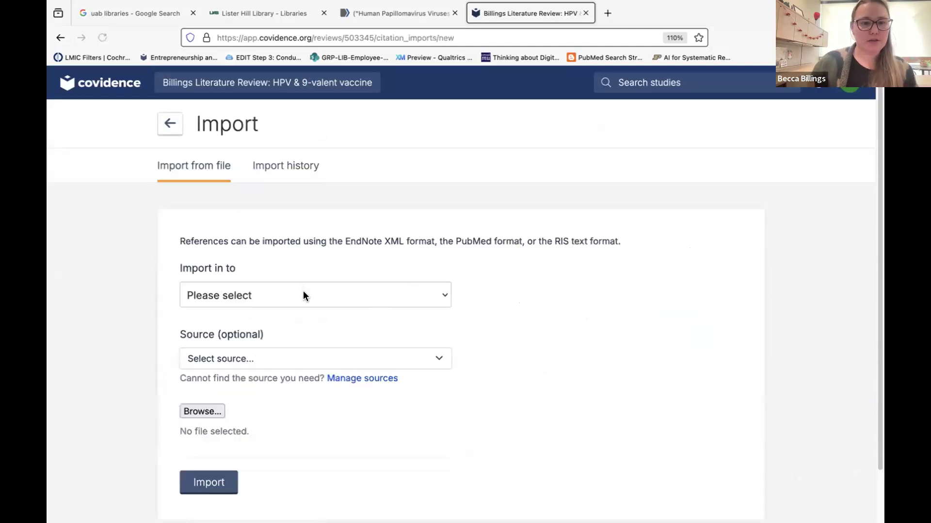
{"action": "left_click", "coordinate": [302, 295]}
{"action": "left_click", "coordinate": [293, 305]}
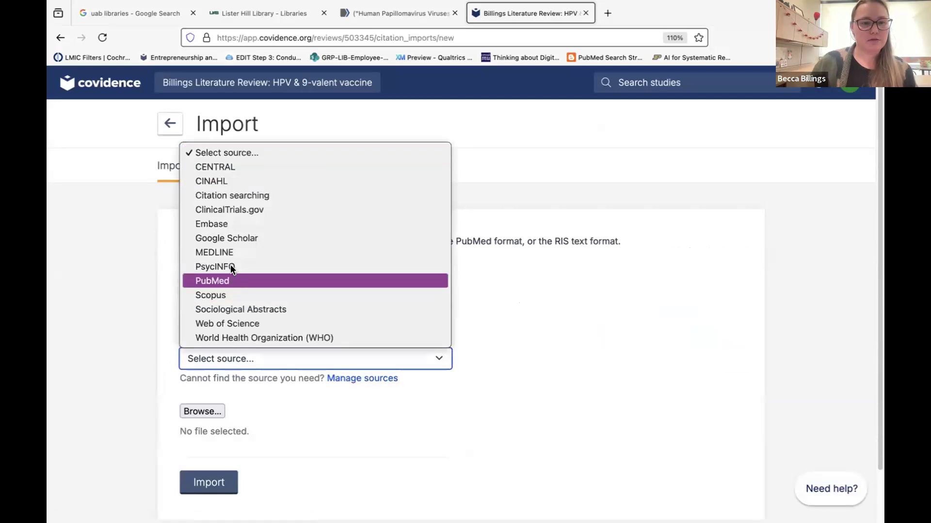
{"action": "left_click", "coordinate": [226, 279]}
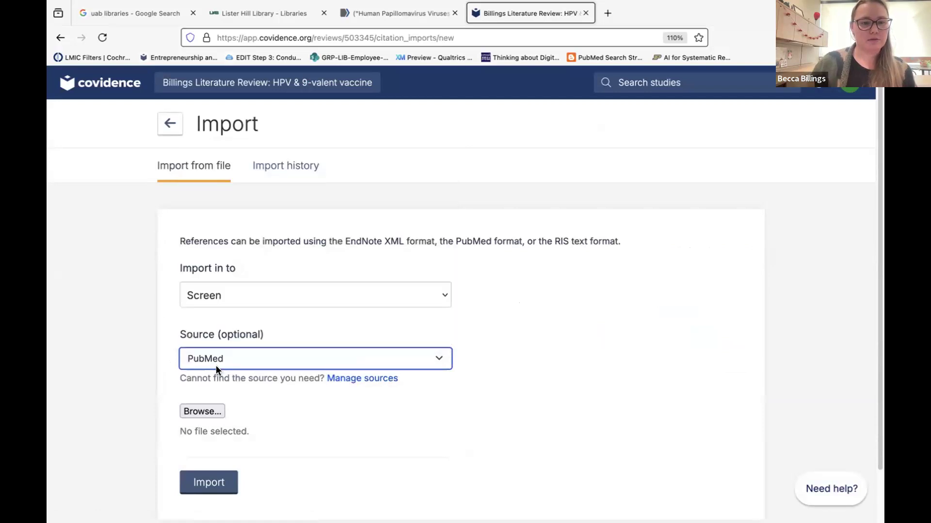
{"action": "left_click", "coordinate": [199, 411]}
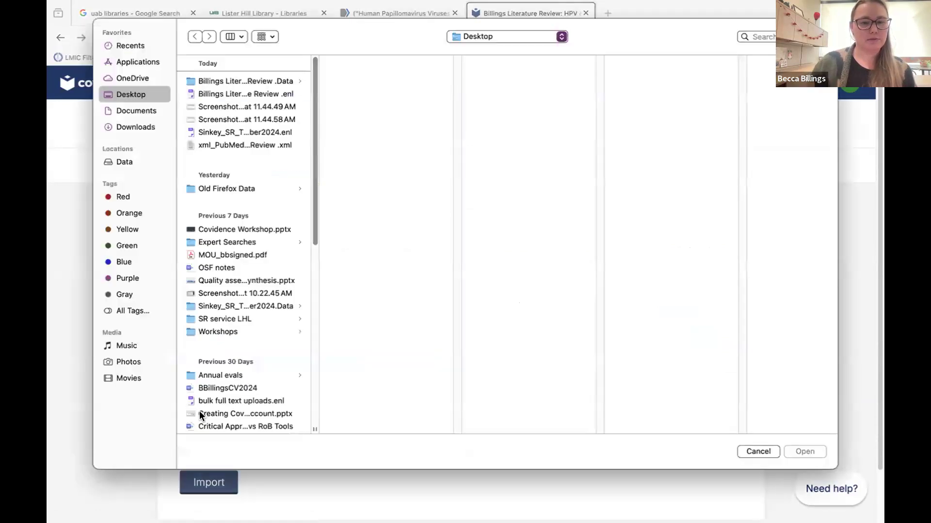
{"action": "left_click", "coordinate": [218, 145]}
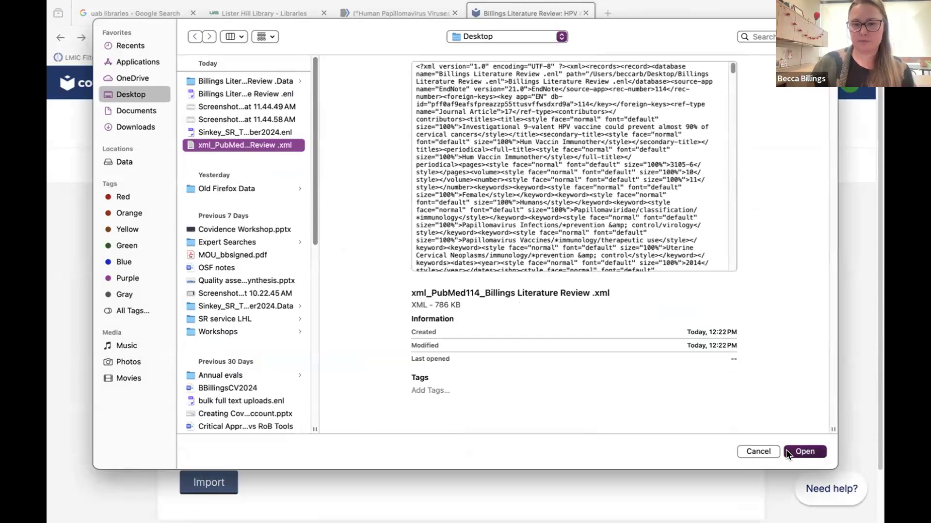
{"action": "left_click", "coordinate": [805, 451]}
{"action": "left_click", "coordinate": [217, 482]}
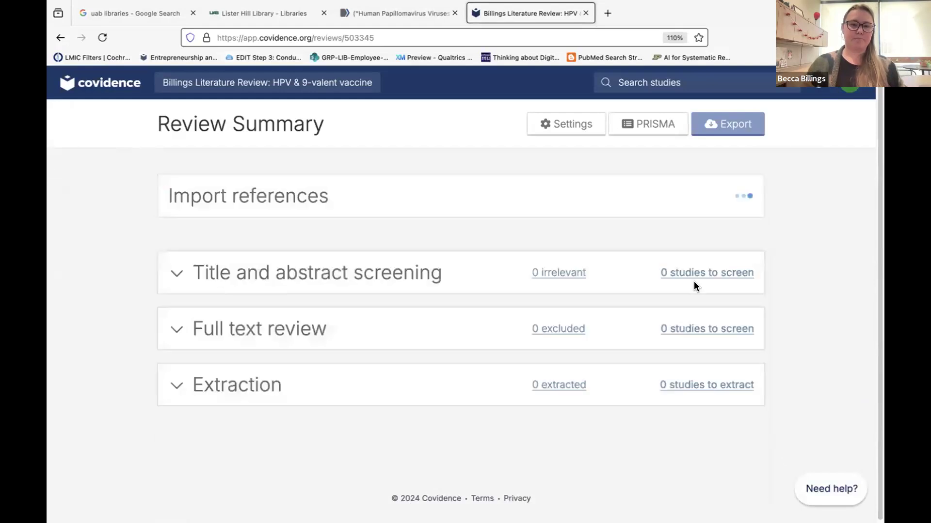
Set reviewers required for data extraction to 1, save the settings, and go back.
{"action": "left_click", "coordinate": [562, 134]}
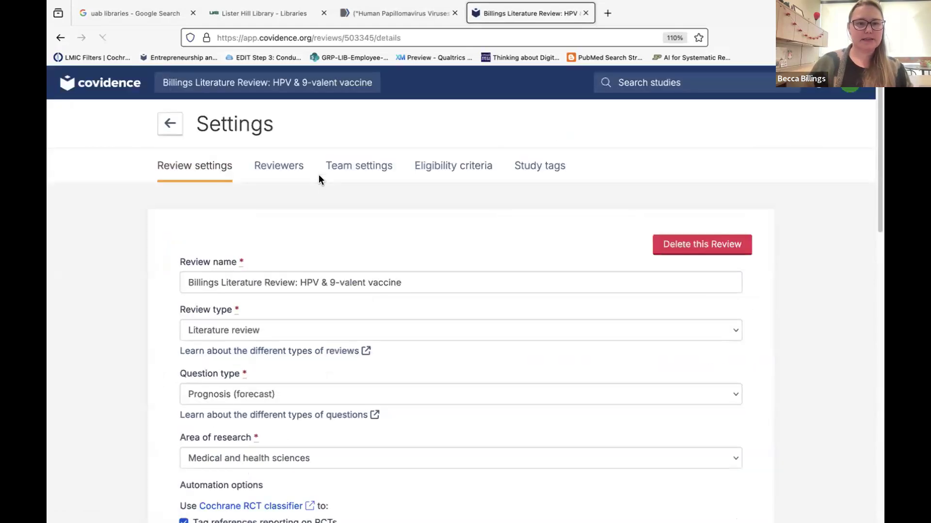
{"action": "scroll", "coordinate": [263, 388], "scroll_direction": "down", "scroll_amount": 8}
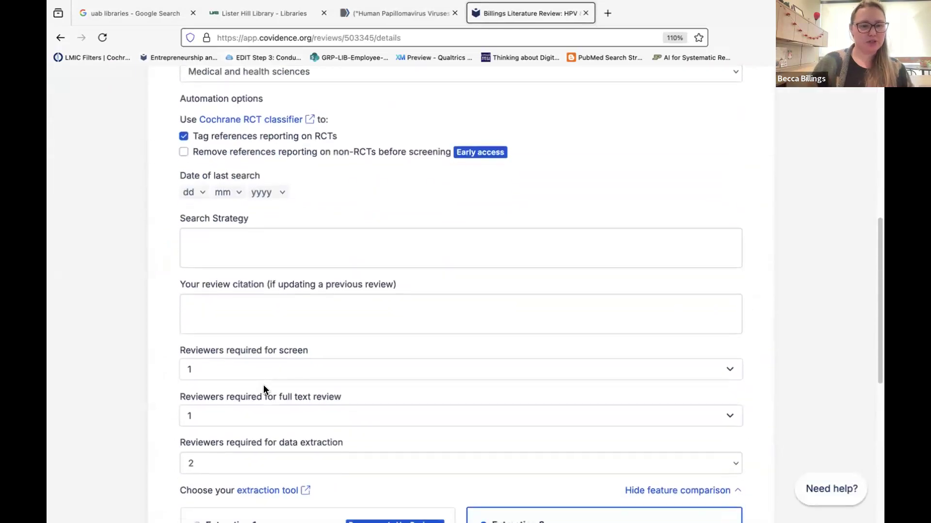
{"action": "scroll", "coordinate": [263, 384], "scroll_direction": "down", "scroll_amount": 2}
{"action": "left_click", "coordinate": [246, 372]}
{"action": "left_click", "coordinate": [231, 356]}
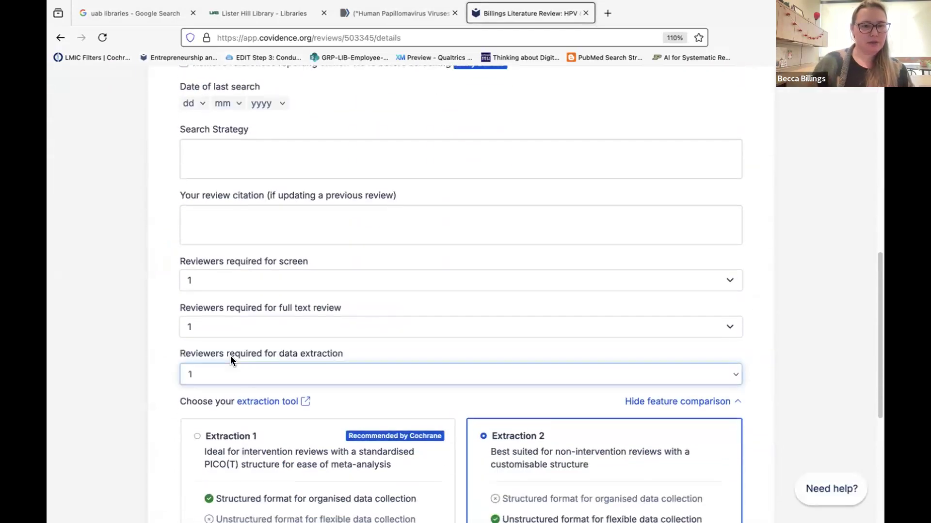
{"action": "scroll", "coordinate": [242, 388], "scroll_direction": "down", "scroll_amount": 3}
{"action": "scroll", "coordinate": [223, 416], "scroll_direction": "down", "scroll_amount": 3}
{"action": "left_click", "coordinate": [202, 421]}
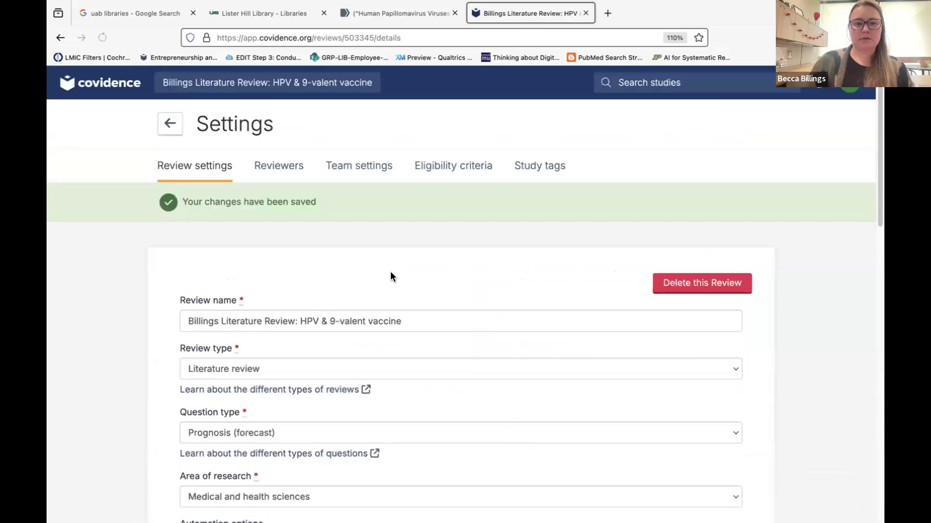
{"action": "left_click", "coordinate": [166, 125]}
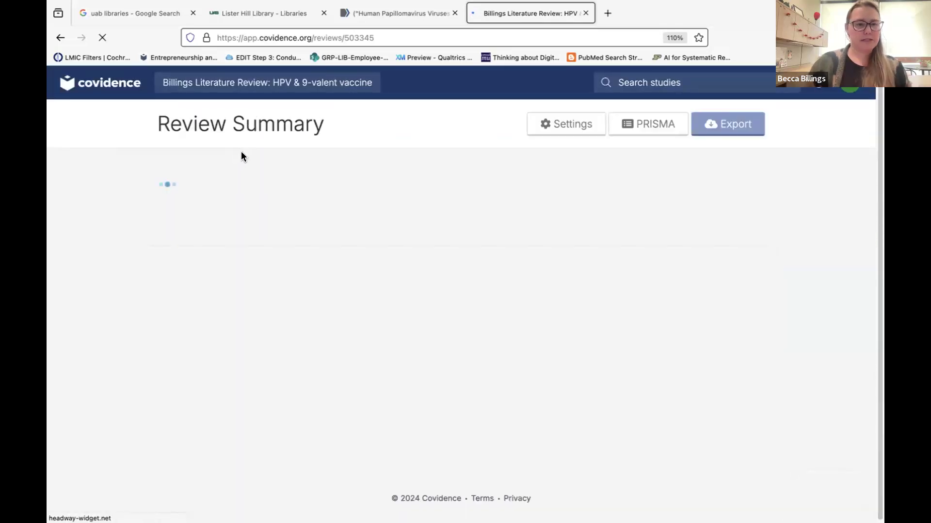
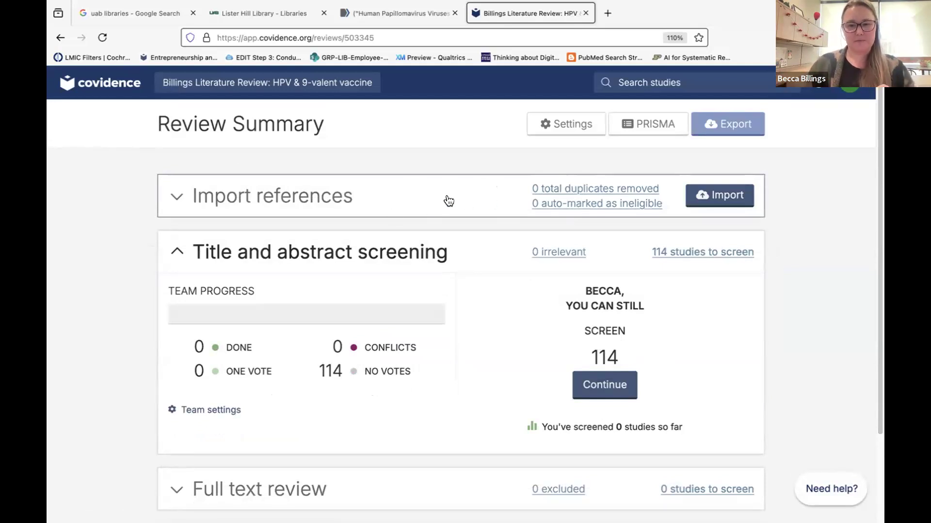
From the review summary, look over the removed duplicates, the screening list and the irrelevant references.
{"action": "left_click", "coordinate": [584, 190]}
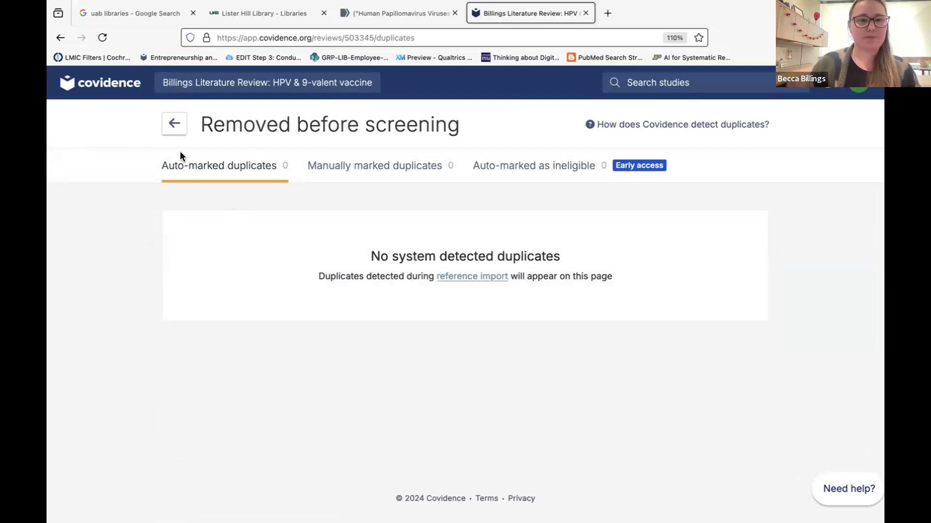
{"action": "left_click", "coordinate": [174, 123]}
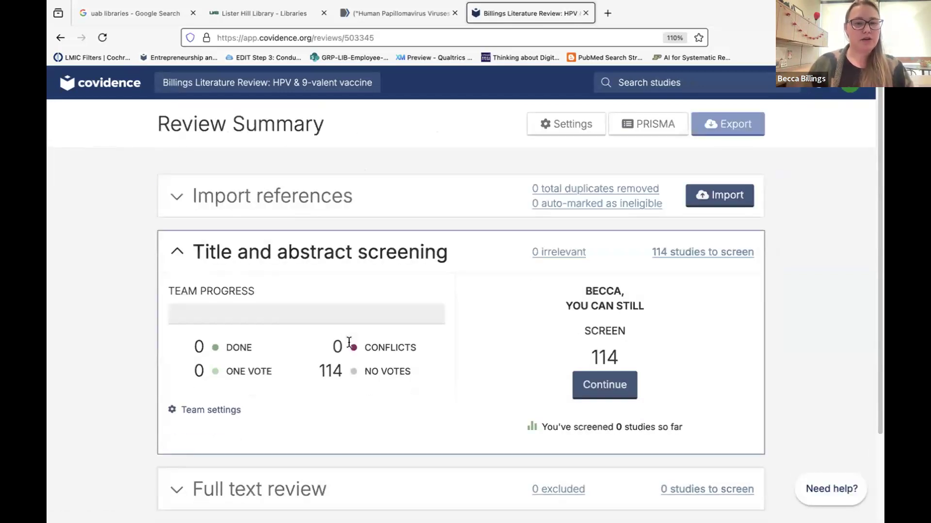
{"action": "scroll", "coordinate": [349, 342], "scroll_direction": "down", "scroll_amount": 2}
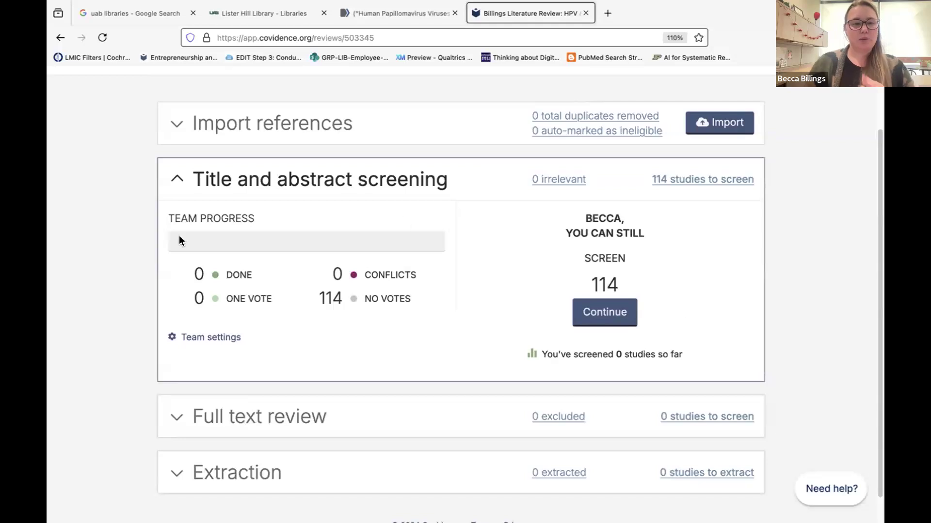
{"action": "left_click", "coordinate": [605, 316]}
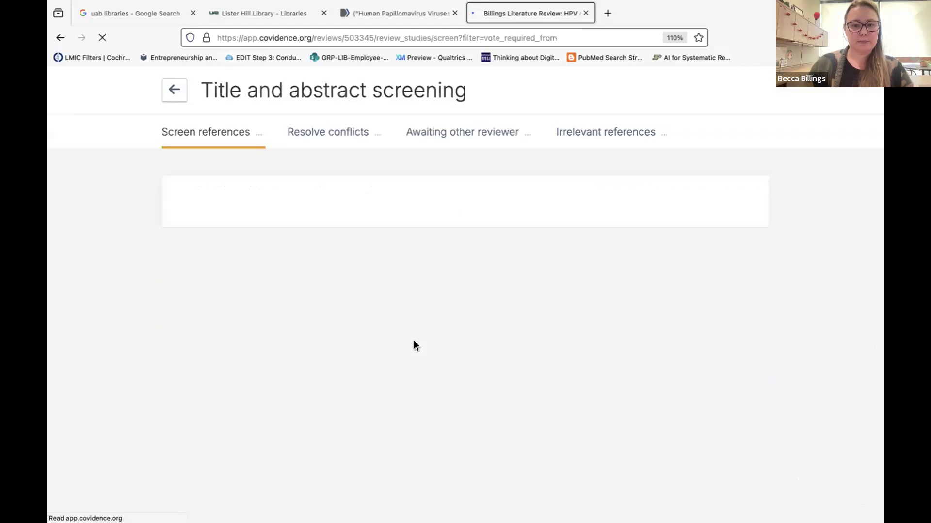
{"action": "left_click", "coordinate": [169, 126]}
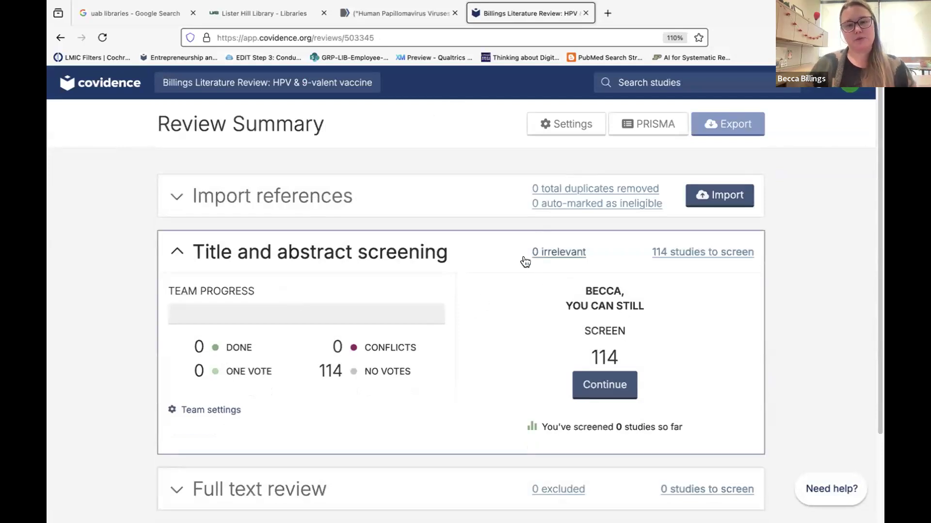
{"action": "left_click", "coordinate": [542, 254]}
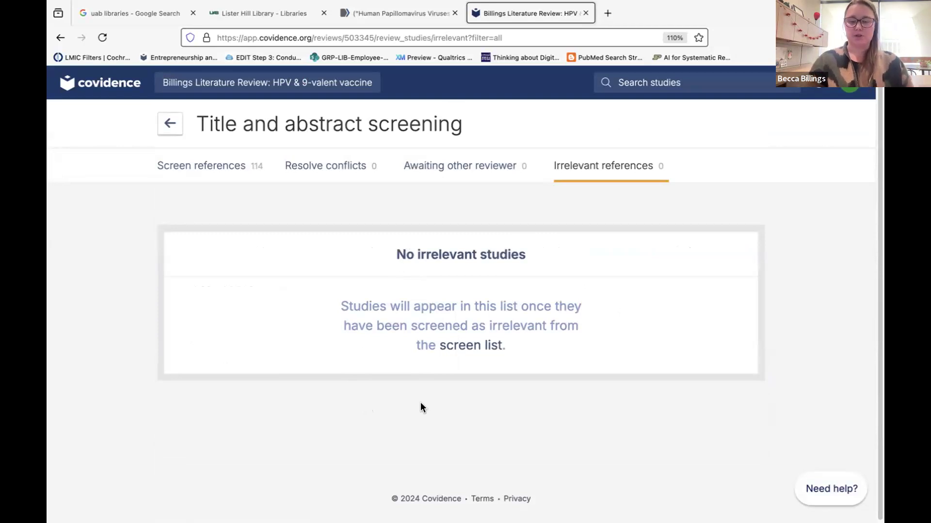
{"action": "left_click", "coordinate": [170, 124]}
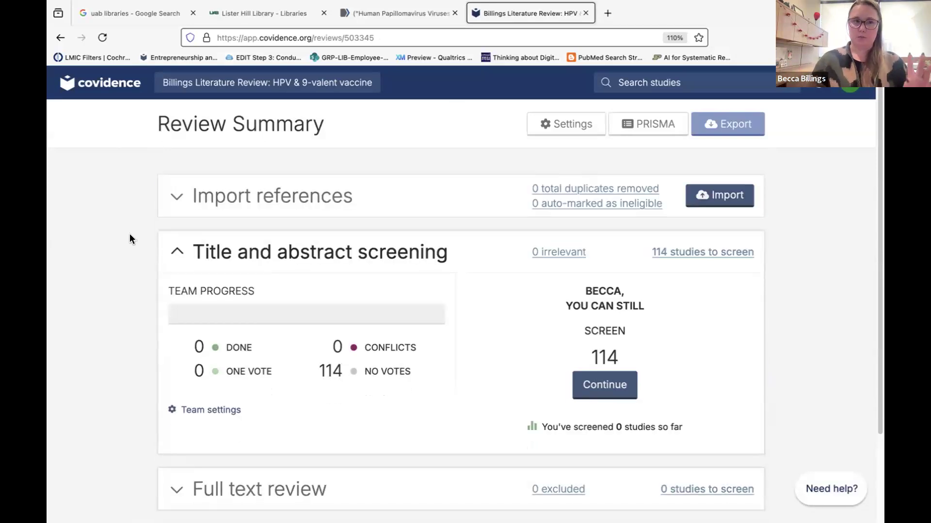
{"action": "scroll", "coordinate": [283, 324], "scroll_direction": "down", "scroll_amount": 2}
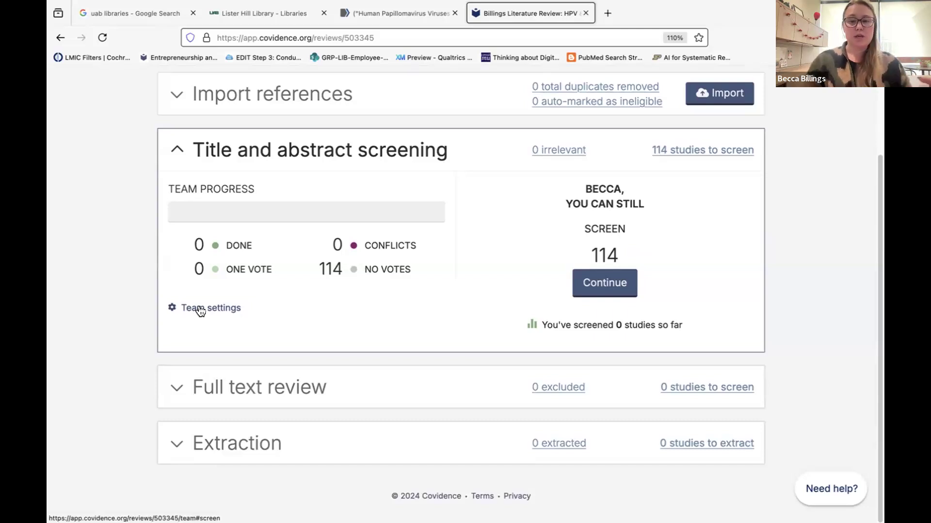
Start title and abstract screening, mark Kazlouskaya 2019 as a duplicate, and open the eligibility criteria settings.
{"action": "left_click", "coordinate": [588, 283]}
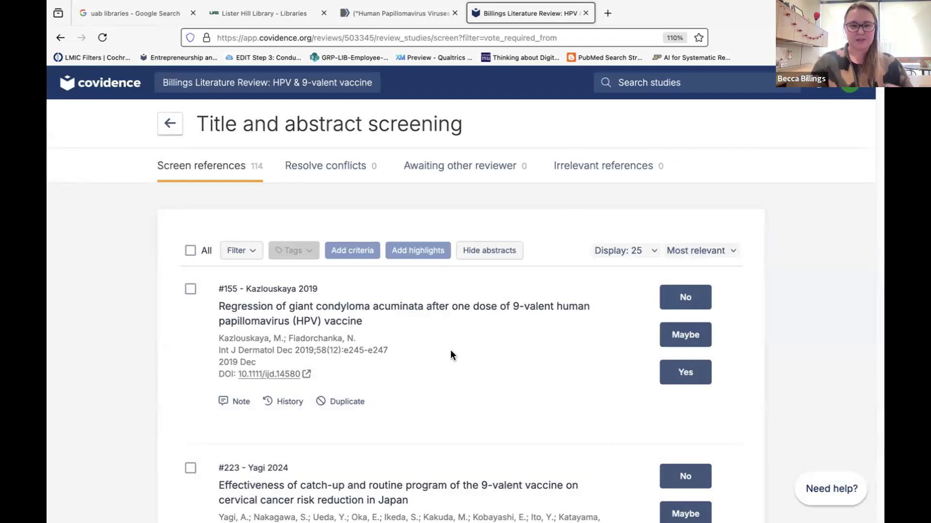
{"action": "scroll", "coordinate": [418, 352], "scroll_direction": "down", "scroll_amount": 2}
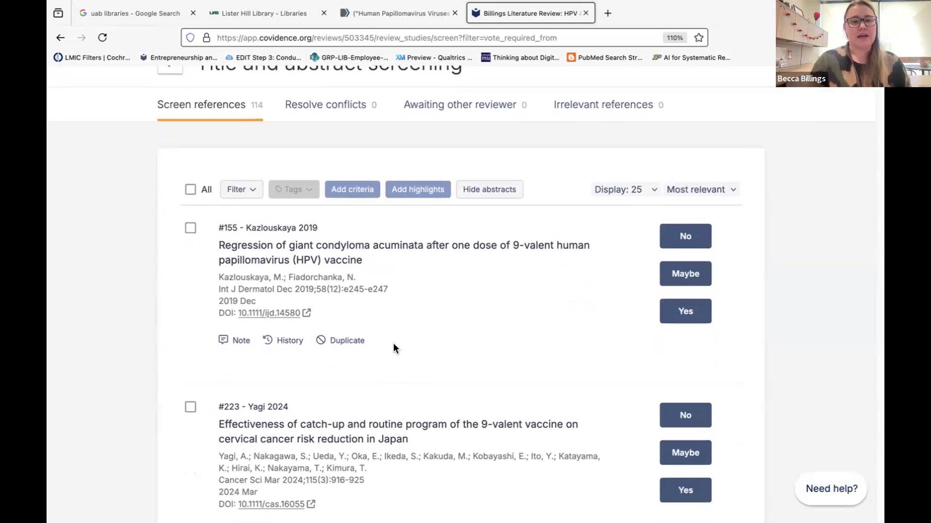
{"action": "left_click", "coordinate": [349, 340]}
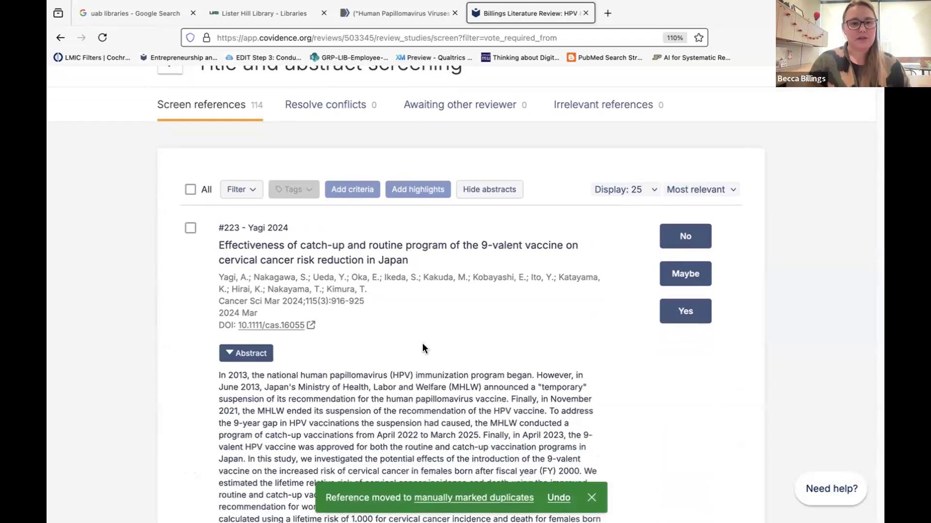
{"action": "scroll", "coordinate": [423, 343], "scroll_direction": "down", "scroll_amount": 1}
{"action": "scroll", "coordinate": [422, 343], "scroll_direction": "up", "scroll_amount": 1}
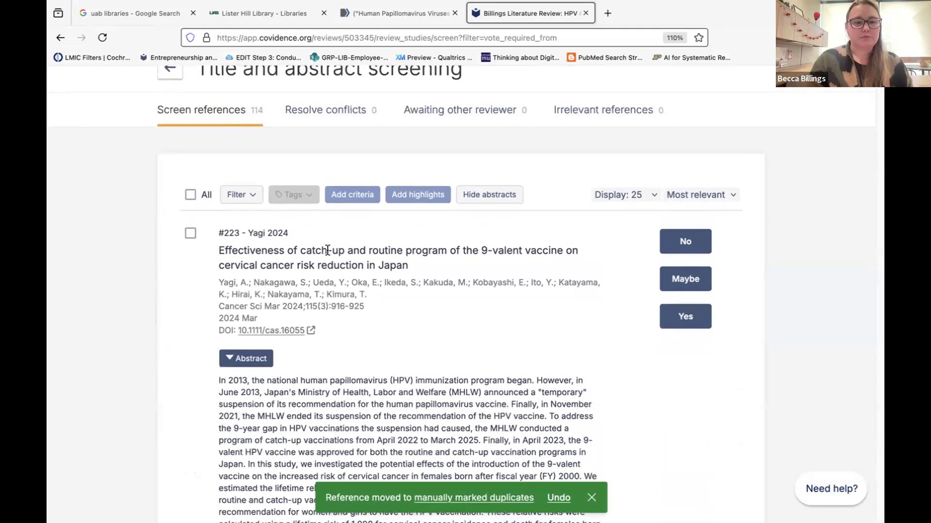
{"action": "scroll", "coordinate": [397, 337], "scroll_direction": "down", "scroll_amount": 4}
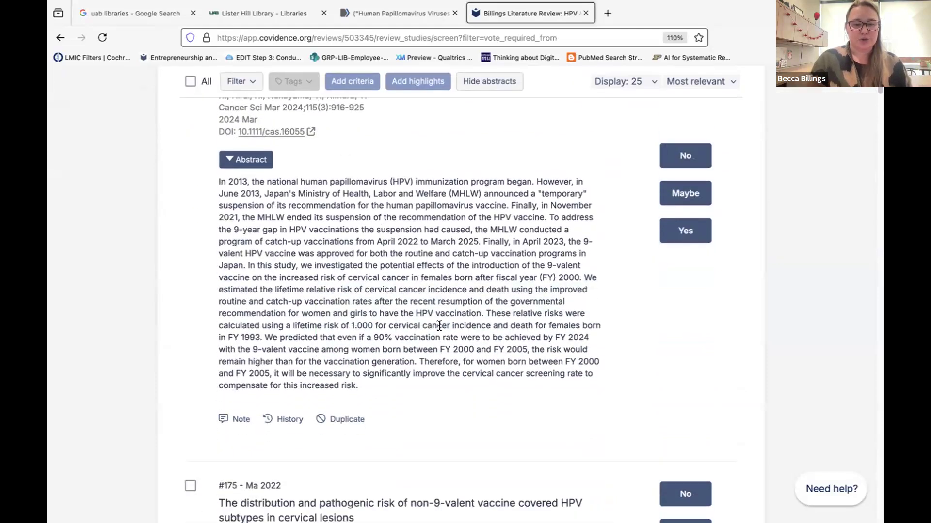
{"action": "scroll", "coordinate": [333, 135], "scroll_direction": "up", "scroll_amount": 2}
{"action": "scroll", "coordinate": [406, 295], "scroll_direction": "up", "scroll_amount": 3}
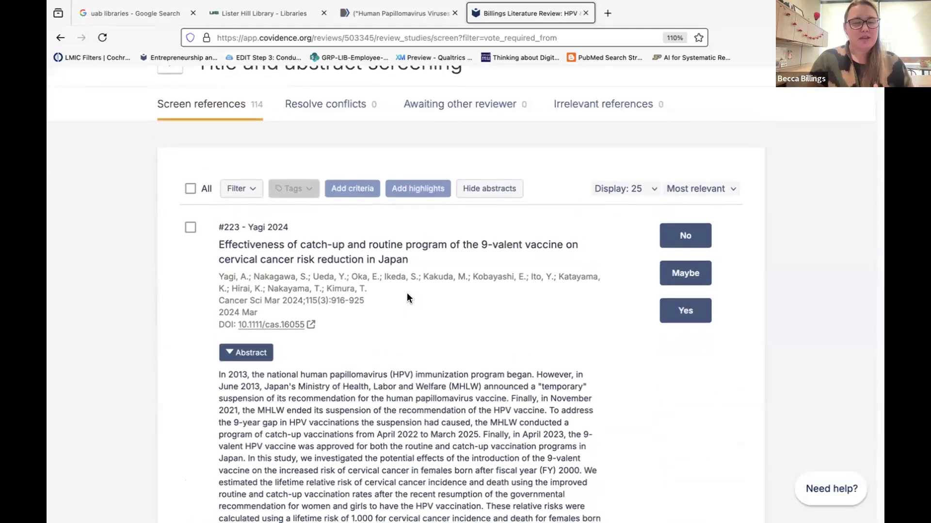
{"action": "left_click", "coordinate": [403, 191]}
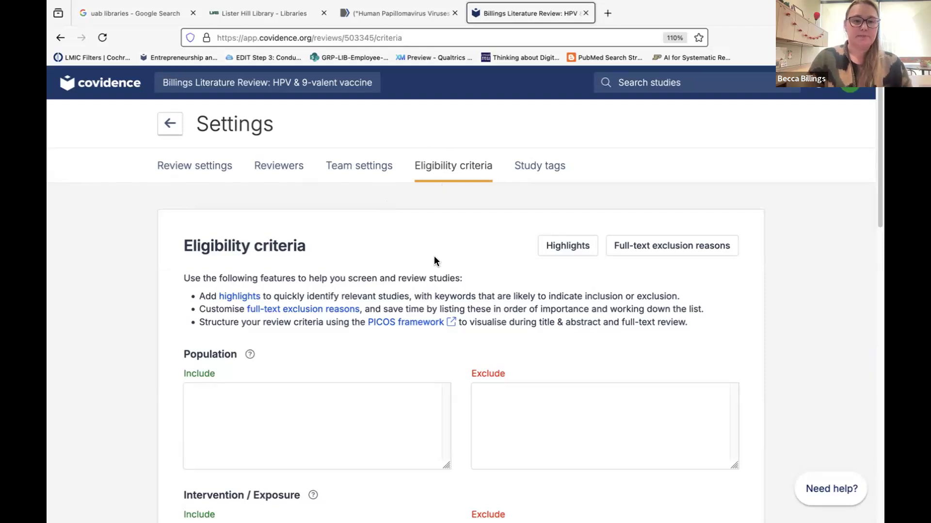
Add the terms HPV and 9-valent to the Inclusion highlight keywords, then close the highlights manager.
{"action": "scroll", "coordinate": [435, 260], "scroll_direction": "down", "scroll_amount": 2}
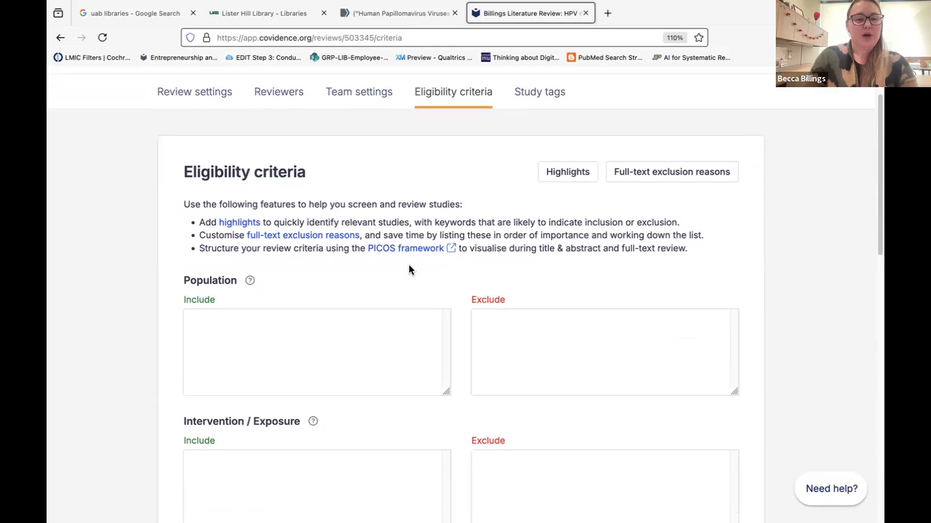
{"action": "left_click", "coordinate": [560, 173]}
{"action": "left_click", "coordinate": [309, 180]}
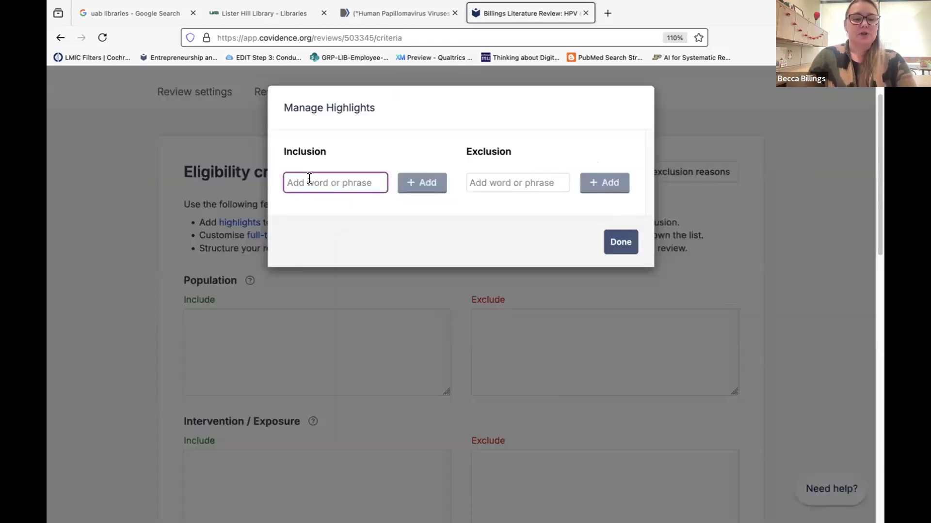
{"action": "type", "text": "HPV"}
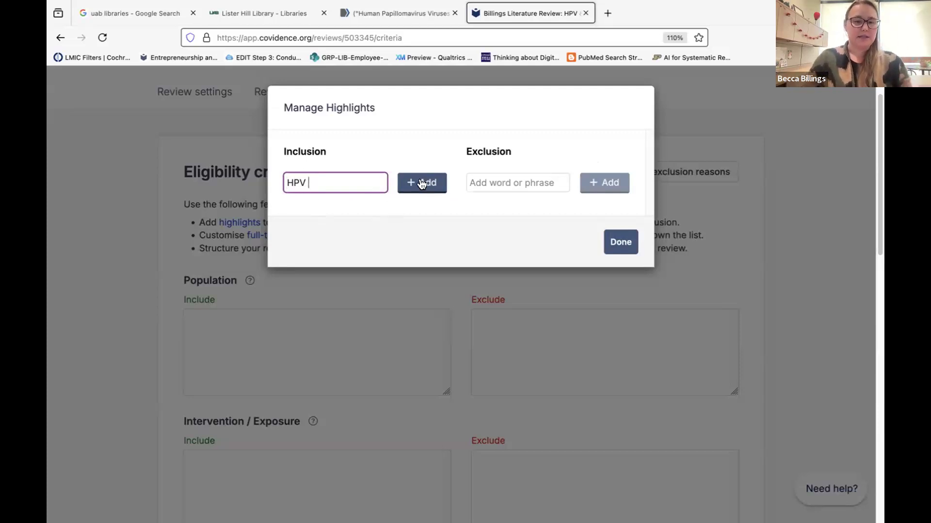
{"action": "left_click", "coordinate": [481, 180]}
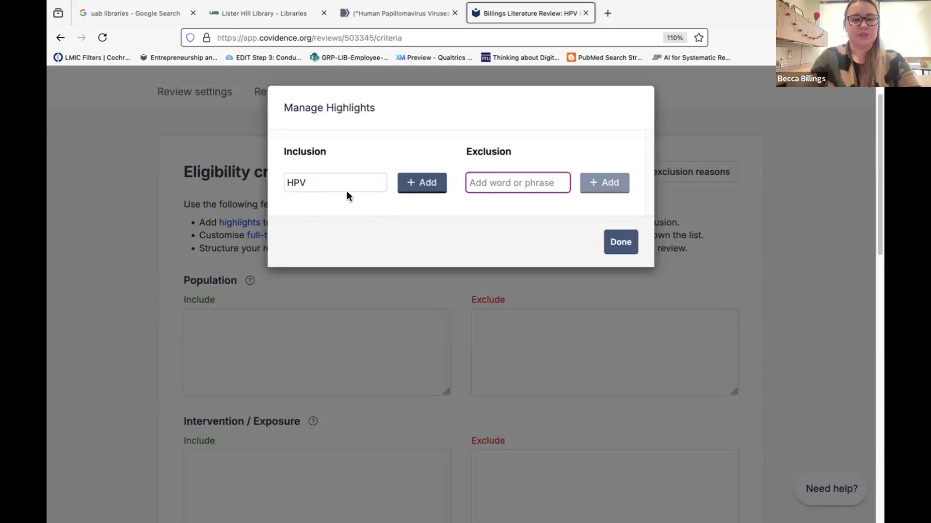
{"action": "left_click", "coordinate": [431, 185]}
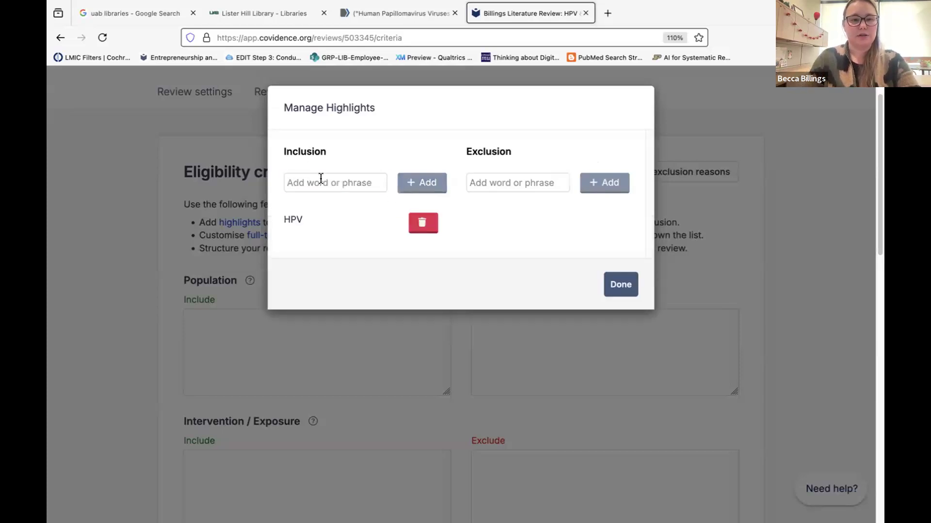
{"action": "left_click", "coordinate": [320, 179]}
{"action": "type", "text": "9-valent"}
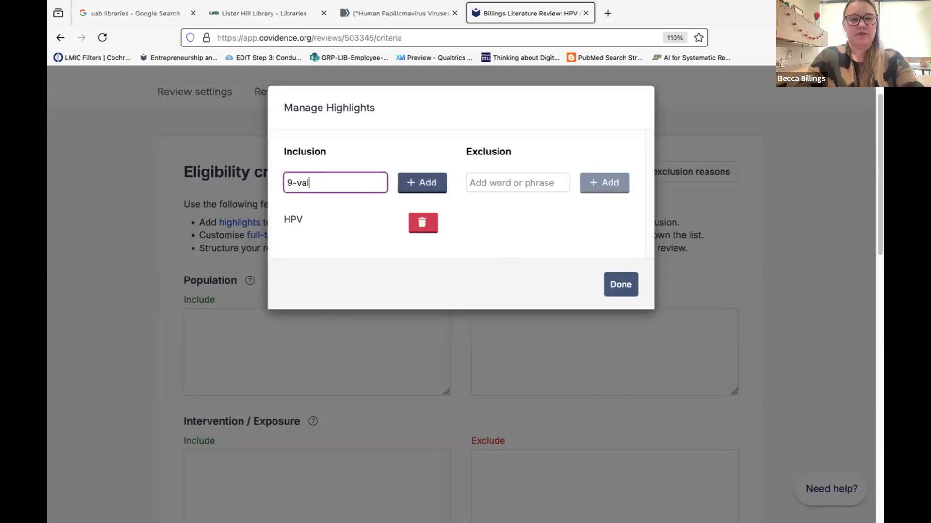
{"action": "left_click", "coordinate": [413, 180]}
{"action": "left_click", "coordinate": [618, 315]}
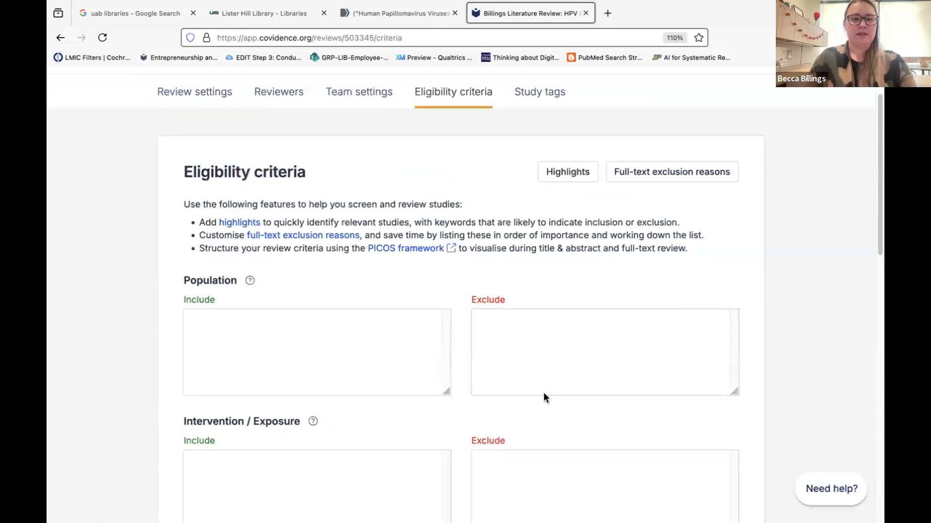
Enter 'Patients with HPV' in the Population Include field and save the eligibility criteria.
{"action": "scroll", "coordinate": [543, 393], "scroll_direction": "down", "scroll_amount": 2}
{"action": "left_click", "coordinate": [341, 279]}
{"action": "scroll", "coordinate": [341, 279], "scroll_direction": "down", "scroll_amount": 2}
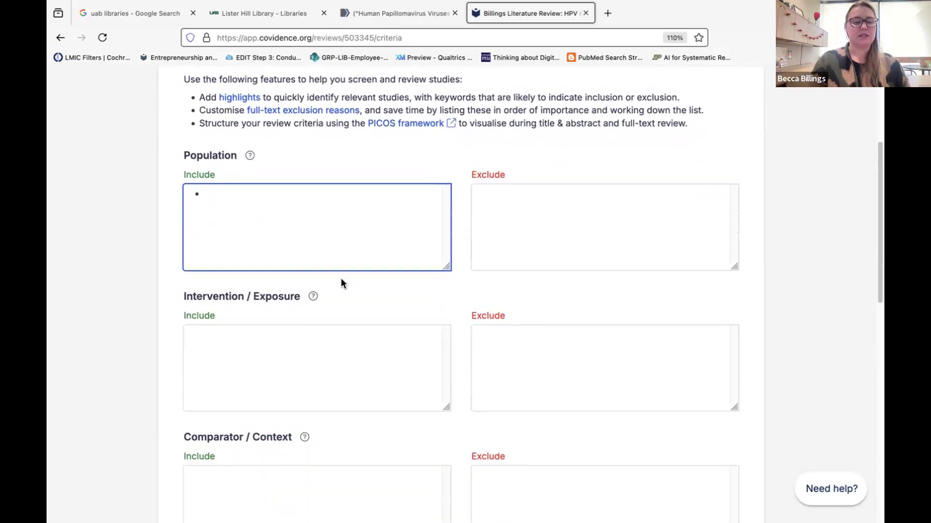
{"action": "scroll", "coordinate": [290, 213], "scroll_direction": "up", "scroll_amount": 3}
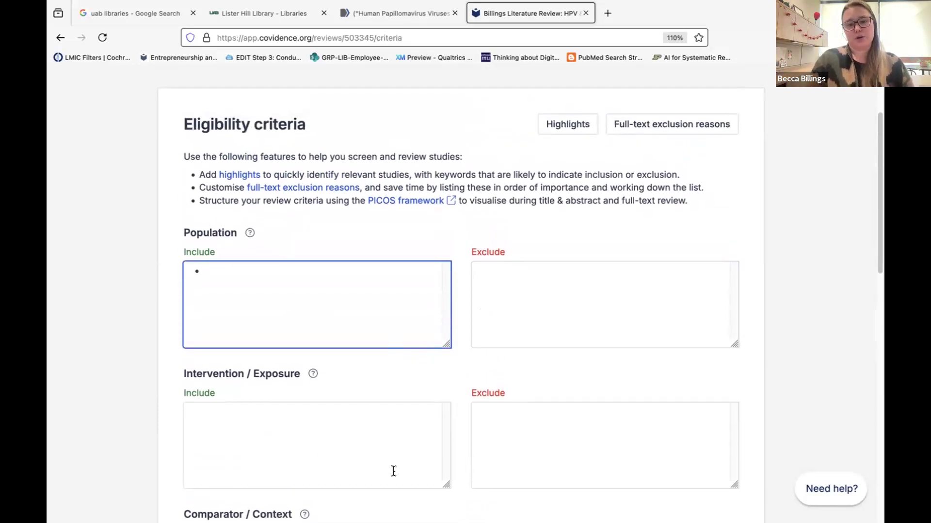
{"action": "type", "text": "Patients with HPV"}
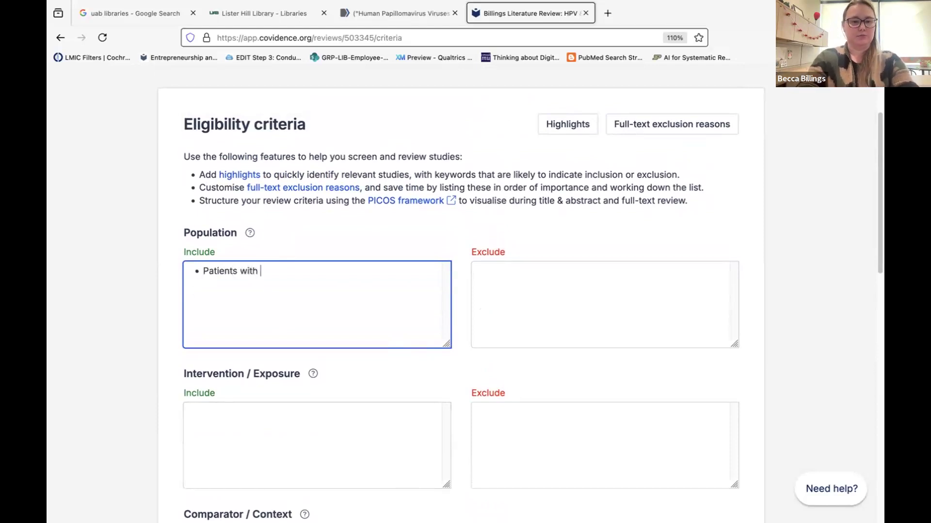
{"action": "left_click", "coordinate": [499, 277]}
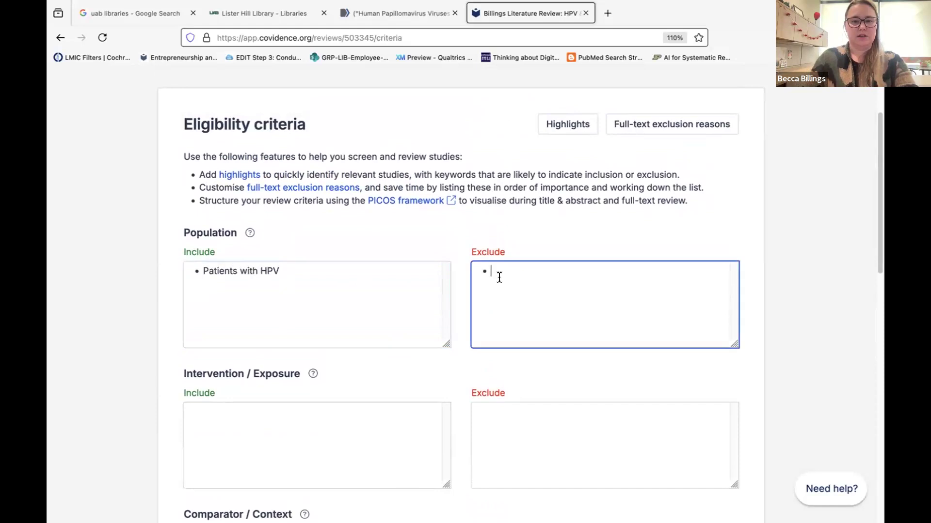
{"action": "left_click", "coordinate": [625, 161]}
{"action": "scroll", "coordinate": [625, 165], "scroll_direction": "down", "scroll_amount": 10}
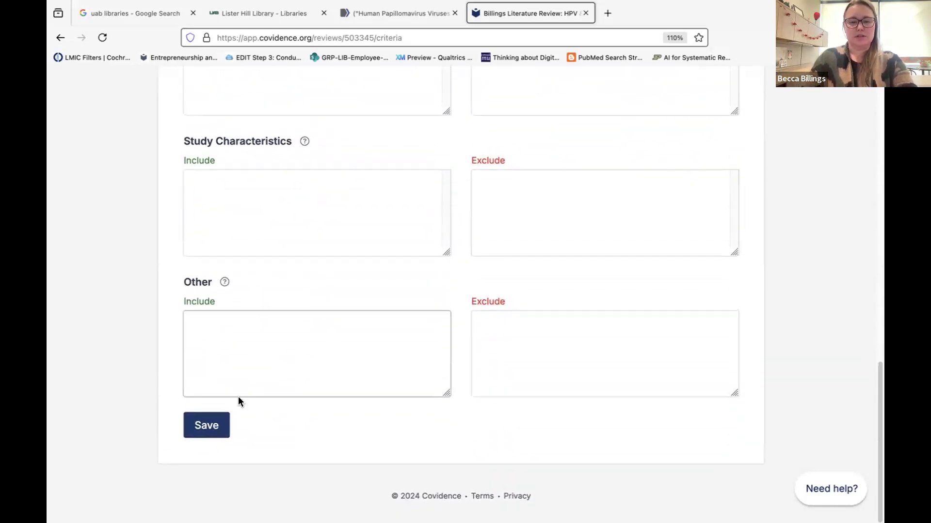
{"action": "left_click", "coordinate": [208, 426]}
{"action": "scroll", "coordinate": [420, 361], "scroll_direction": "up", "scroll_amount": 6}
{"action": "scroll", "coordinate": [420, 363], "scroll_direction": "up", "scroll_amount": 8}
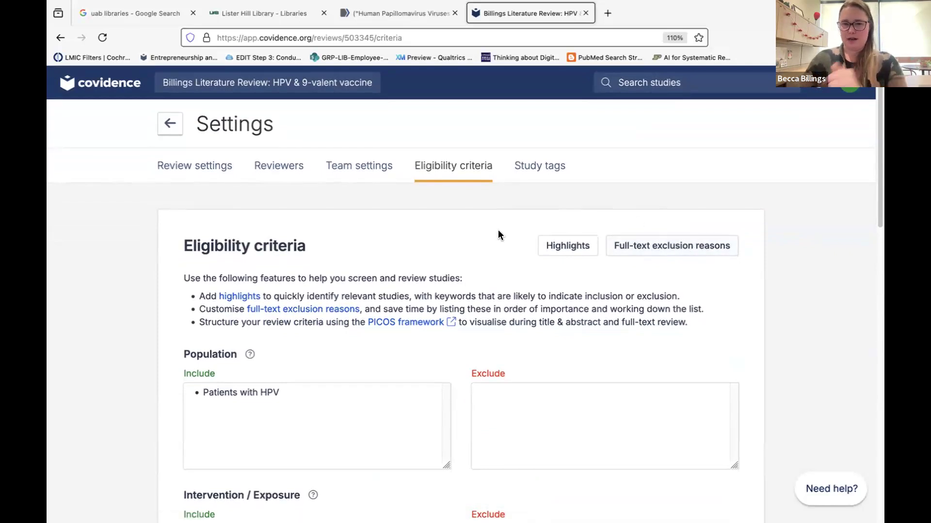
Return to the review summary, then turn the keyword highlights off and back on in the screening list.
{"action": "left_click", "coordinate": [170, 123]}
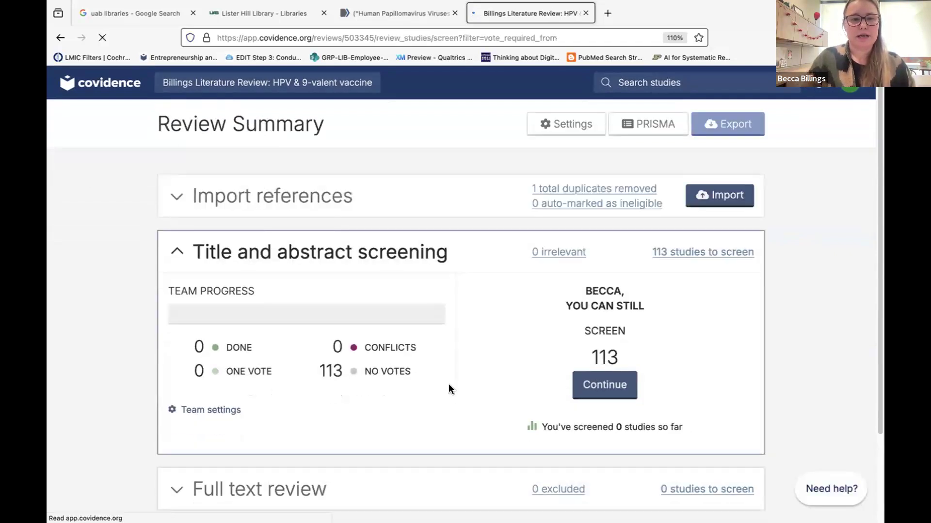
{"action": "scroll", "coordinate": [449, 386], "scroll_direction": "down", "scroll_amount": 3}
{"action": "scroll", "coordinate": [449, 384], "scroll_direction": "down", "scroll_amount": 2}
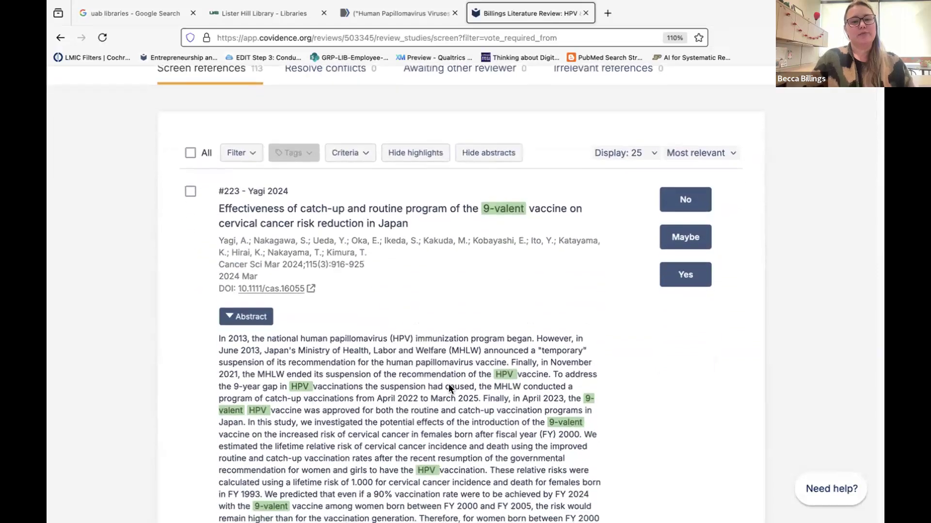
{"action": "scroll", "coordinate": [423, 306], "scroll_direction": "up", "scroll_amount": 2}
{"action": "left_click", "coordinate": [400, 193]}
{"action": "left_click", "coordinate": [400, 193]}
{"action": "scroll", "coordinate": [437, 448], "scroll_direction": "down", "scroll_amount": 3}
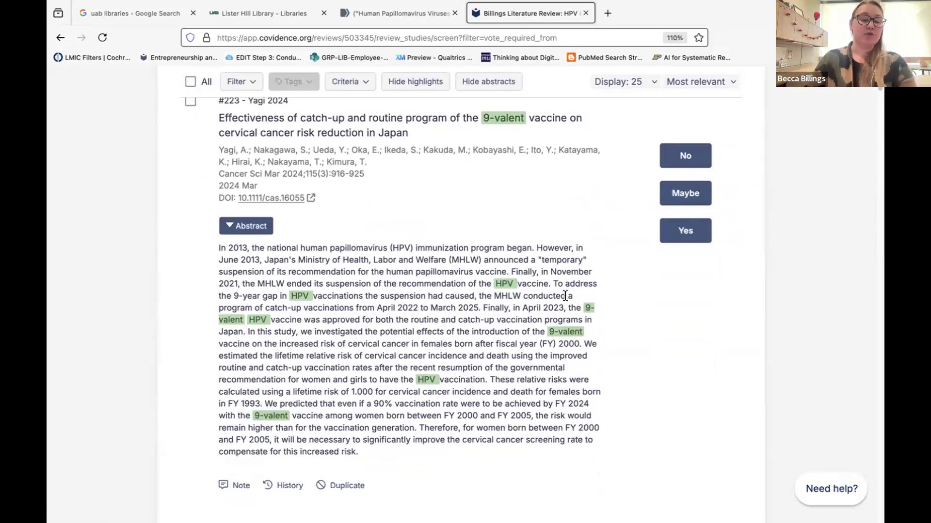
{"action": "scroll", "coordinate": [432, 344], "scroll_direction": "down", "scroll_amount": 3}
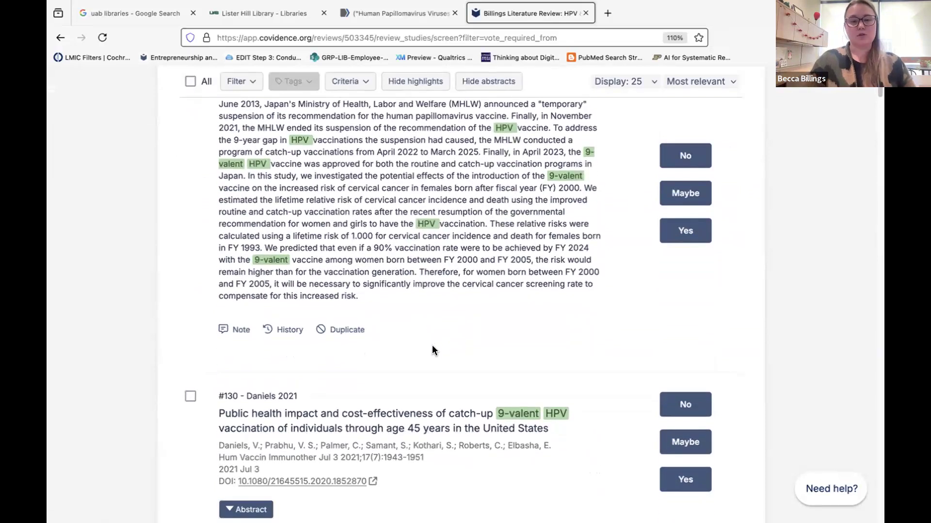
{"action": "scroll", "coordinate": [432, 345], "scroll_direction": "down", "scroll_amount": 6}
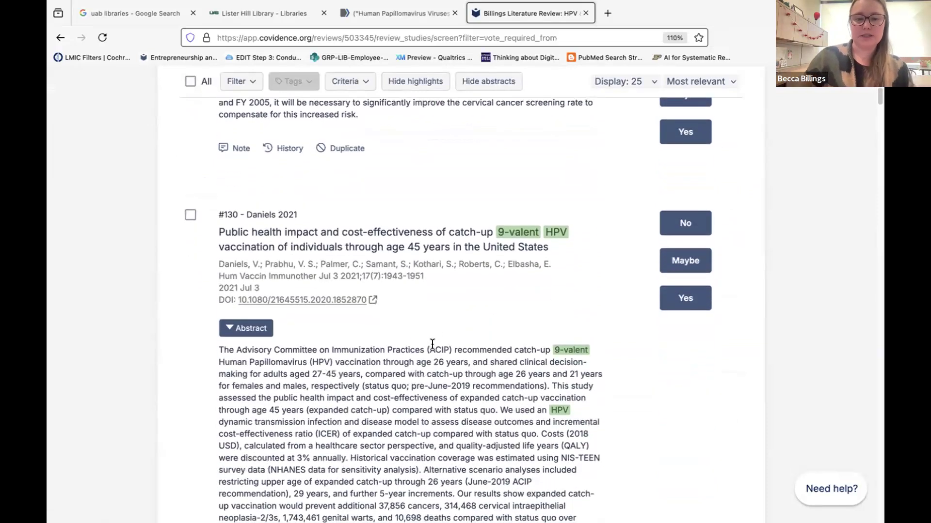
{"action": "scroll", "coordinate": [432, 344], "scroll_direction": "up", "scroll_amount": 2}
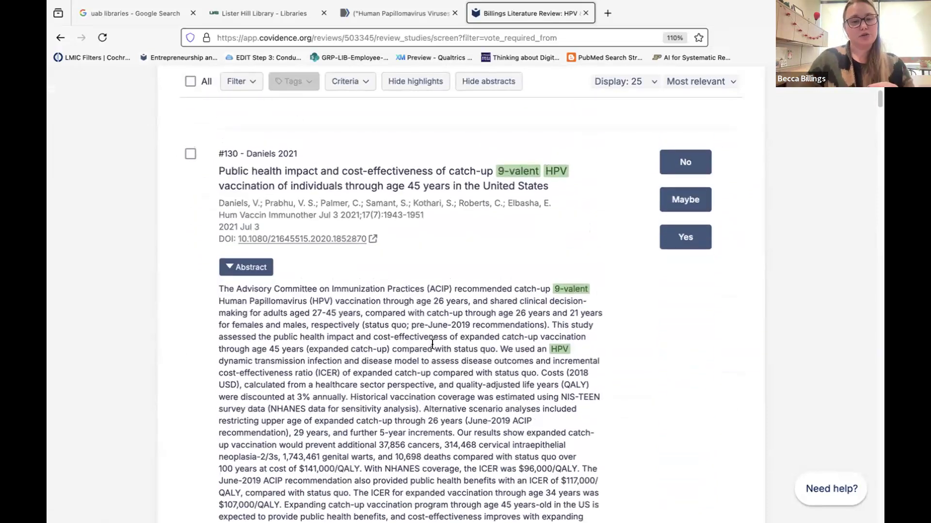
{"action": "scroll", "coordinate": [323, 430], "scroll_direction": "down", "scroll_amount": 3}
{"action": "scroll", "coordinate": [321, 436], "scroll_direction": "up", "scroll_amount": 14}
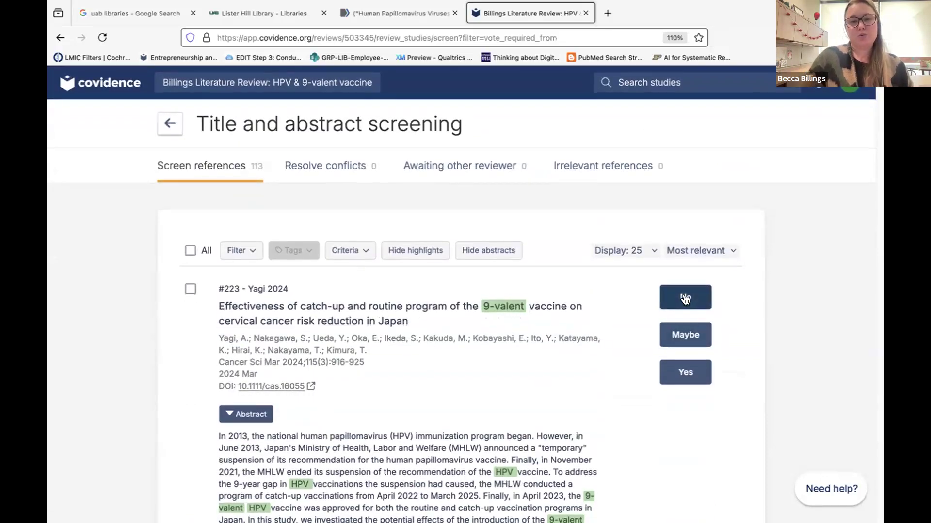
Vote No on Yagi 2024, Yes on Daniels 2021 and Maybe on DiLorenzo 2022.
{"action": "left_click", "coordinate": [685, 298]}
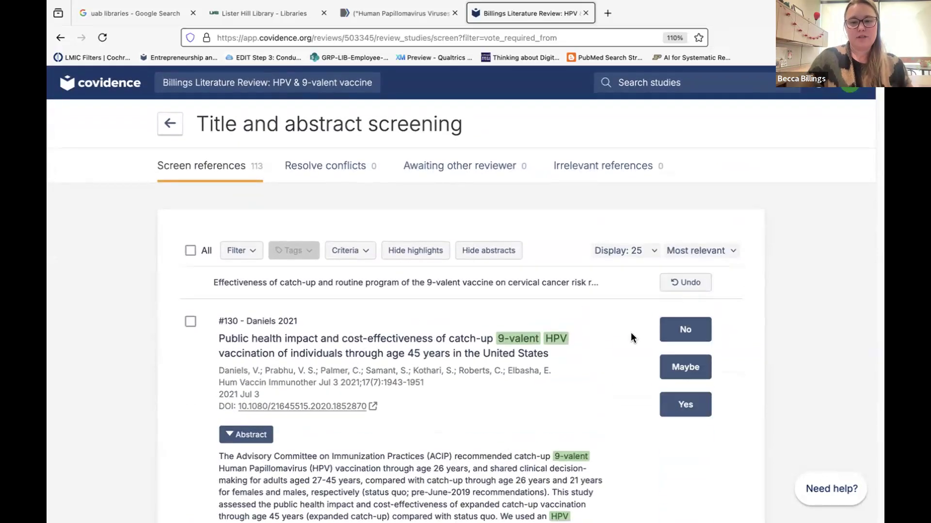
{"action": "left_click", "coordinate": [693, 406]}
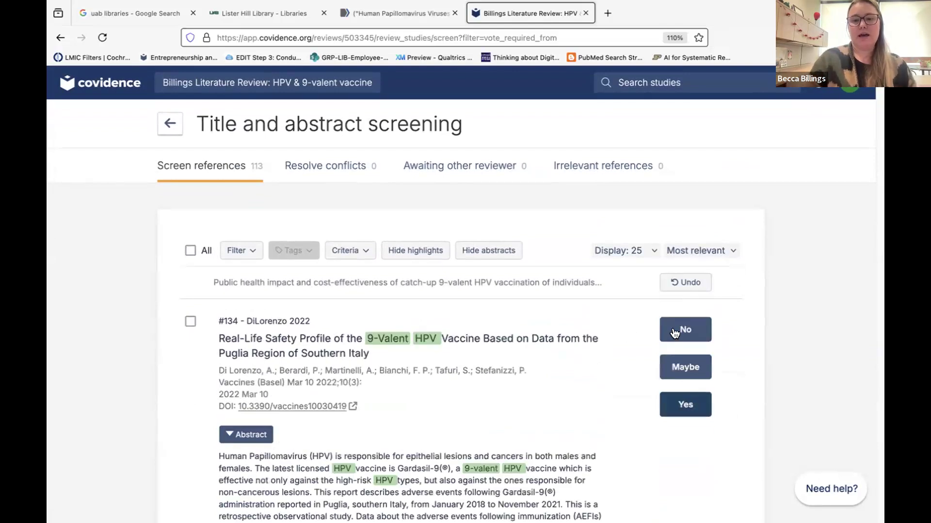
{"action": "left_click", "coordinate": [679, 367]}
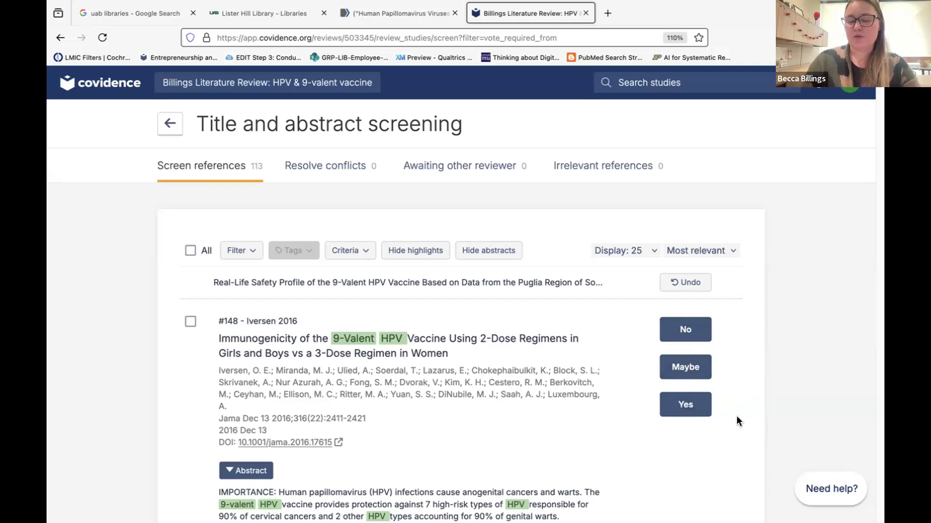
{"action": "scroll", "coordinate": [737, 416], "scroll_direction": "down", "scroll_amount": 4}
{"action": "scroll", "coordinate": [593, 426], "scroll_direction": "up", "scroll_amount": 2}
{"action": "scroll", "coordinate": [222, 325], "scroll_direction": "up", "scroll_amount": 1}
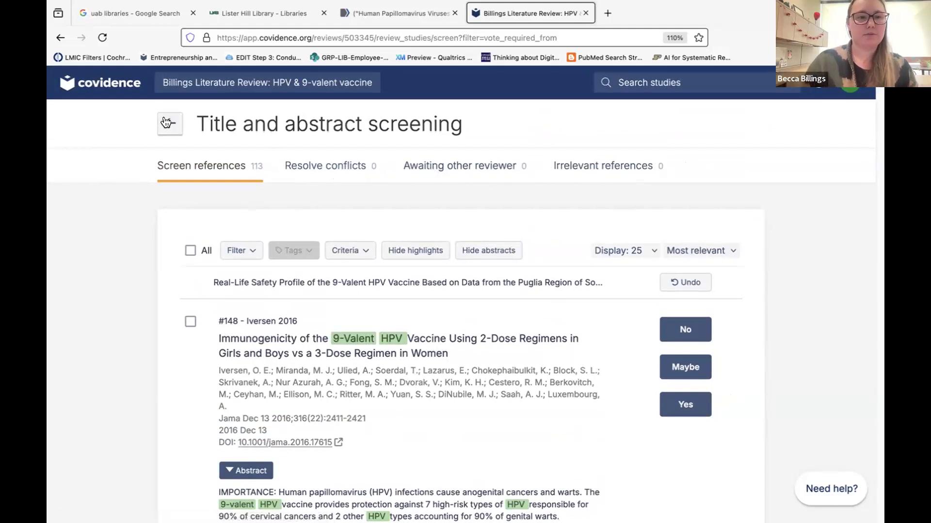
{"action": "scroll", "coordinate": [333, 277], "scroll_direction": "down", "scroll_amount": 3}
{"action": "scroll", "coordinate": [316, 292], "scroll_direction": "up", "scroll_amount": 3}
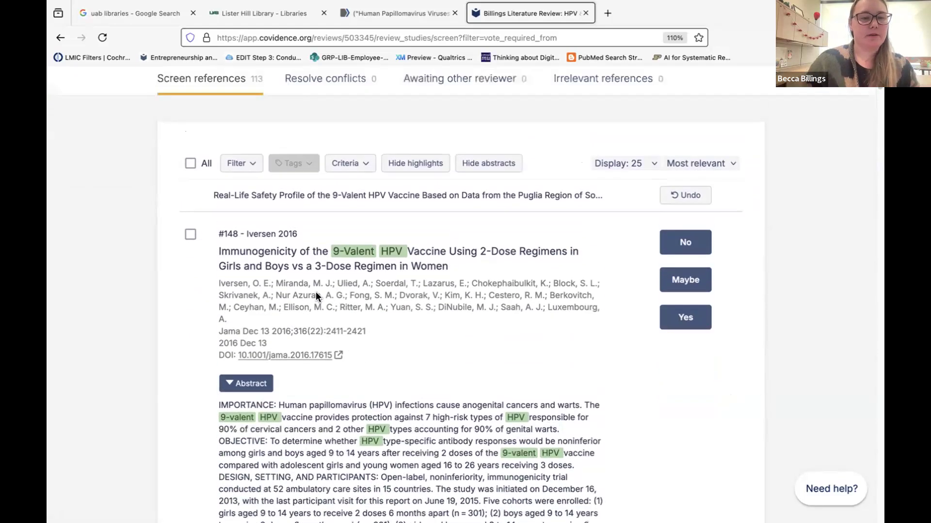
On the review summary, collapse the title and abstract screening section and expand full text review progress.
{"action": "left_click", "coordinate": [165, 125]}
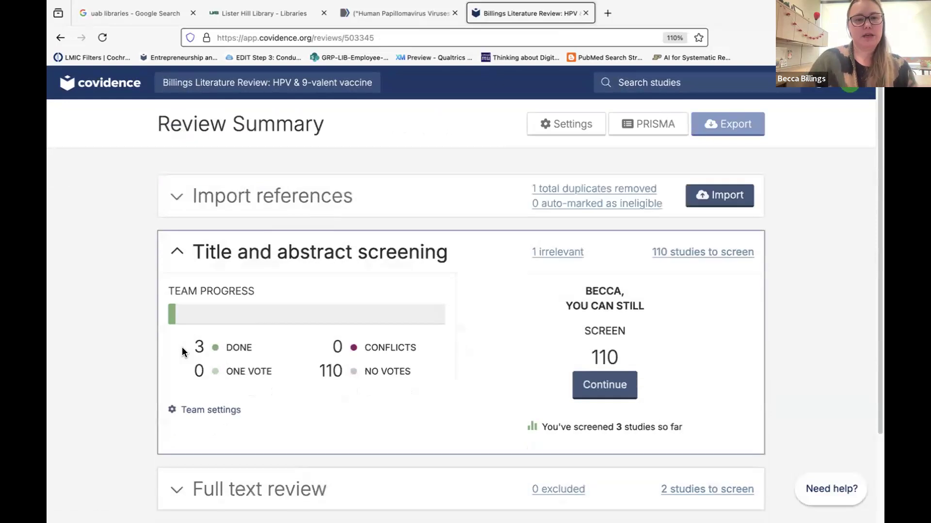
{"action": "scroll", "coordinate": [181, 347], "scroll_direction": "down", "scroll_amount": 2}
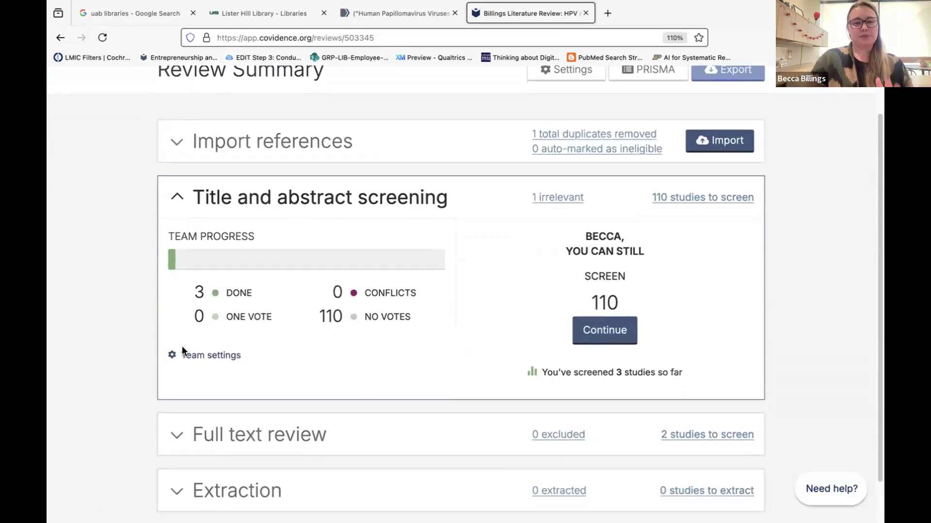
{"action": "left_click", "coordinate": [177, 198]}
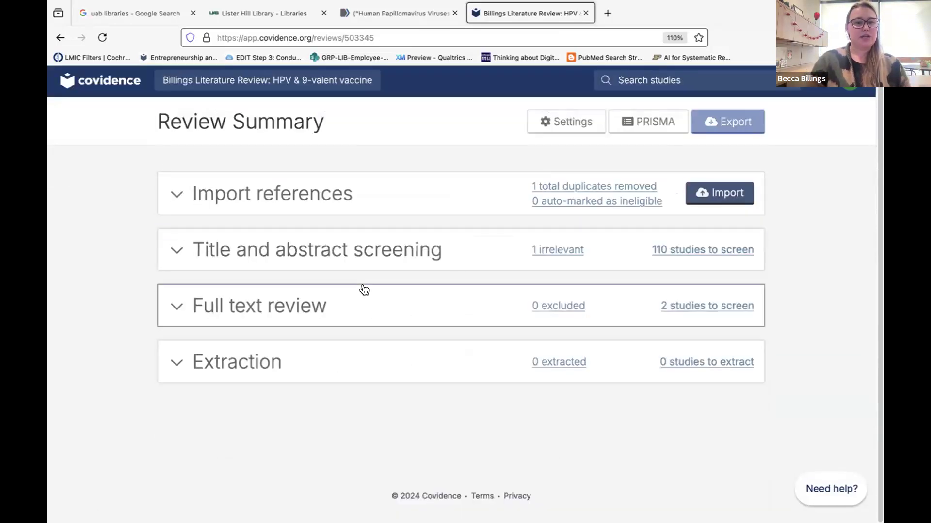
{"action": "left_click", "coordinate": [342, 305]}
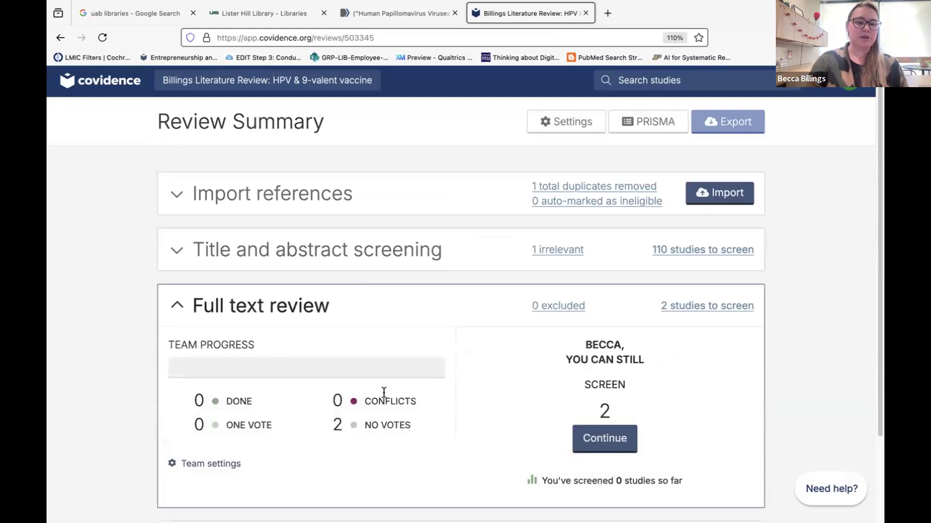
Open the full text review list, check the eligibility criteria, and open then close the Daniels 2021 notes.
{"action": "left_click", "coordinate": [603, 438]}
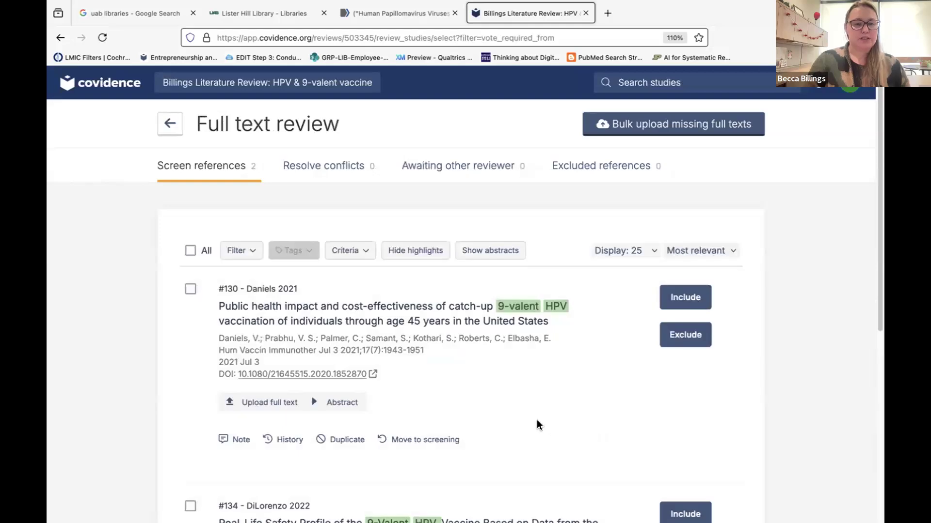
{"action": "scroll", "coordinate": [537, 421], "scroll_direction": "down", "scroll_amount": 2}
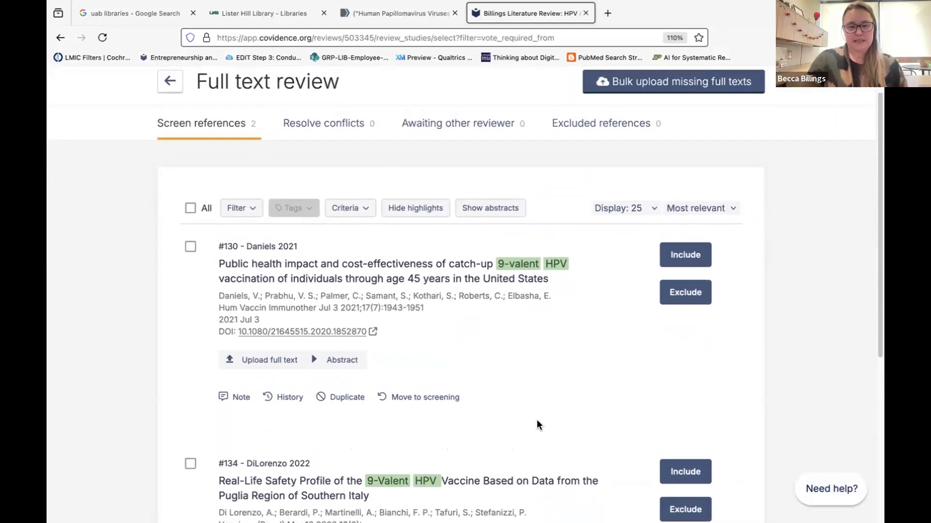
{"action": "scroll", "coordinate": [537, 421], "scroll_direction": "up", "scroll_amount": 1}
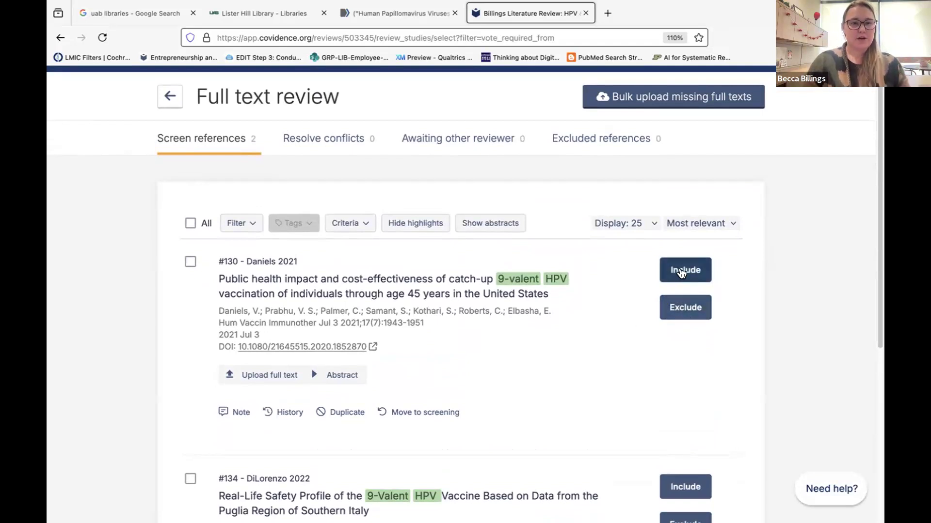
{"action": "left_click", "coordinate": [347, 228]}
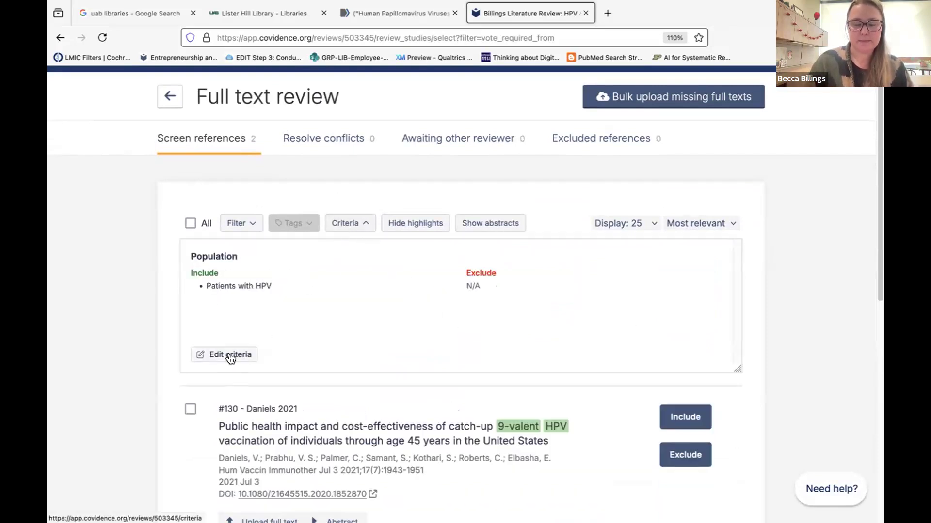
{"action": "left_click", "coordinate": [348, 225]}
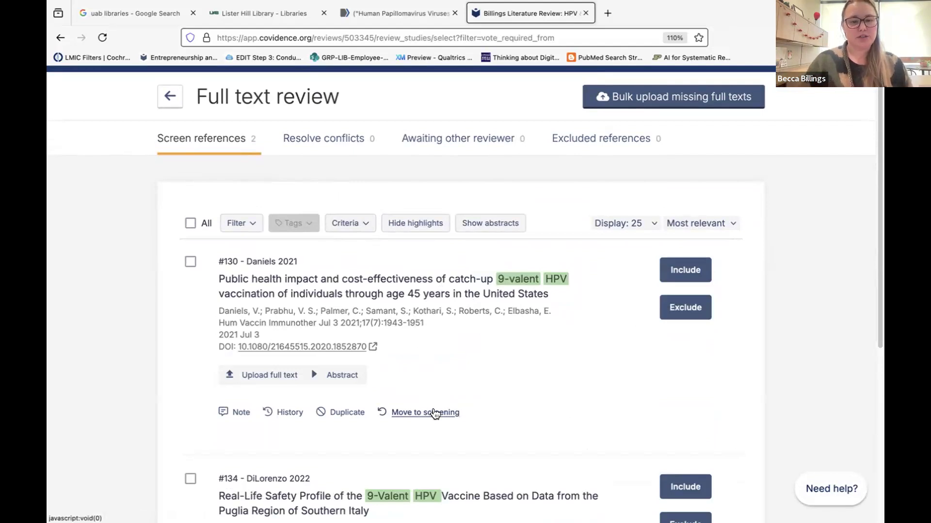
{"action": "left_click", "coordinate": [240, 413]}
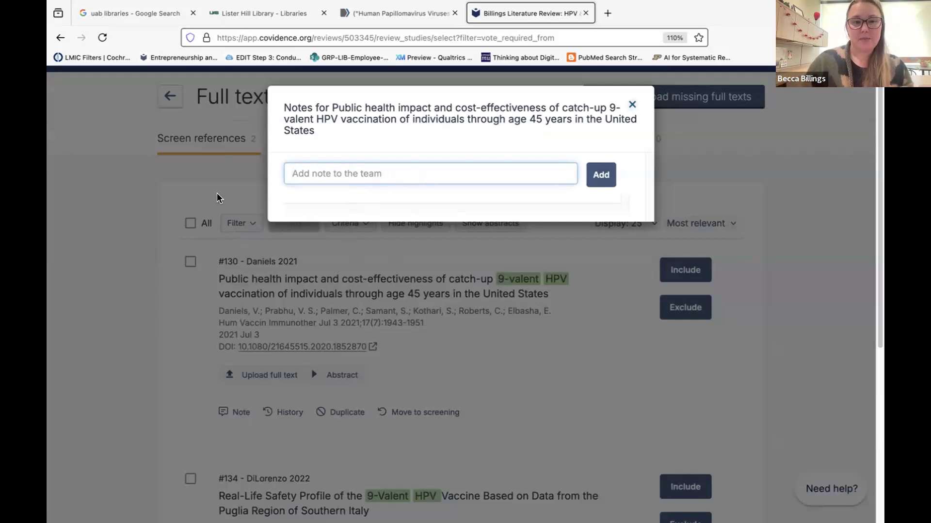
{"action": "left_click", "coordinate": [632, 105]}
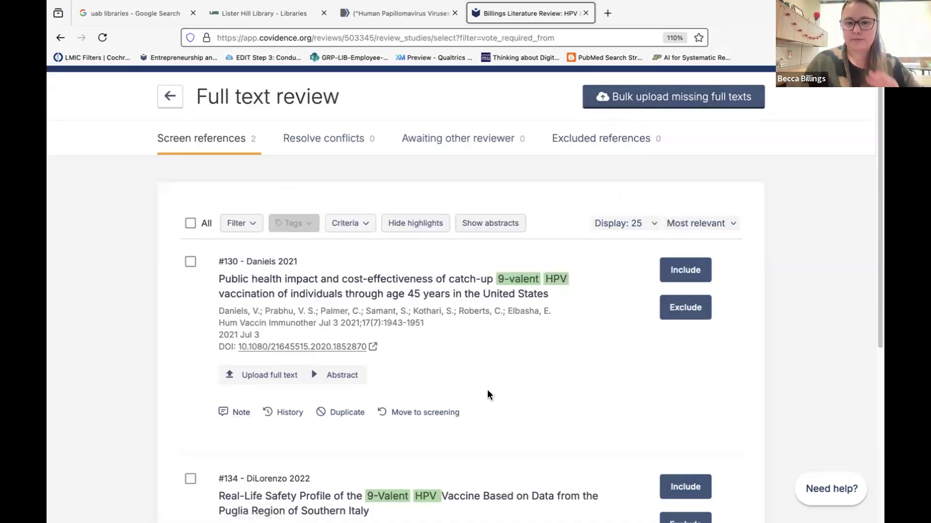
{"action": "left_click", "coordinate": [679, 312]}
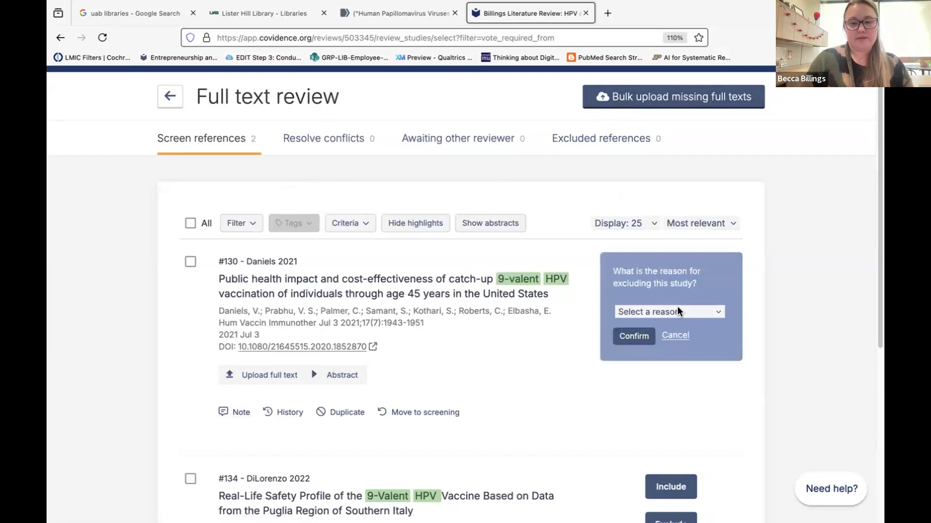
{"action": "left_click", "coordinate": [666, 312]}
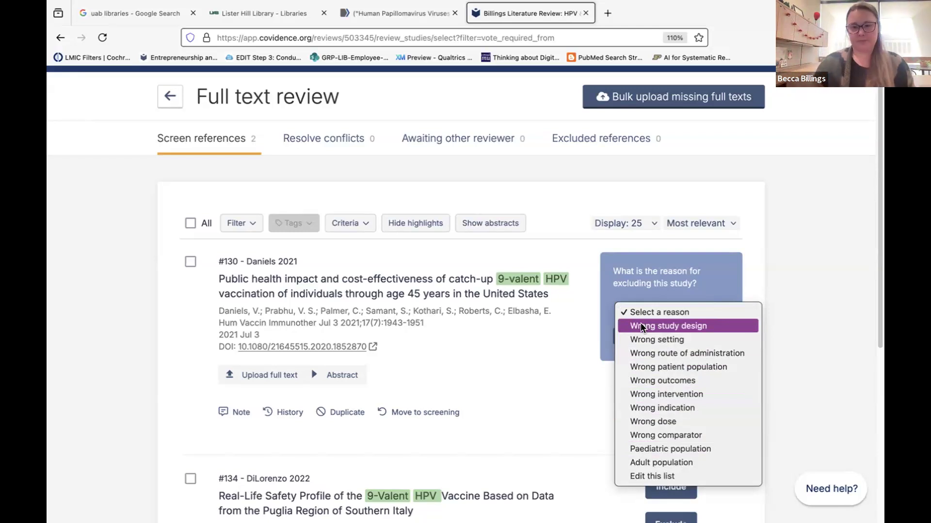
{"action": "left_click", "coordinate": [554, 352]}
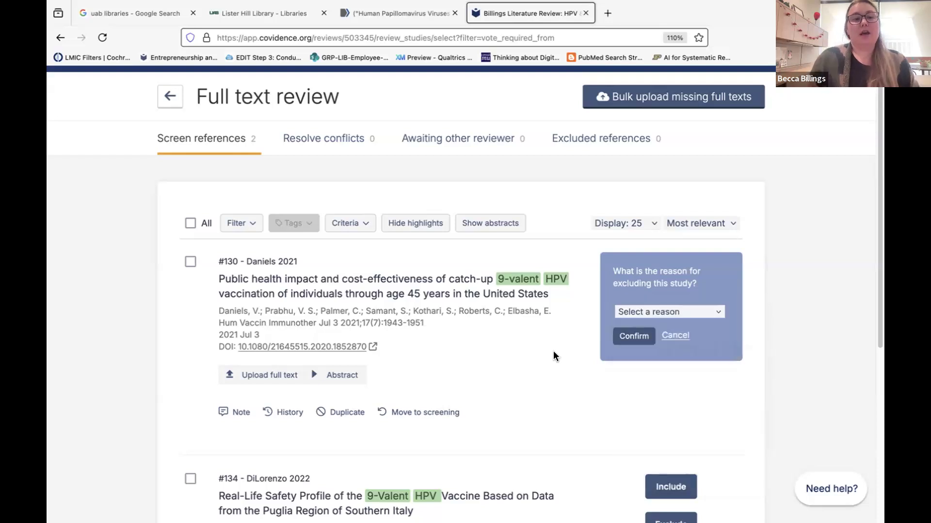
{"action": "scroll", "coordinate": [528, 366], "scroll_direction": "up", "scroll_amount": 1}
{"action": "scroll", "coordinate": [528, 366], "scroll_direction": "down", "scroll_amount": 1}
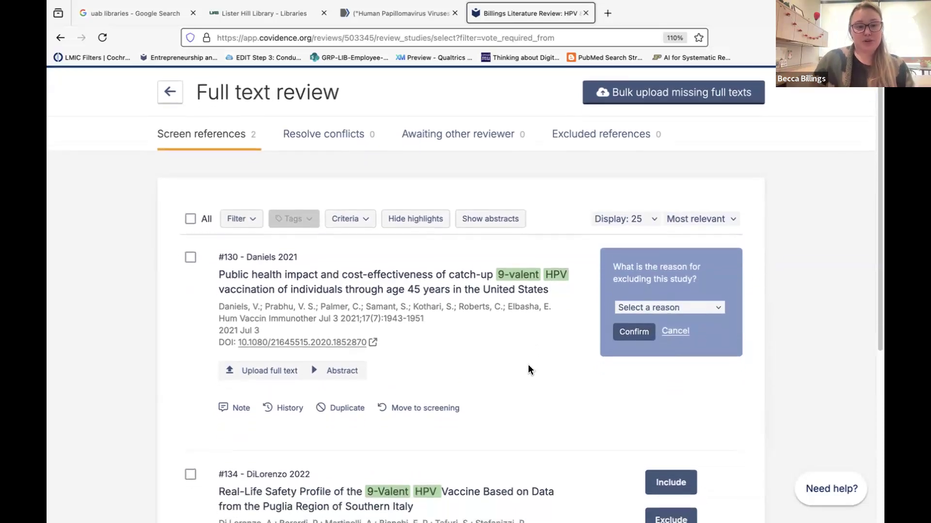
{"action": "scroll", "coordinate": [528, 371], "scroll_direction": "up", "scroll_amount": 1}
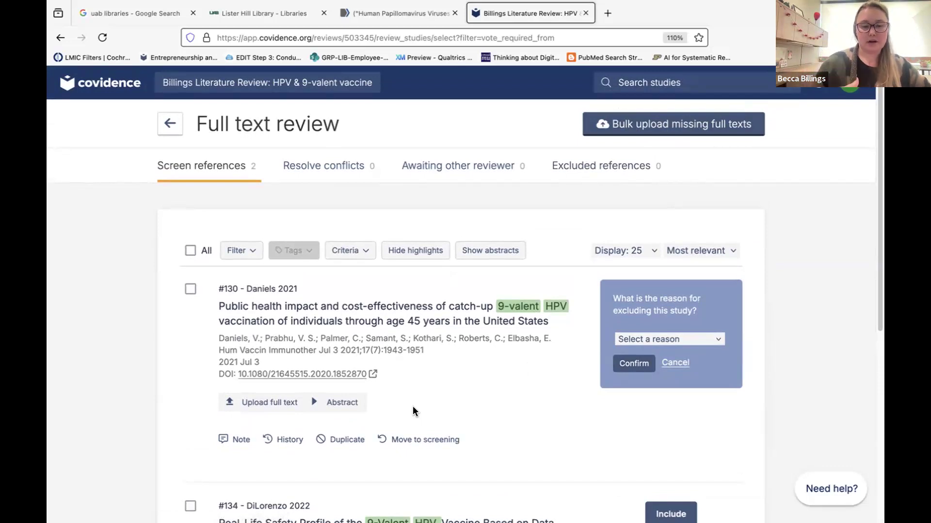
{"action": "scroll", "coordinate": [413, 411], "scroll_direction": "down", "scroll_amount": 5}
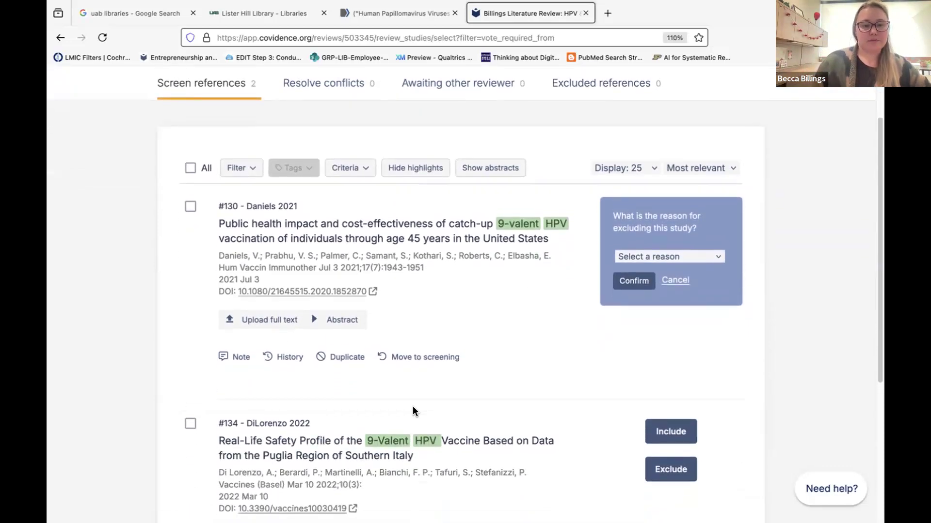
{"action": "left_click_drag", "start_coordinate": [220, 426], "coordinate": [408, 430]}
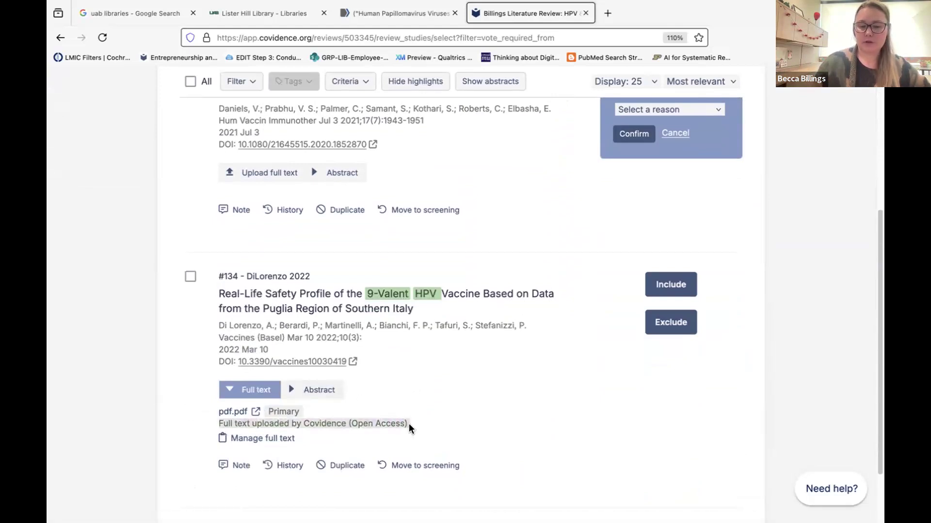
Open DiLorenzo 2022's full-text pdf.pdf in a new browser tab.
{"action": "left_click", "coordinate": [409, 424]}
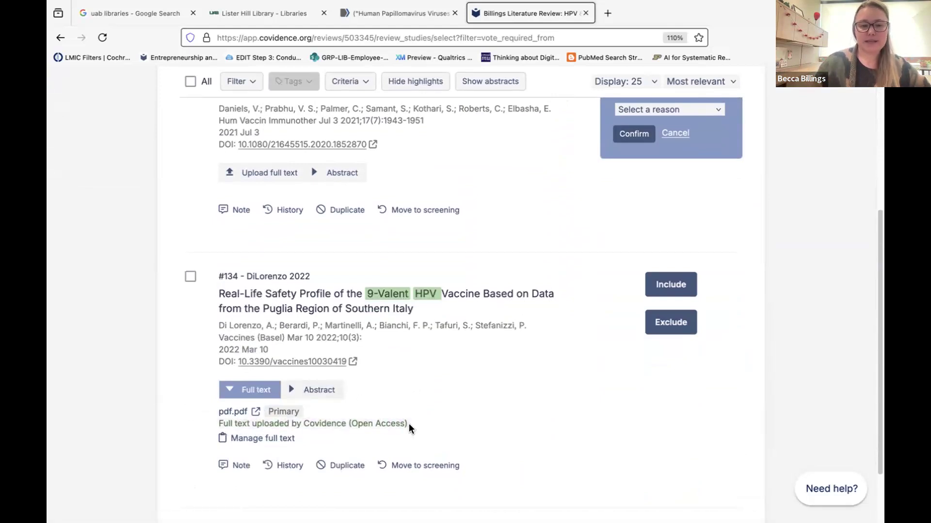
{"action": "left_click", "coordinate": [224, 409]}
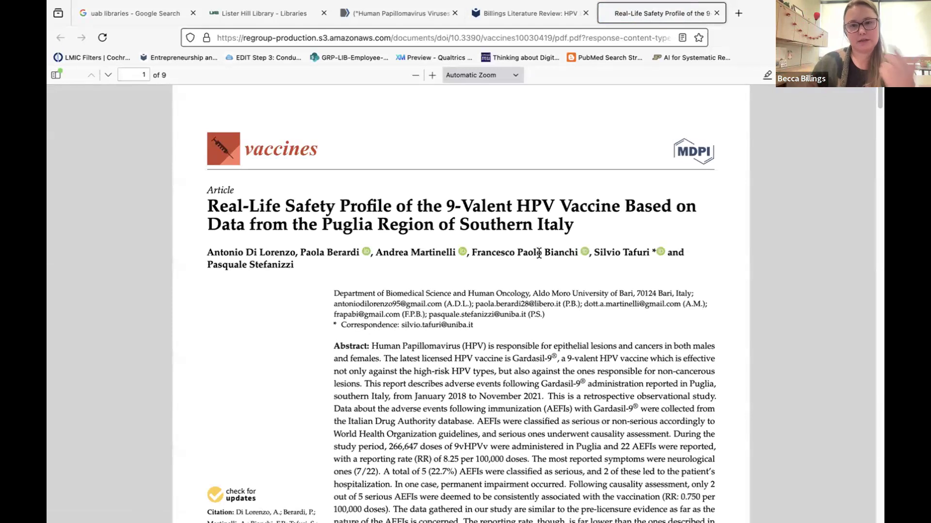
Close the DiLorenzo PDF, then view and close the Daniels 2021 Taylor & Francis article and its PDF.
{"action": "left_click", "coordinate": [715, 13]}
{"action": "scroll", "coordinate": [391, 356], "scroll_direction": "up", "scroll_amount": 2}
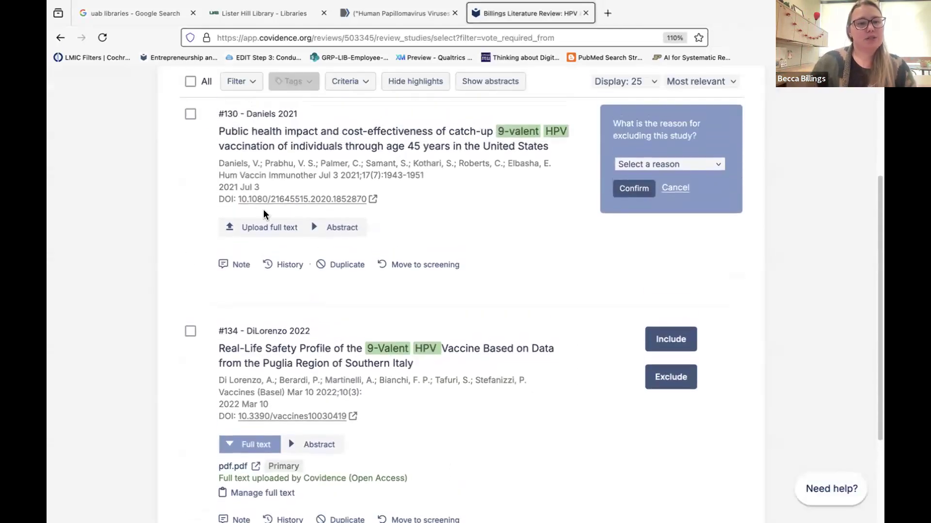
{"action": "left_click", "coordinate": [281, 198]}
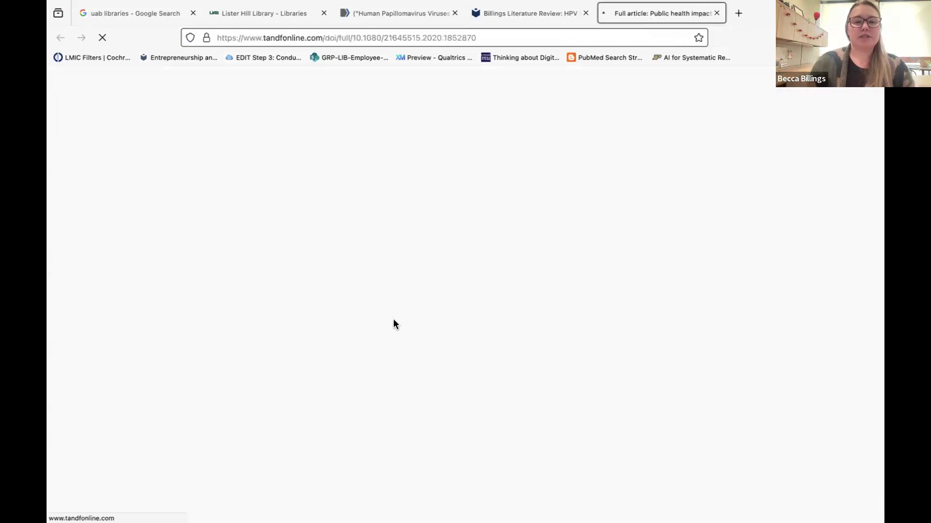
{"action": "scroll", "coordinate": [327, 306], "scroll_direction": "down", "scroll_amount": 3}
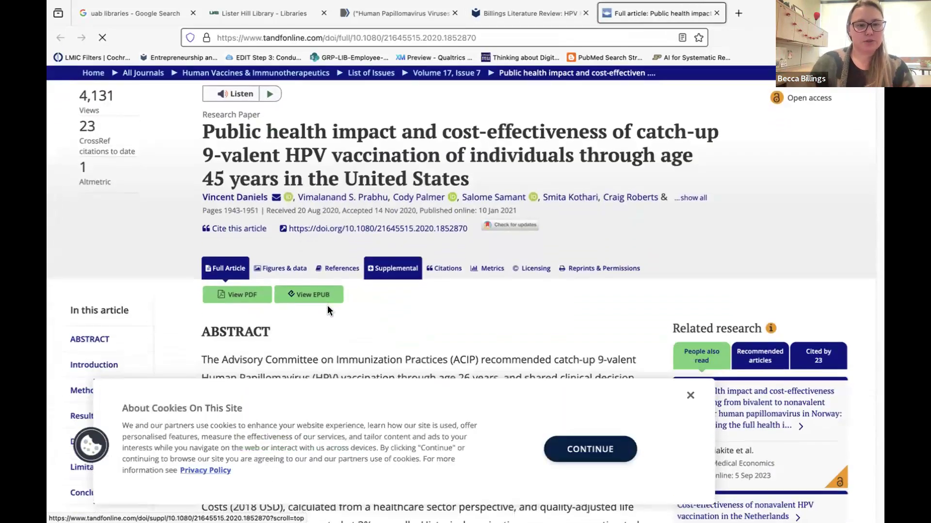
{"action": "left_click", "coordinate": [248, 295]}
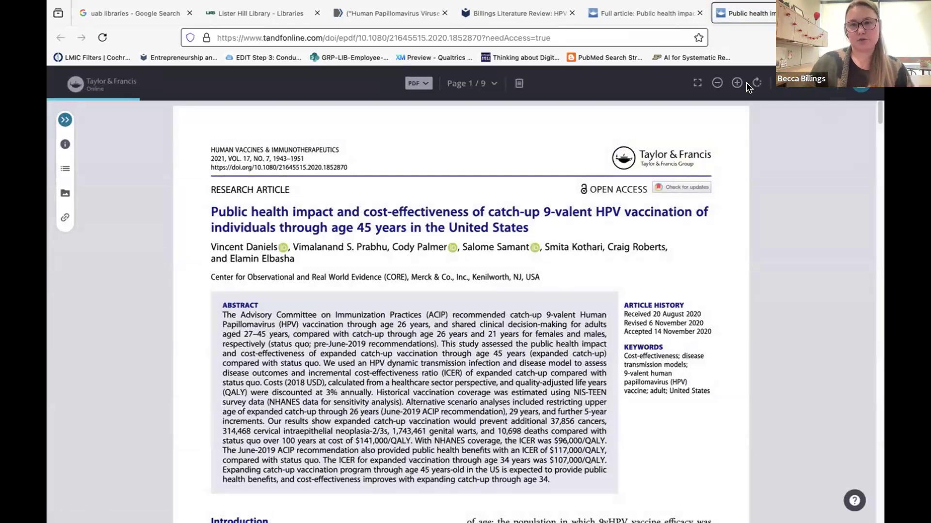
{"action": "left_click", "coordinate": [827, 13]}
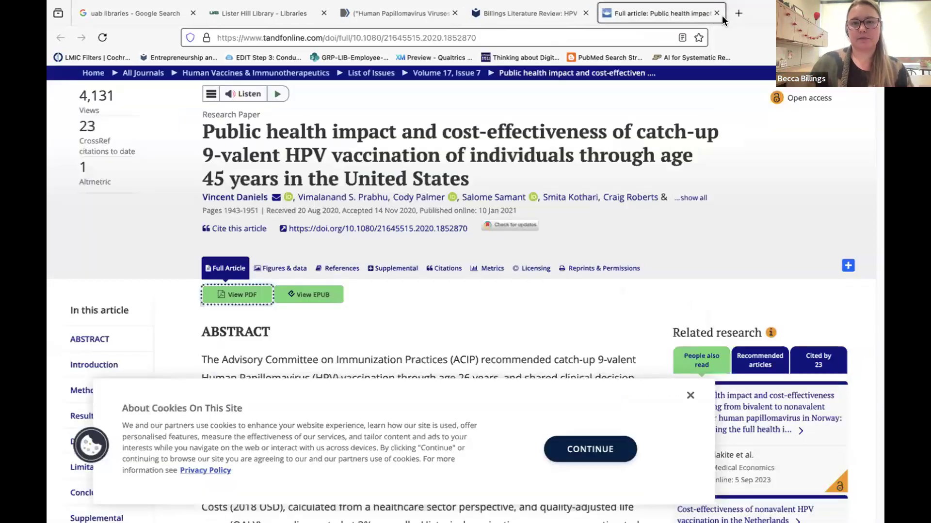
{"action": "left_click", "coordinate": [717, 14]}
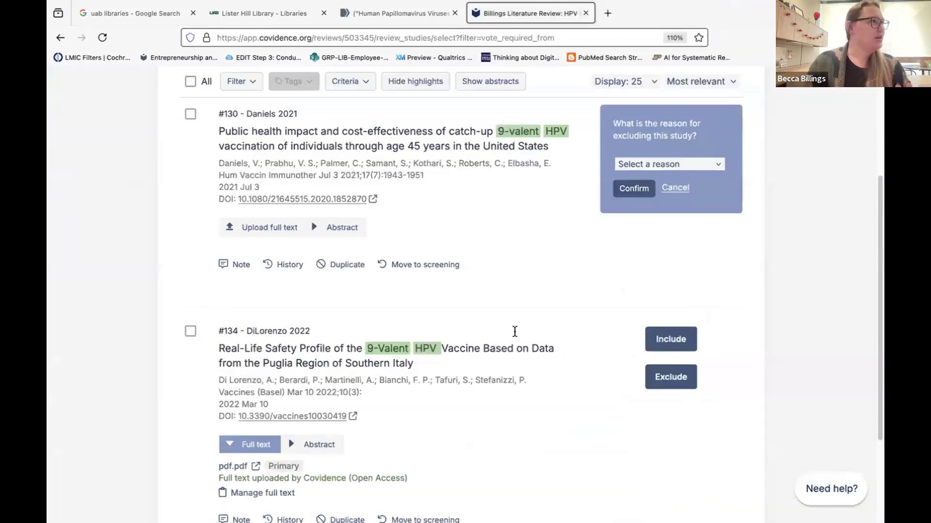
Cancel the exclusion, include study #130 Daniels 2021 at full text, and return to the summary.
{"action": "scroll", "coordinate": [391, 384], "scroll_direction": "down", "scroll_amount": 5}
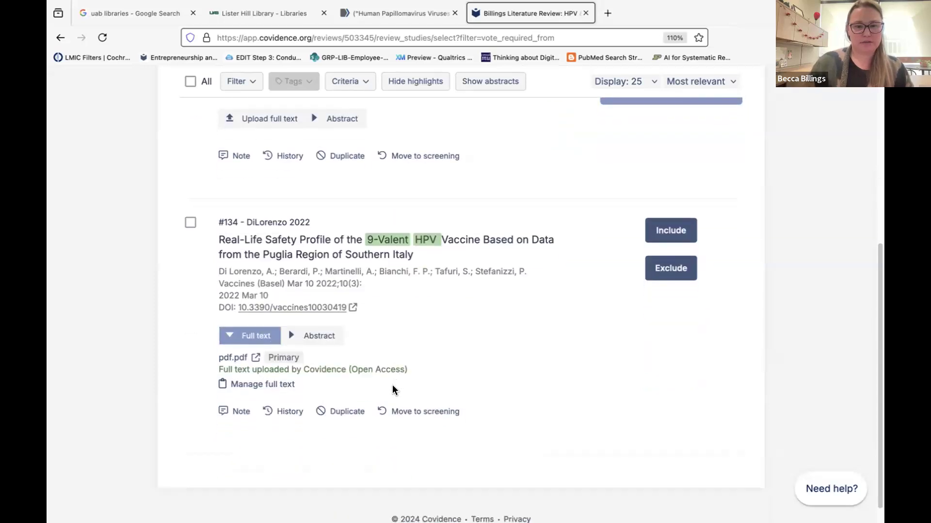
{"action": "scroll", "coordinate": [391, 388], "scroll_direction": "up", "scroll_amount": 6}
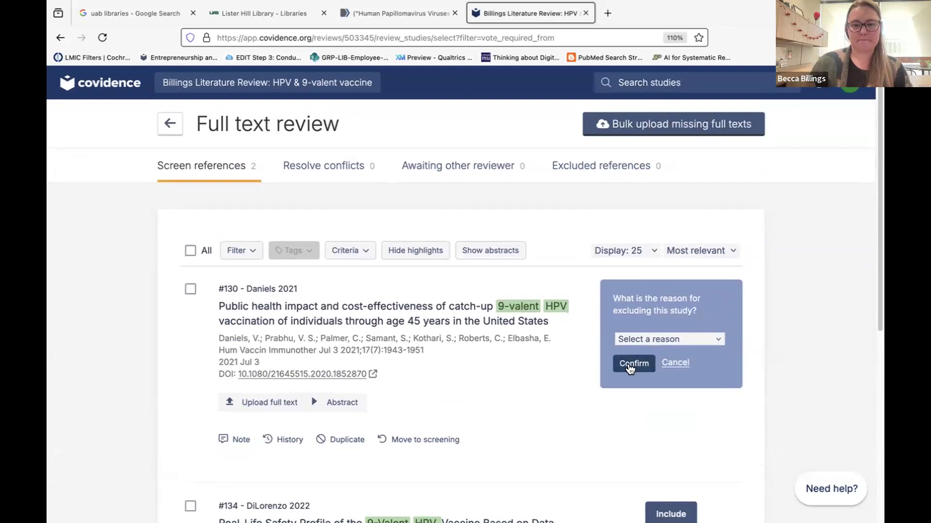
{"action": "left_click", "coordinate": [669, 362]}
{"action": "left_click", "coordinate": [680, 297]}
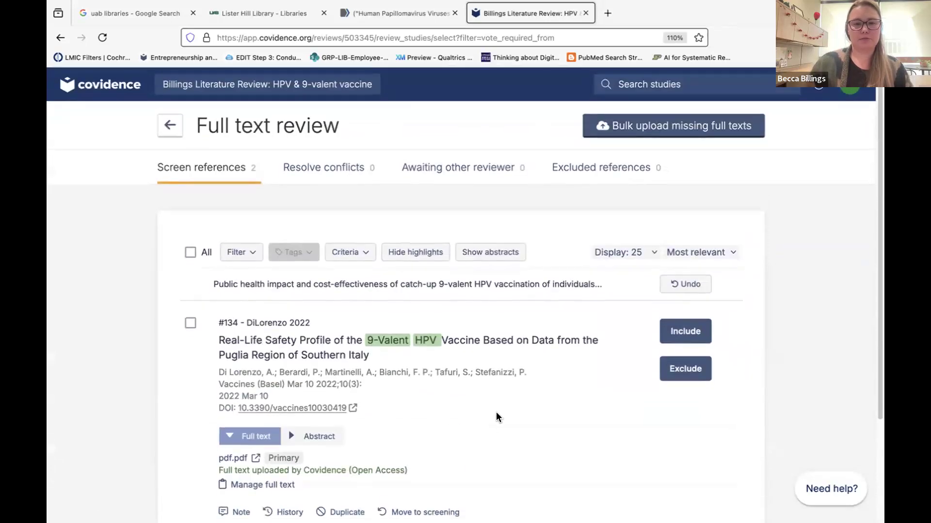
{"action": "left_click", "coordinate": [170, 120]}
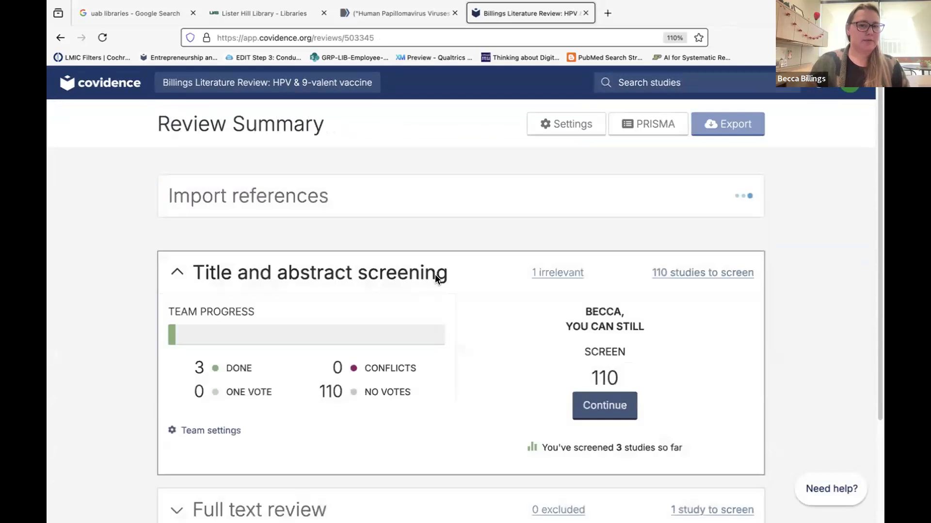
{"action": "scroll", "coordinate": [434, 275], "scroll_direction": "down", "scroll_amount": 3}
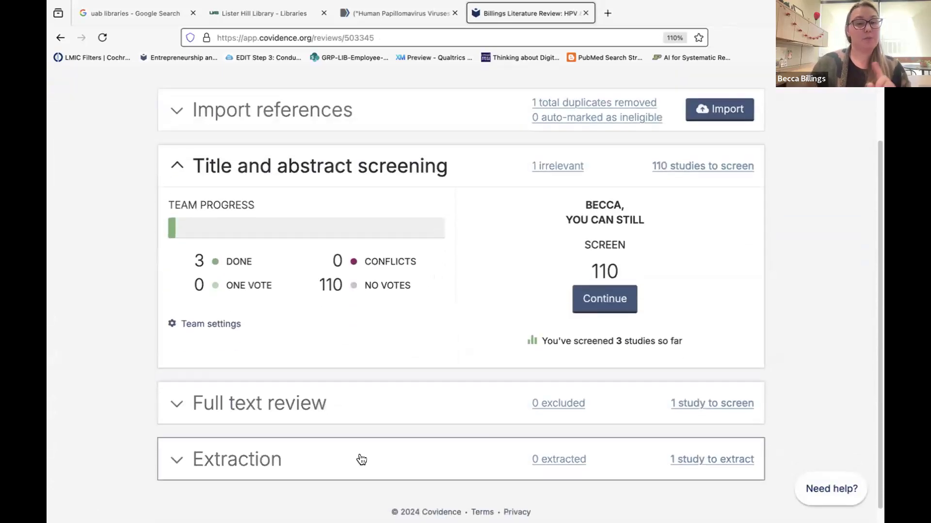
{"action": "scroll", "coordinate": [361, 459], "scroll_direction": "up", "scroll_amount": 2}
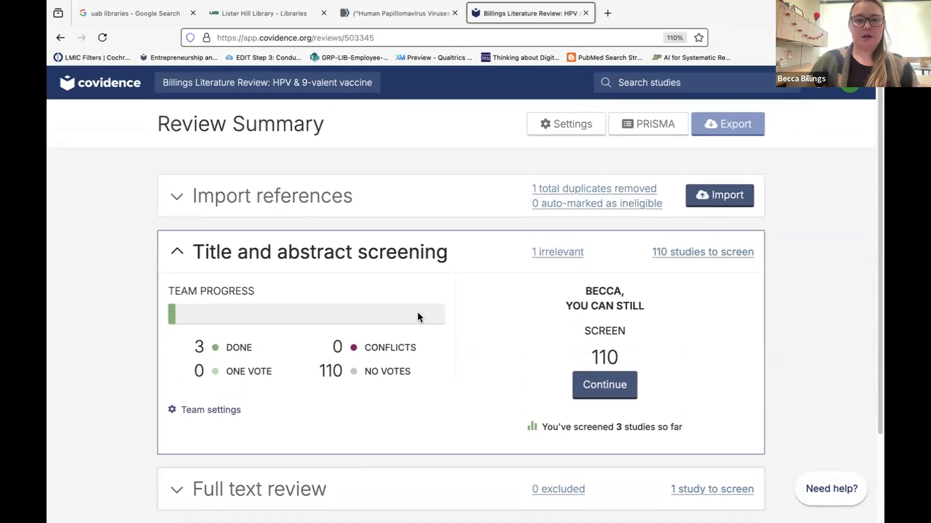
Open the PRISMA diagram and show sources, confirming all 114 imported studies came from PubMed.
{"action": "left_click", "coordinate": [655, 127]}
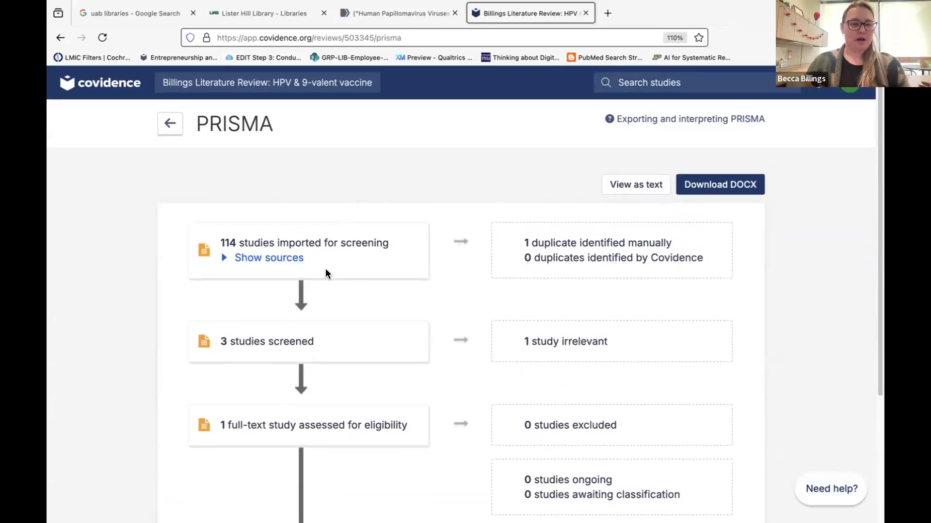
{"action": "double_click", "coordinate": [234, 242]}
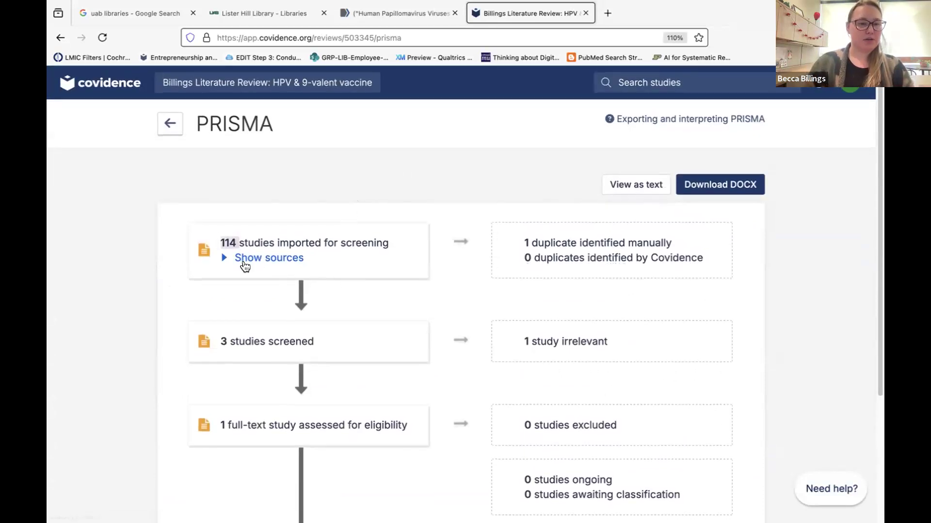
{"action": "left_click", "coordinate": [245, 258]}
{"action": "triple_click", "coordinate": [224, 272]}
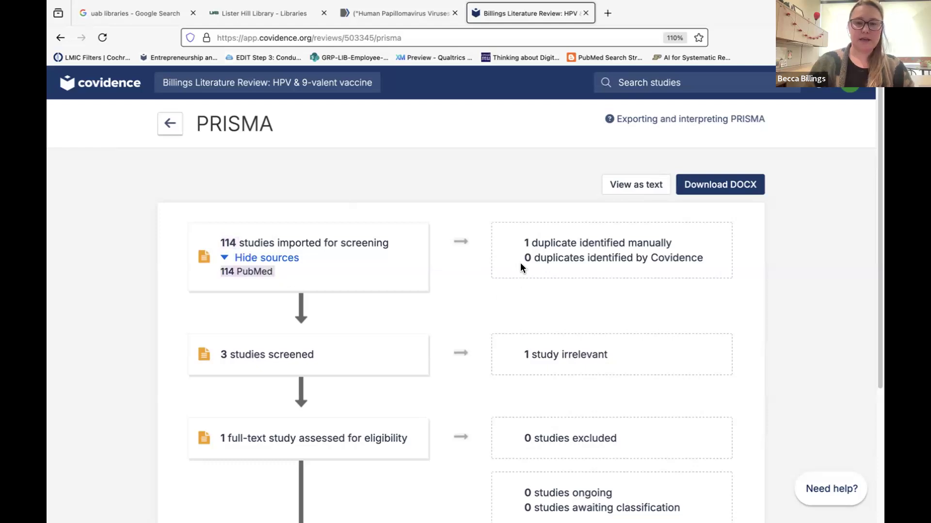
{"action": "left_click_drag", "start_coordinate": [519, 246], "coordinate": [711, 256]}
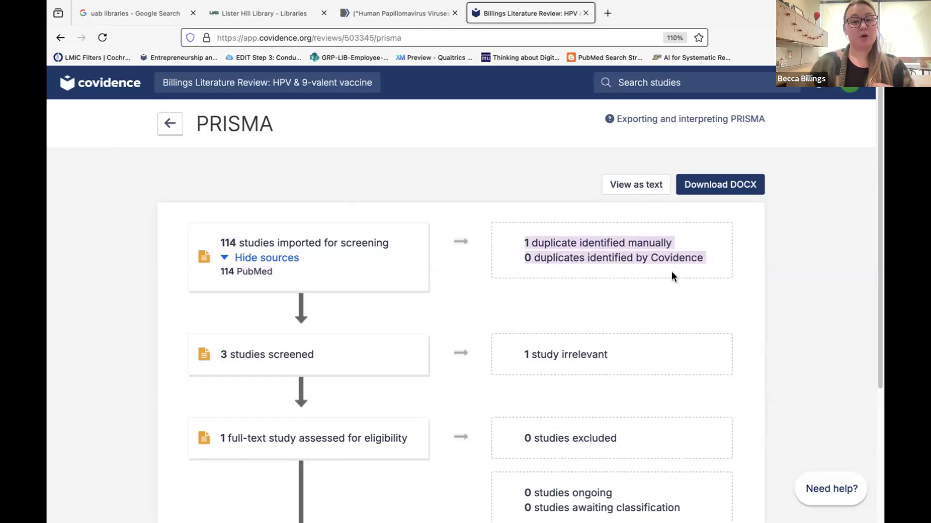
Highlight the PRISMA counts: 3 studies screened, 0 excluded, and the ongoing and awaiting-classification figures.
{"action": "scroll", "coordinate": [671, 277], "scroll_direction": "down", "scroll_amount": 3}
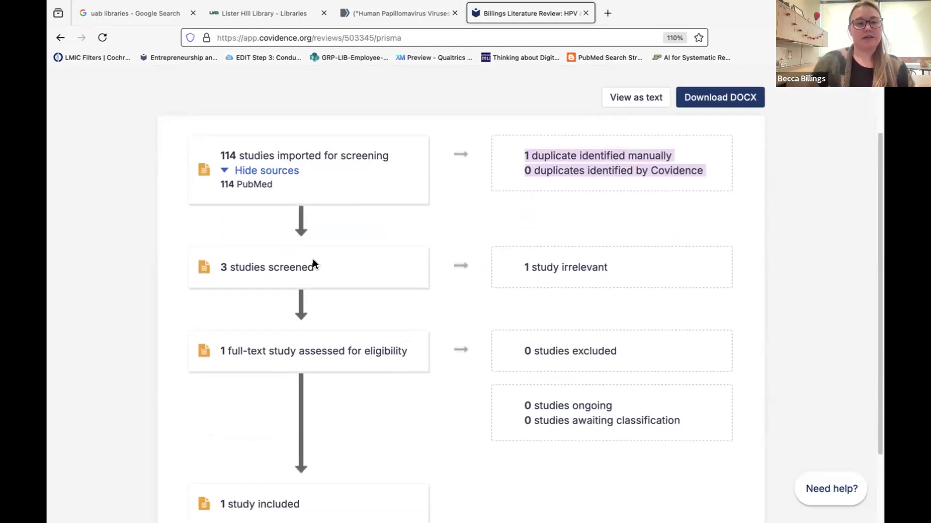
{"action": "left_click_drag", "start_coordinate": [216, 264], "coordinate": [319, 266]}
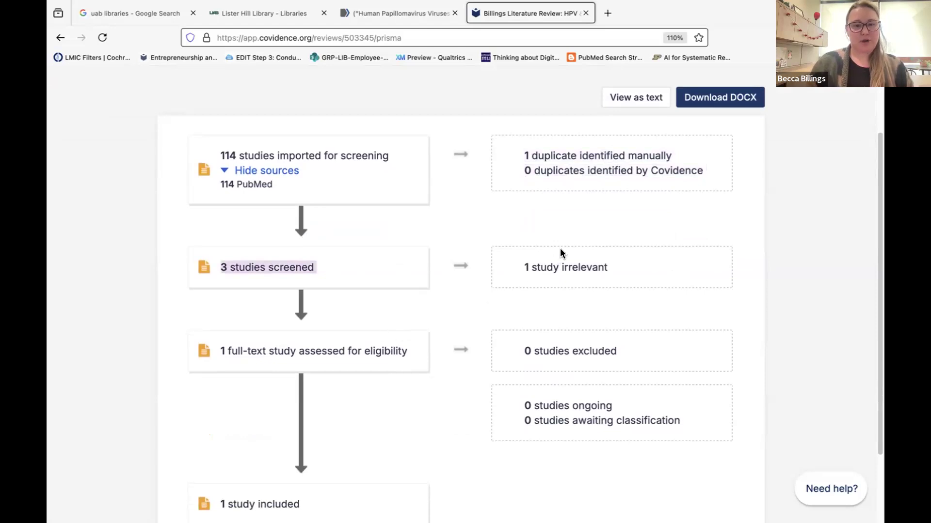
{"action": "scroll", "coordinate": [354, 341], "scroll_direction": "down", "scroll_amount": 3}
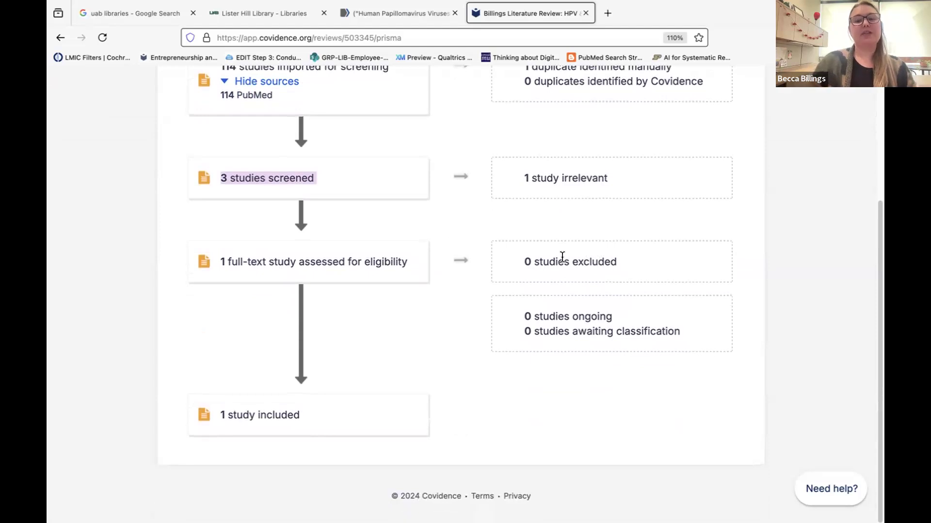
{"action": "left_click_drag", "start_coordinate": [525, 258], "coordinate": [627, 266]}
{"action": "left_click_drag", "start_coordinate": [640, 308], "coordinate": [652, 351]}
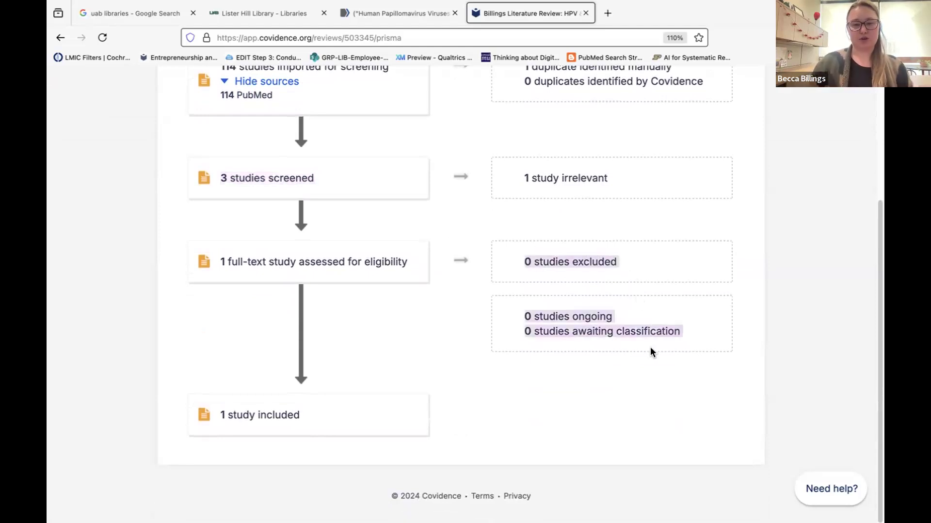
{"action": "left_click", "coordinate": [462, 355]}
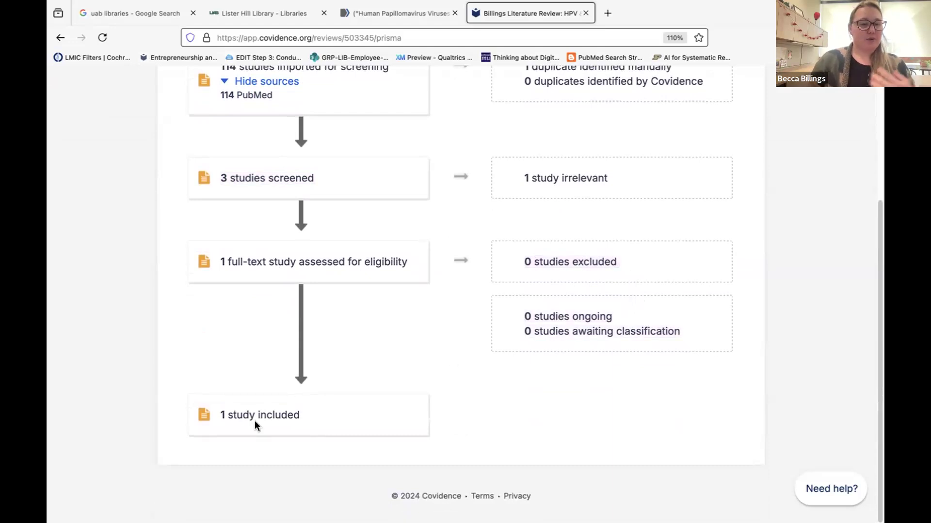
{"action": "scroll", "coordinate": [255, 393], "scroll_direction": "up", "scroll_amount": 4}
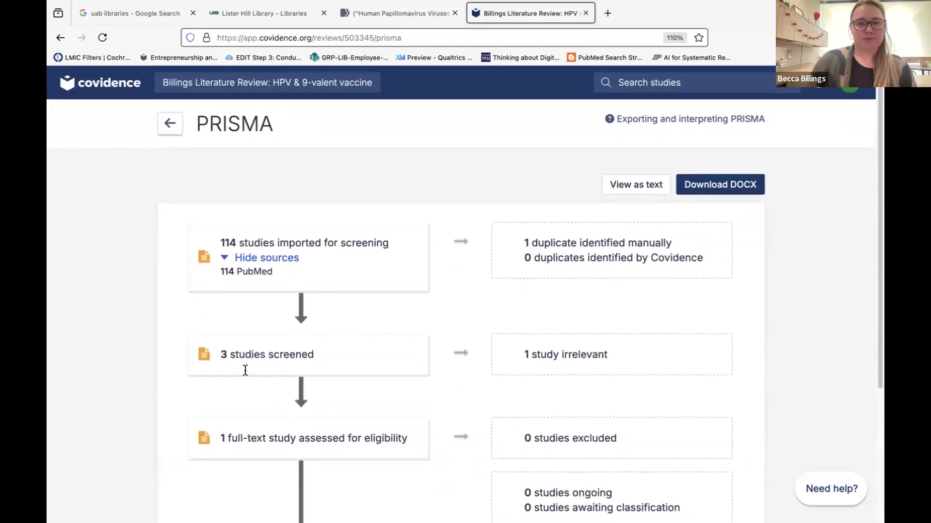
Return to the review summary and expand the Extraction stage progress.
{"action": "left_click", "coordinate": [168, 132]}
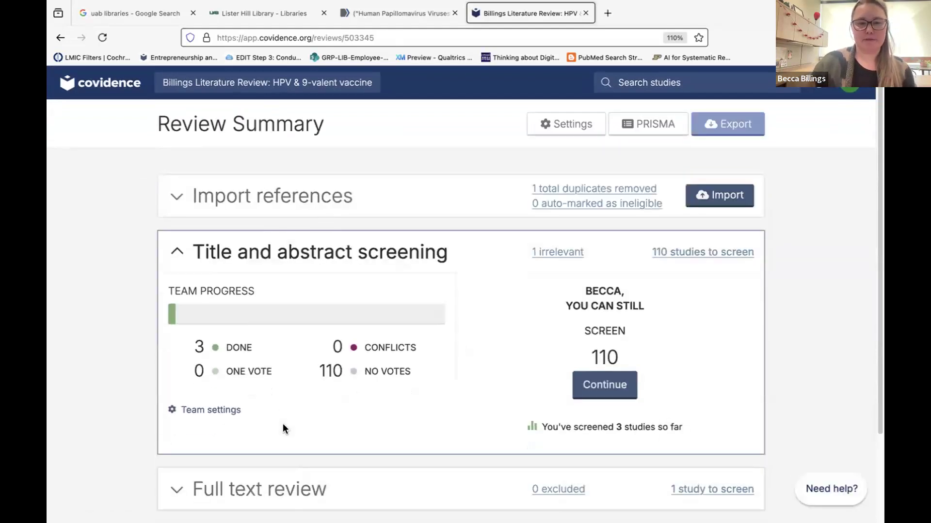
{"action": "scroll", "coordinate": [283, 425], "scroll_direction": "down", "scroll_amount": 2}
{"action": "left_click", "coordinate": [285, 430]}
{"action": "scroll", "coordinate": [504, 391], "scroll_direction": "down", "scroll_amount": 4}
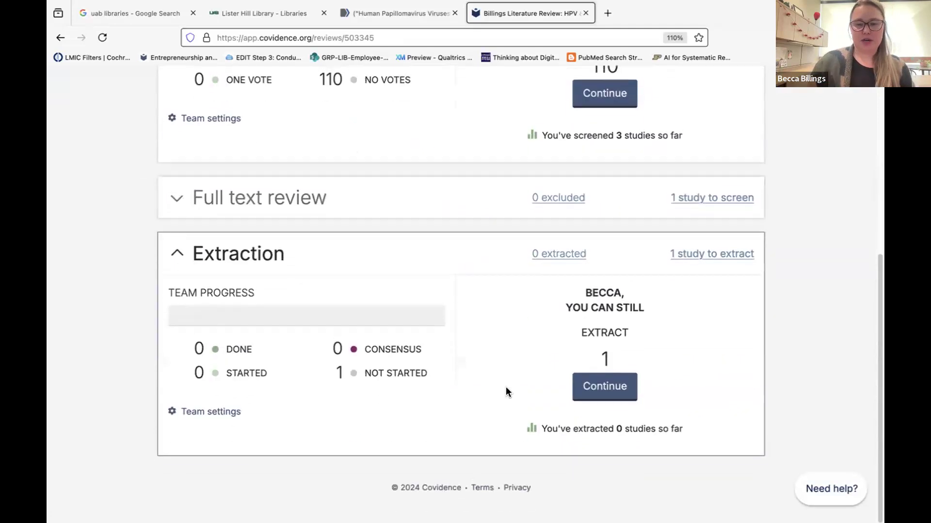
Open the extraction list, highlight the included Daniels 2021 study's title, then go back to the summary.
{"action": "left_click", "coordinate": [608, 395]}
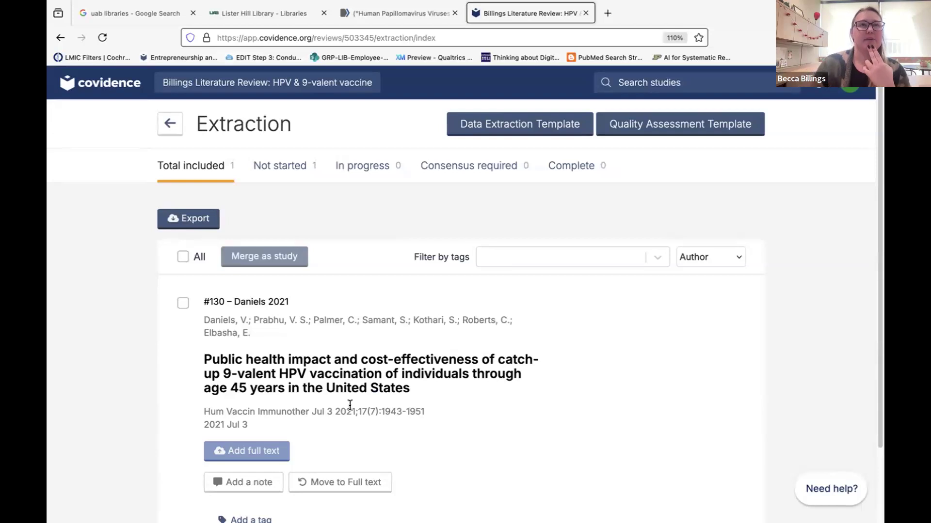
{"action": "scroll", "coordinate": [350, 405], "scroll_direction": "down", "scroll_amount": 1}
{"action": "scroll", "coordinate": [585, 463], "scroll_direction": "down", "scroll_amount": 1}
{"action": "scroll", "coordinate": [586, 463], "scroll_direction": "up", "scroll_amount": 1}
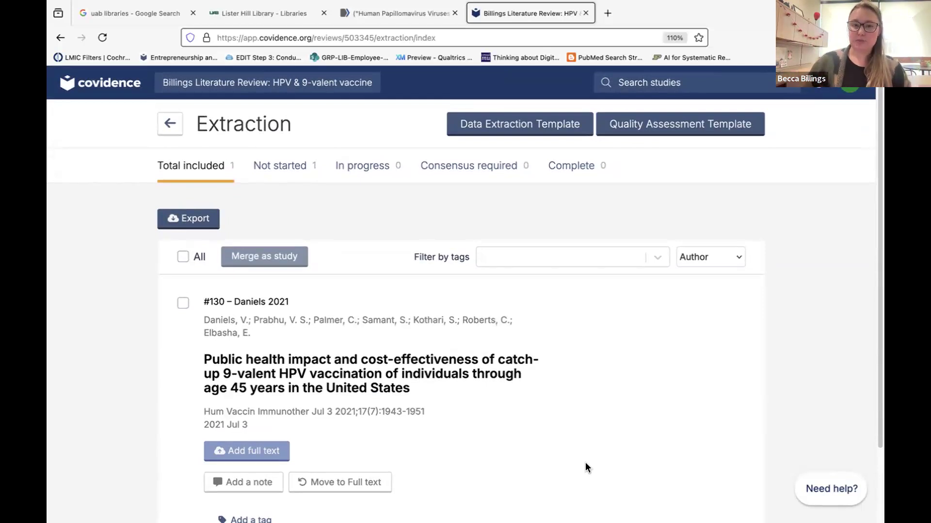
{"action": "scroll", "coordinate": [586, 463], "scroll_direction": "down", "scroll_amount": 3}
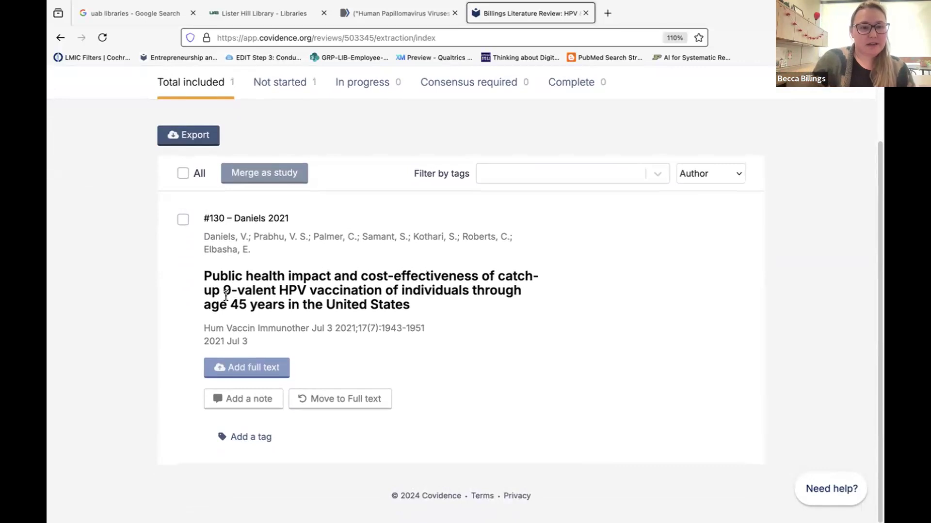
{"action": "mouse_move", "coordinate": [204, 274]}
{"action": "left_mouse_down"}
{"action": "mouse_move", "coordinate": [244, 272]}
{"action": "mouse_move", "coordinate": [451, 307]}
{"action": "left_mouse_up"}
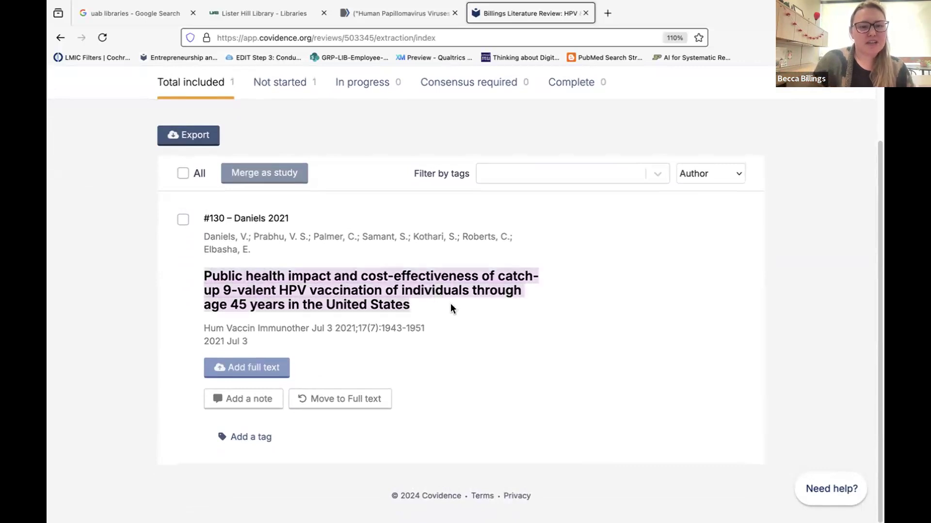
{"action": "left_click", "coordinate": [60, 37]}
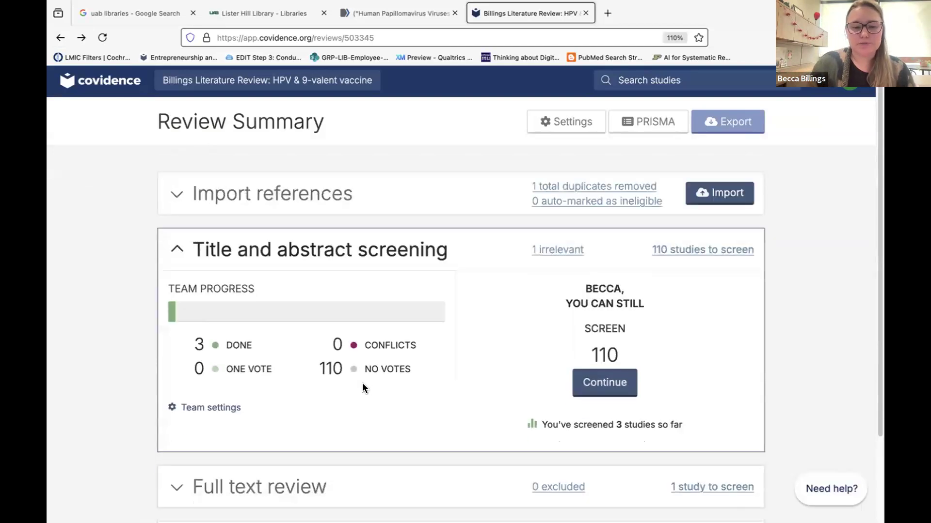
Include the Puglia HPV vaccine safety study from the remaining full-text review list.
{"action": "scroll", "coordinate": [363, 387], "scroll_direction": "down", "scroll_amount": 2}
{"action": "scroll", "coordinate": [364, 412], "scroll_direction": "down", "scroll_amount": 1}
{"action": "left_click", "coordinate": [365, 396]}
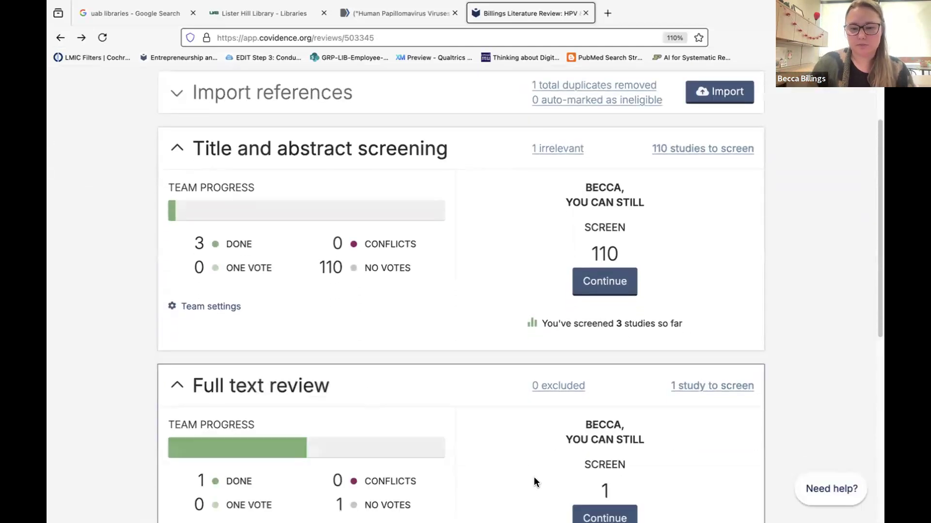
{"action": "scroll", "coordinate": [558, 477], "scroll_direction": "down", "scroll_amount": 1}
{"action": "left_click", "coordinate": [592, 475]}
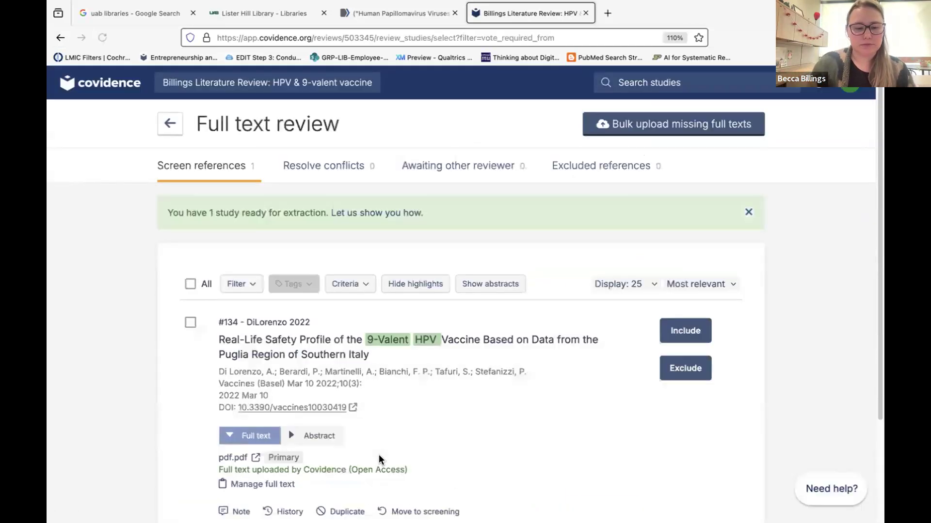
{"action": "scroll", "coordinate": [379, 456], "scroll_direction": "down", "scroll_amount": 3}
{"action": "left_click", "coordinate": [667, 206]}
{"action": "scroll", "coordinate": [339, 231], "scroll_direction": "up", "scroll_amount": 3}
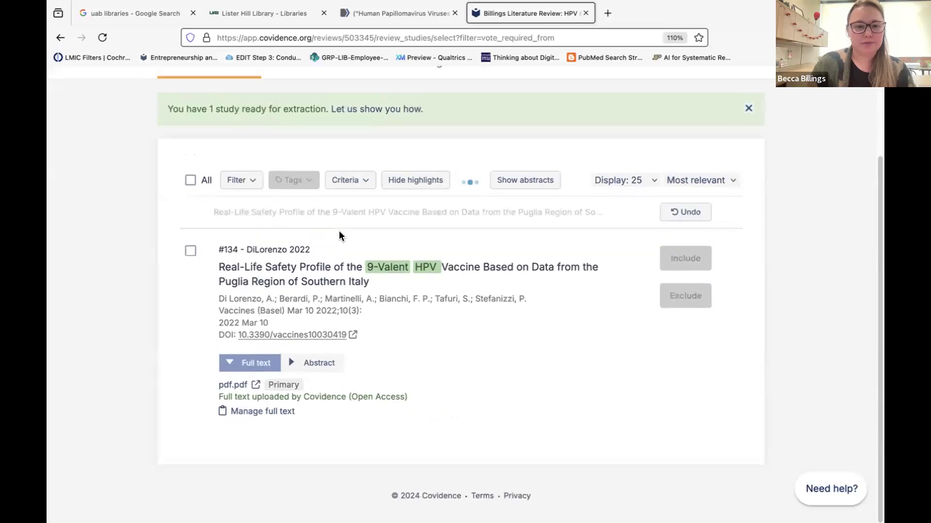
Return to the review summary and open the list of studies awaiting extraction.
{"action": "left_click", "coordinate": [169, 126]}
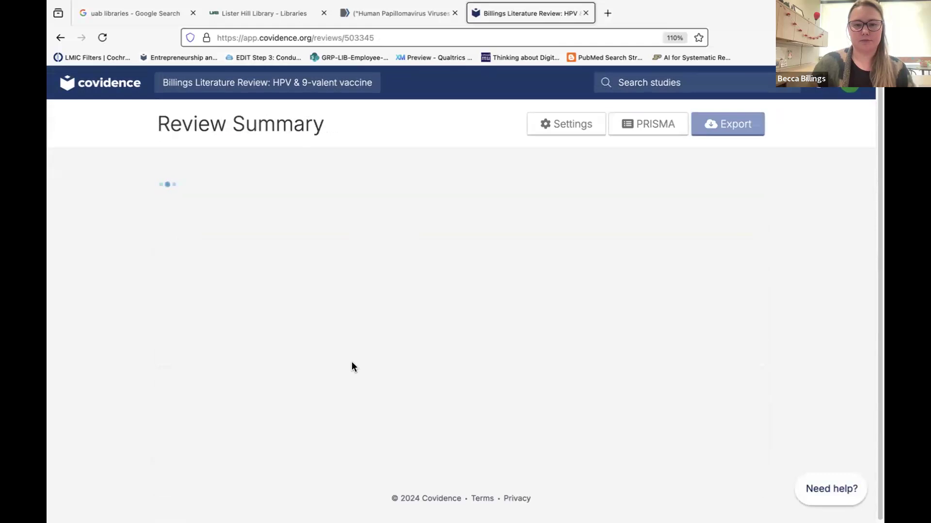
{"action": "scroll", "coordinate": [351, 364], "scroll_direction": "down", "scroll_amount": 3}
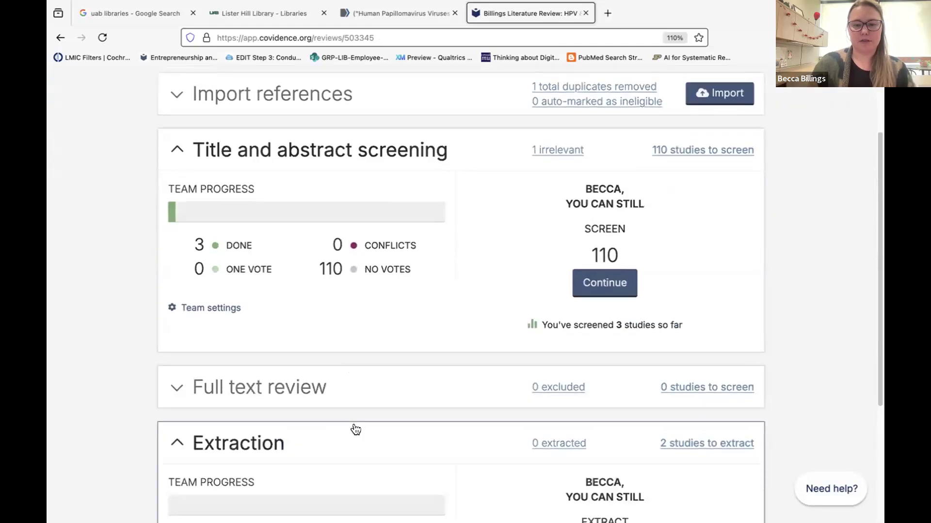
{"action": "scroll", "coordinate": [354, 430], "scroll_direction": "down", "scroll_amount": 2}
{"action": "scroll", "coordinate": [355, 430], "scroll_direction": "down", "scroll_amount": 3}
{"action": "left_click", "coordinate": [601, 395]}
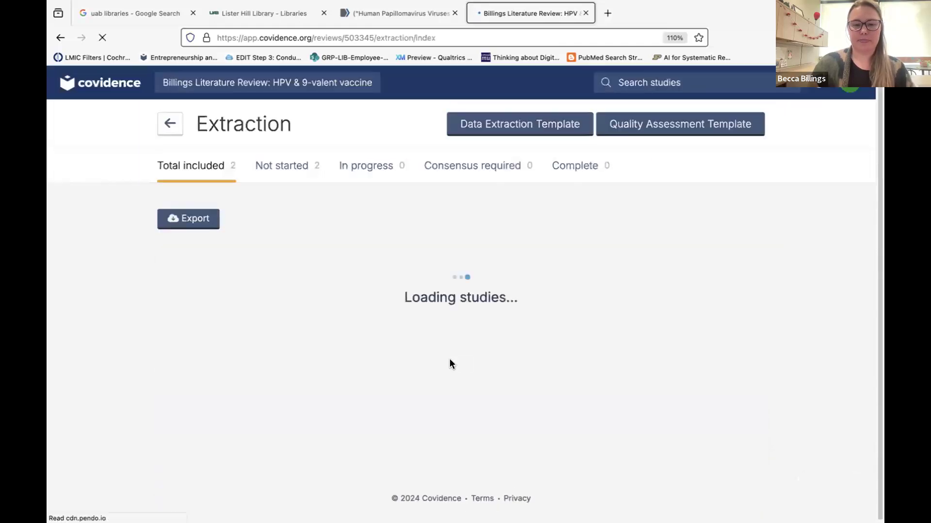
{"action": "scroll", "coordinate": [412, 430], "scroll_direction": "down", "scroll_amount": 3}
{"action": "scroll", "coordinate": [592, 318], "scroll_direction": "up", "scroll_amount": 1}
{"action": "scroll", "coordinate": [642, 315], "scroll_direction": "up", "scroll_amount": 1}
{"action": "scroll", "coordinate": [646, 377], "scroll_direction": "up", "scroll_amount": 3}
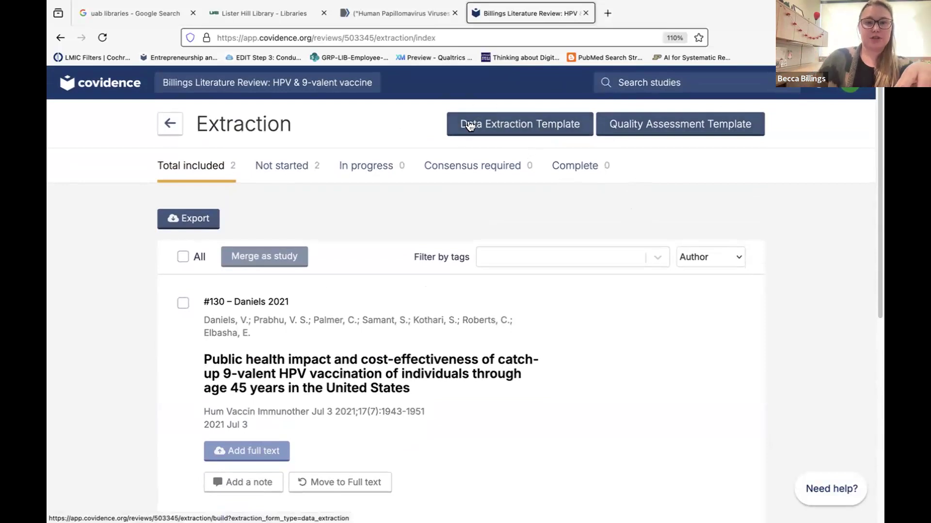
Open the draft data extraction template and scroll through its editor.
{"action": "left_click", "coordinate": [493, 125]}
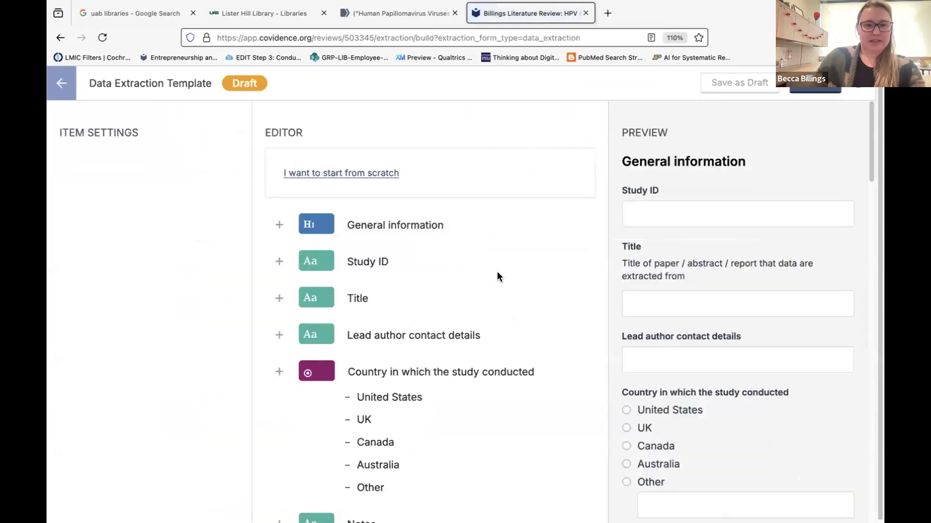
{"action": "scroll", "coordinate": [497, 274], "scroll_direction": "down", "scroll_amount": 8}
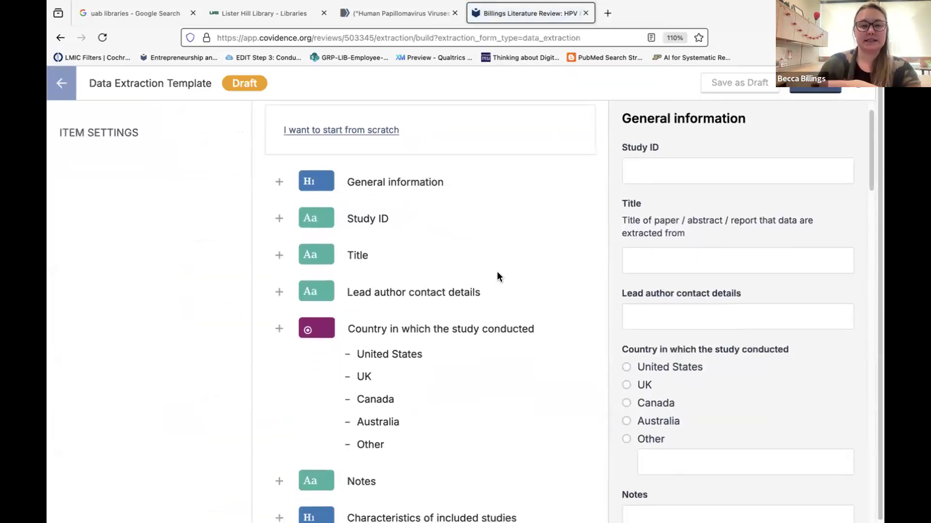
{"action": "scroll", "coordinate": [497, 270], "scroll_direction": "down", "scroll_amount": 15}
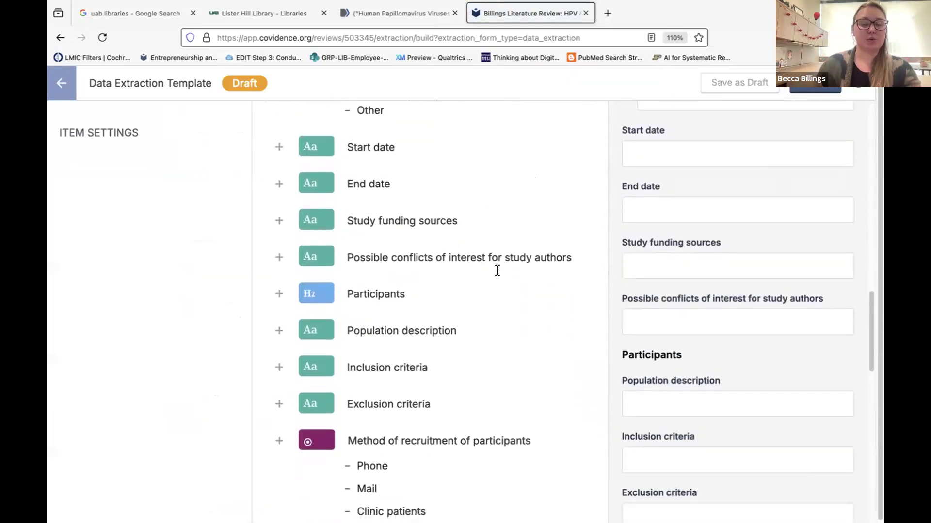
{"action": "scroll", "coordinate": [498, 270], "scroll_direction": "down", "scroll_amount": 3}
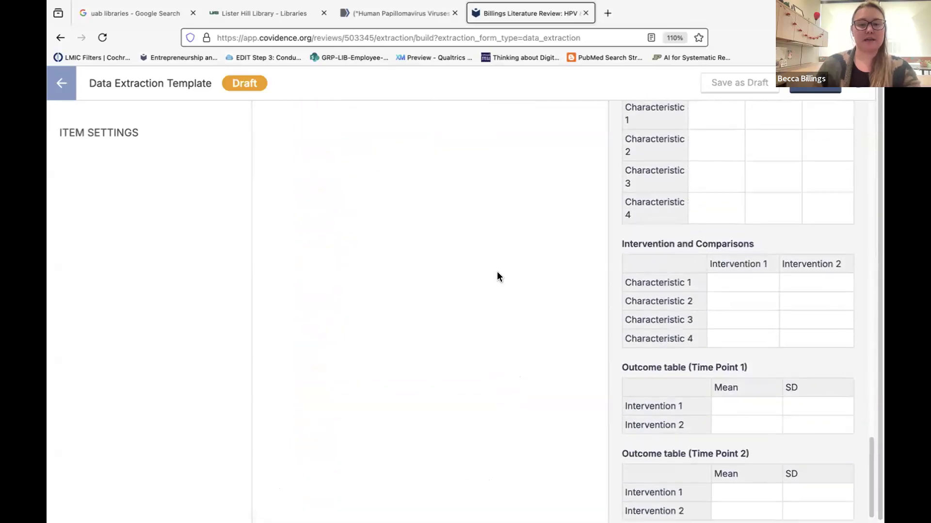
{"action": "scroll", "coordinate": [498, 270], "scroll_direction": "up", "scroll_amount": 20}
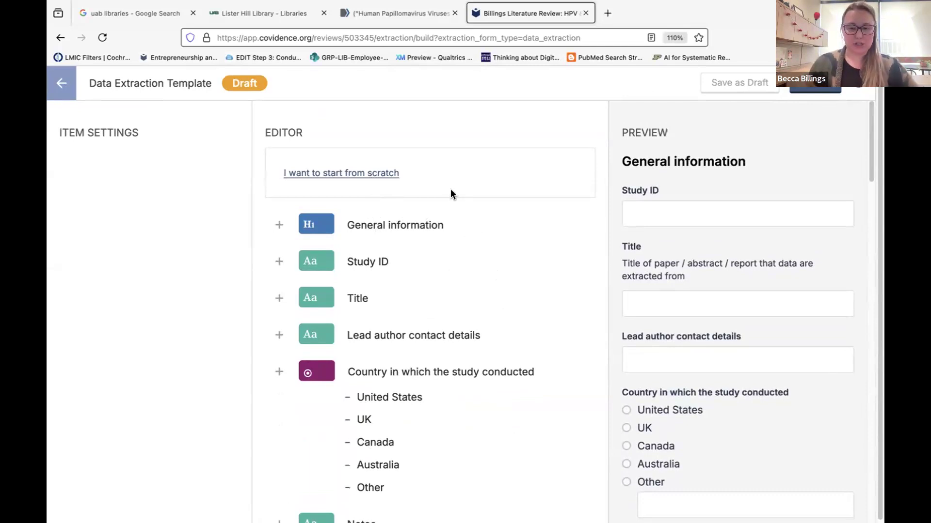
Review the default fields down to the outcome tables, then select the Study ID field.
{"action": "scroll", "coordinate": [435, 287], "scroll_direction": "down", "scroll_amount": 10}
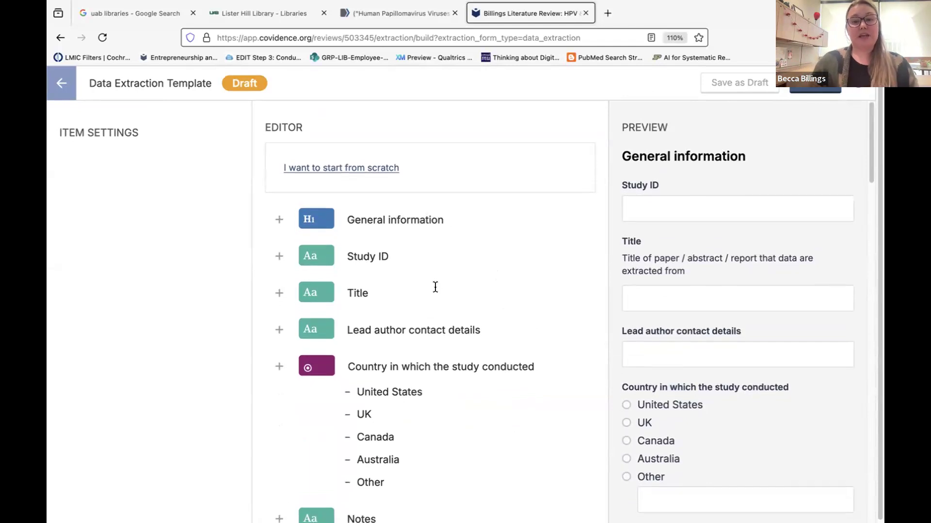
{"action": "scroll", "coordinate": [435, 287], "scroll_direction": "down", "scroll_amount": 15}
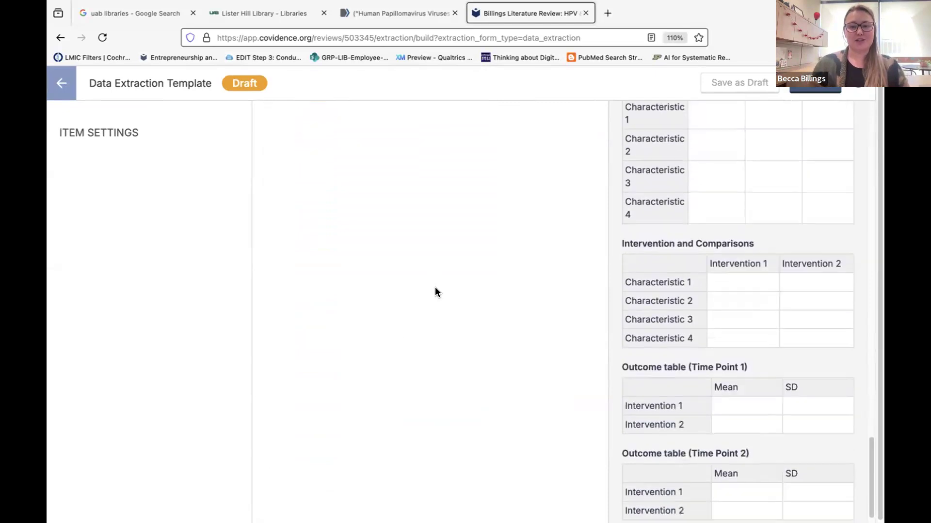
{"action": "scroll", "coordinate": [435, 288], "scroll_direction": "up", "scroll_amount": 5}
{"action": "scroll", "coordinate": [434, 291], "scroll_direction": "up", "scroll_amount": 1}
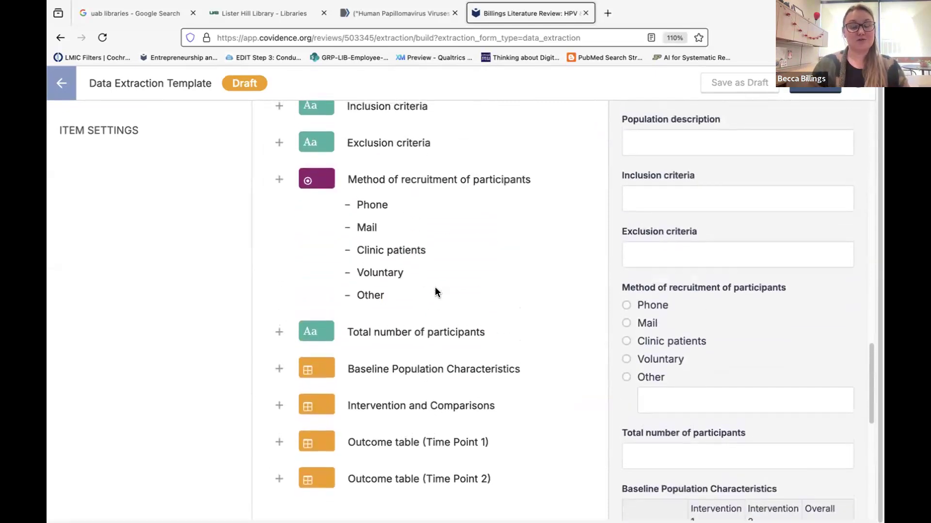
{"action": "scroll", "coordinate": [435, 287], "scroll_direction": "up", "scroll_amount": 3}
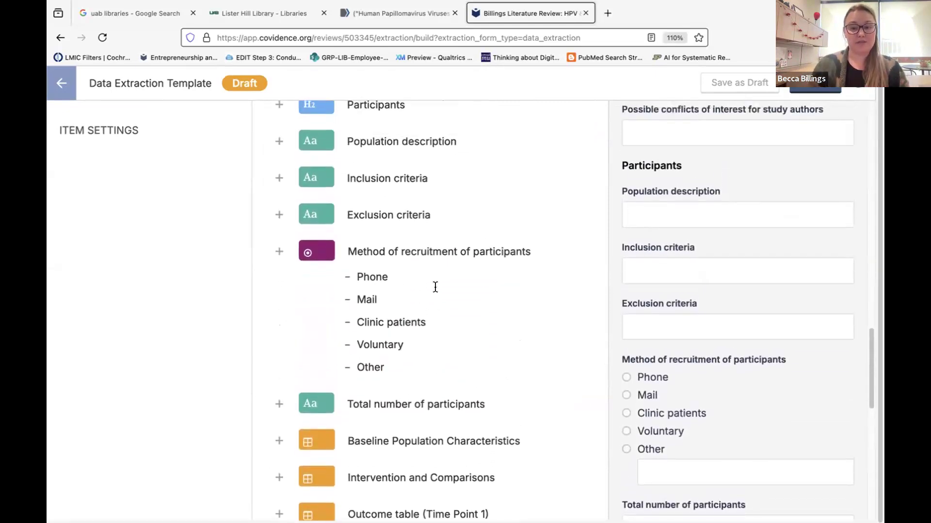
{"action": "scroll", "coordinate": [435, 288], "scroll_direction": "down", "scroll_amount": 1}
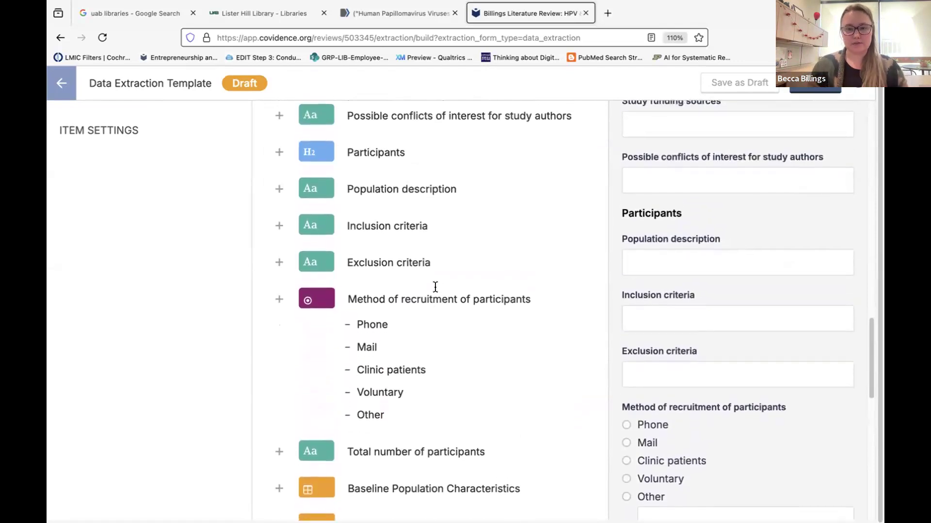
{"action": "scroll", "coordinate": [435, 287], "scroll_direction": "up", "scroll_amount": 15}
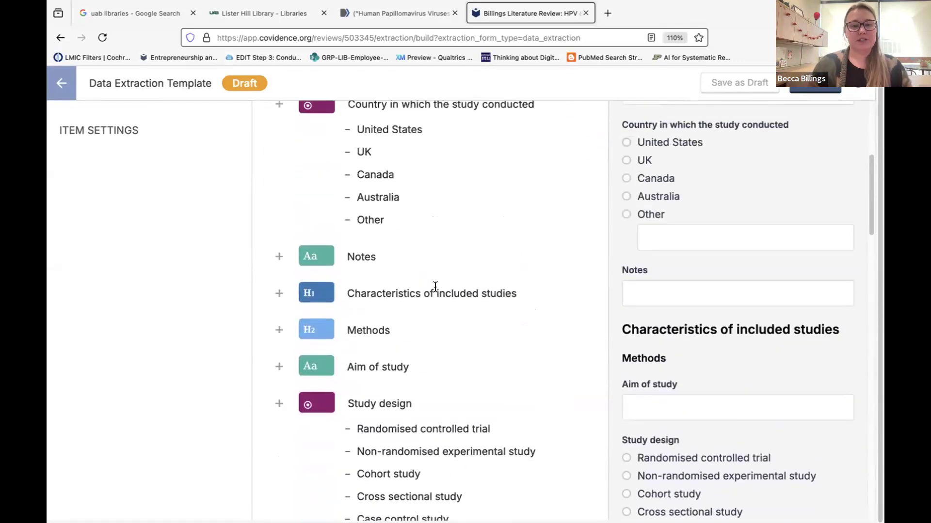
{"action": "scroll", "coordinate": [434, 287], "scroll_direction": "up", "scroll_amount": 3}
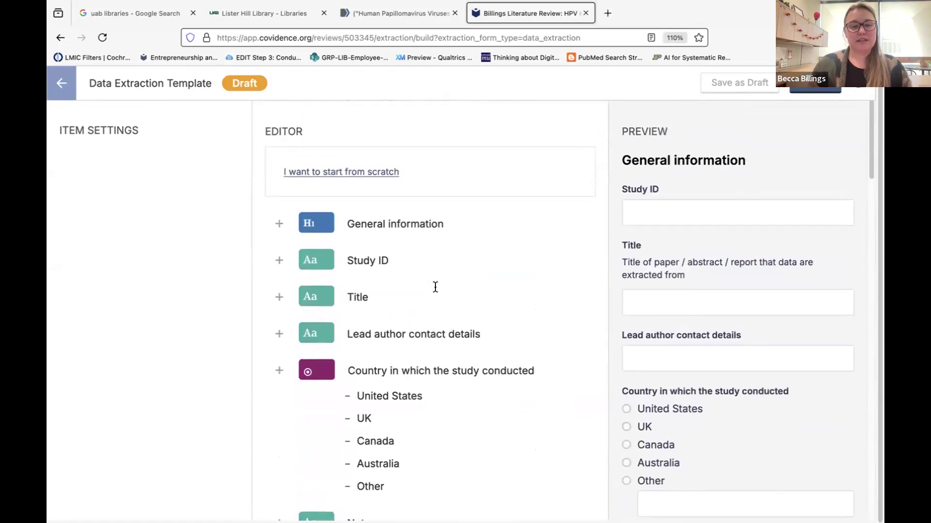
{"action": "left_click", "coordinate": [360, 257]}
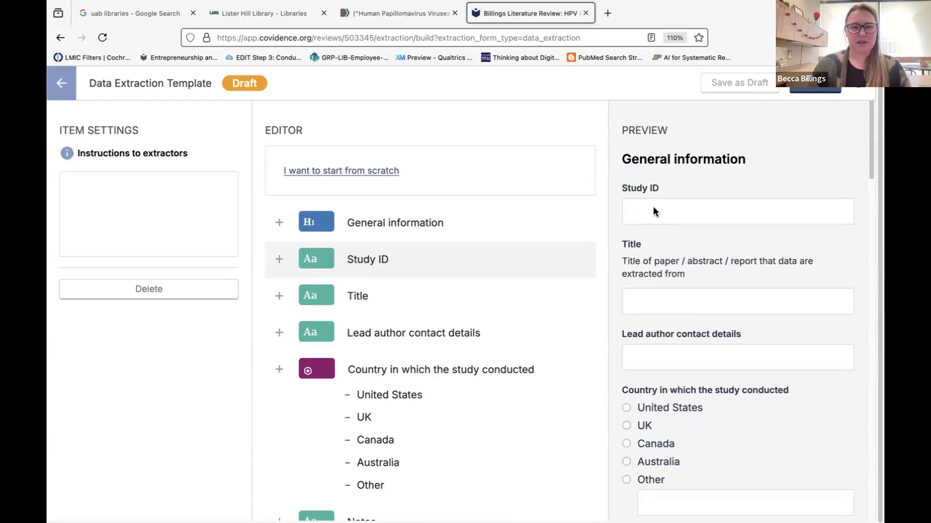
{"action": "left_click", "coordinate": [57, 78]}
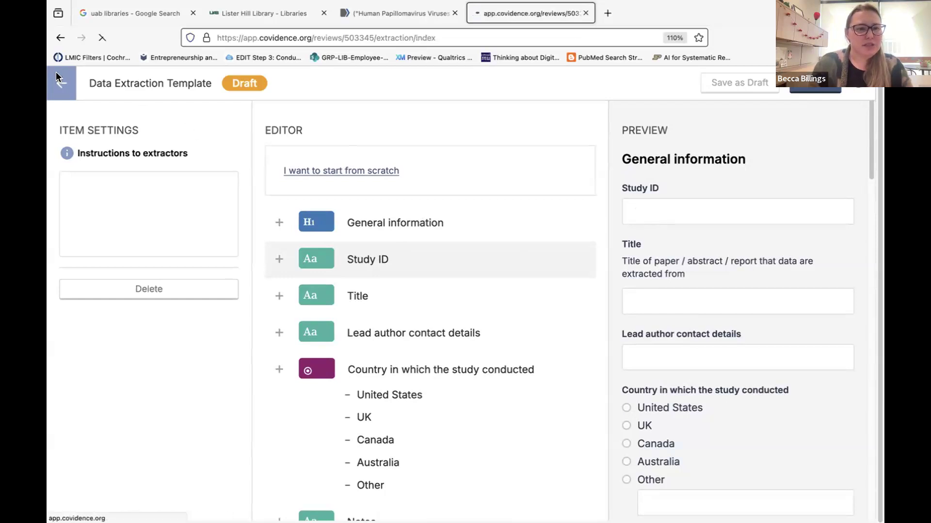
{"action": "scroll", "coordinate": [258, 331], "scroll_direction": "down", "scroll_amount": 1}
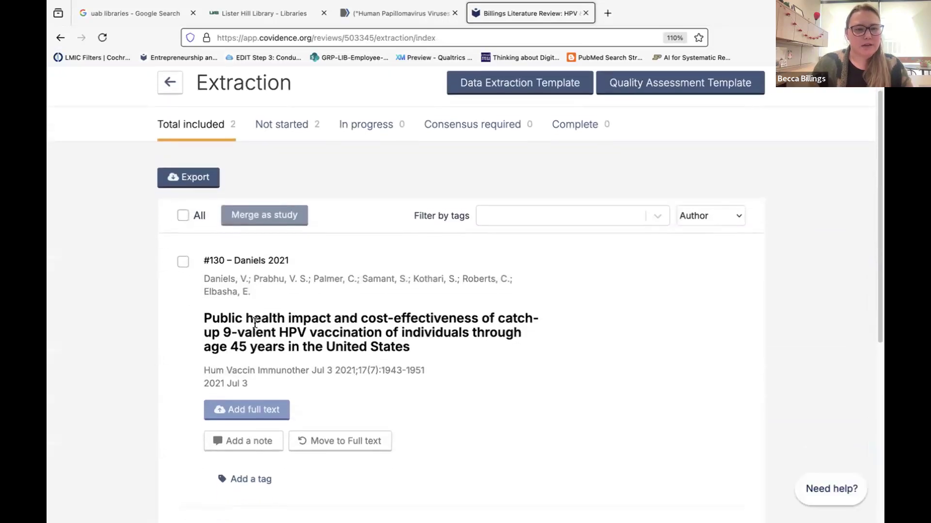
{"action": "left_click_drag", "start_coordinate": [210, 254], "coordinate": [223, 254]}
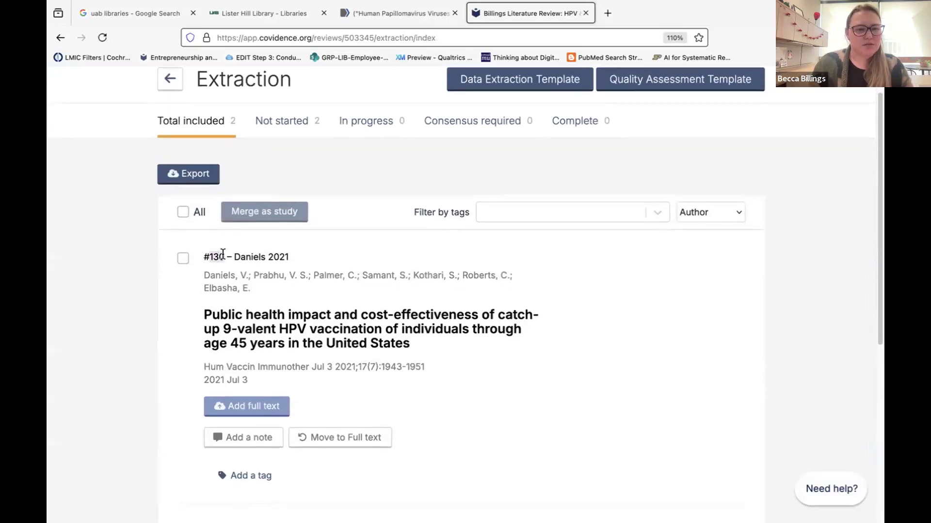
{"action": "left_click", "coordinate": [222, 257]}
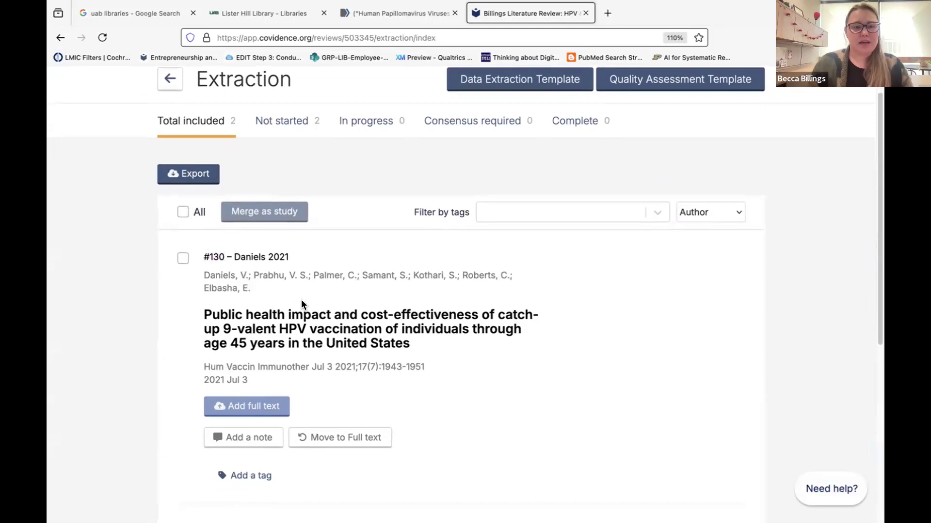
{"action": "scroll", "coordinate": [300, 300], "scroll_direction": "up", "scroll_amount": 1}
{"action": "scroll", "coordinate": [301, 301], "scroll_direction": "down", "scroll_amount": 6}
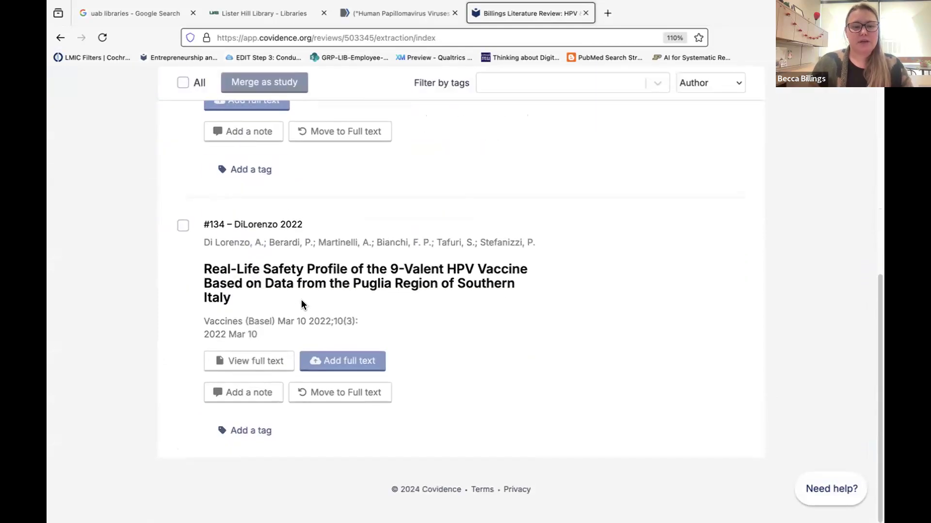
{"action": "scroll", "coordinate": [301, 305], "scroll_direction": "up", "scroll_amount": 6}
{"action": "left_click", "coordinate": [565, 123]}
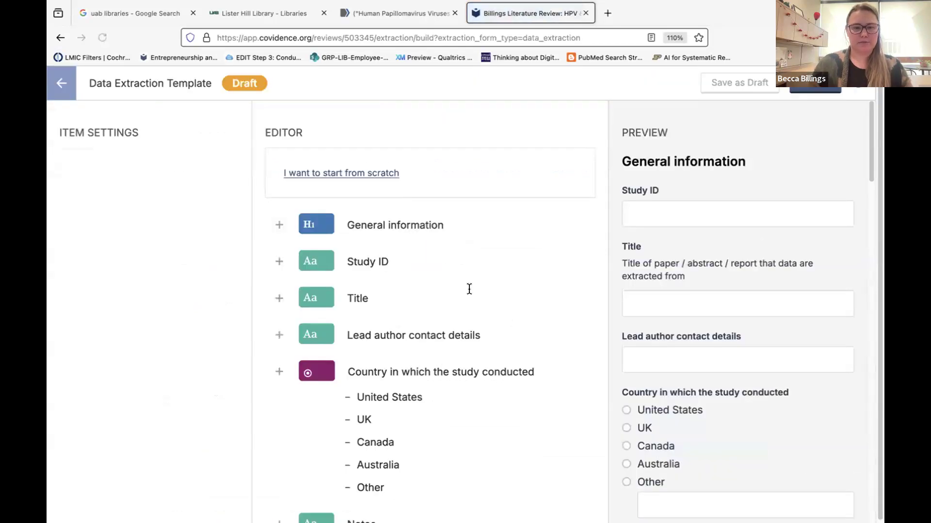
Select the General information heading and the Study ID field in the template editor.
{"action": "left_click", "coordinate": [388, 222]}
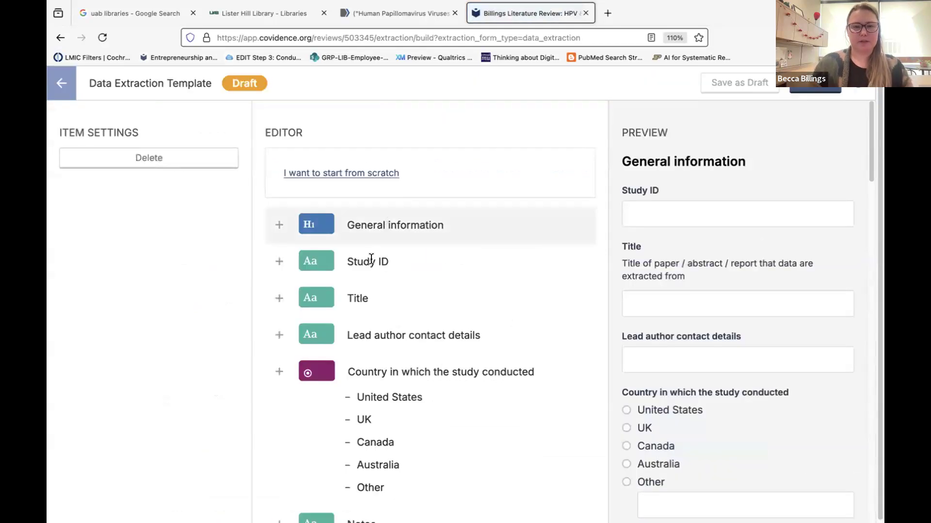
{"action": "left_click", "coordinate": [374, 261]}
{"action": "left_click", "coordinate": [372, 224]}
{"action": "left_click_drag", "start_coordinate": [622, 160], "coordinate": [737, 159]}
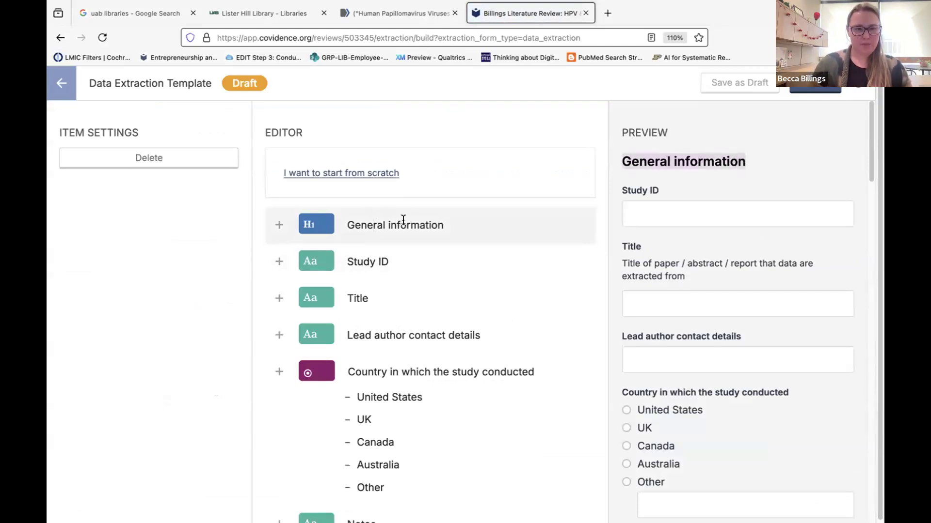
{"action": "left_click", "coordinate": [388, 262]}
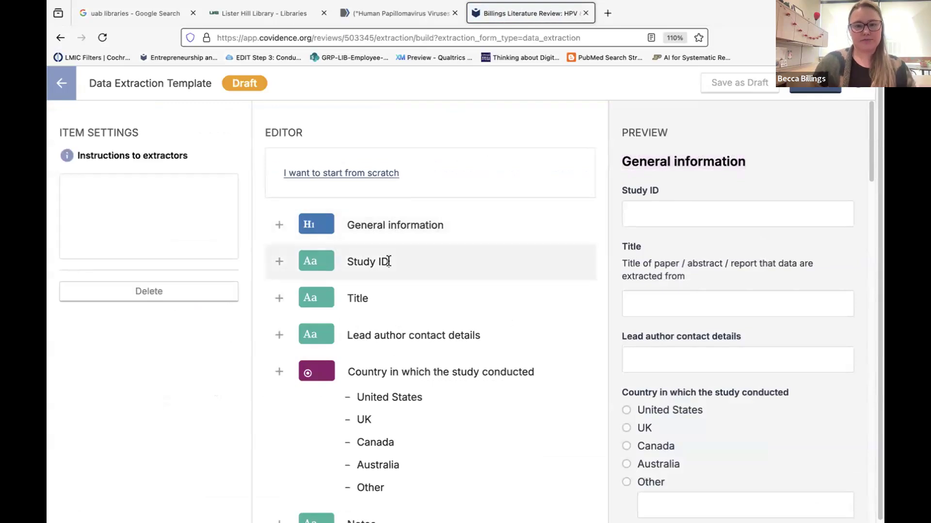
Change the Study ID label to 'Study Identification'.
{"action": "left_click", "coordinate": [372, 260]}
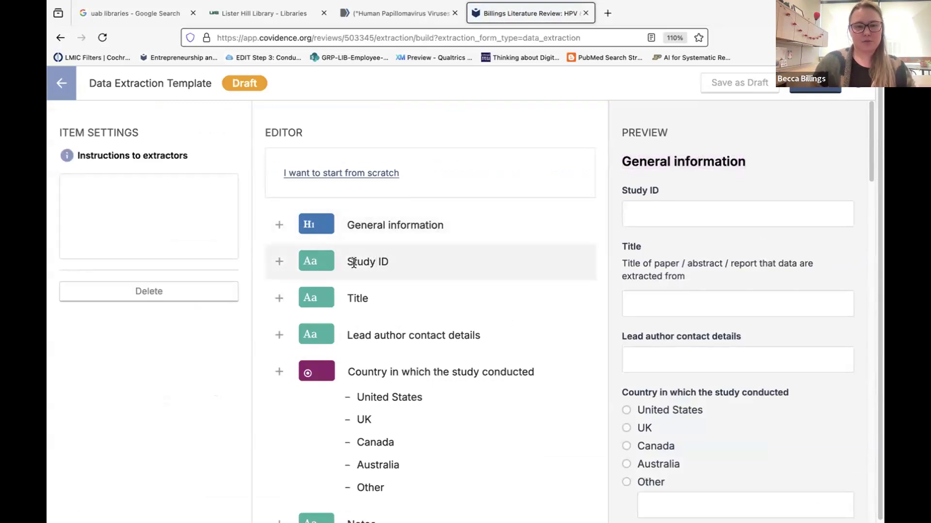
{"action": "left_click", "coordinate": [395, 264]}
{"action": "key", "text": "BackSpace"}
{"action": "type", "text": "dentic"}
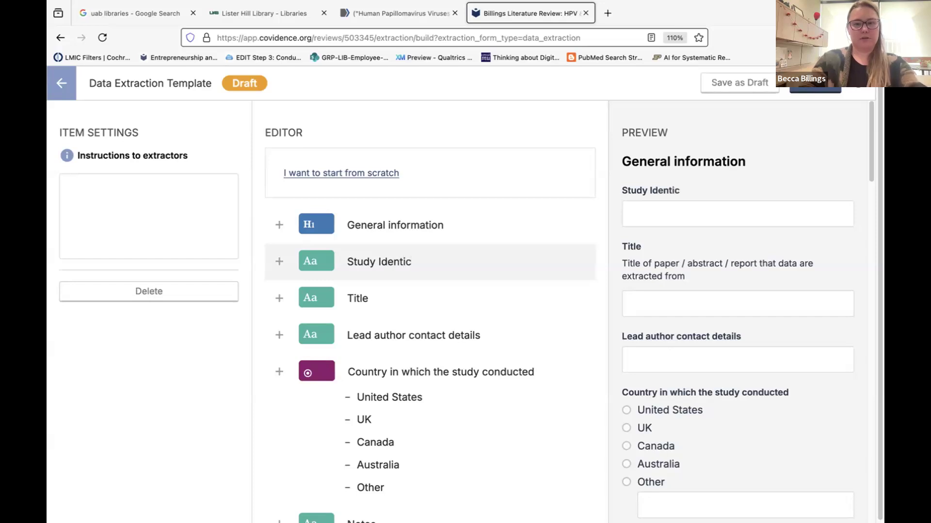
{"action": "key", "text": "BackSpace"}
{"action": "type", "text": "fication"}
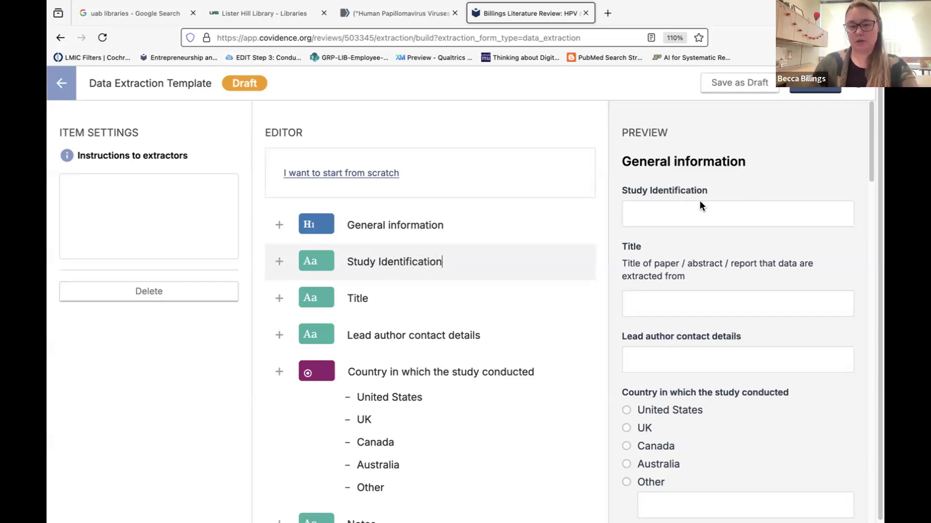
{"action": "left_click", "coordinate": [374, 335]}
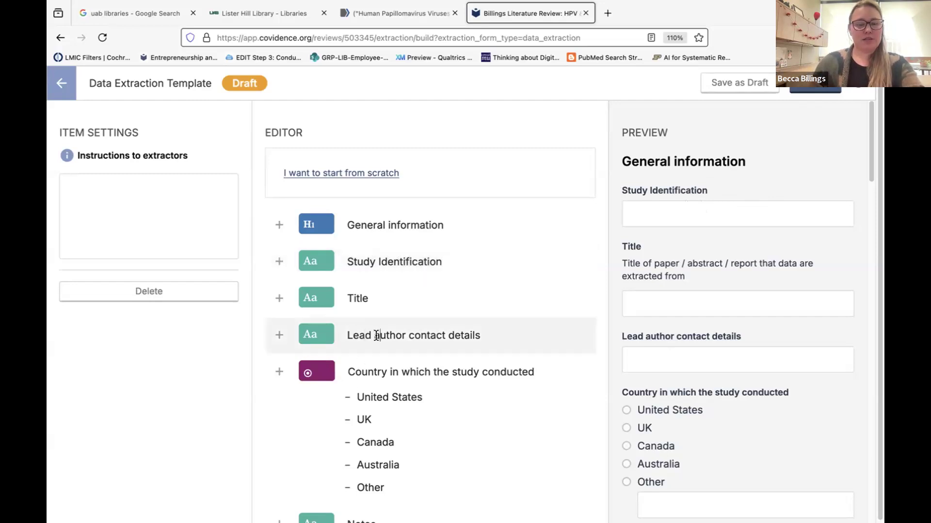
Delete the Lead author contact details, Title, Study Identification and Notes items from the template.
{"action": "left_click", "coordinate": [170, 290]}
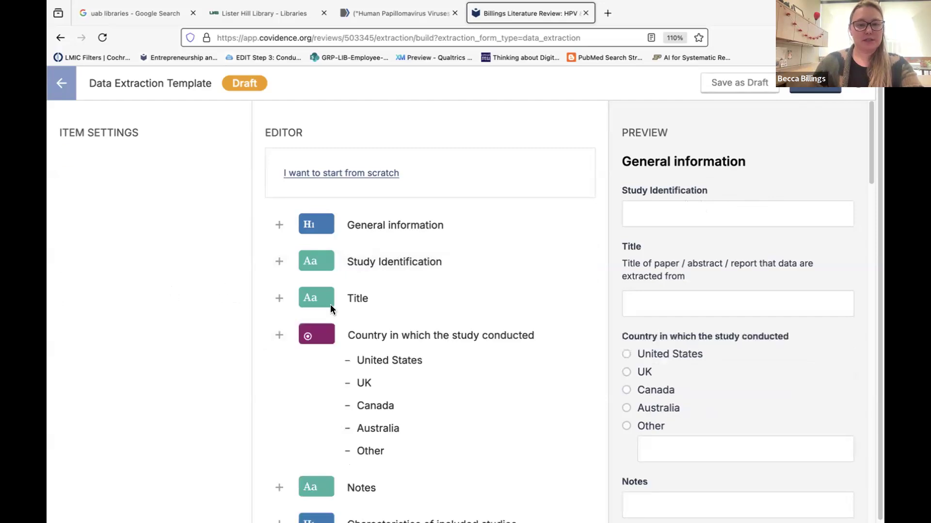
{"action": "left_click", "coordinate": [359, 294]}
{"action": "left_click", "coordinate": [138, 290]}
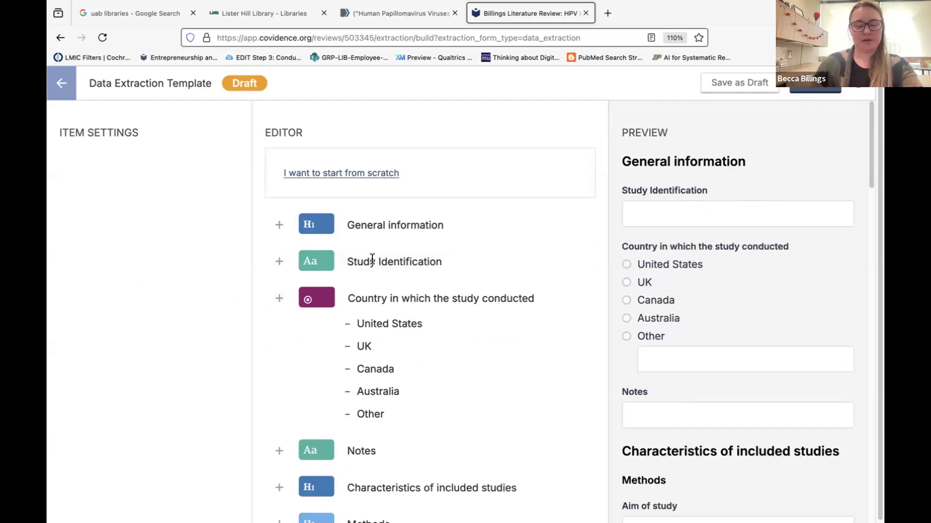
{"action": "left_click", "coordinate": [372, 261]}
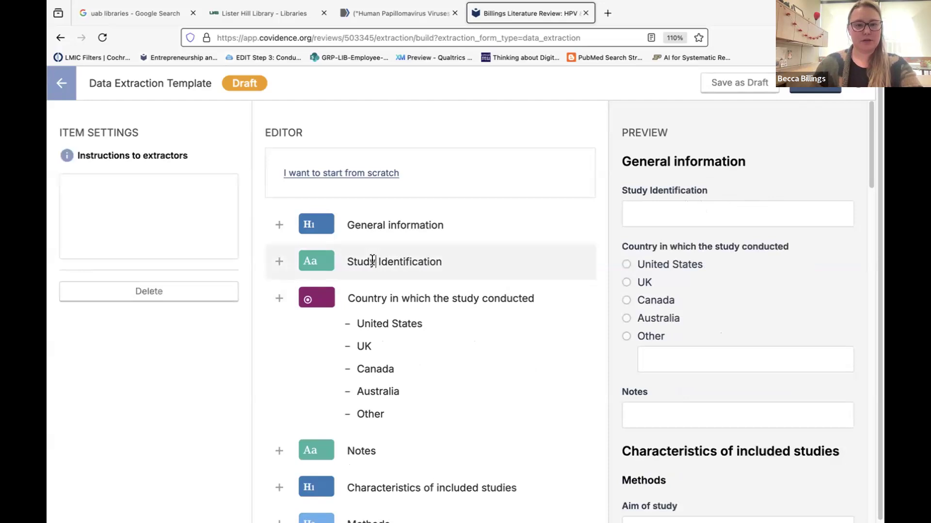
{"action": "left_click", "coordinate": [165, 290]}
{"action": "left_click", "coordinate": [386, 223]}
{"action": "scroll", "coordinate": [389, 308], "scroll_direction": "down", "scroll_amount": 3}
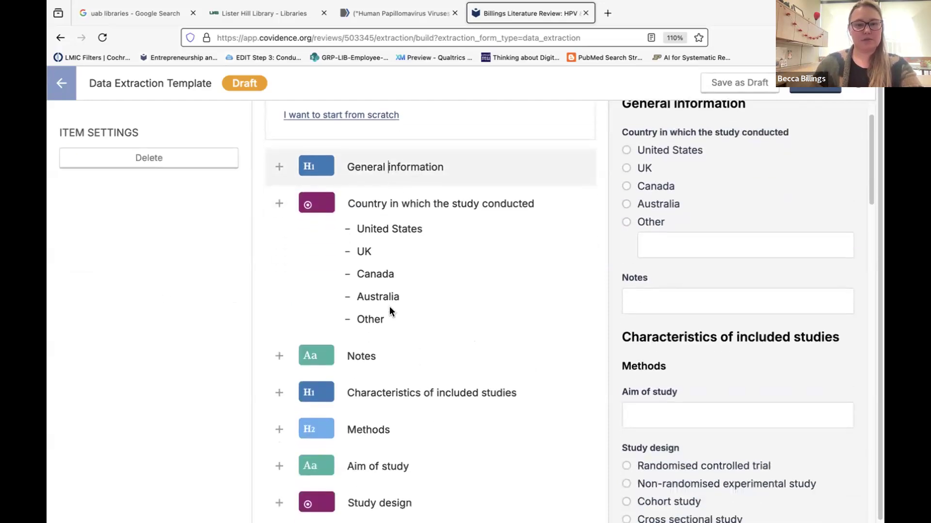
{"action": "left_click", "coordinate": [365, 332]}
{"action": "left_click", "coordinate": [135, 289]}
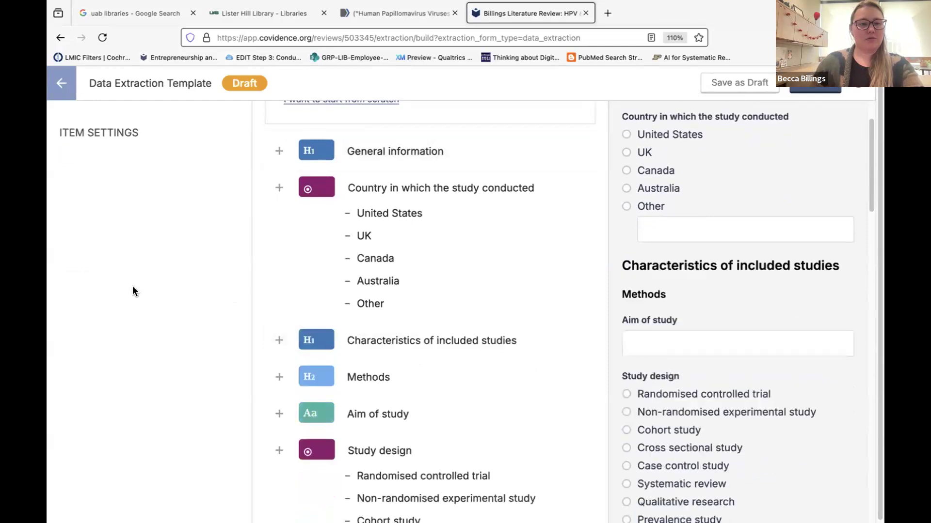
{"action": "scroll", "coordinate": [398, 352], "scroll_direction": "up", "scroll_amount": 3}
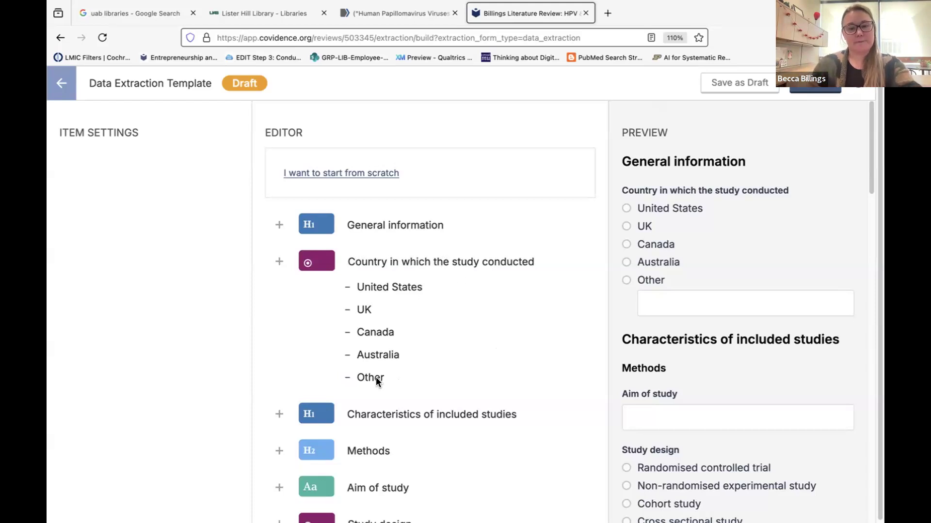
Add 'Germany' as a country option directly below United States.
{"action": "left_click", "coordinate": [370, 355]}
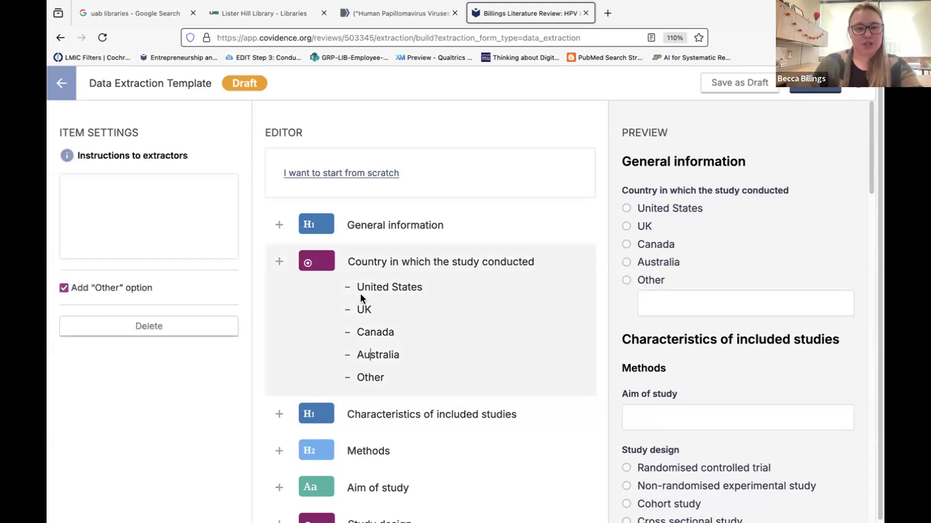
{"action": "left_click", "coordinate": [419, 287]}
{"action": "key", "text": "Return"}
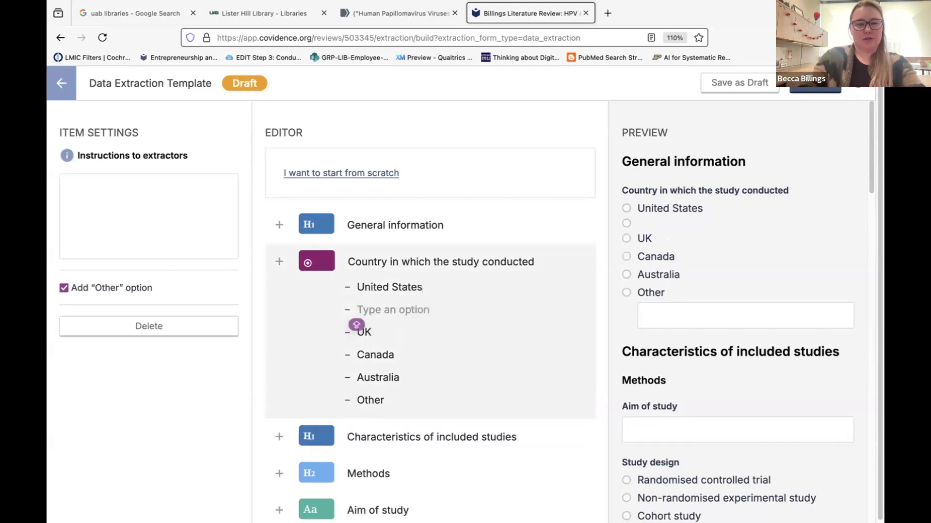
{"action": "type", "text": "Germany"}
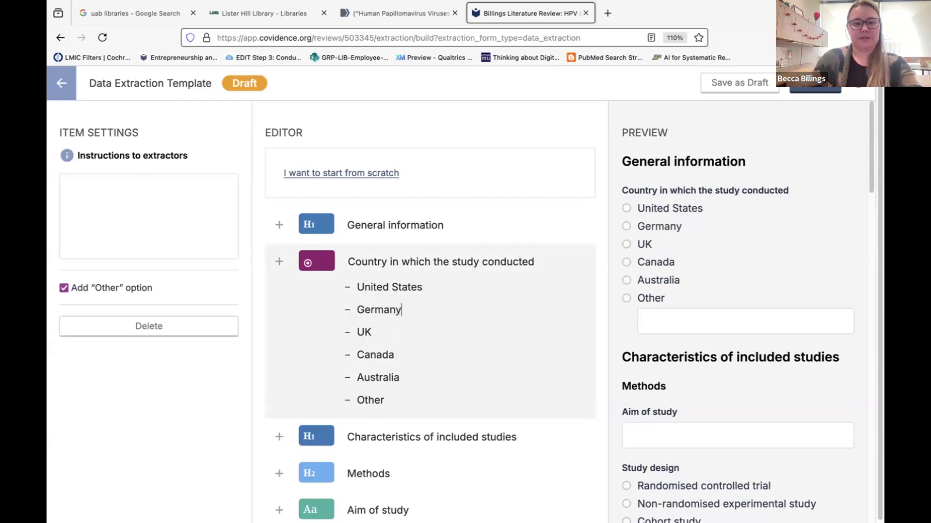
{"action": "scroll", "coordinate": [434, 353], "scroll_direction": "down", "scroll_amount": 3}
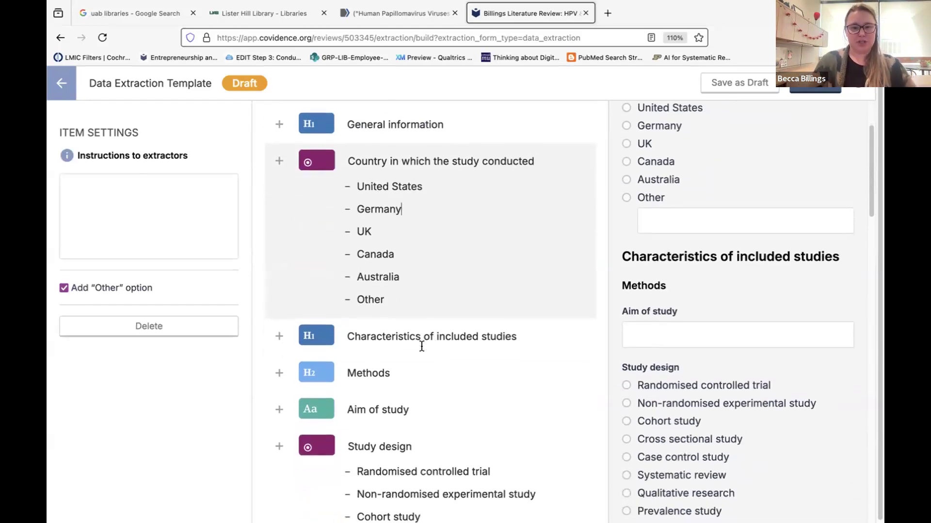
{"action": "scroll", "coordinate": [424, 372], "scroll_direction": "up", "scroll_amount": 2}
{"action": "scroll", "coordinate": [424, 373], "scroll_direction": "down", "scroll_amount": 8}
{"action": "scroll", "coordinate": [424, 373], "scroll_direction": "up", "scroll_amount": 4}
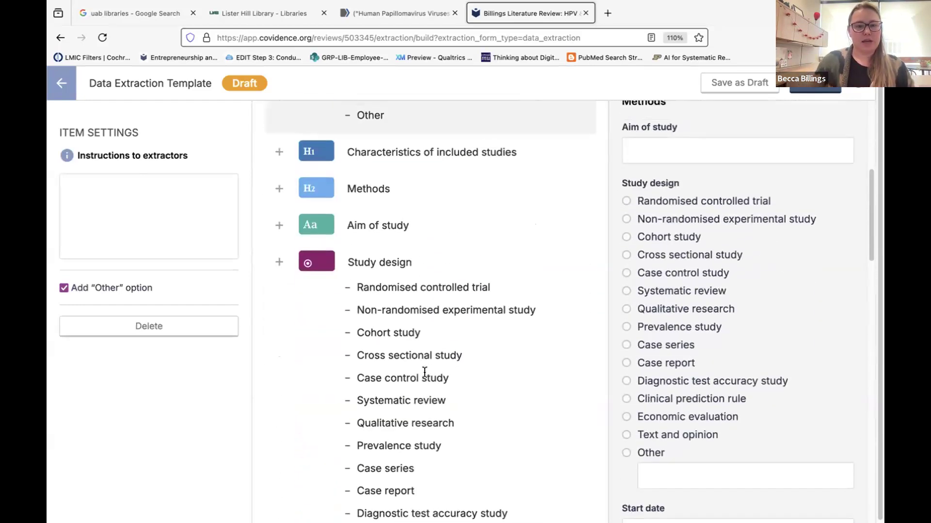
{"action": "scroll", "coordinate": [424, 373], "scroll_direction": "up", "scroll_amount": 1}
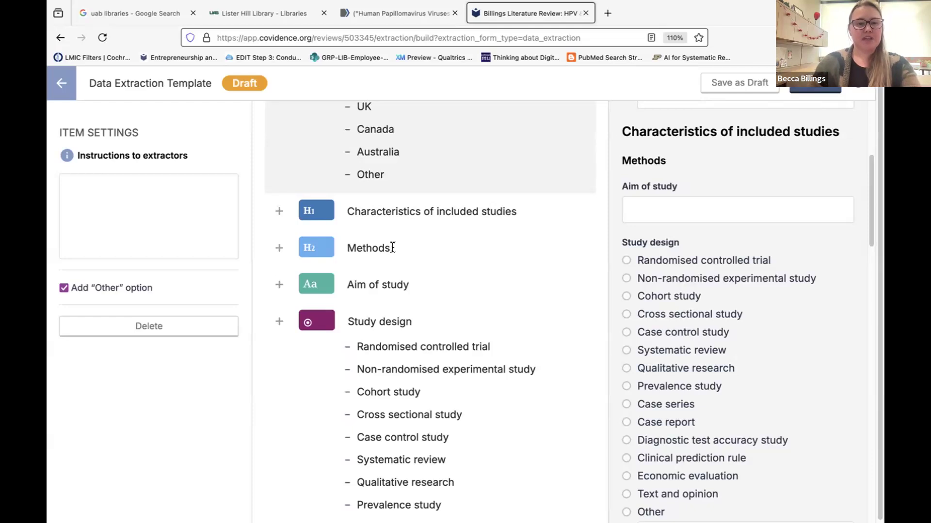
Focus the instructions to extractors box and scroll down to the Methods section.
{"action": "scroll", "coordinate": [392, 248], "scroll_direction": "down", "scroll_amount": 2}
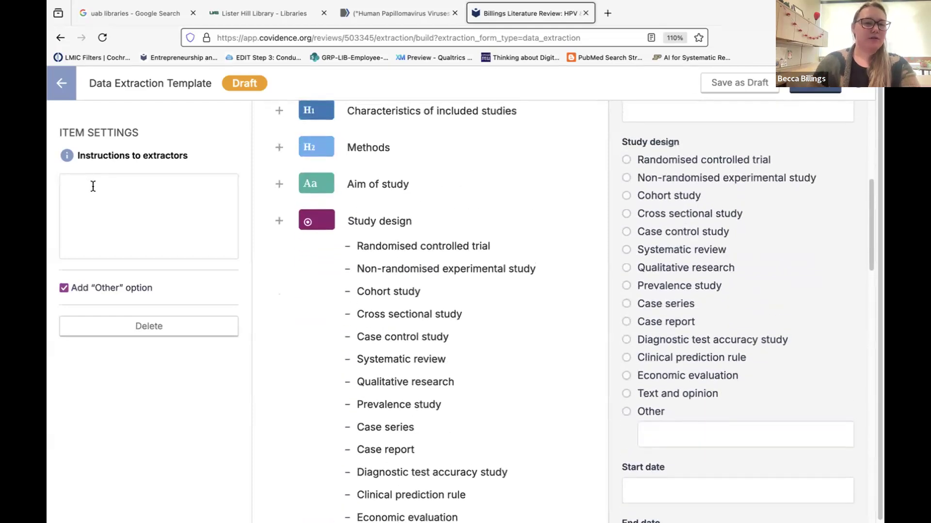
{"action": "left_click", "coordinate": [120, 192]}
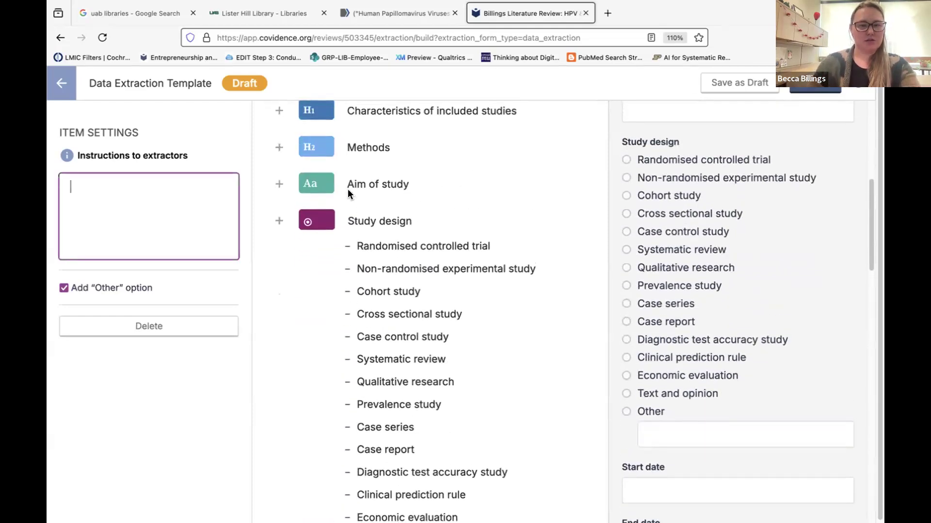
{"action": "scroll", "coordinate": [427, 225], "scroll_direction": "down", "scroll_amount": 1}
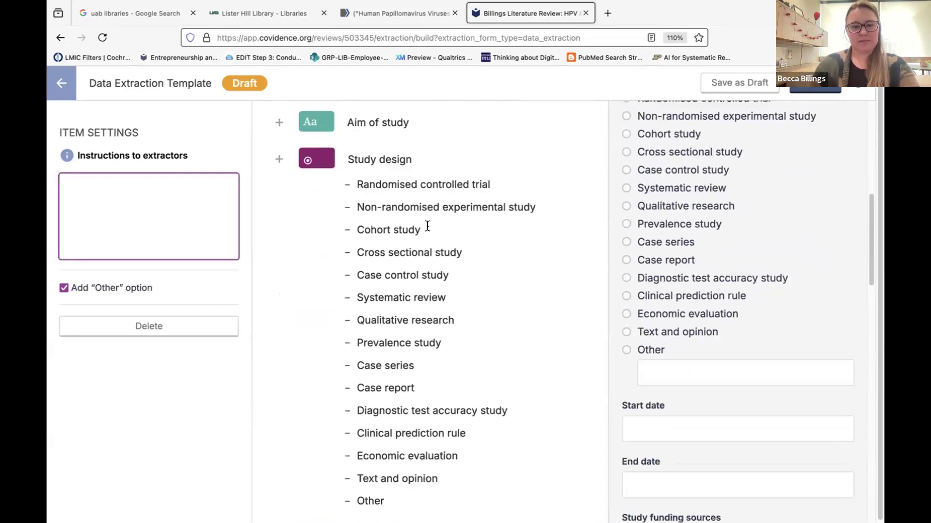
{"action": "scroll", "coordinate": [427, 227], "scroll_direction": "down", "scroll_amount": 6}
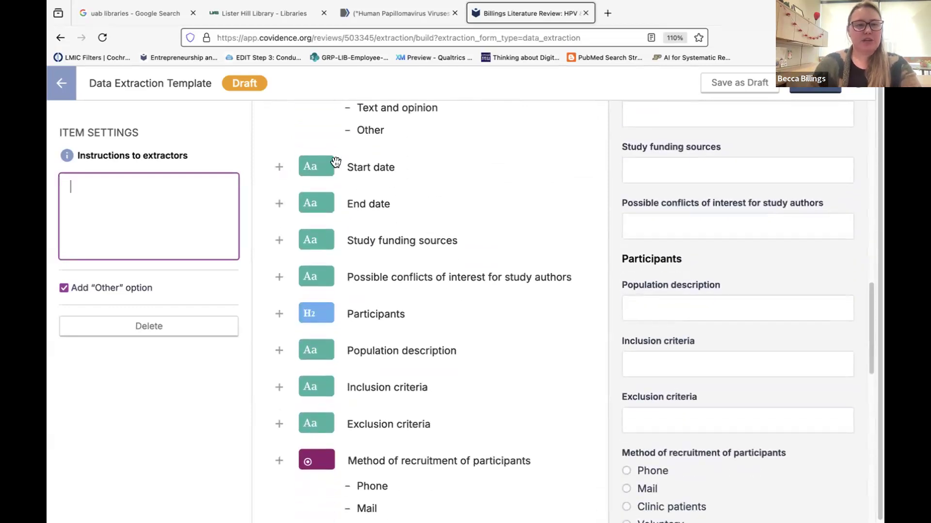
Add a single-choice question labelled 'Symptoms' after Start date.
{"action": "left_click", "coordinate": [278, 170]}
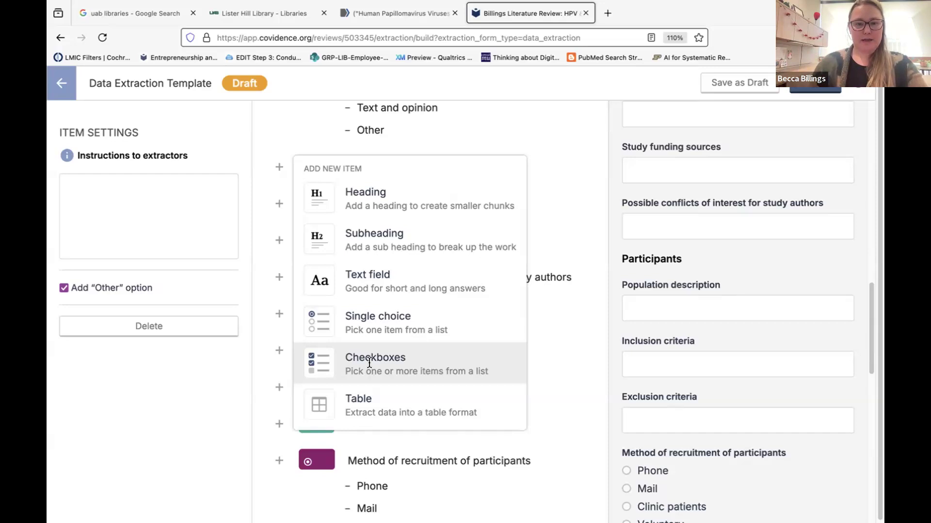
{"action": "left_click", "coordinate": [370, 313]}
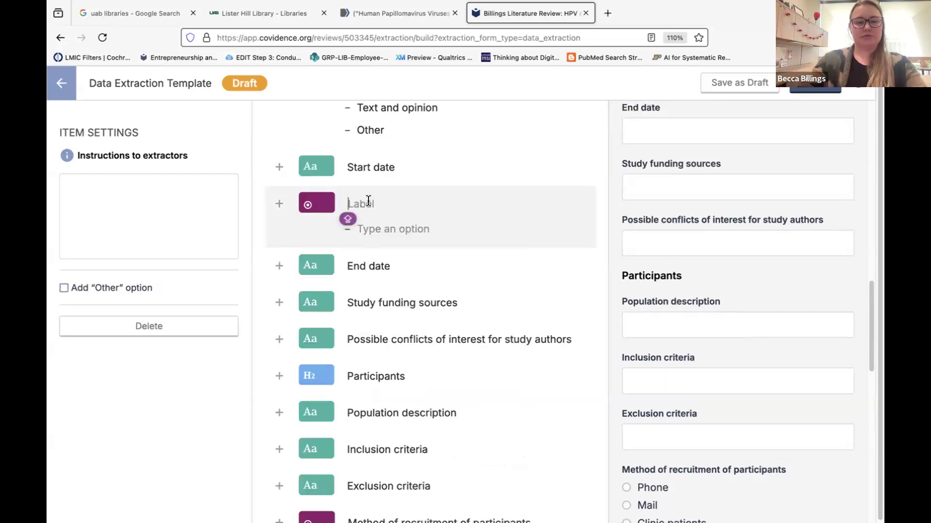
{"action": "type", "text": "T"}
{"action": "key", "text": "BackSpace"}
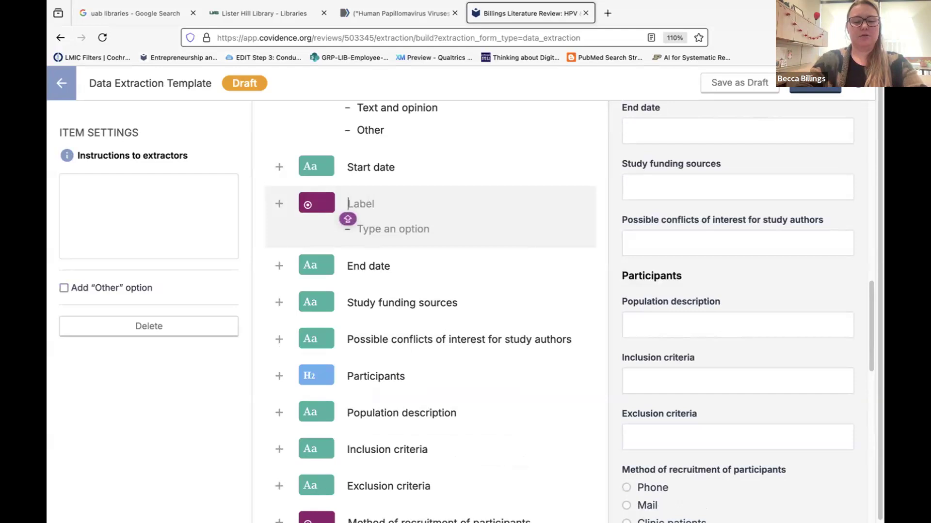
{"action": "type", "text": "Symptoms"}
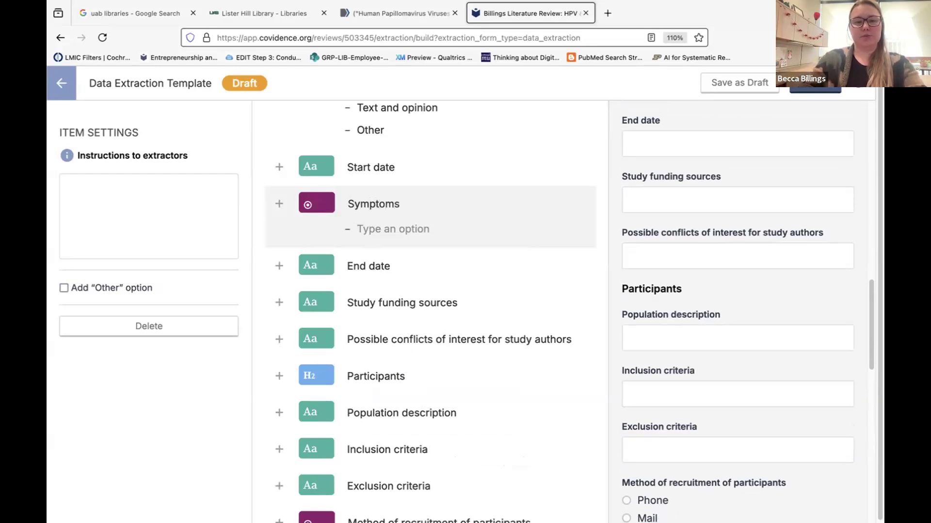
{"action": "left_click", "coordinate": [384, 229]}
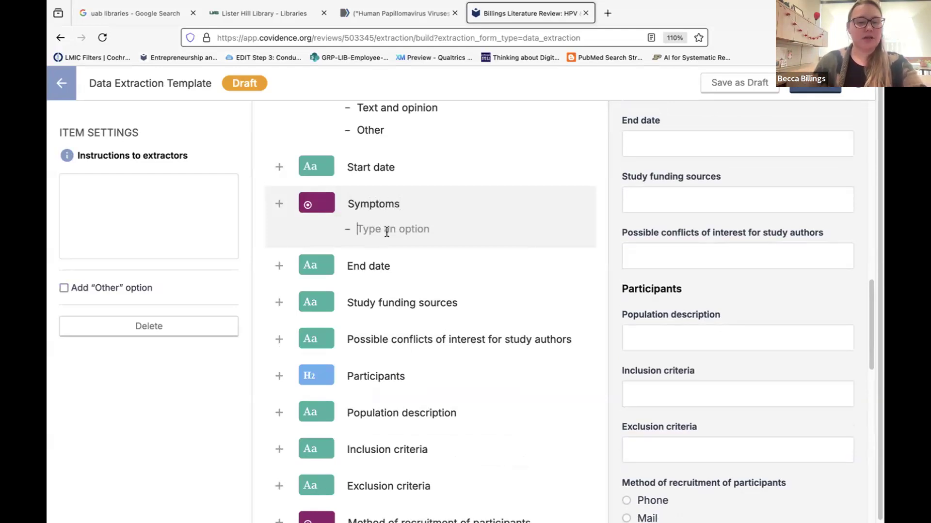
Add a checkbox 'Symptoms' question with options 'veneral warts' and 'Cervical cancer'.
{"action": "left_click", "coordinate": [279, 204]}
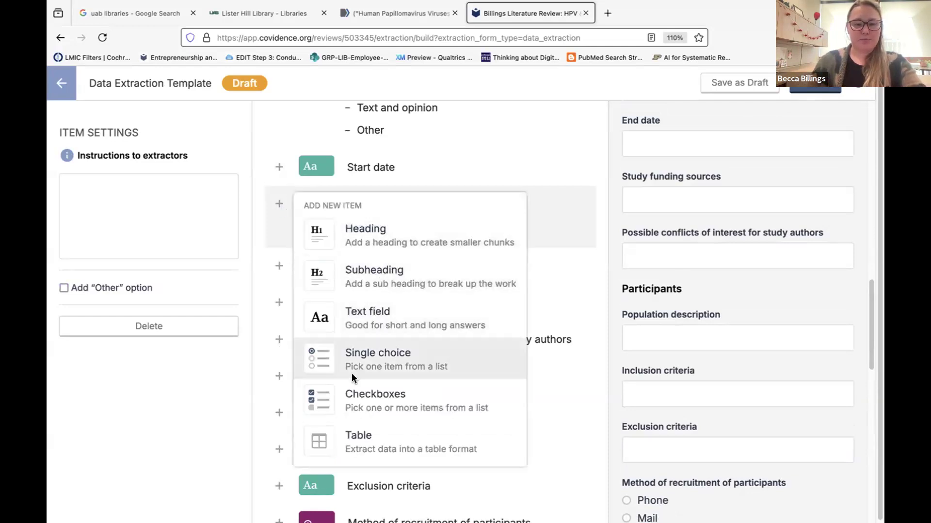
{"action": "left_click", "coordinate": [361, 398]}
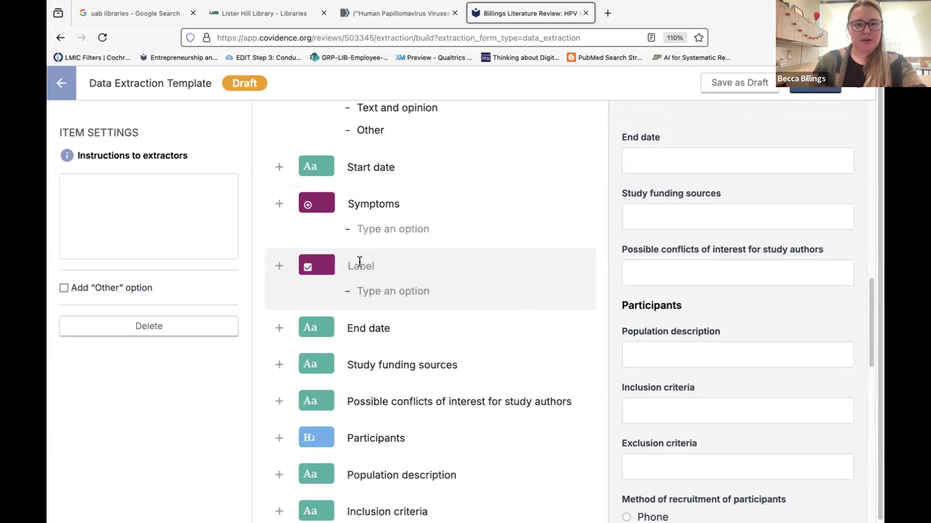
{"action": "type", "text": "Symptoms"}
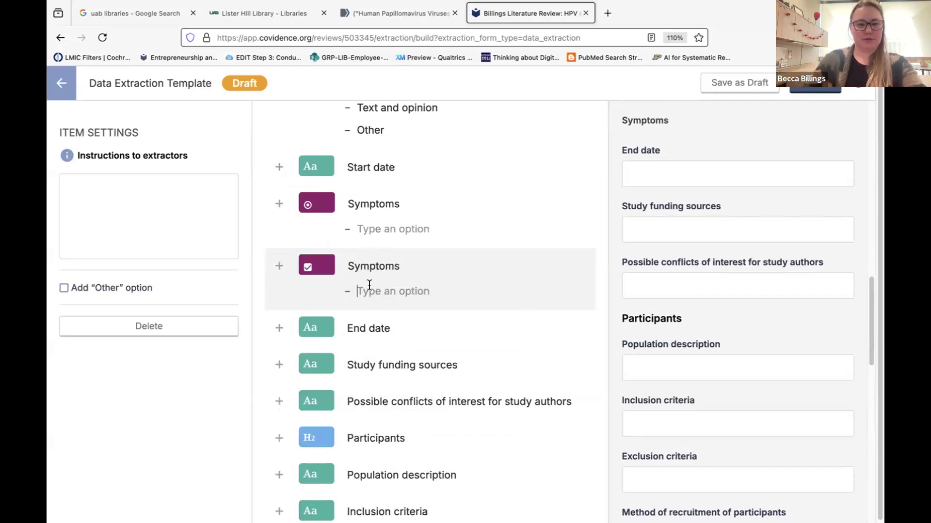
{"action": "type", "text": "veneral warts"}
{"action": "key", "text": "Tab"}
{"action": "left_click", "coordinate": [438, 289]}
{"action": "key", "text": "Return"}
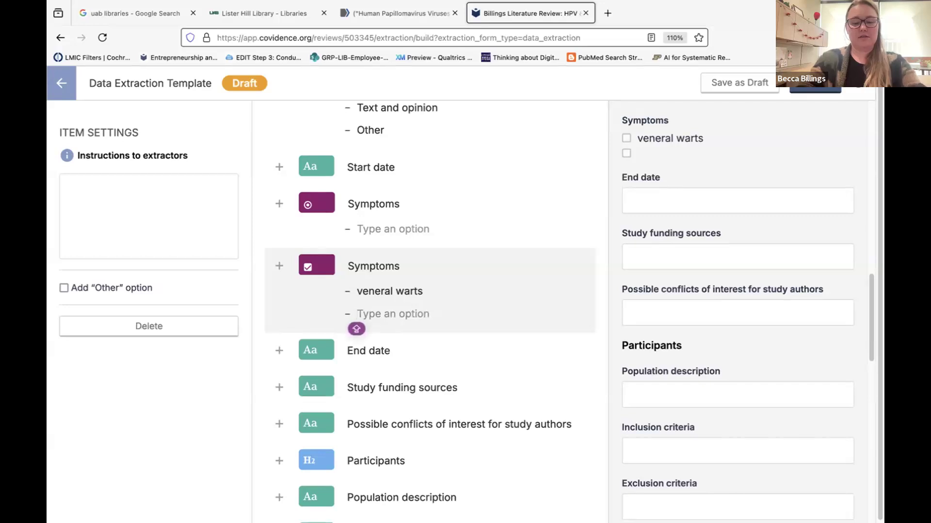
{"action": "type", "text": "Cervical cancer"}
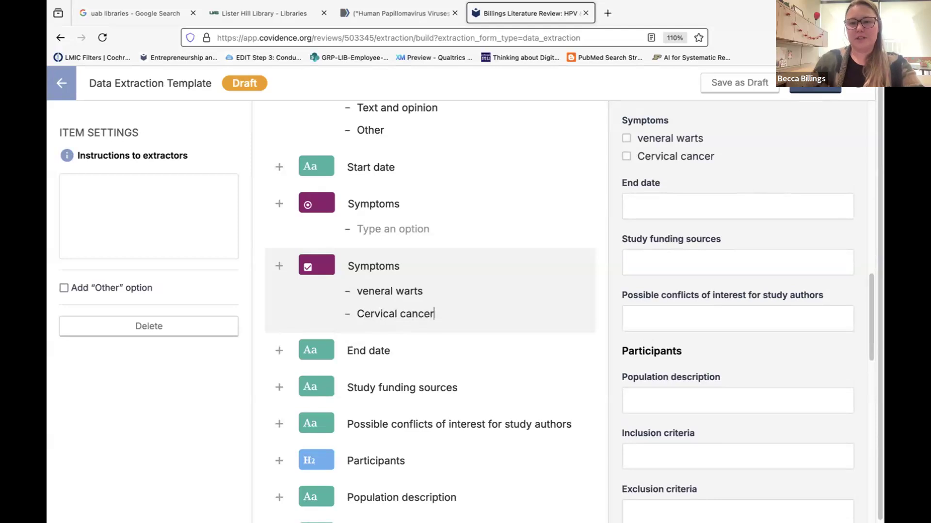
{"action": "scroll", "coordinate": [642, 188], "scroll_direction": "up", "scroll_amount": 1}
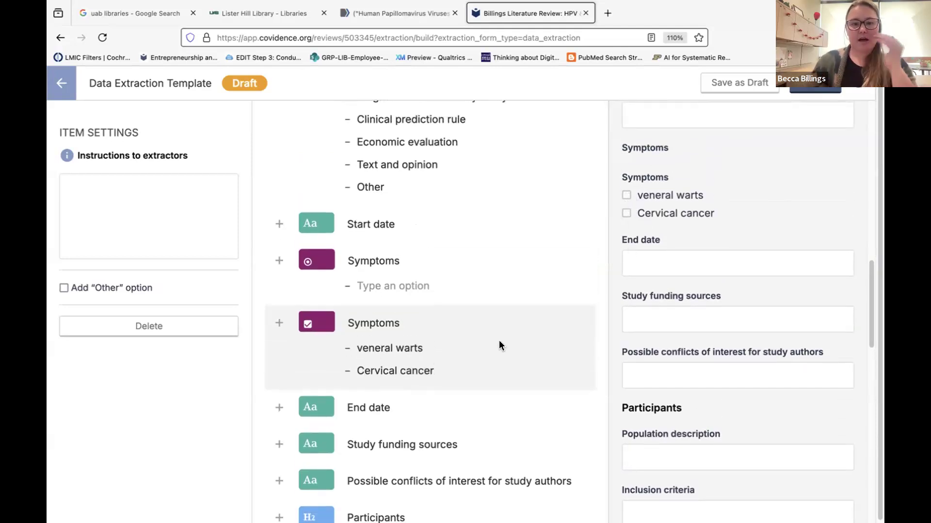
{"action": "scroll", "coordinate": [499, 346], "scroll_direction": "down", "scroll_amount": 4}
{"action": "scroll", "coordinate": [498, 345], "scroll_direction": "up", "scroll_amount": 15}
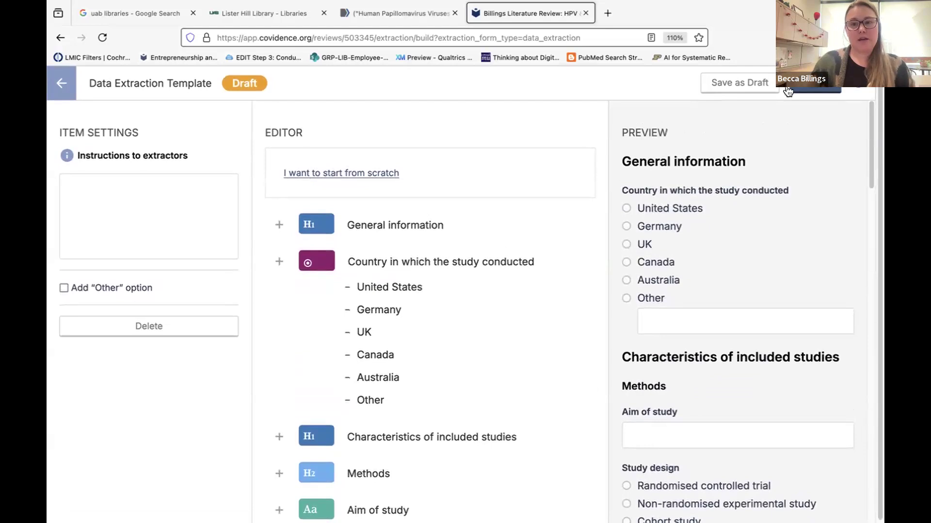
Publish the finished data extraction template.
{"action": "left_click", "coordinate": [811, 87]}
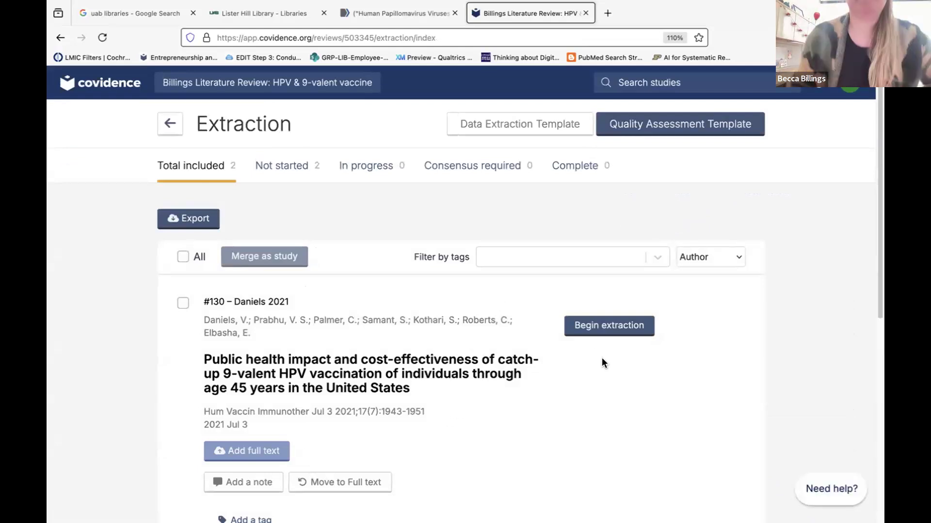
{"action": "scroll", "coordinate": [596, 351], "scroll_direction": "down", "scroll_amount": 2}
{"action": "scroll", "coordinate": [595, 353], "scroll_direction": "up", "scroll_amount": 1}
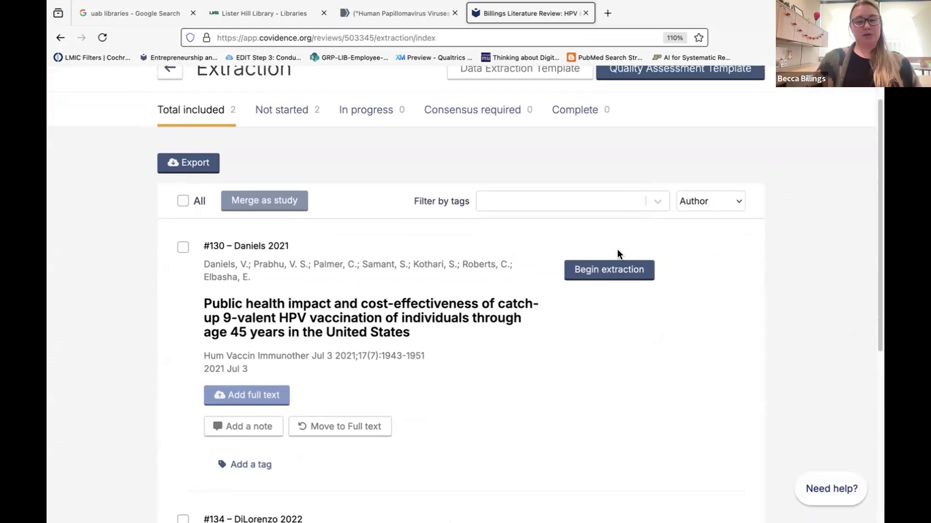
Open Daniels 2021's extraction form, then return to the study list and scroll to DiLorenzo 2022.
{"action": "left_click", "coordinate": [596, 270]}
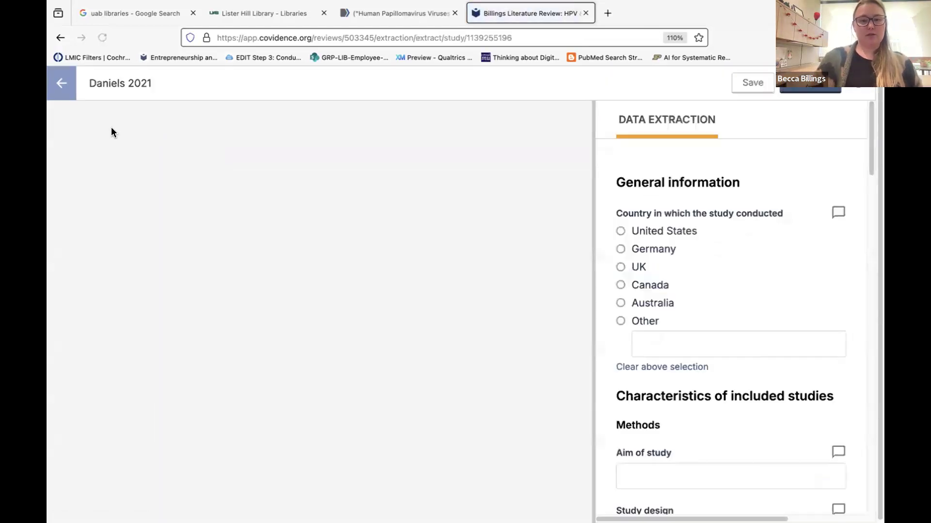
{"action": "left_click", "coordinate": [60, 87]}
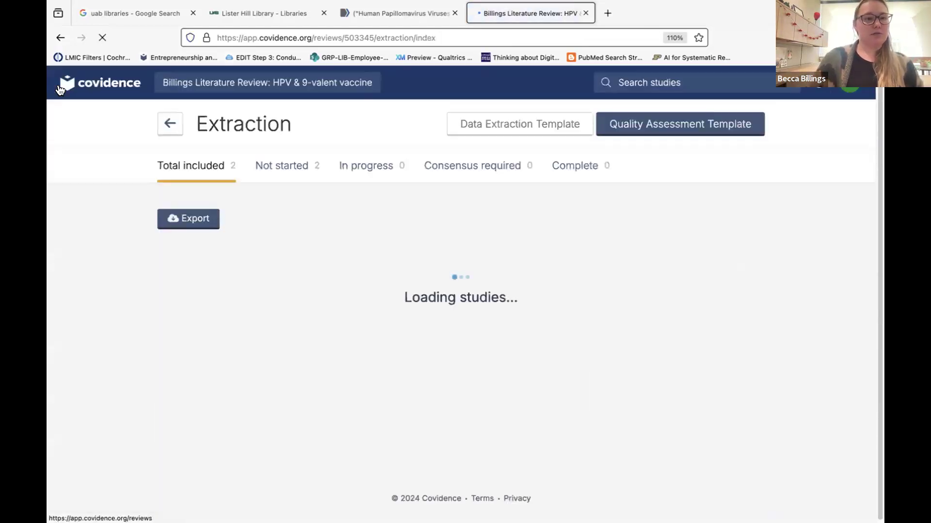
{"action": "scroll", "coordinate": [281, 330], "scroll_direction": "down", "scroll_amount": 5}
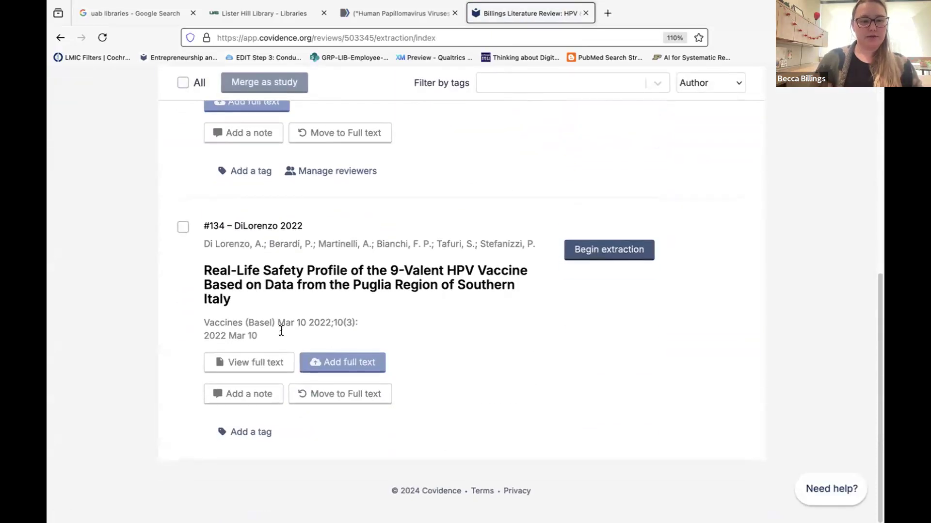
{"action": "scroll", "coordinate": [335, 339], "scroll_direction": "down", "scroll_amount": 2}
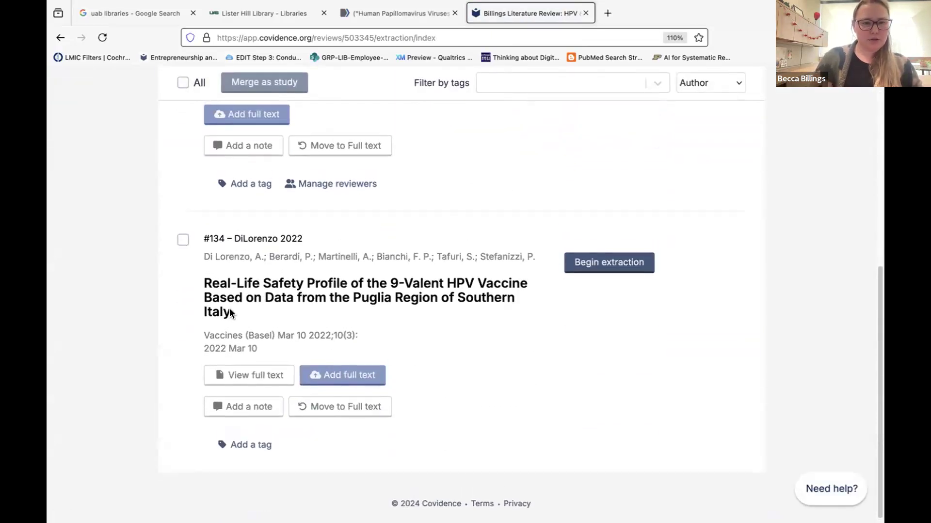
Begin extraction for DiLorenzo 2022 and scroll through its 9-page PDF and extraction form.
{"action": "left_click", "coordinate": [580, 260]}
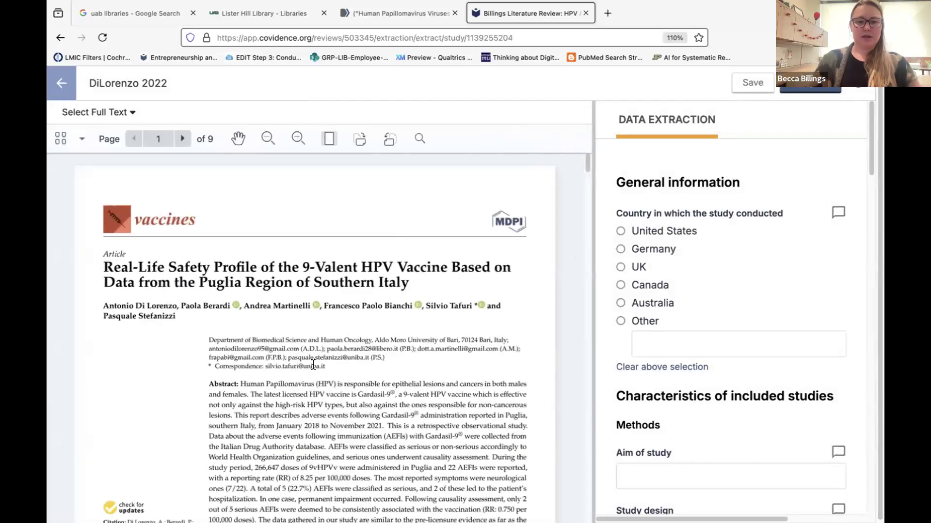
{"action": "scroll", "coordinate": [313, 365], "scroll_direction": "down", "scroll_amount": 2}
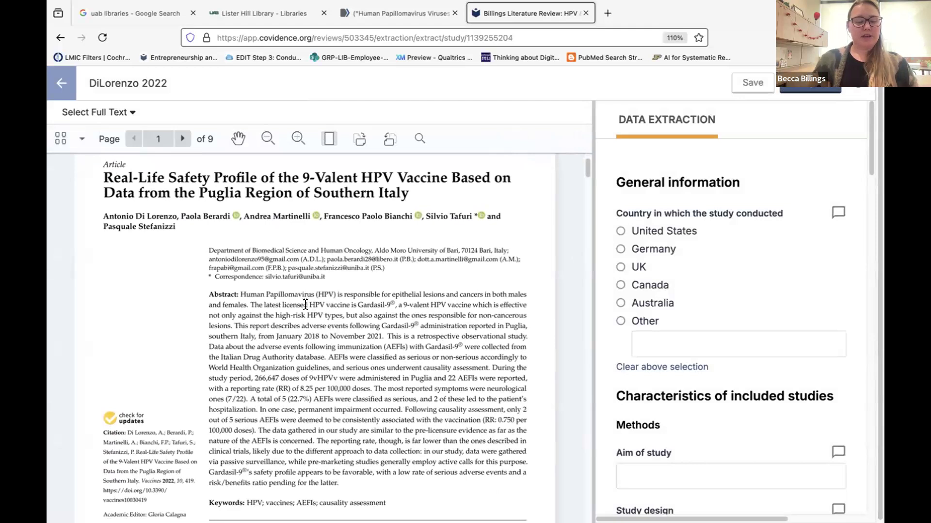
{"action": "scroll", "coordinate": [305, 305], "scroll_direction": "down", "scroll_amount": 3}
{"action": "scroll", "coordinate": [325, 308], "scroll_direction": "down", "scroll_amount": 6}
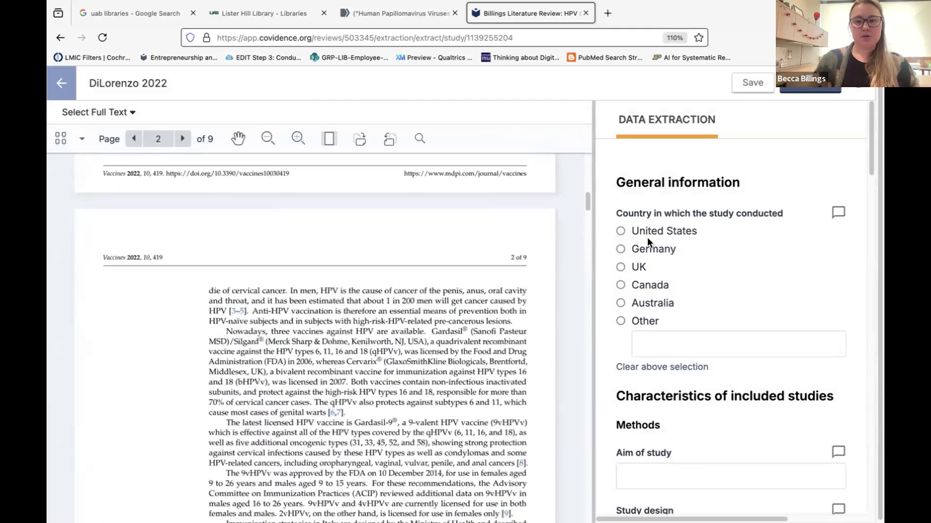
{"action": "scroll", "coordinate": [669, 322], "scroll_direction": "down", "scroll_amount": 5}
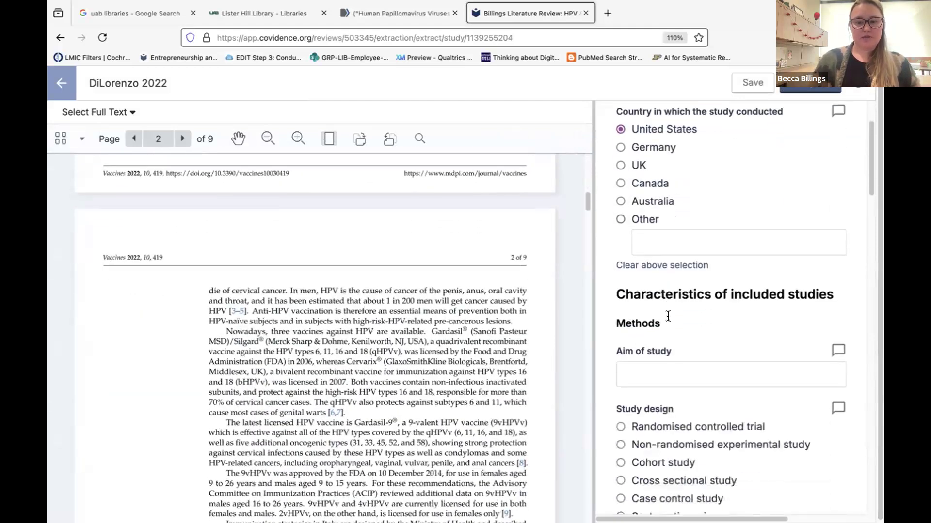
{"action": "scroll", "coordinate": [674, 348], "scroll_direction": "down", "scroll_amount": 10}
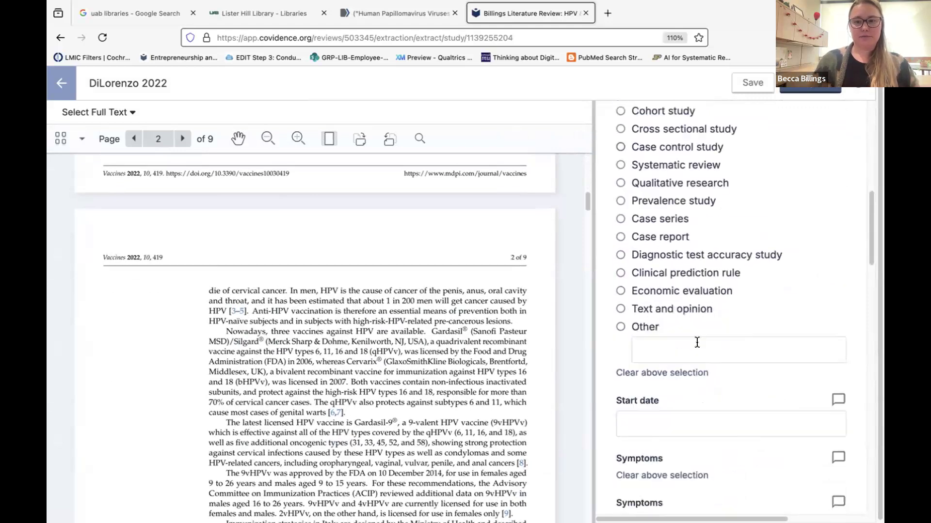
{"action": "scroll", "coordinate": [697, 342], "scroll_direction": "down", "scroll_amount": 13}
{"action": "scroll", "coordinate": [640, 349], "scroll_direction": "up", "scroll_amount": 6}
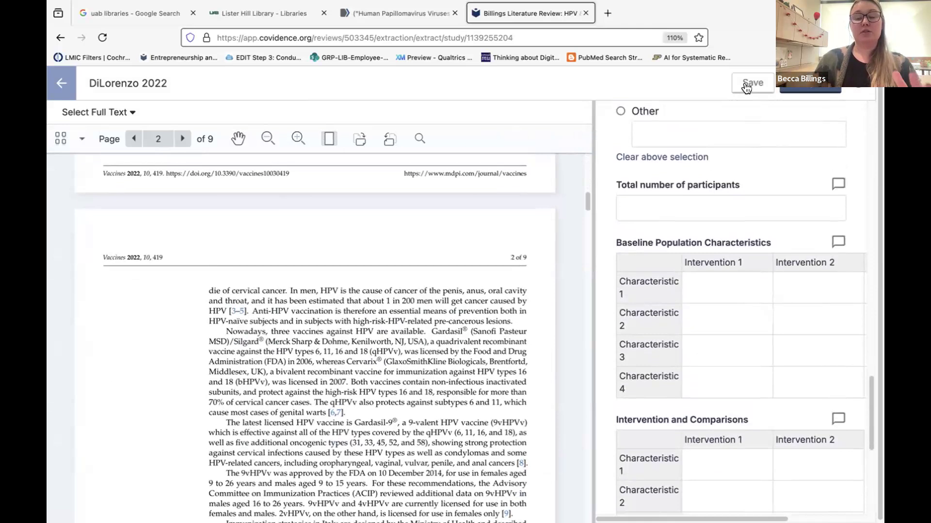
Mark the DiLorenzo 2022 extraction complete and confirm it awaits checking on the Extraction list.
{"action": "left_click", "coordinate": [806, 87]}
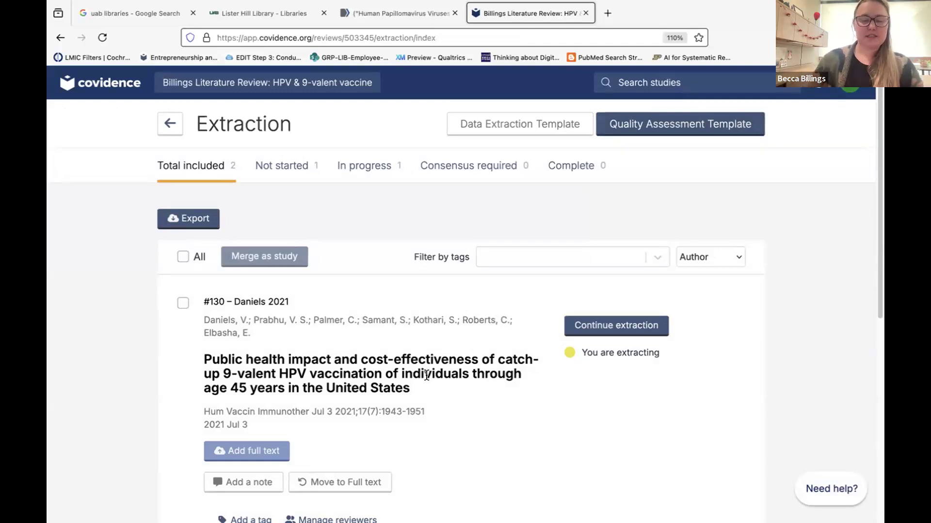
{"action": "scroll", "coordinate": [536, 383], "scroll_direction": "down", "scroll_amount": 5}
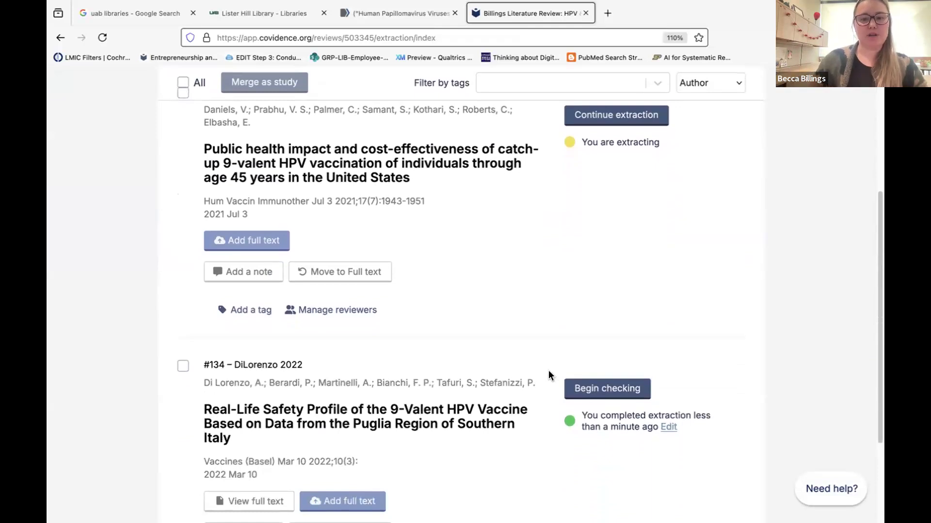
{"action": "scroll", "coordinate": [454, 333], "scroll_direction": "down", "scroll_amount": 3}
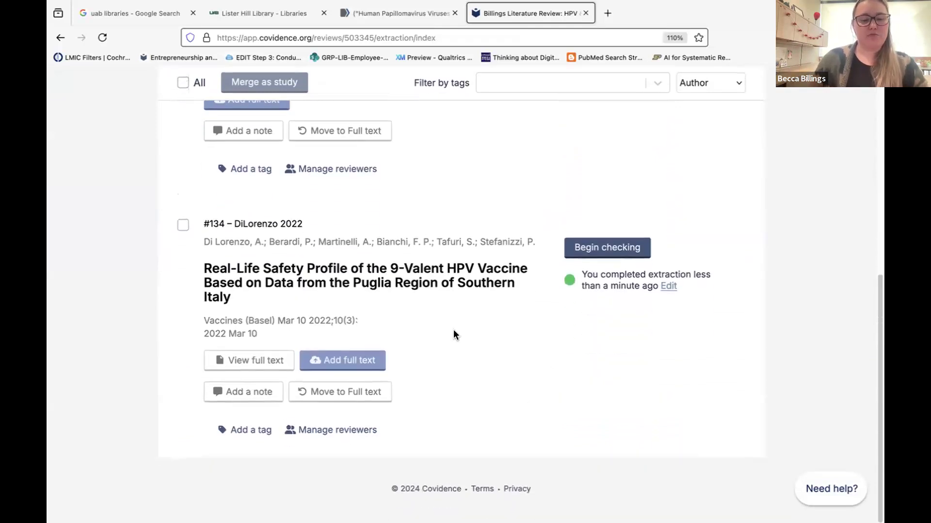
{"action": "scroll", "coordinate": [453, 330], "scroll_direction": "up", "scroll_amount": 5}
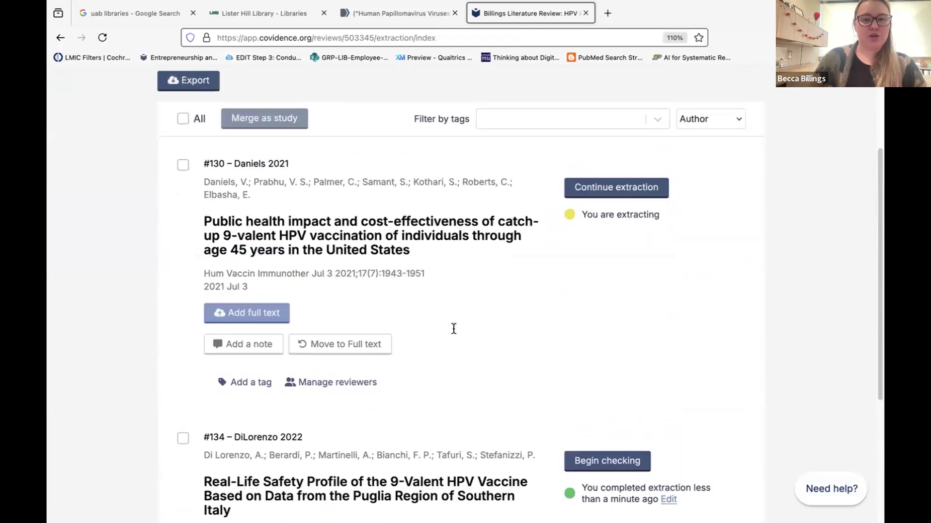
{"action": "scroll", "coordinate": [453, 329], "scroll_direction": "up", "scroll_amount": 3}
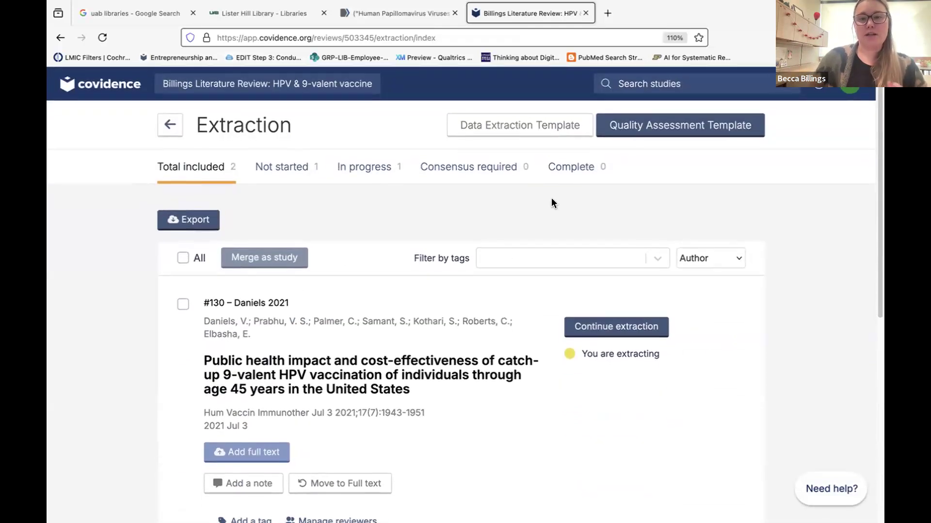
{"action": "left_click", "coordinate": [700, 125]}
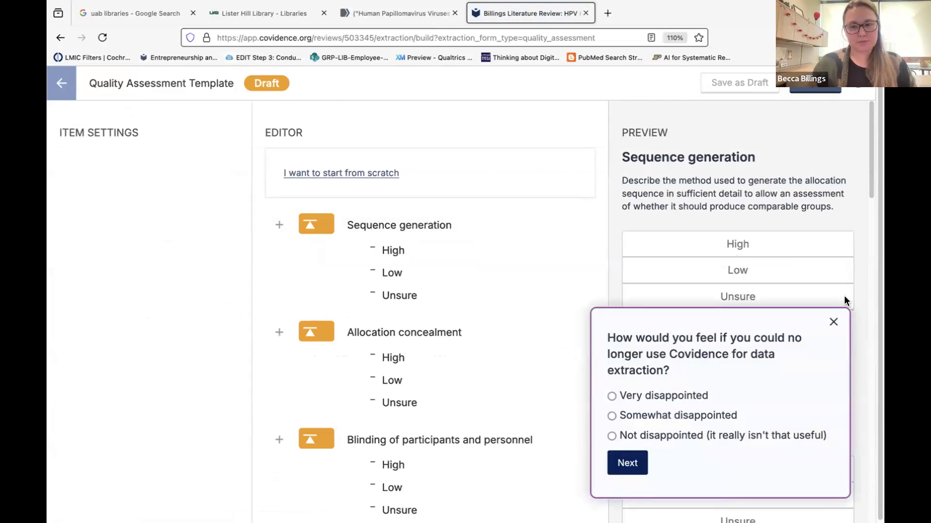
{"action": "left_click", "coordinate": [832, 322]}
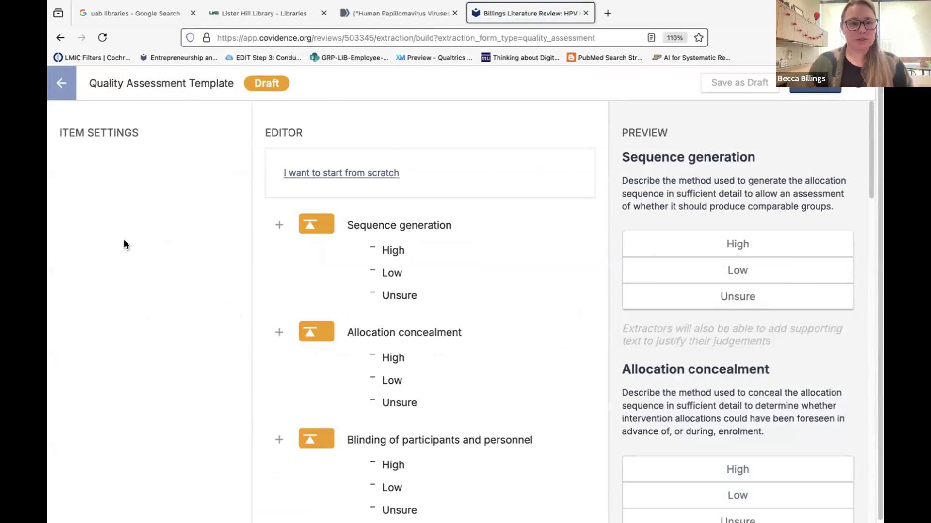
{"action": "left_click", "coordinate": [61, 83]}
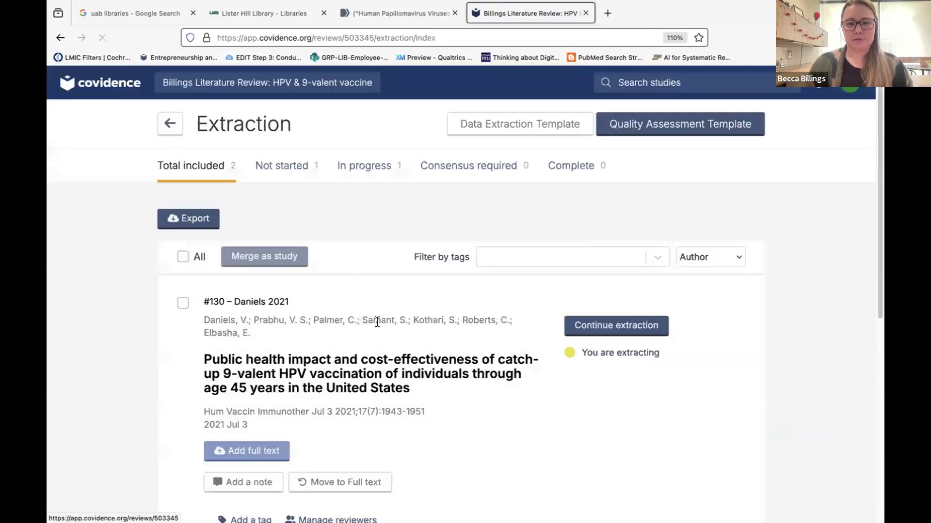
Go back to the Review Summary, look over the Export options, and return to the summary.
{"action": "scroll", "coordinate": [377, 365], "scroll_direction": "down", "scroll_amount": 6}
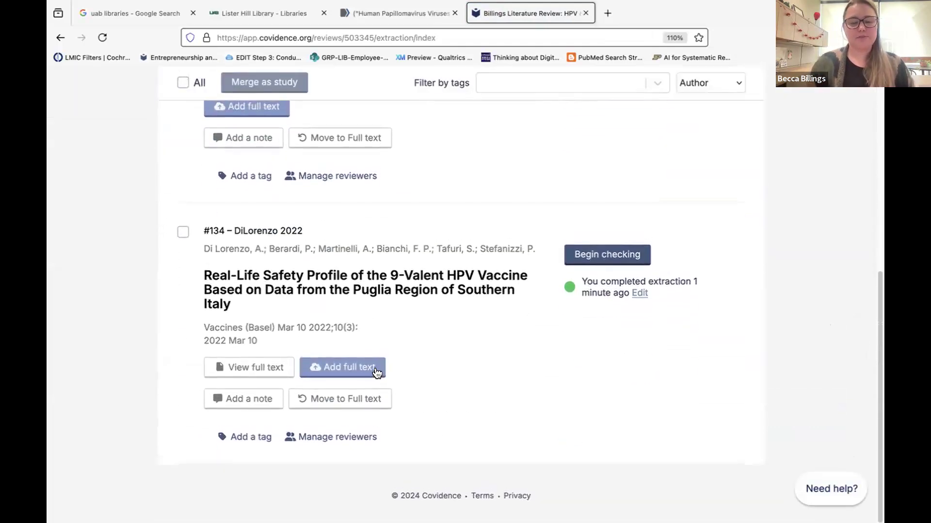
{"action": "scroll", "coordinate": [377, 373], "scroll_direction": "up", "scroll_amount": 10}
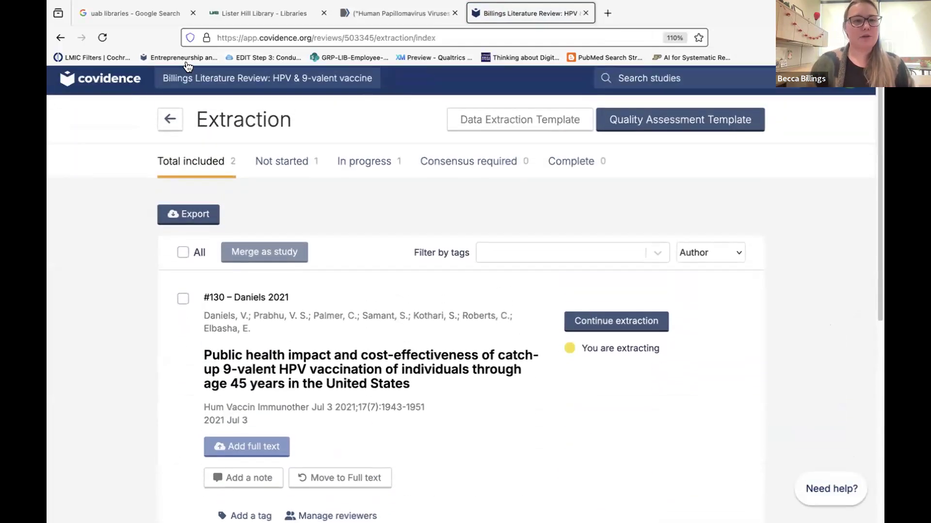
{"action": "left_click", "coordinate": [169, 118]}
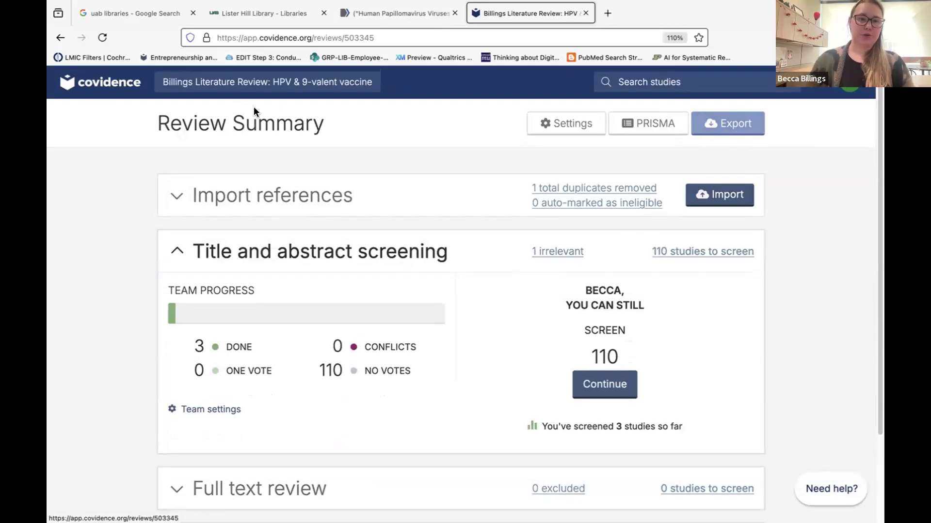
{"action": "left_click", "coordinate": [727, 123]}
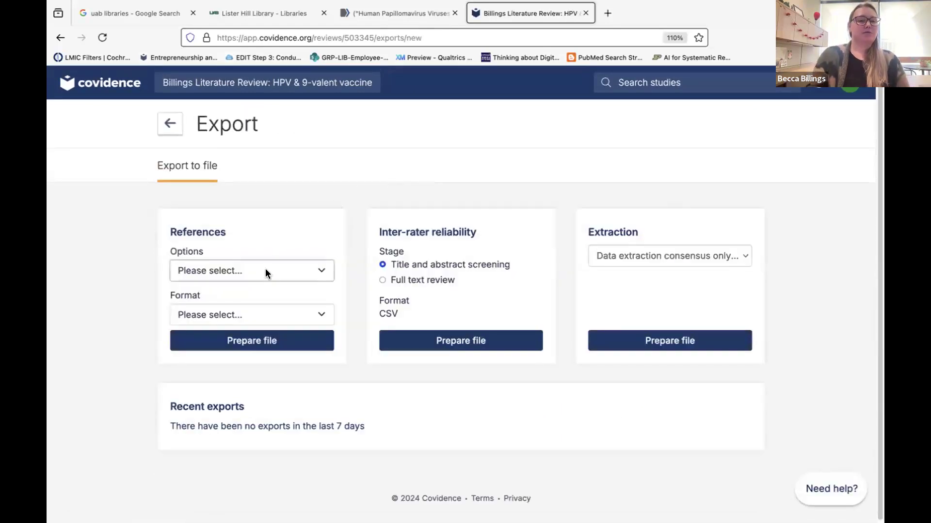
{"action": "left_click", "coordinate": [169, 126]}
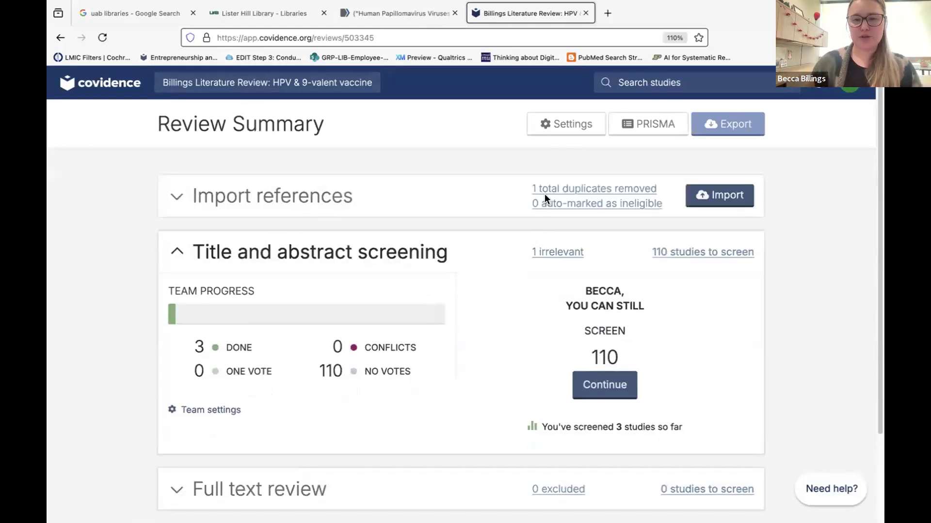
Under Settings > Study tags, add the tag 'background' next to Not RCT and Possible RCT.
{"action": "left_click", "coordinate": [562, 127]}
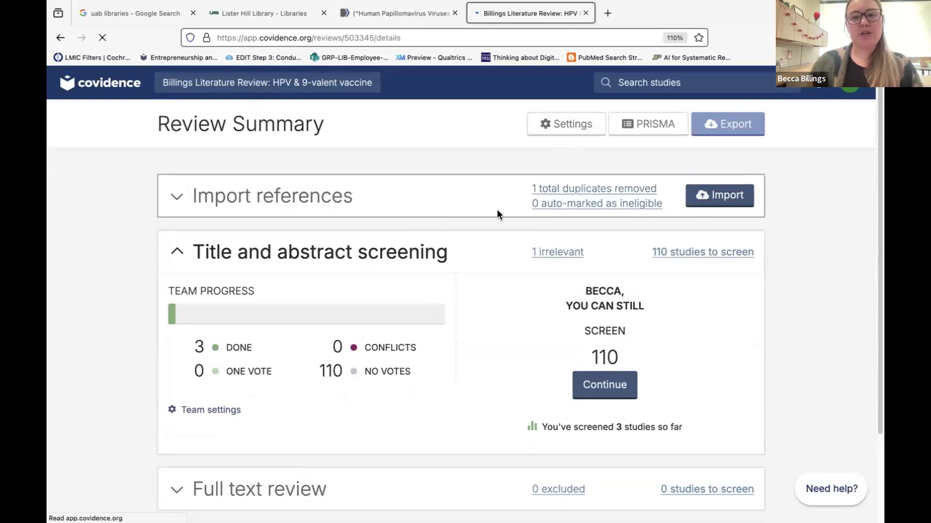
{"action": "left_click", "coordinate": [541, 165]}
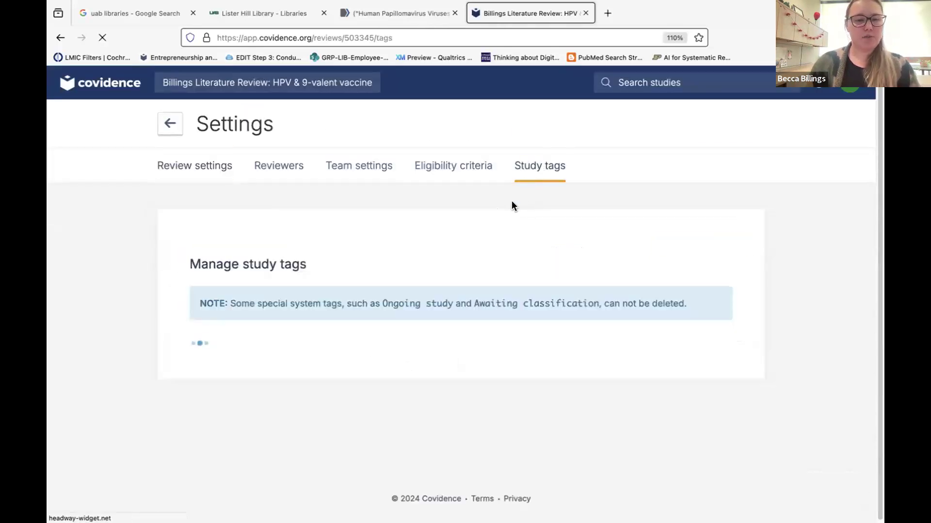
{"action": "left_click", "coordinate": [340, 342]}
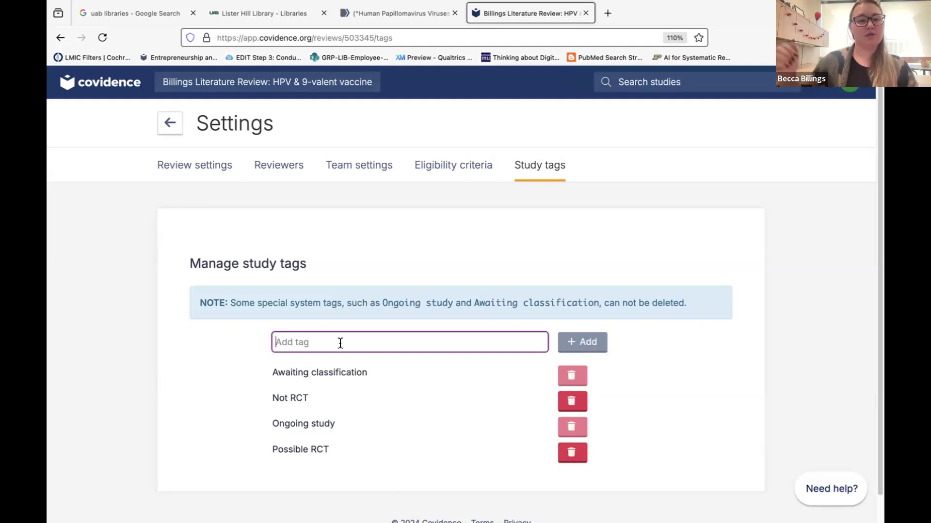
{"action": "type", "text": "back"}
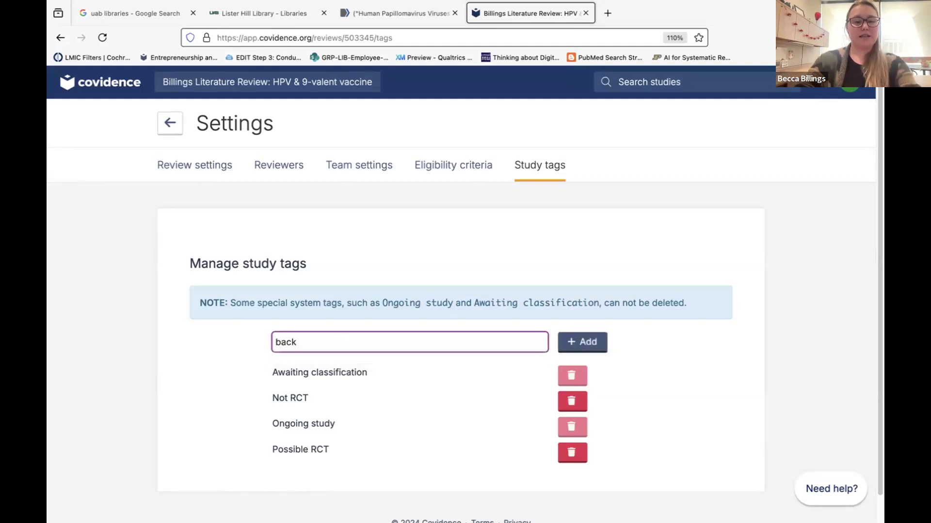
{"action": "type", "text": "g"}
{"action": "key", "text": "BackSpace"}
{"action": "type", "text": "g"}
{"action": "key", "text": "BackSpace"}
{"action": "type", "text": "ground"}
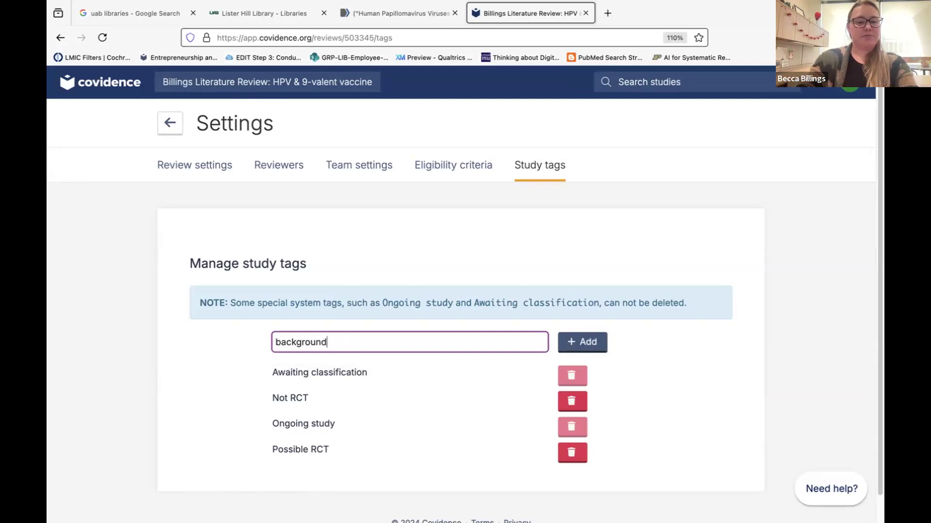
{"action": "left_click", "coordinate": [589, 343]}
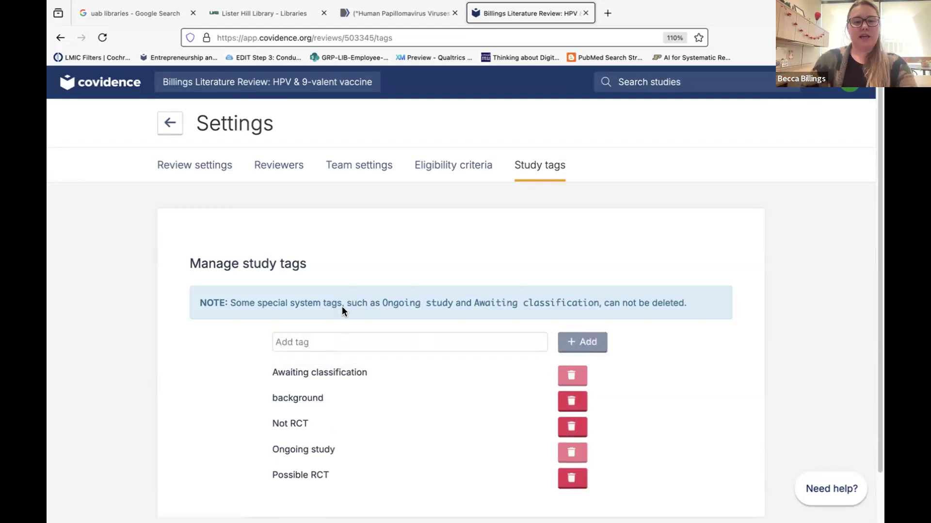
On the Export page, set the references option to Irrelevant.
{"action": "left_click", "coordinate": [169, 123]}
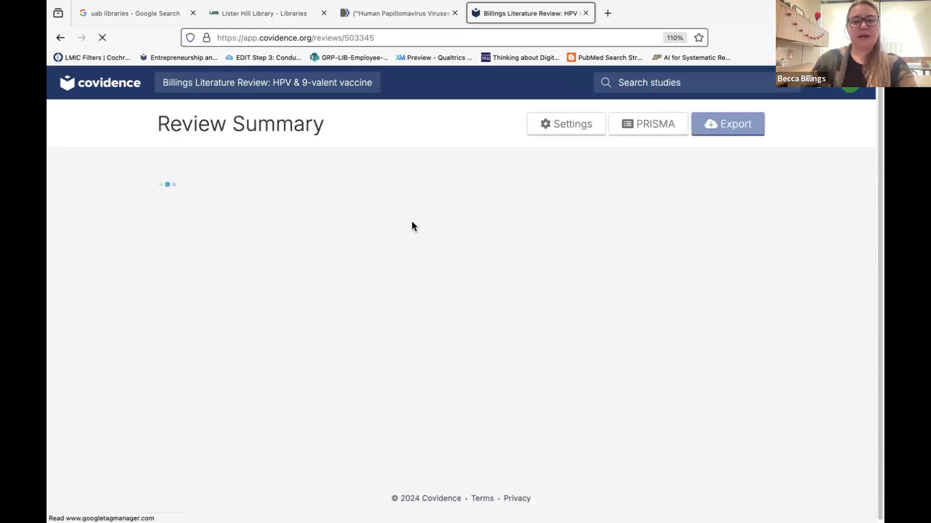
{"action": "left_click", "coordinate": [727, 124]}
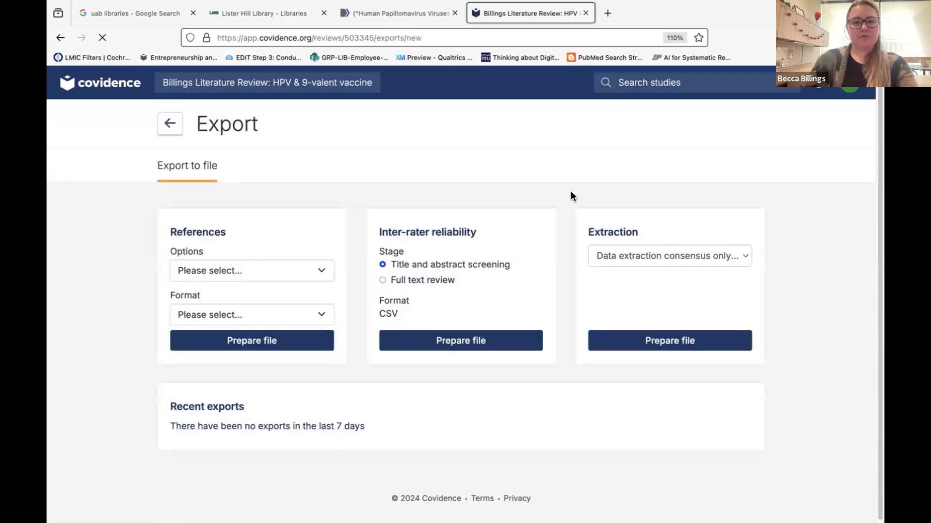
{"action": "left_click", "coordinate": [211, 269]}
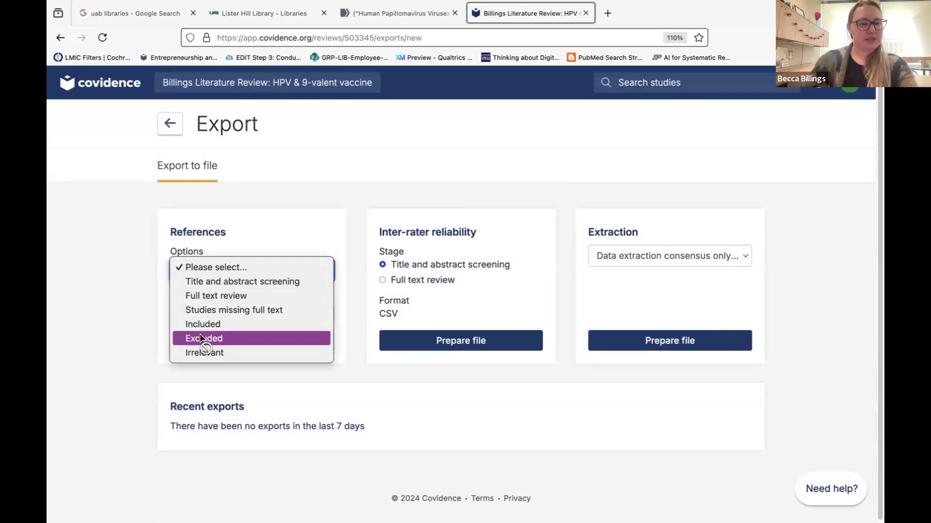
{"action": "left_click", "coordinate": [201, 339]}
{"action": "left_click", "coordinate": [220, 268]}
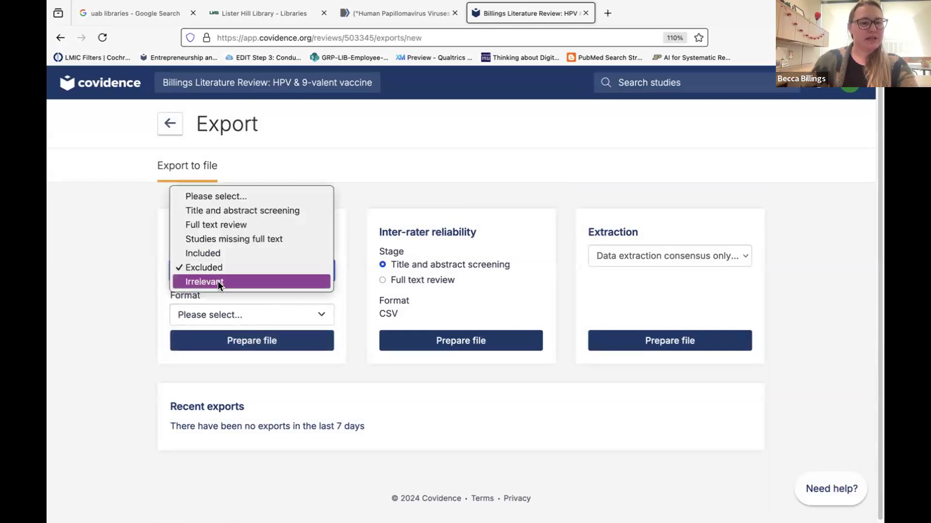
{"action": "left_click", "coordinate": [218, 283]}
{"action": "left_click", "coordinate": [222, 312]}
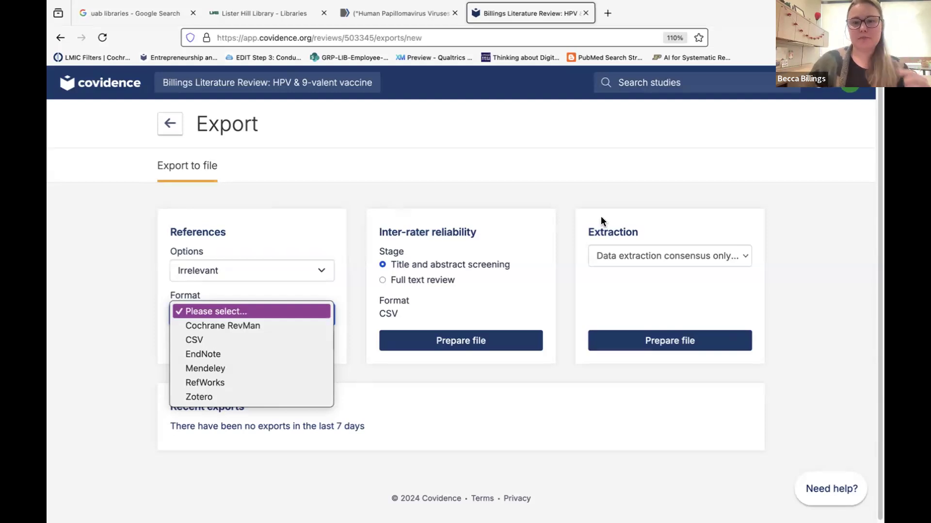
{"action": "left_click", "coordinate": [617, 231]}
Choose Extraction > All data and prepare the data extraction CSV file.
{"action": "left_click", "coordinate": [630, 256]}
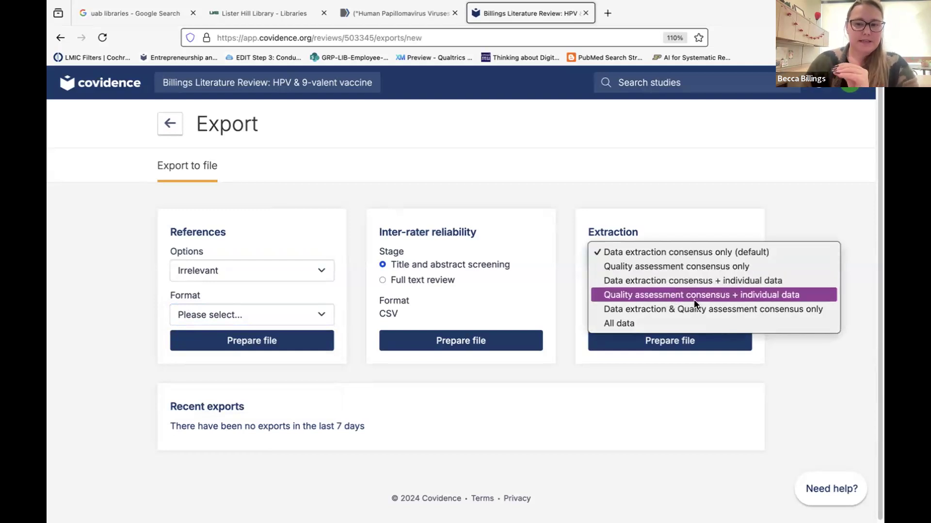
{"action": "left_click", "coordinate": [798, 298]}
{"action": "left_click", "coordinate": [674, 255]}
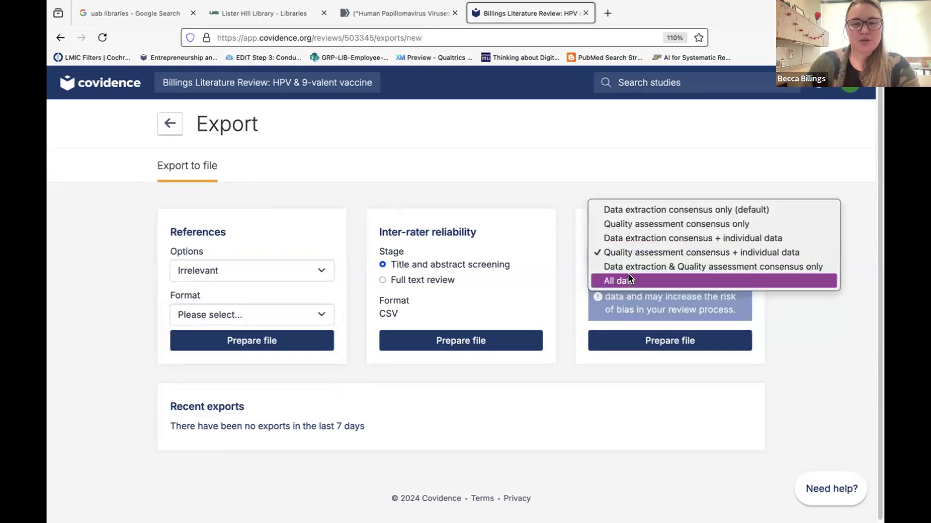
{"action": "left_click", "coordinate": [541, 202]}
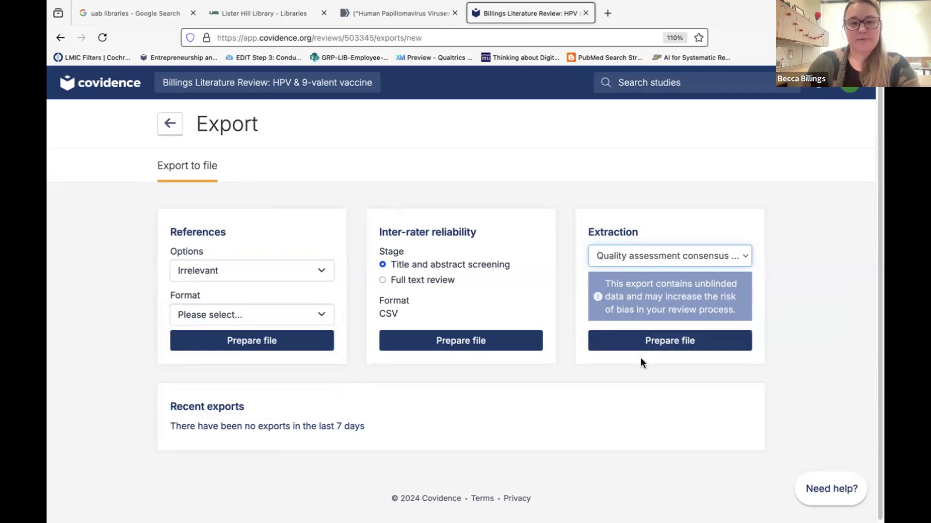
{"action": "left_click", "coordinate": [639, 261]}
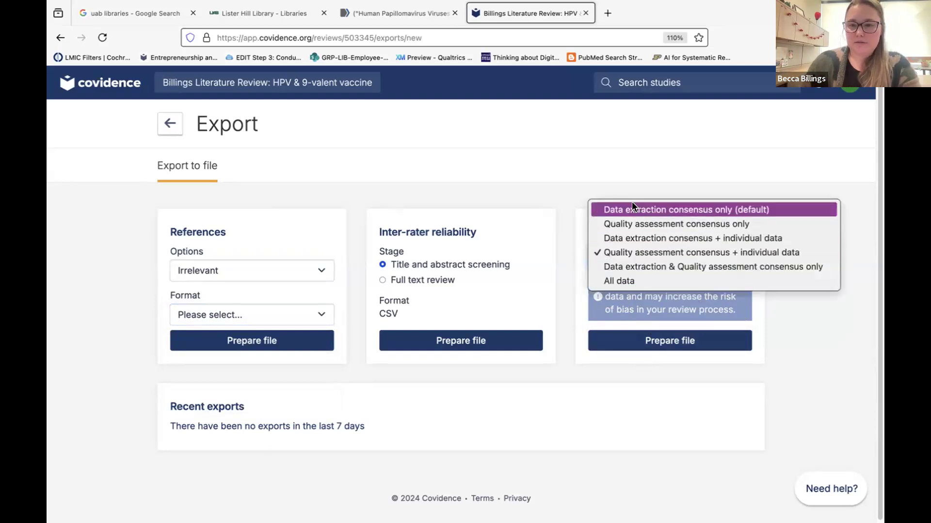
{"action": "left_click", "coordinate": [633, 281]}
{"action": "left_click", "coordinate": [636, 341]}
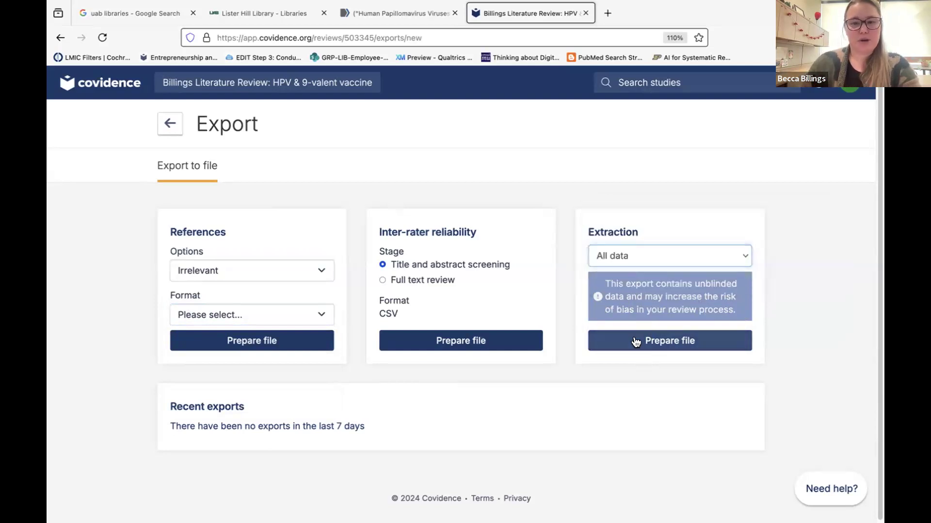
{"action": "scroll", "coordinate": [510, 385], "scroll_direction": "down", "scroll_amount": 3}
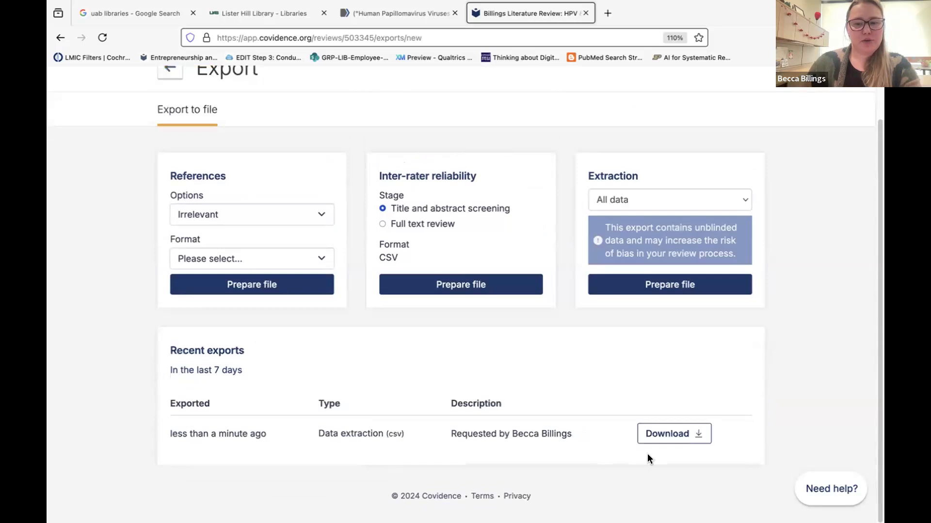
Download the extraction CSV from Recent exports and launch Excel from the Dock.
{"action": "left_click", "coordinate": [671, 434]}
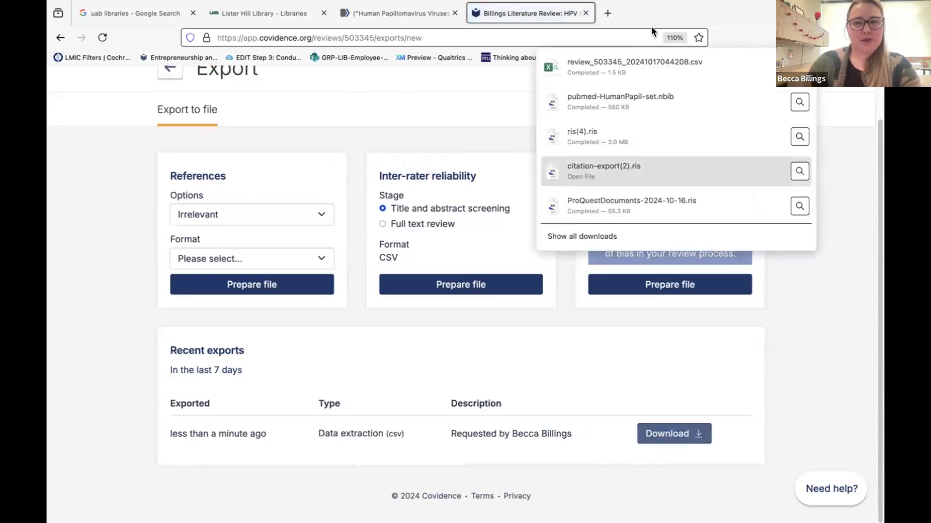
{"action": "left_click", "coordinate": [630, 63]}
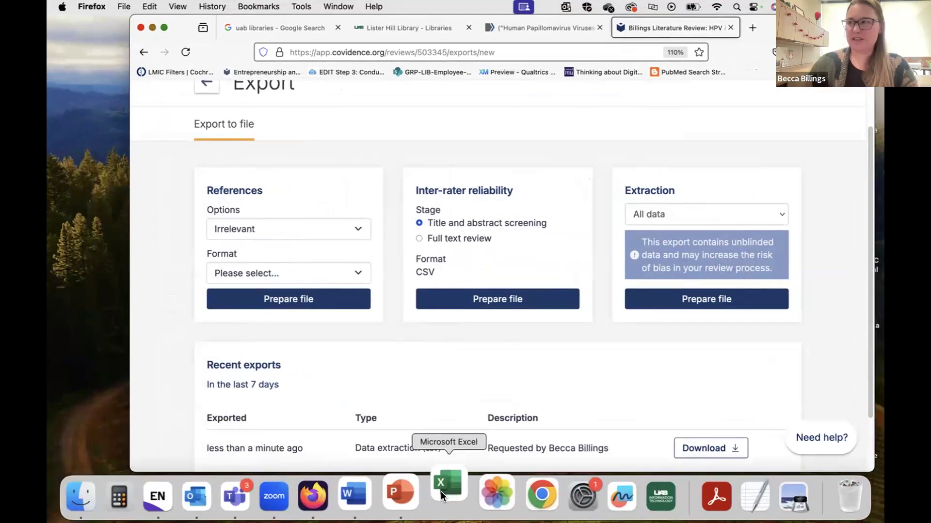
{"action": "left_click", "coordinate": [440, 491]}
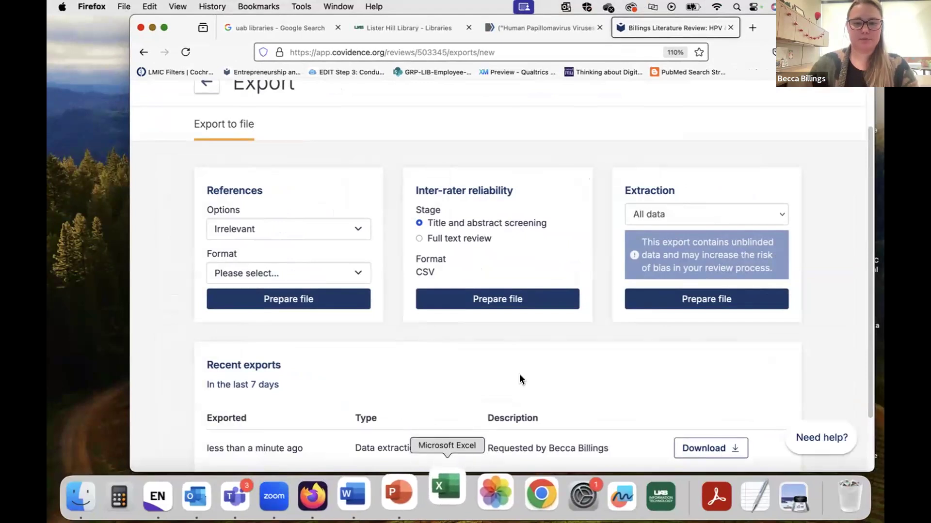
Widen the Study ID column, check the DiLorenzo 2022 row's country and headers, then close without saving.
{"action": "scroll", "coordinate": [515, 353], "scroll_direction": "down", "scroll_amount": 3}
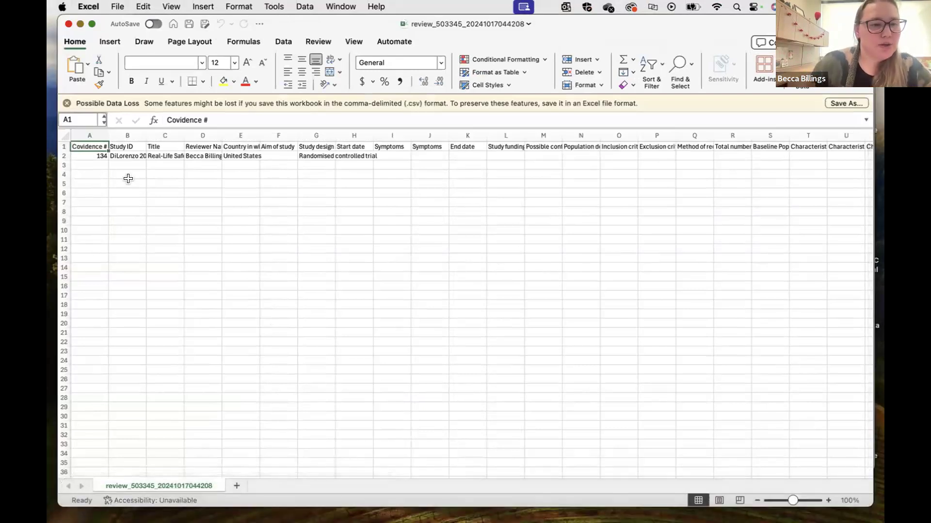
{"action": "left_click", "coordinate": [127, 136]}
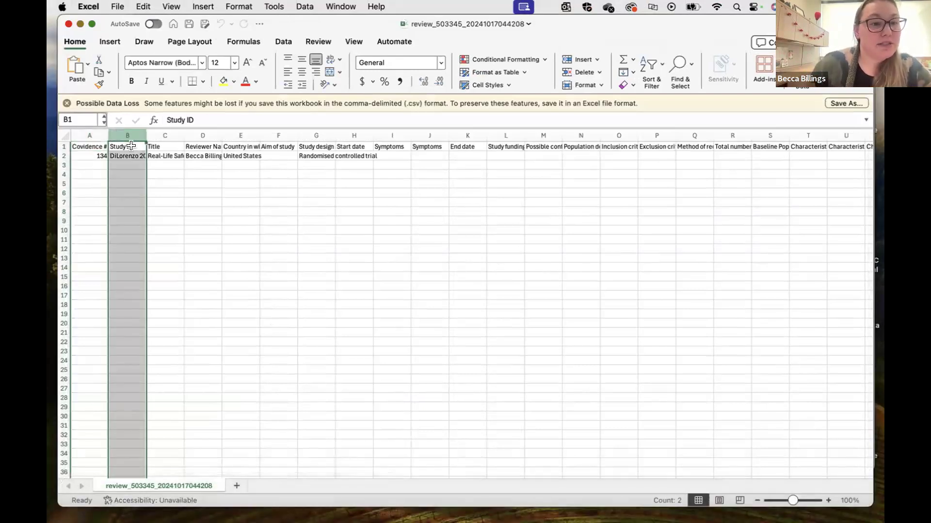
{"action": "left_click_drag", "start_coordinate": [146, 136], "coordinate": [156, 135]}
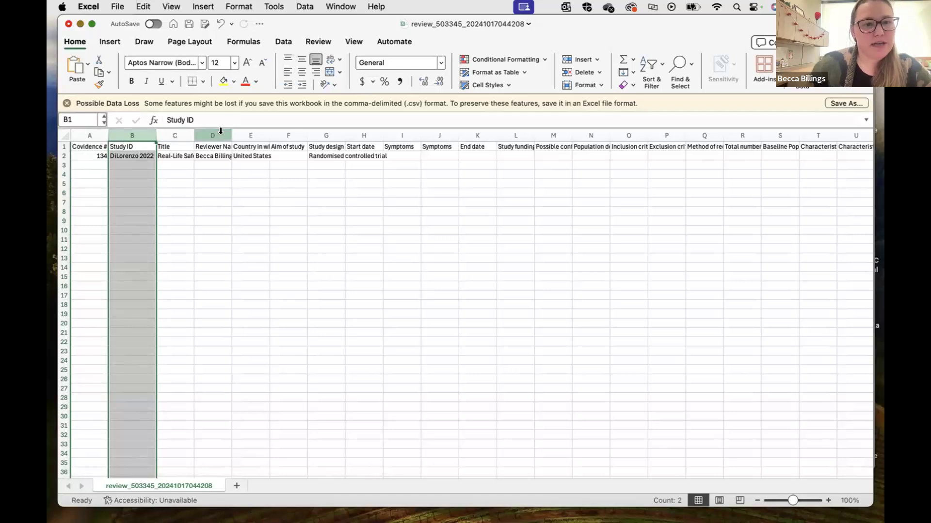
{"action": "left_click", "coordinate": [251, 156]}
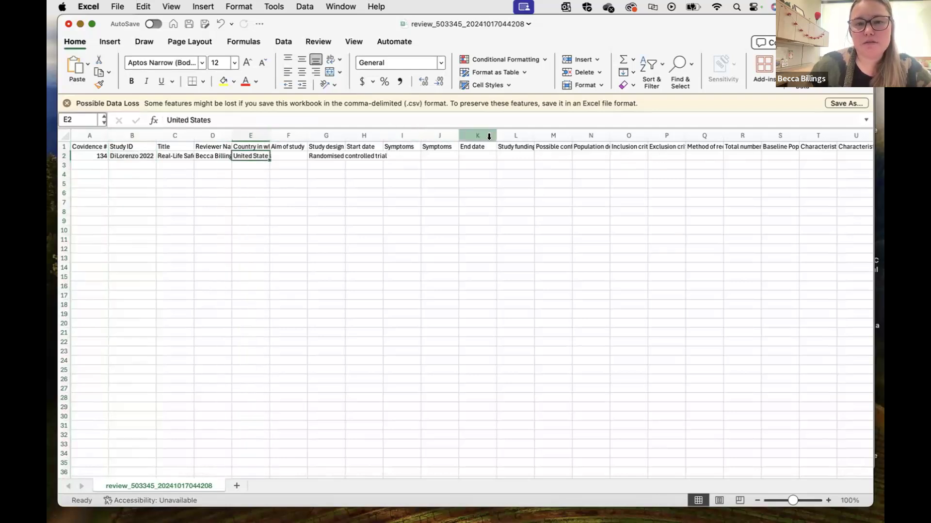
{"action": "left_click", "coordinate": [517, 147]}
{"action": "left_click", "coordinate": [545, 146]}
{"action": "left_click", "coordinate": [590, 146]}
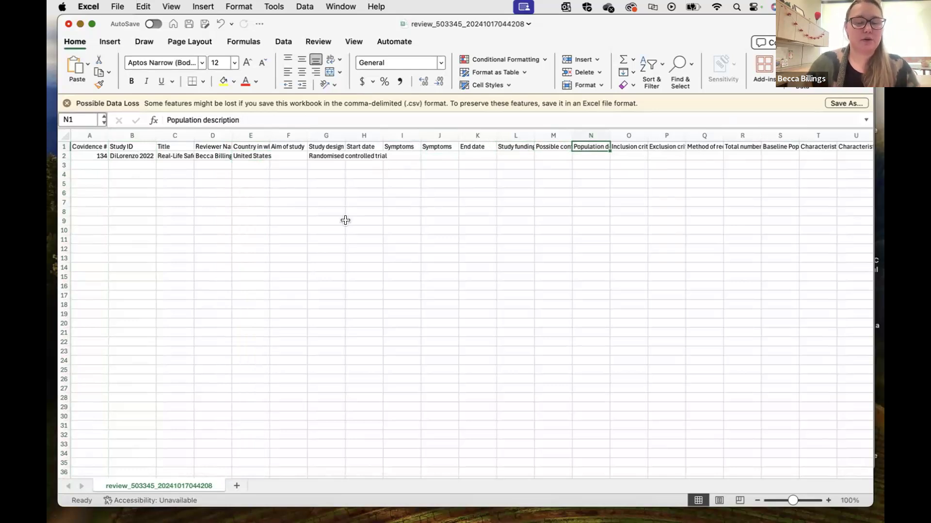
{"action": "left_click", "coordinate": [68, 24]}
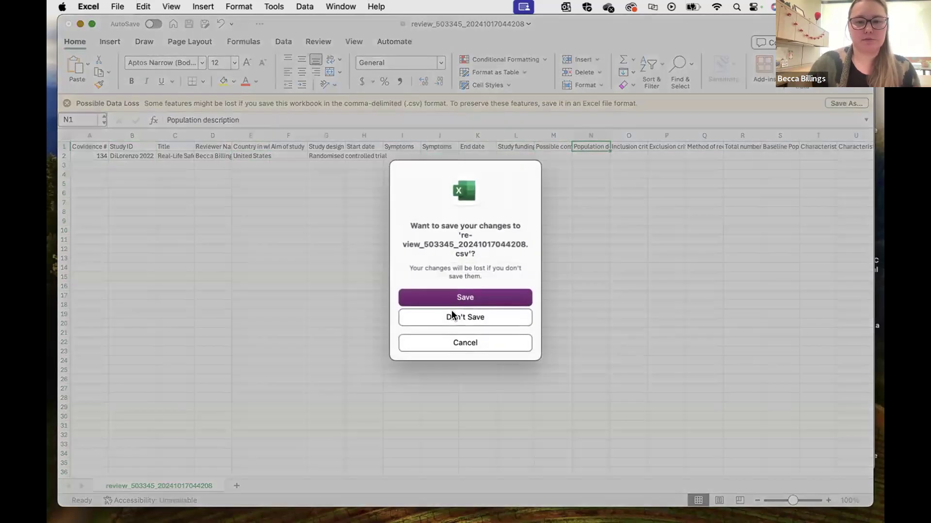
{"action": "left_click", "coordinate": [452, 313]}
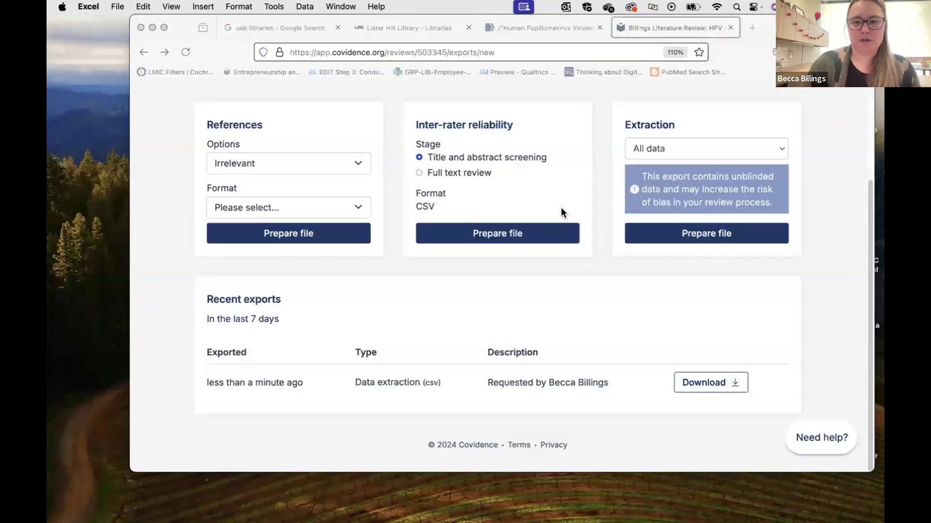
Return to the Review Summary, view the PRISMA flow diagram, then go back to the summary.
{"action": "scroll", "coordinate": [560, 208], "scroll_direction": "up", "scroll_amount": 5}
{"action": "left_click", "coordinate": [197, 144]}
{"action": "left_click", "coordinate": [664, 137]}
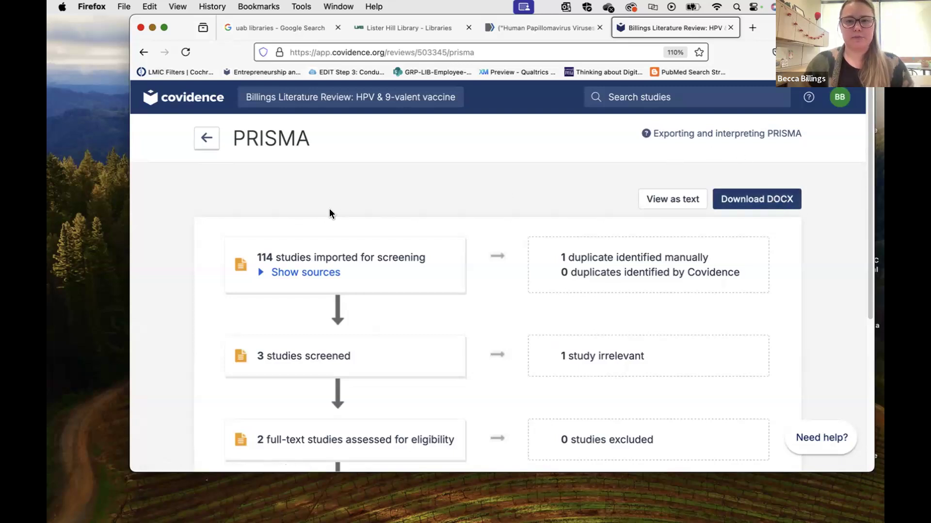
{"action": "left_click", "coordinate": [206, 139]}
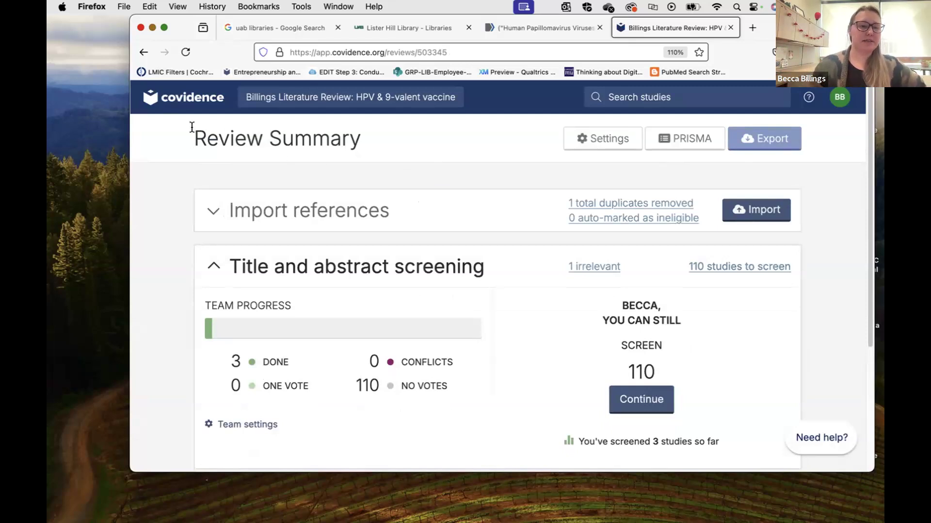
Make Firefox full screen, expand Full text review and Extraction progress, then visit Settings and return.
{"action": "left_click", "coordinate": [164, 28]}
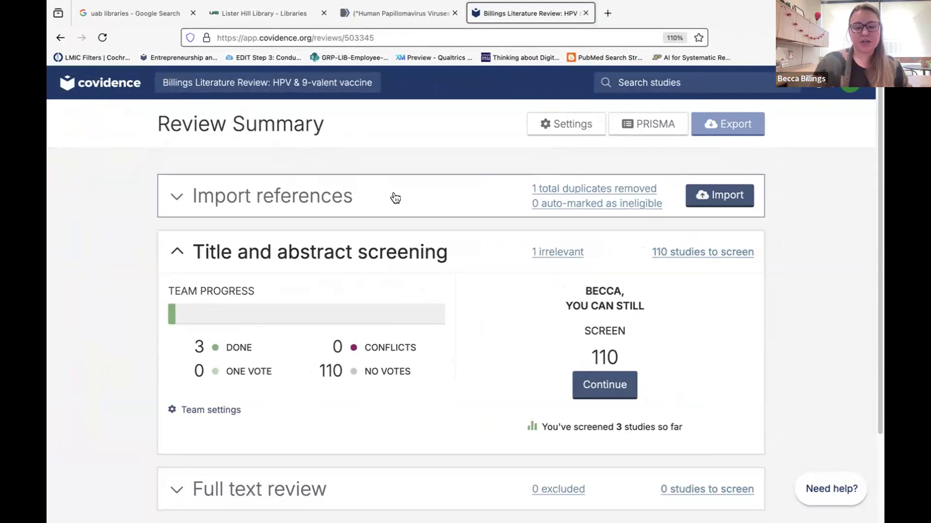
{"action": "scroll", "coordinate": [330, 395], "scroll_direction": "down", "scroll_amount": 2}
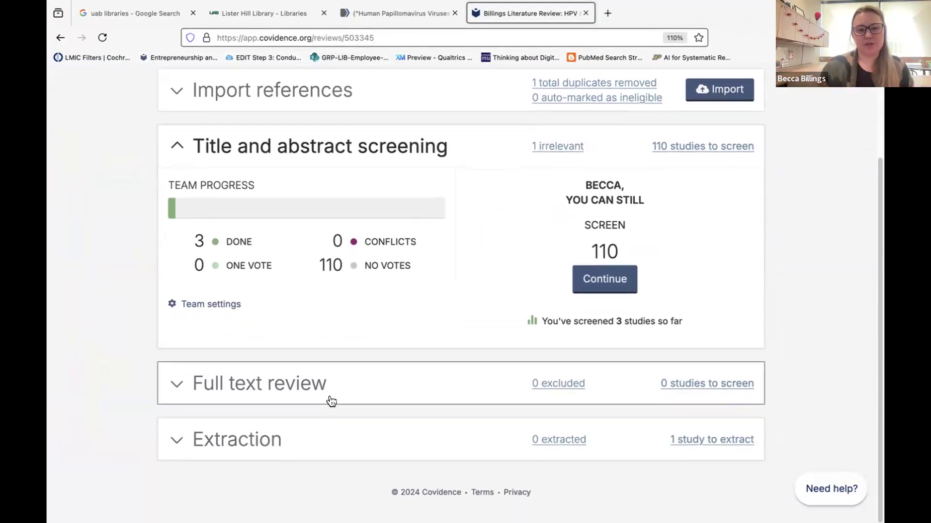
{"action": "left_click", "coordinate": [312, 386]}
{"action": "scroll", "coordinate": [298, 420], "scroll_direction": "down", "scroll_amount": 3}
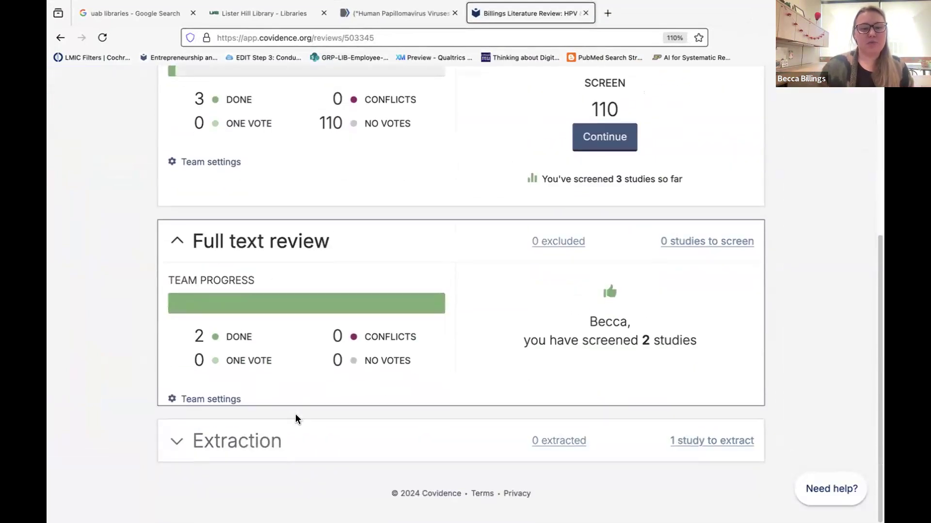
{"action": "left_click", "coordinate": [275, 441]}
{"action": "scroll", "coordinate": [277, 443], "scroll_direction": "down", "scroll_amount": 3}
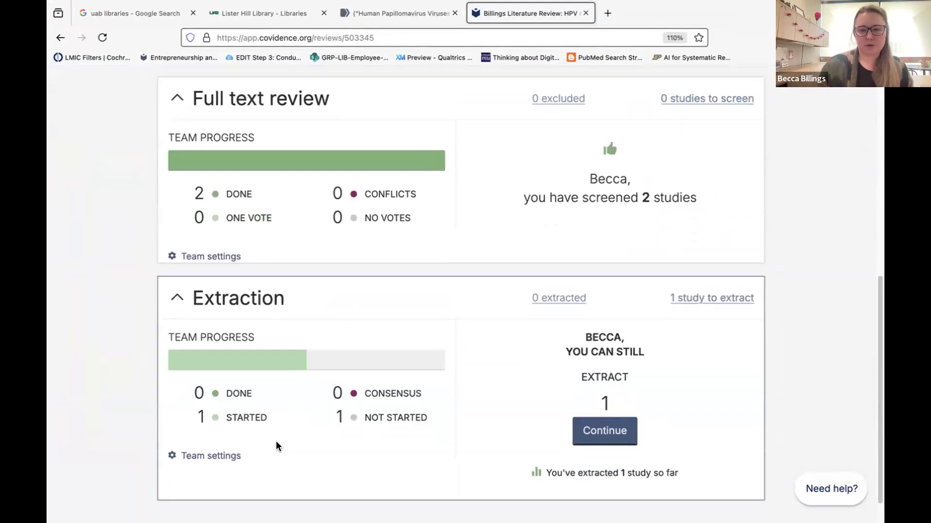
{"action": "scroll", "coordinate": [276, 441], "scroll_direction": "up", "scroll_amount": 8}
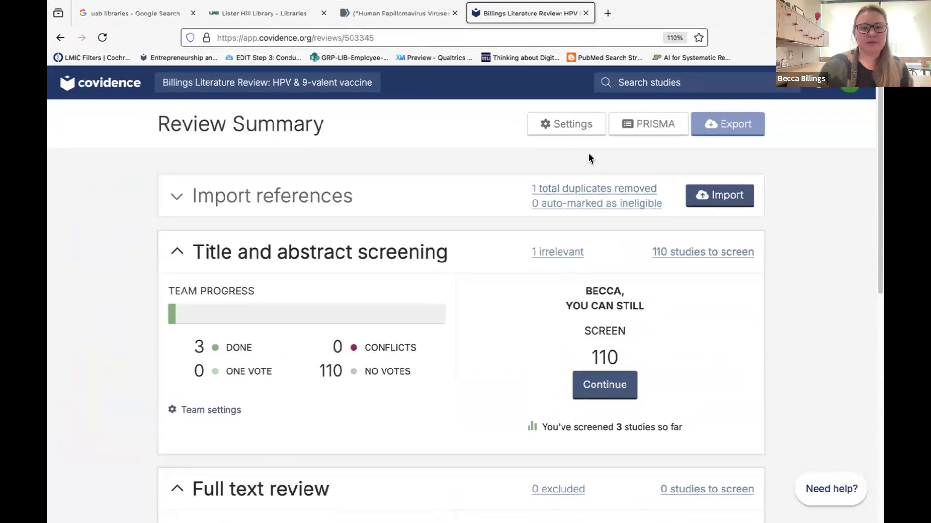
{"action": "left_click", "coordinate": [569, 127]}
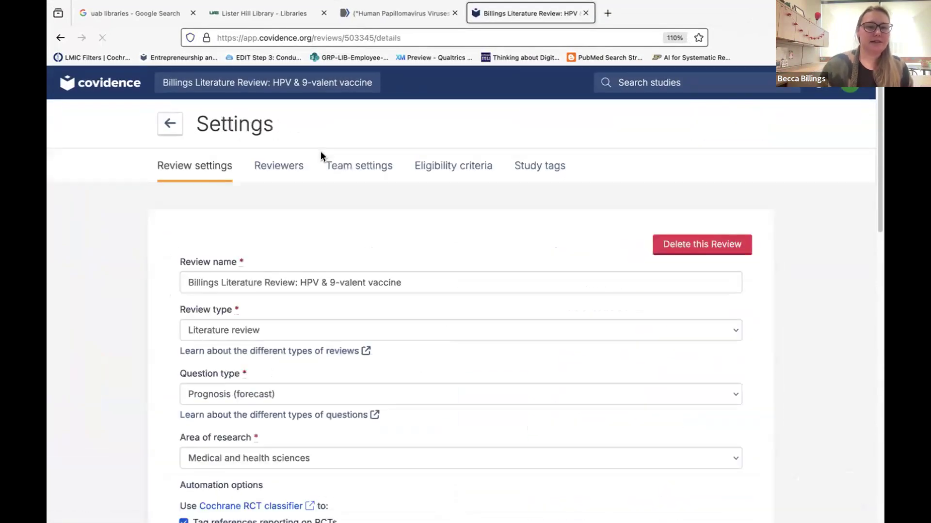
{"action": "left_click", "coordinate": [169, 126]}
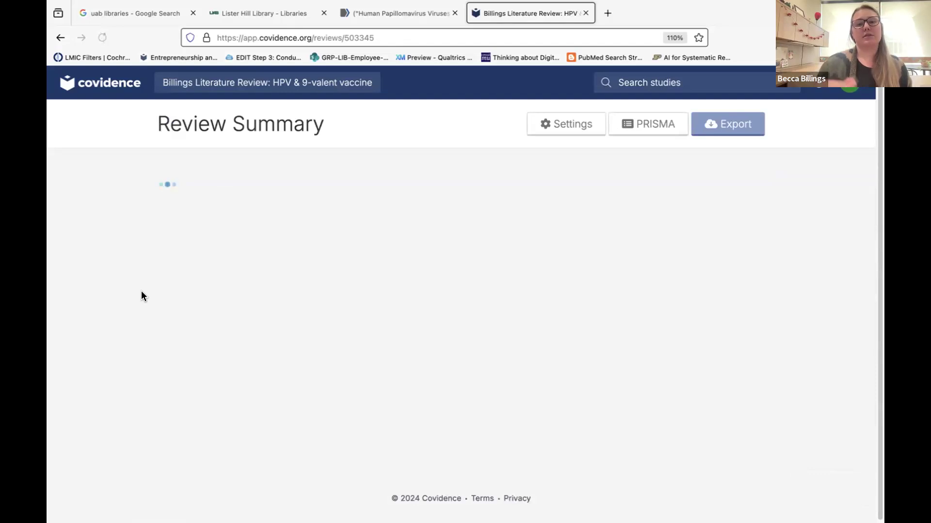